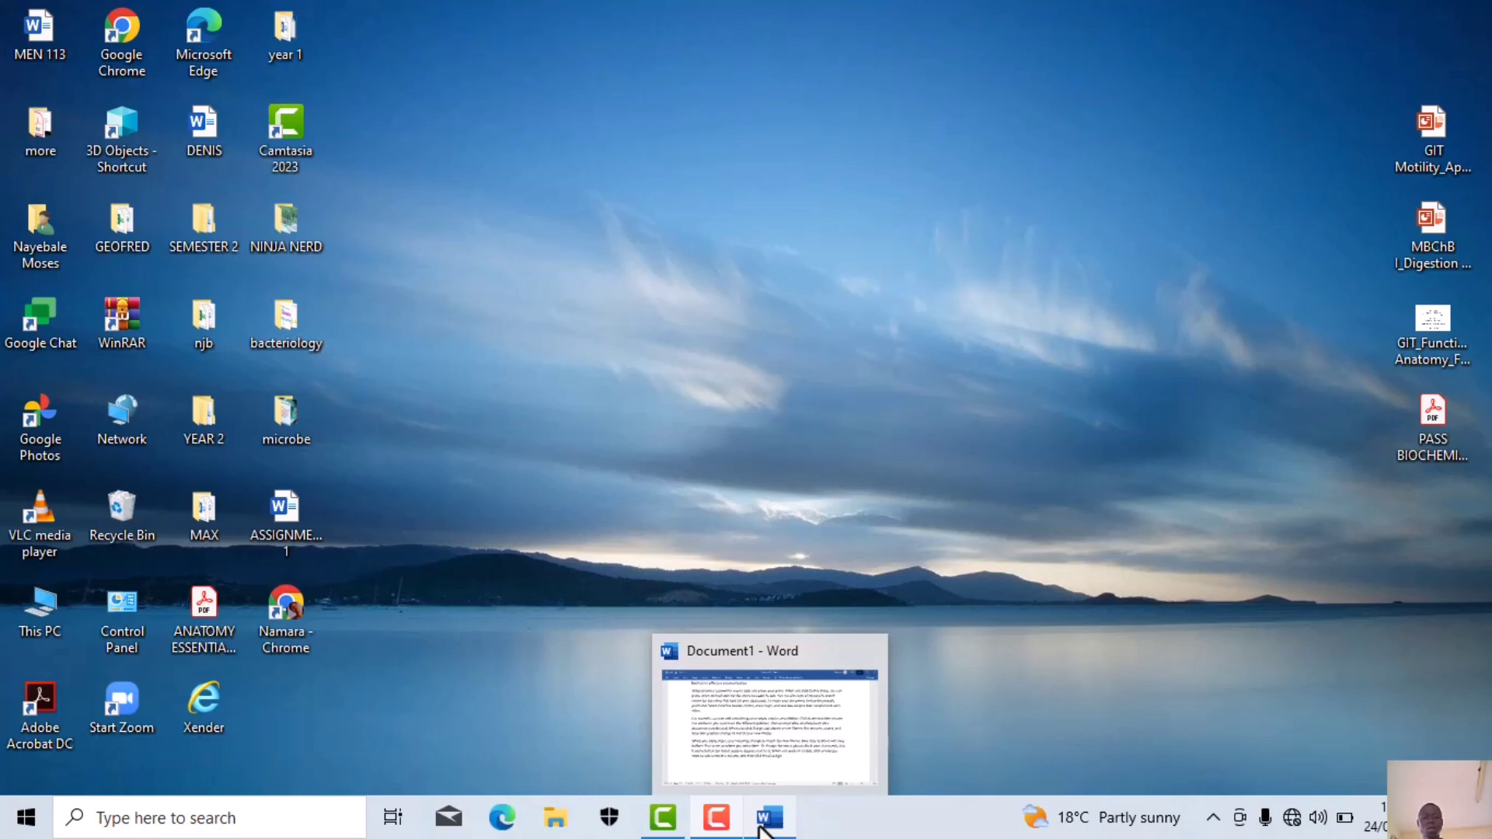
Switch to the open Word document and look through its pages and topics
{"action": "left_click", "coordinate": [762, 828]}
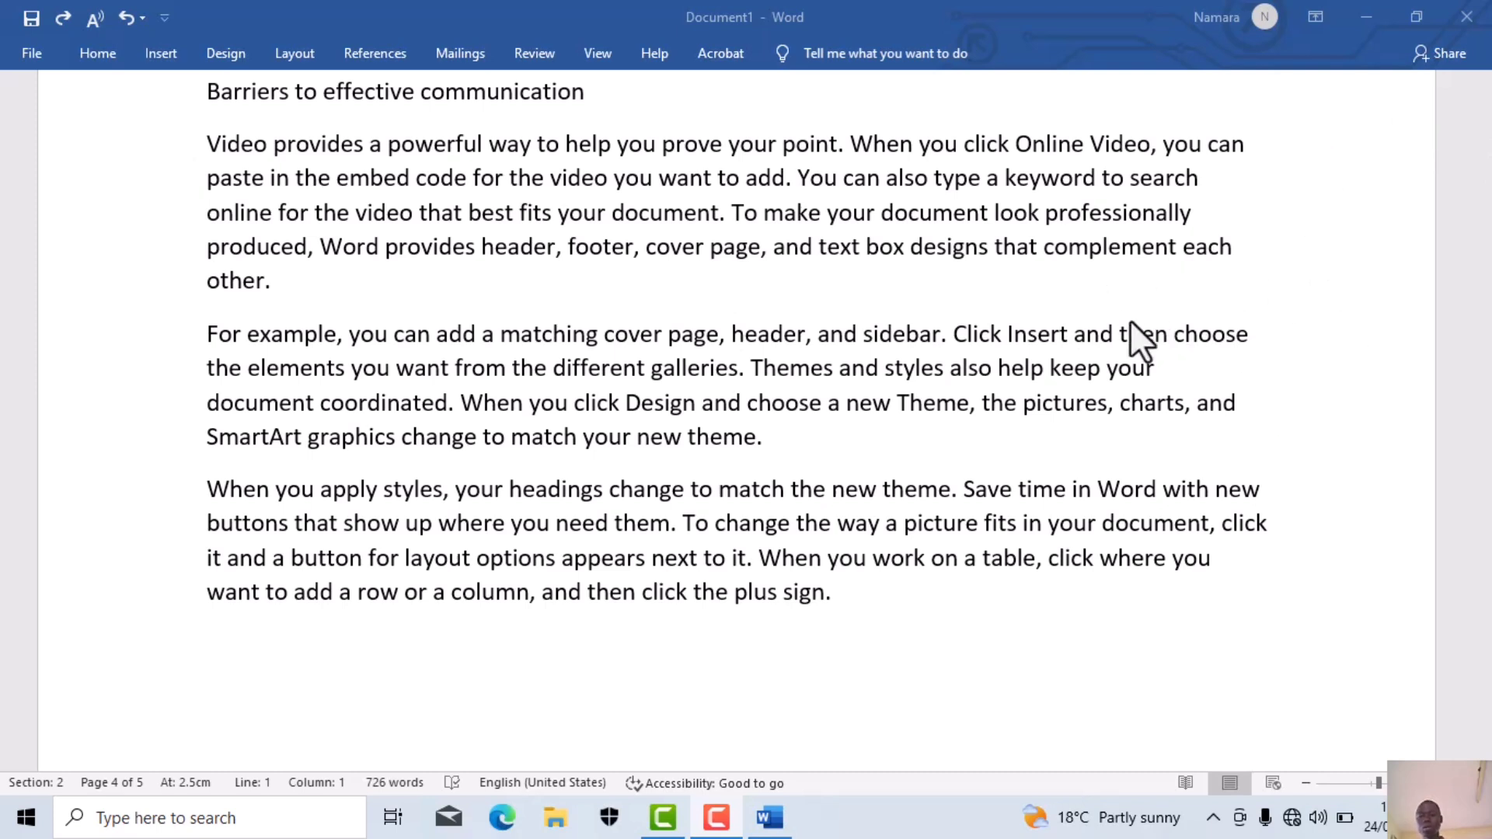
{"action": "double_click", "coordinate": [1094, 332]}
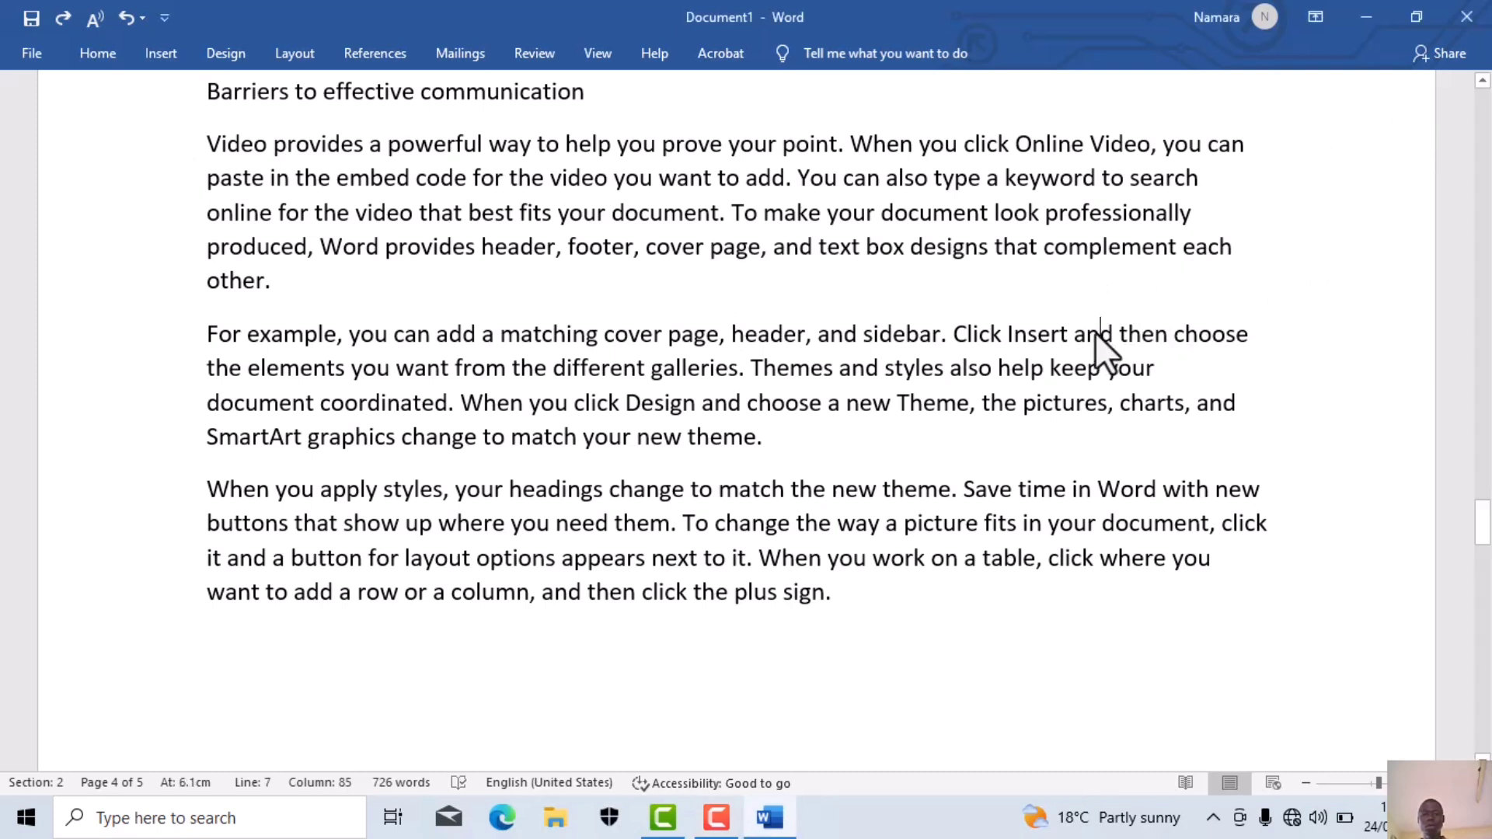
{"action": "left_click", "coordinate": [1039, 338]}
{"action": "scroll", "coordinate": [1042, 345], "scroll_direction": "down", "scroll_amount": 5}
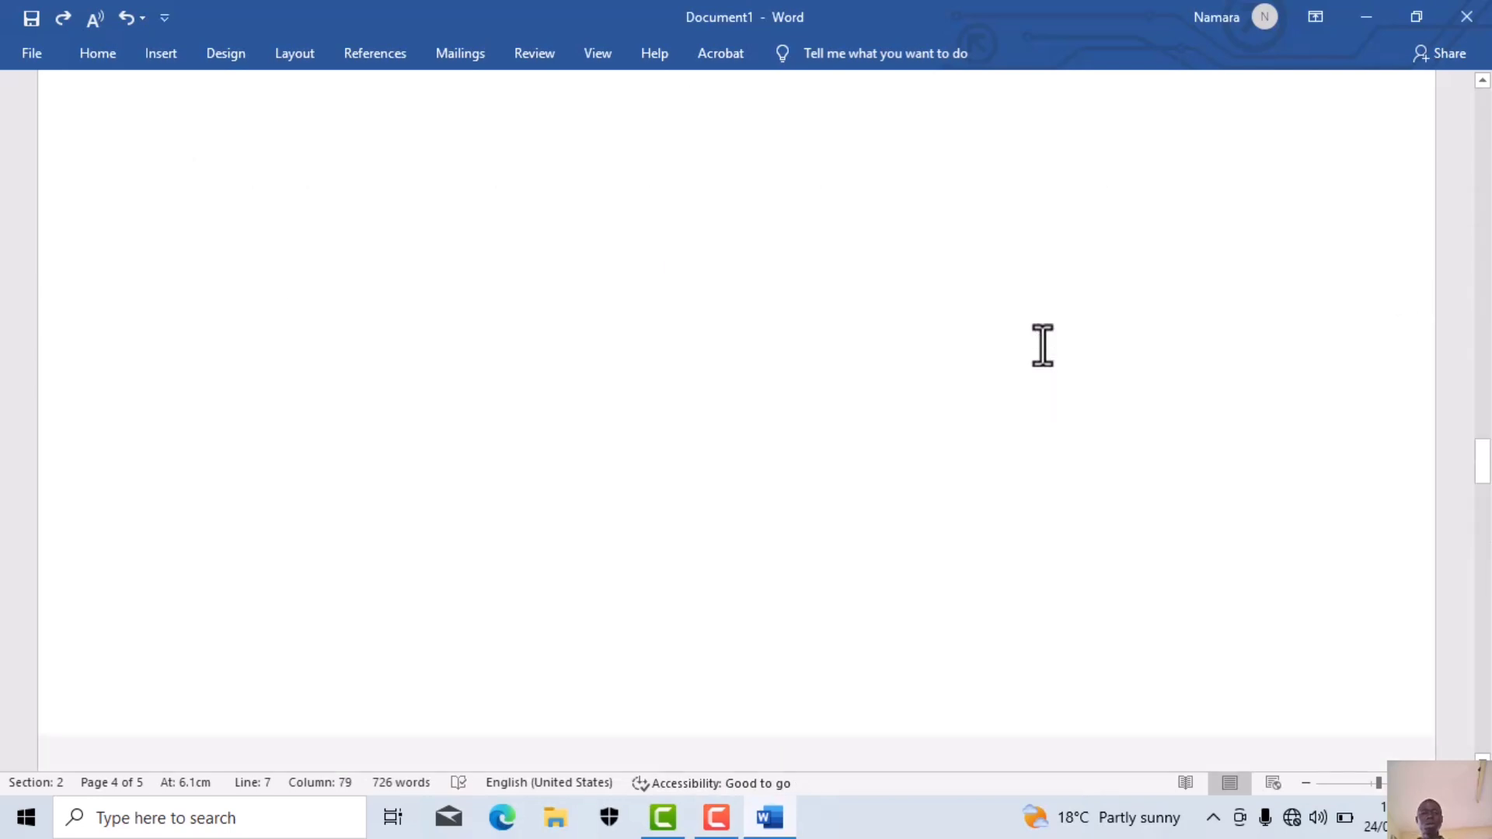
{"action": "key", "text": "ctrl+Home"}
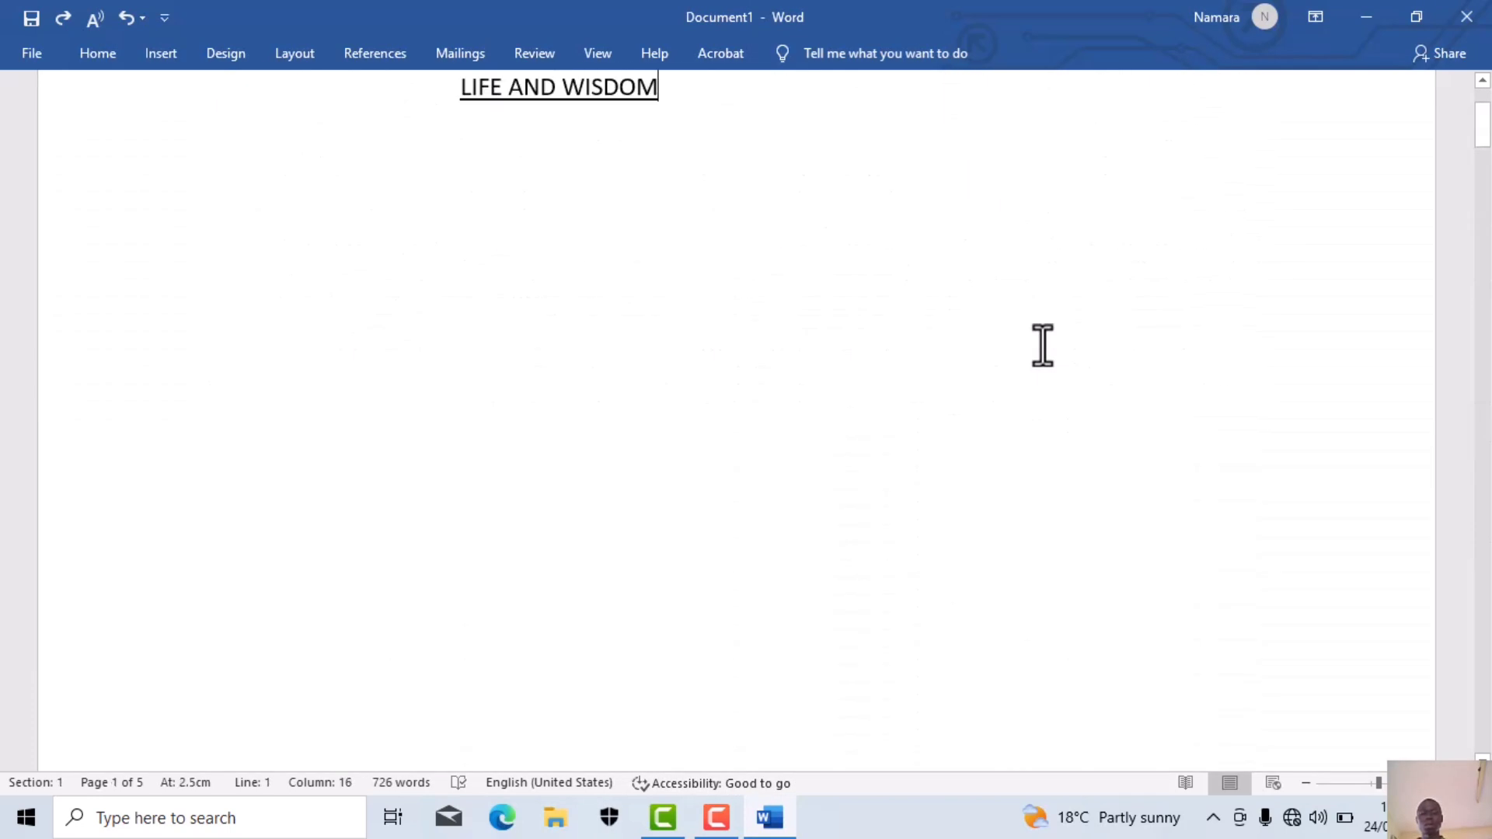
{"action": "scroll", "coordinate": [1041, 345], "scroll_direction": "down", "scroll_amount": 20}
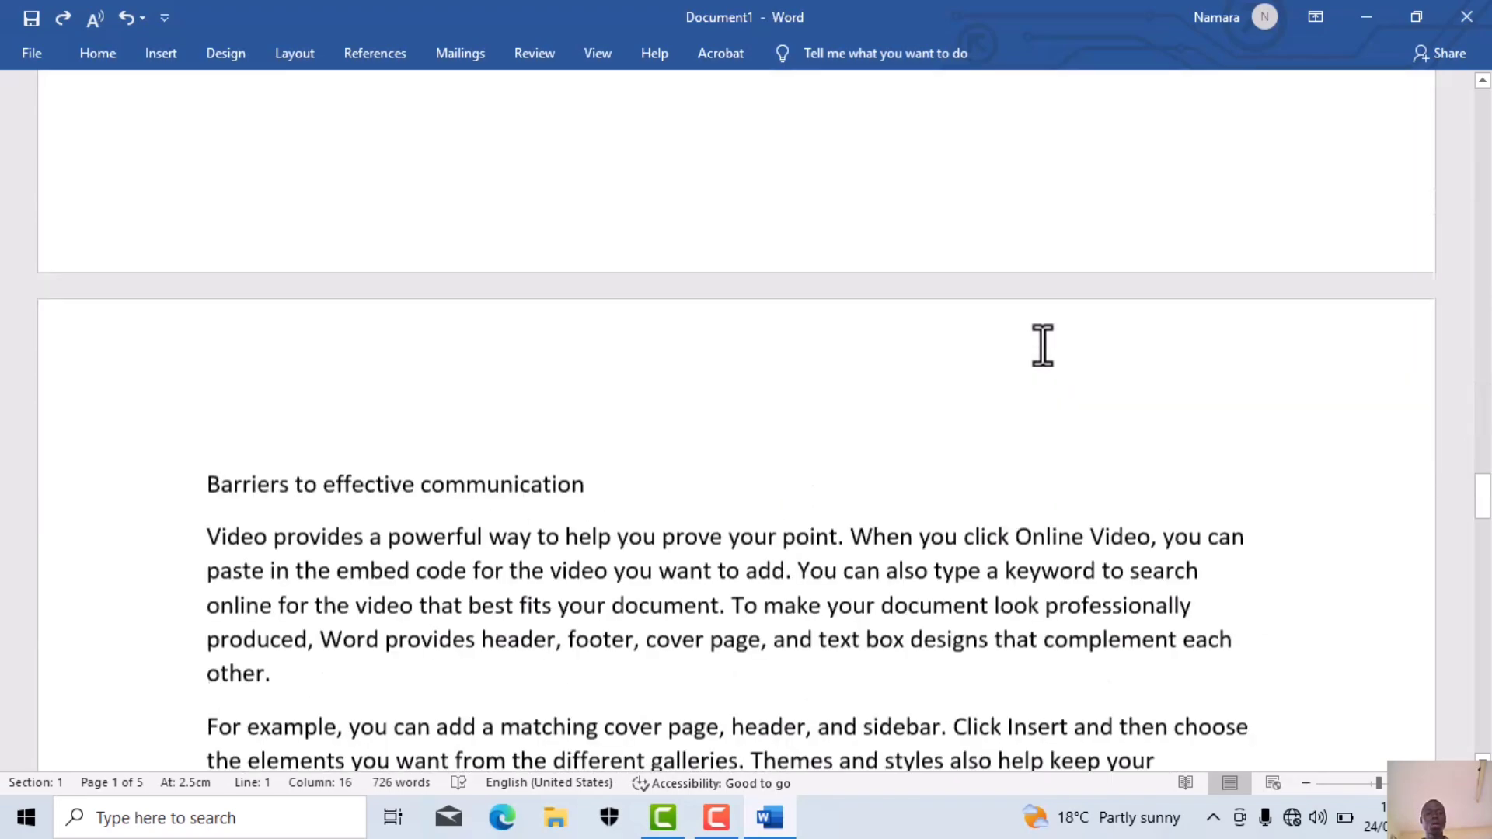
{"action": "key", "text": "Down"}
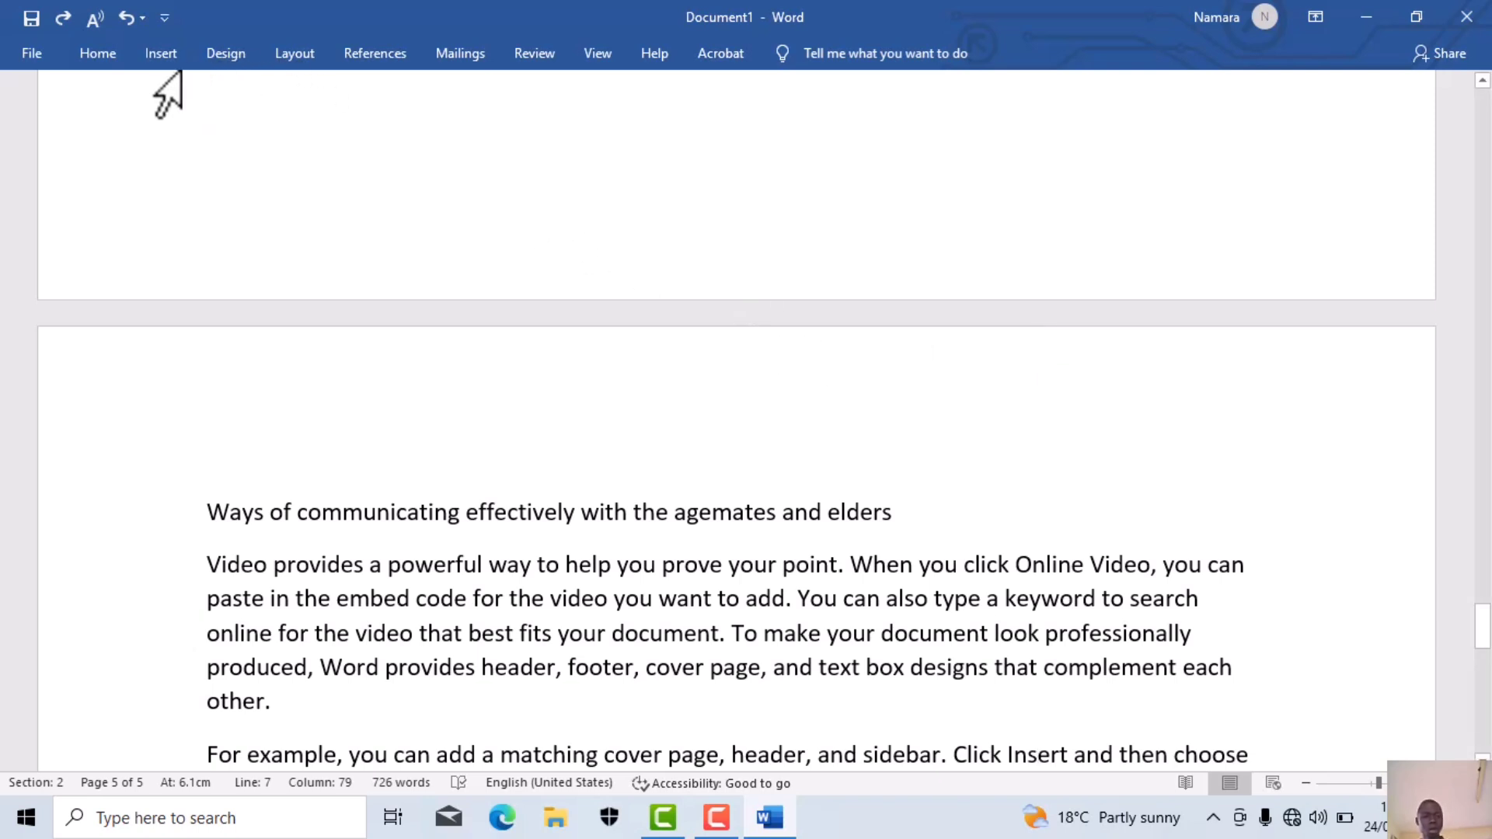
Show the Navigation Pane with the document's page thumbnails, starting from the first page
{"action": "left_click", "coordinate": [594, 63]}
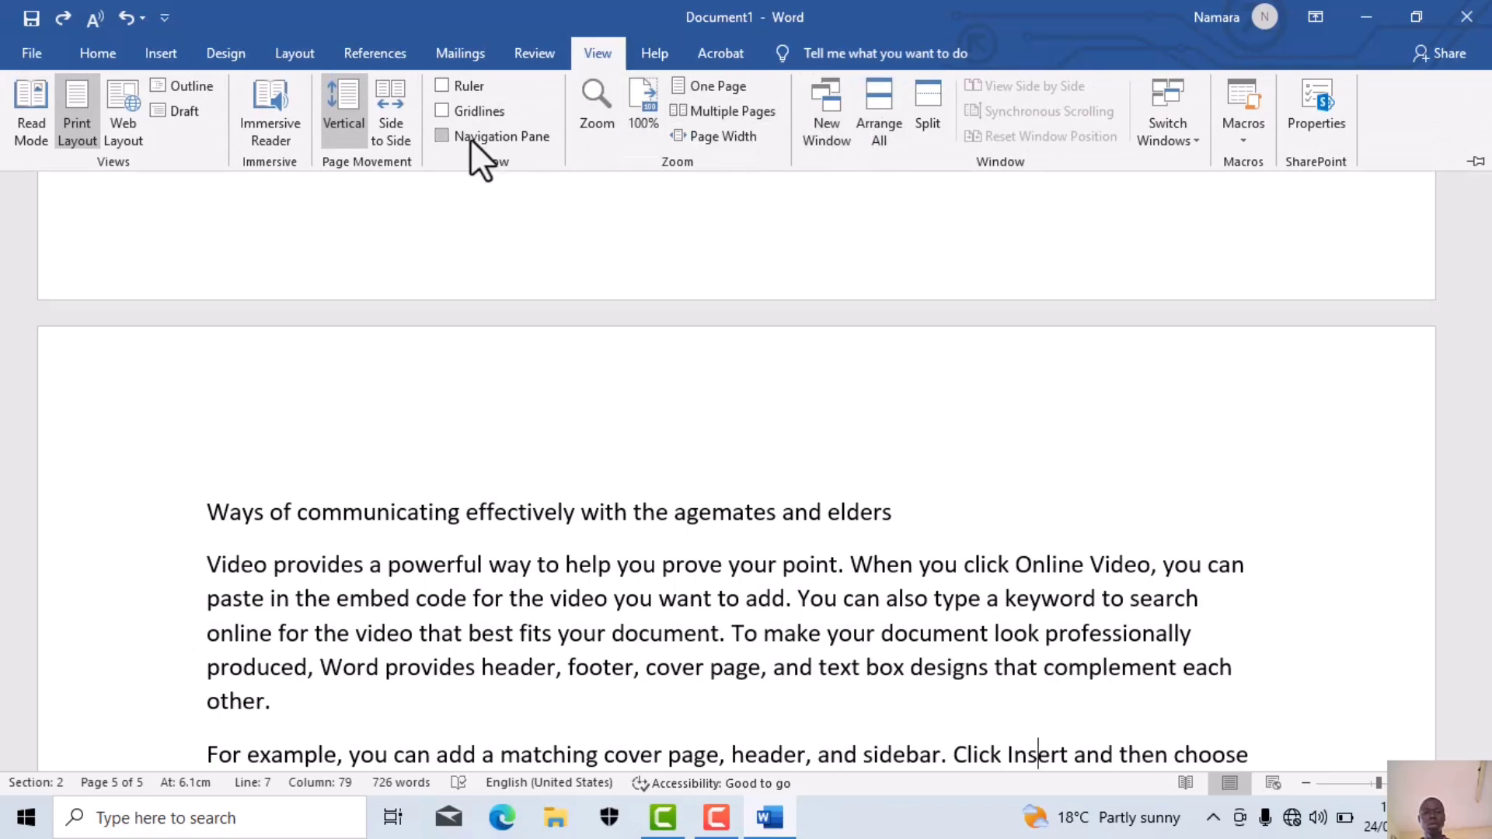
{"action": "left_click", "coordinate": [443, 136]}
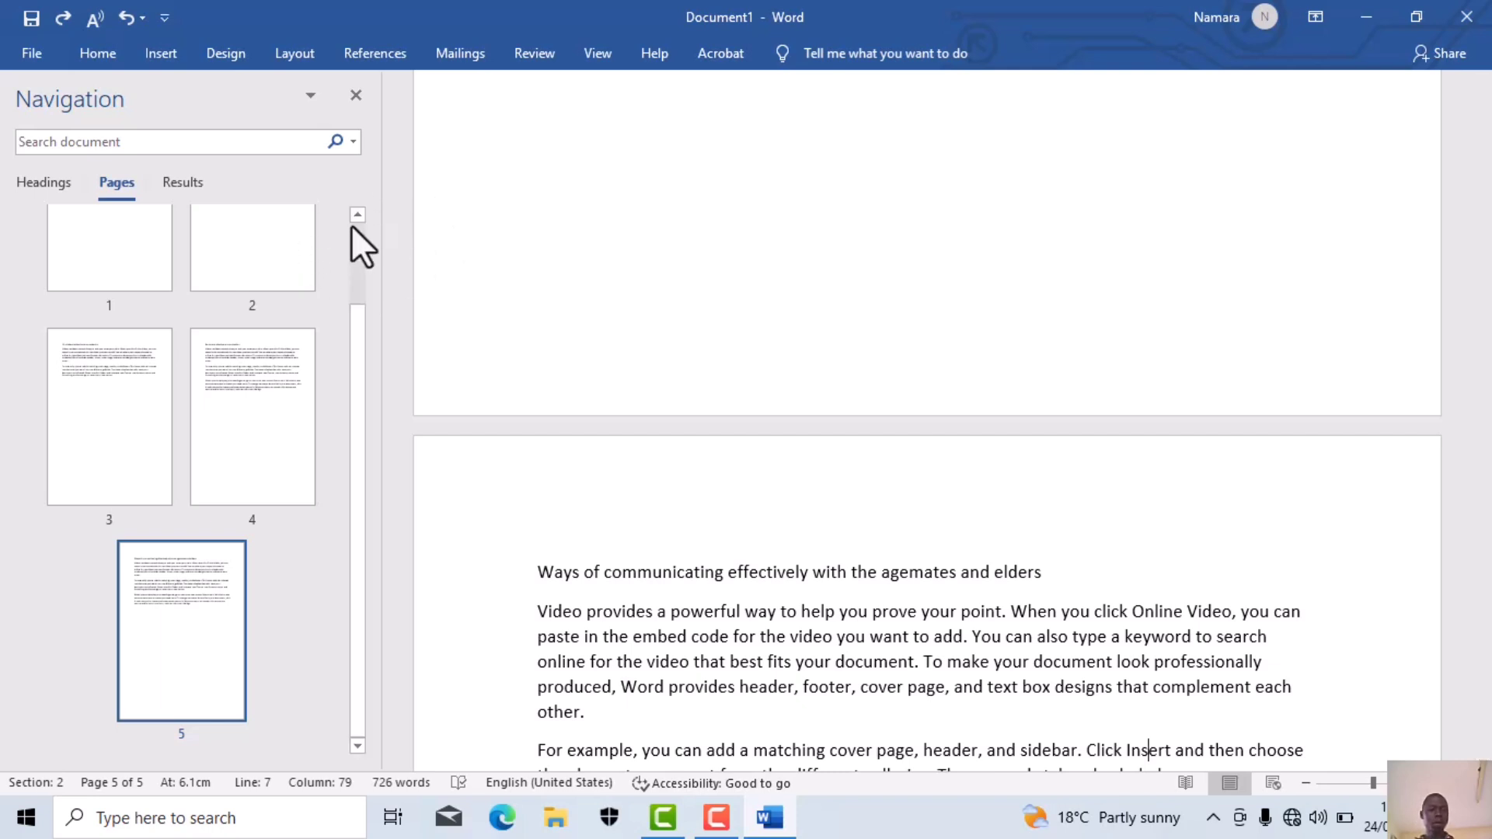
{"action": "scroll", "coordinate": [349, 219], "scroll_direction": "up", "scroll_amount": 3}
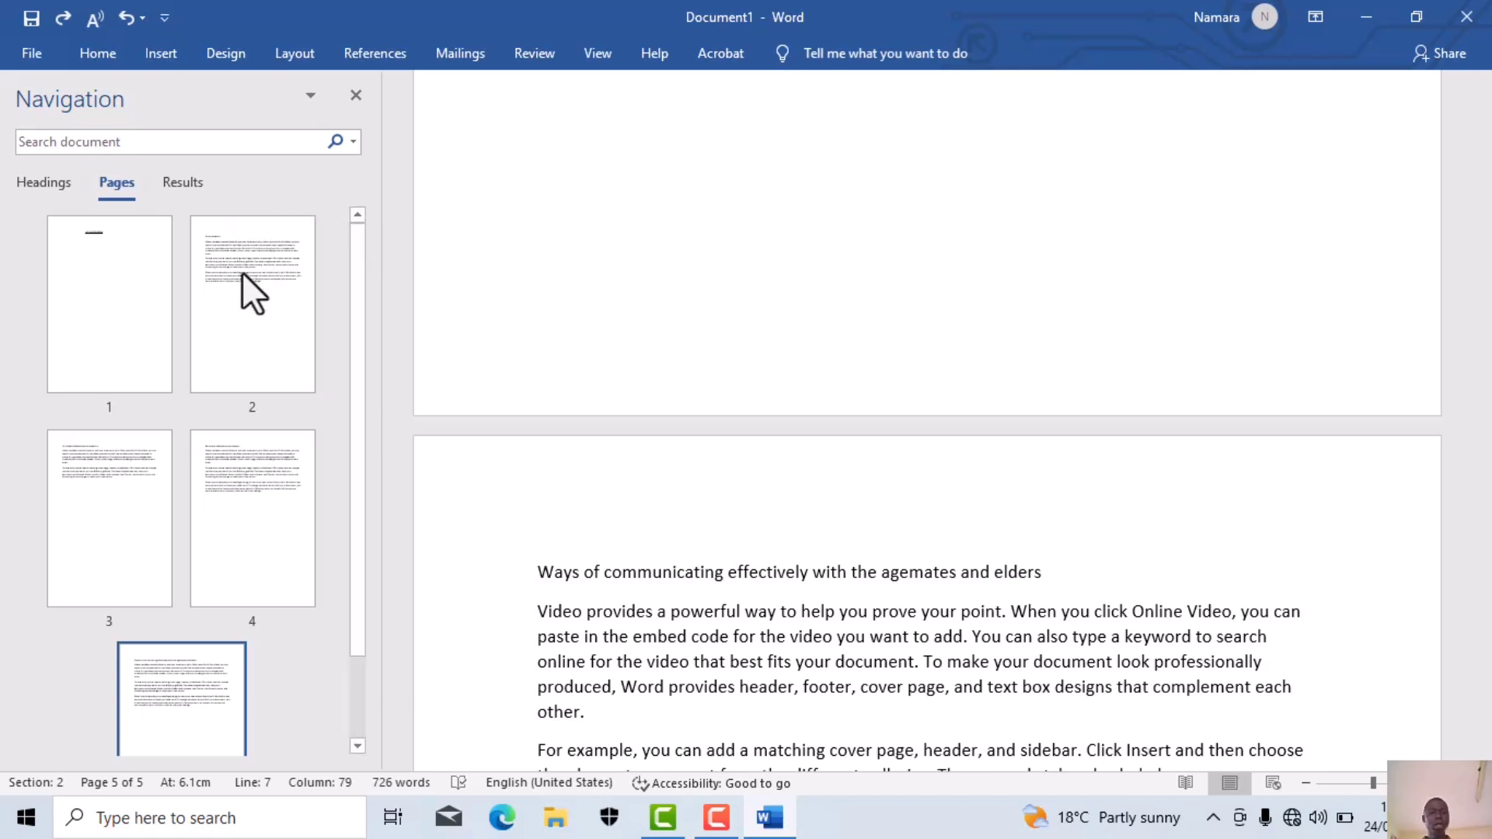
Look through the document's five pages one by one to examine their headings
{"action": "left_click", "coordinate": [124, 321]}
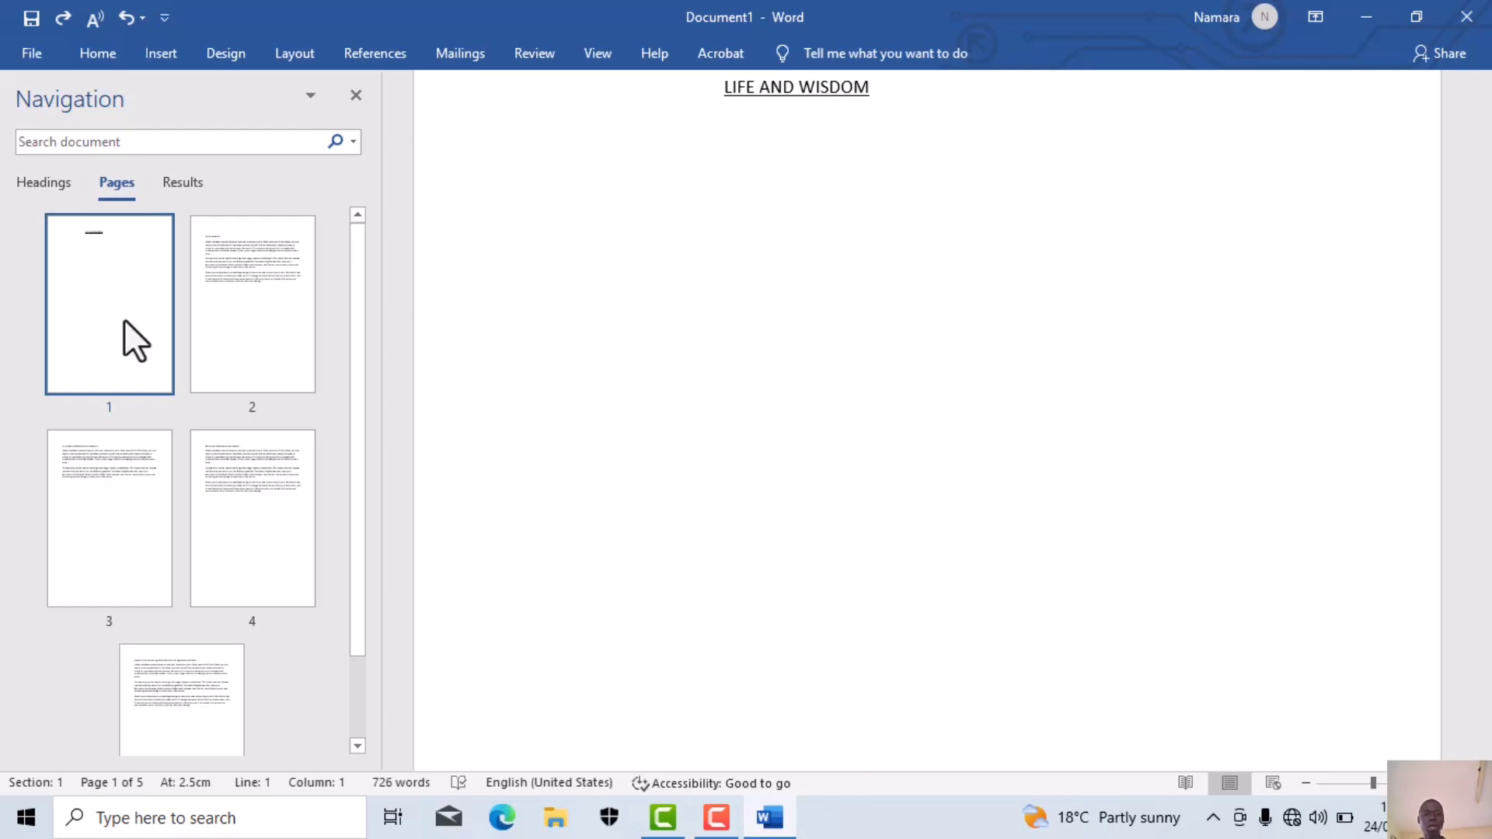
{"action": "left_click", "coordinate": [216, 317]}
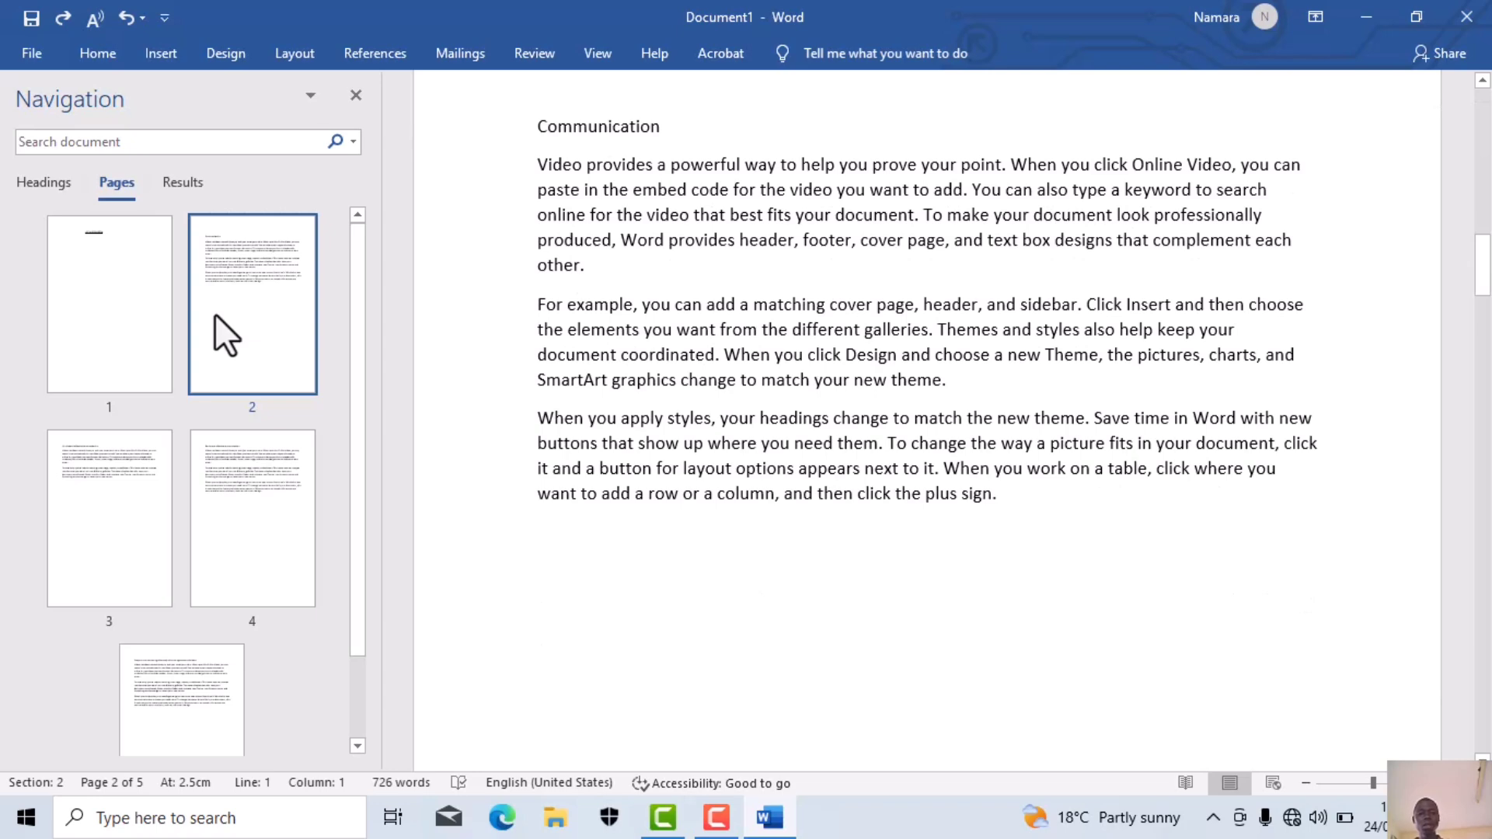
{"action": "left_click", "coordinate": [106, 515]}
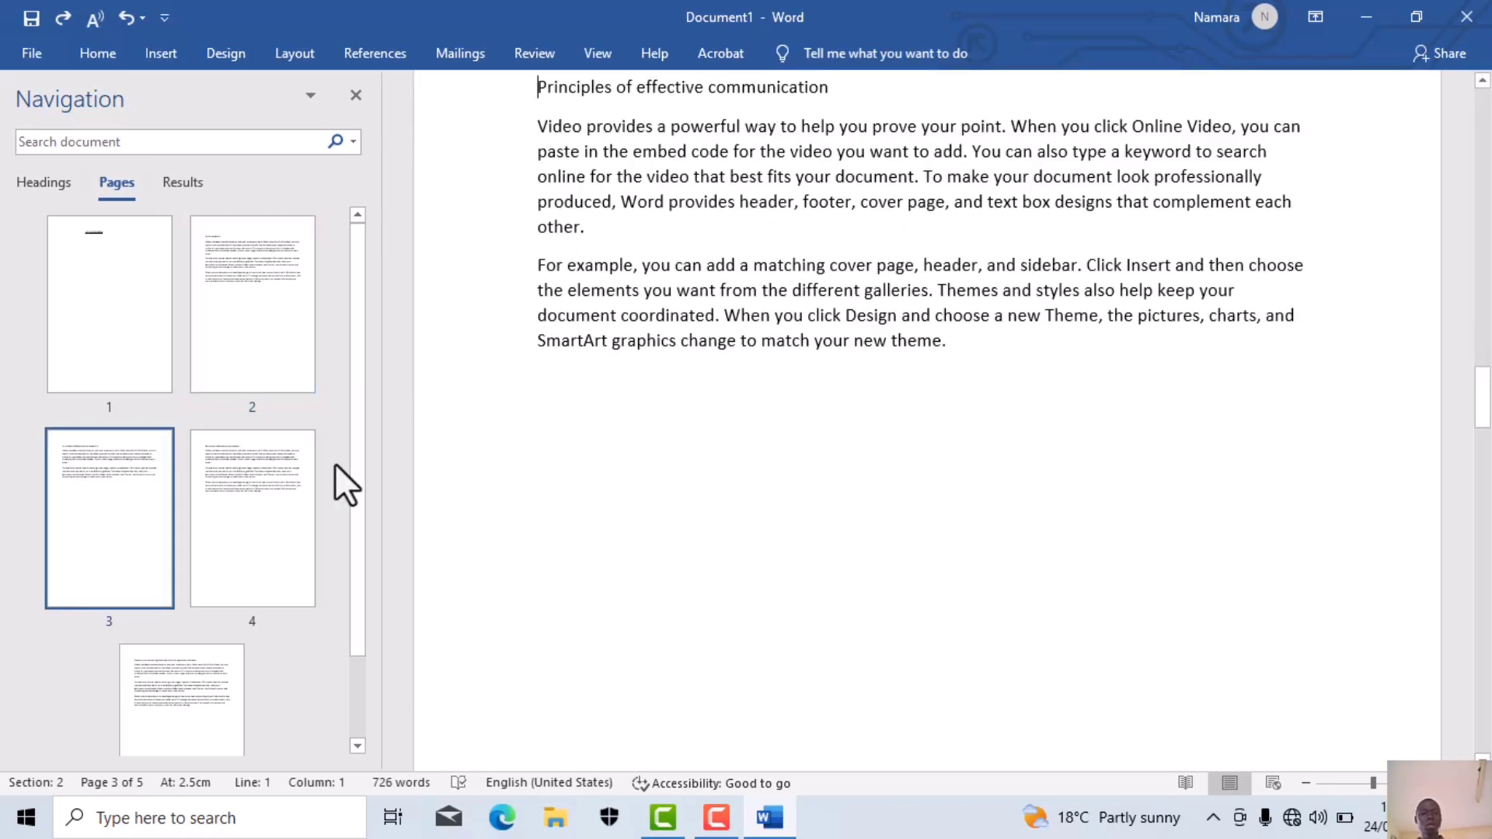
{"action": "left_click", "coordinate": [252, 498]}
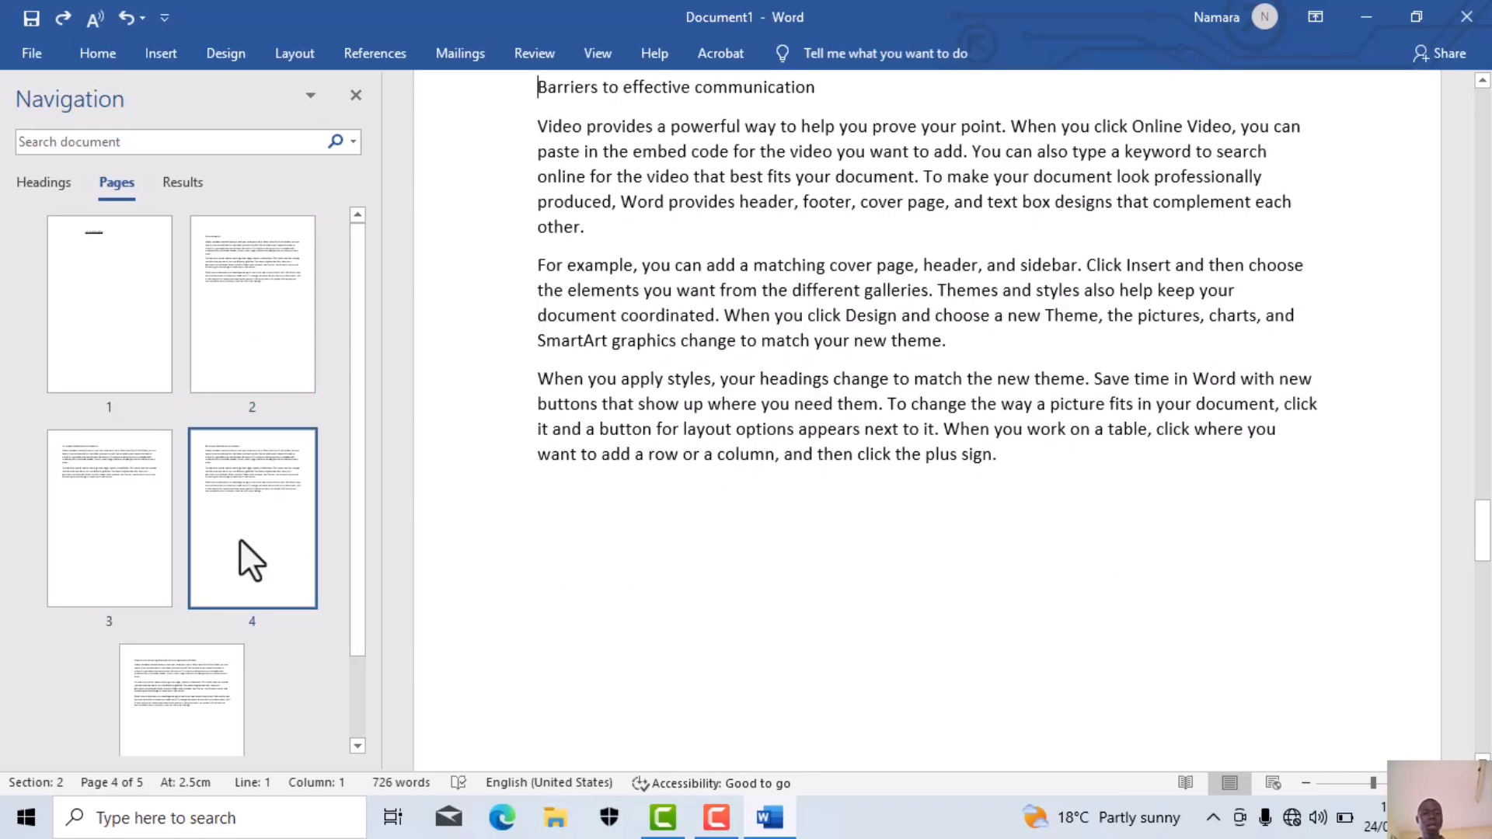
{"action": "left_click", "coordinate": [188, 664]}
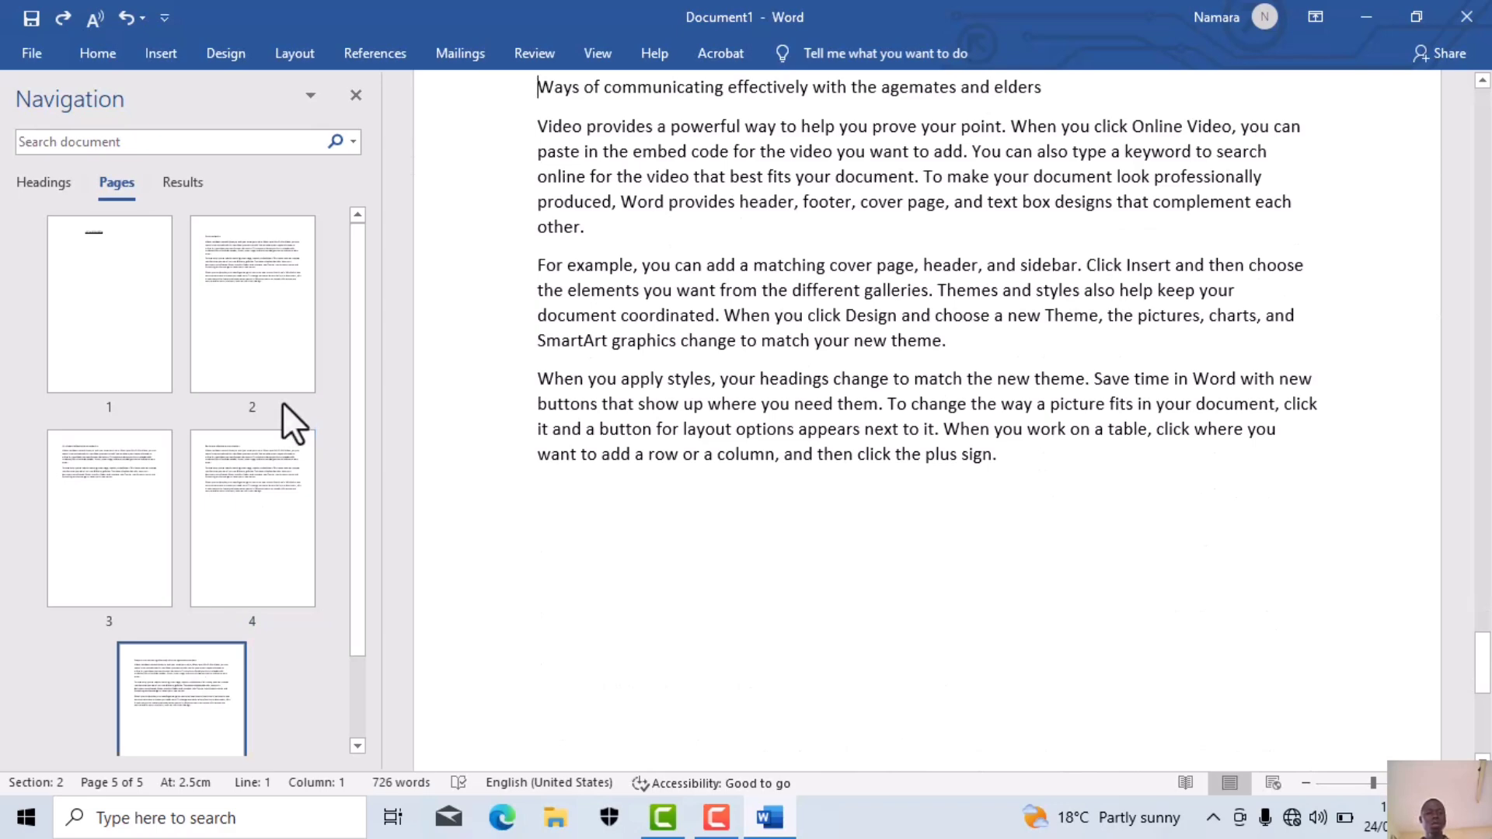
{"action": "left_click", "coordinate": [258, 282]}
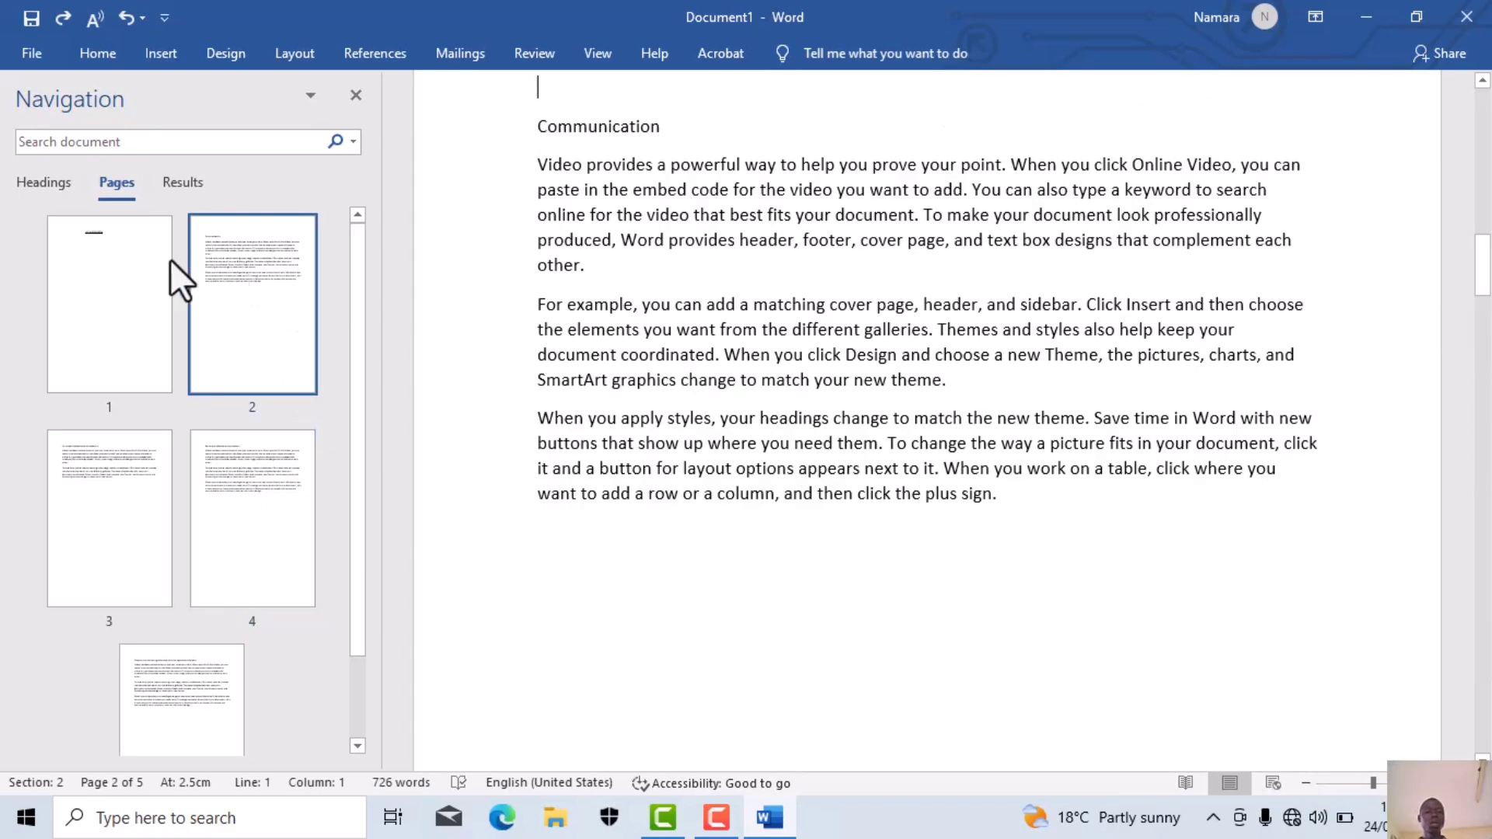
{"action": "left_click", "coordinate": [87, 305]}
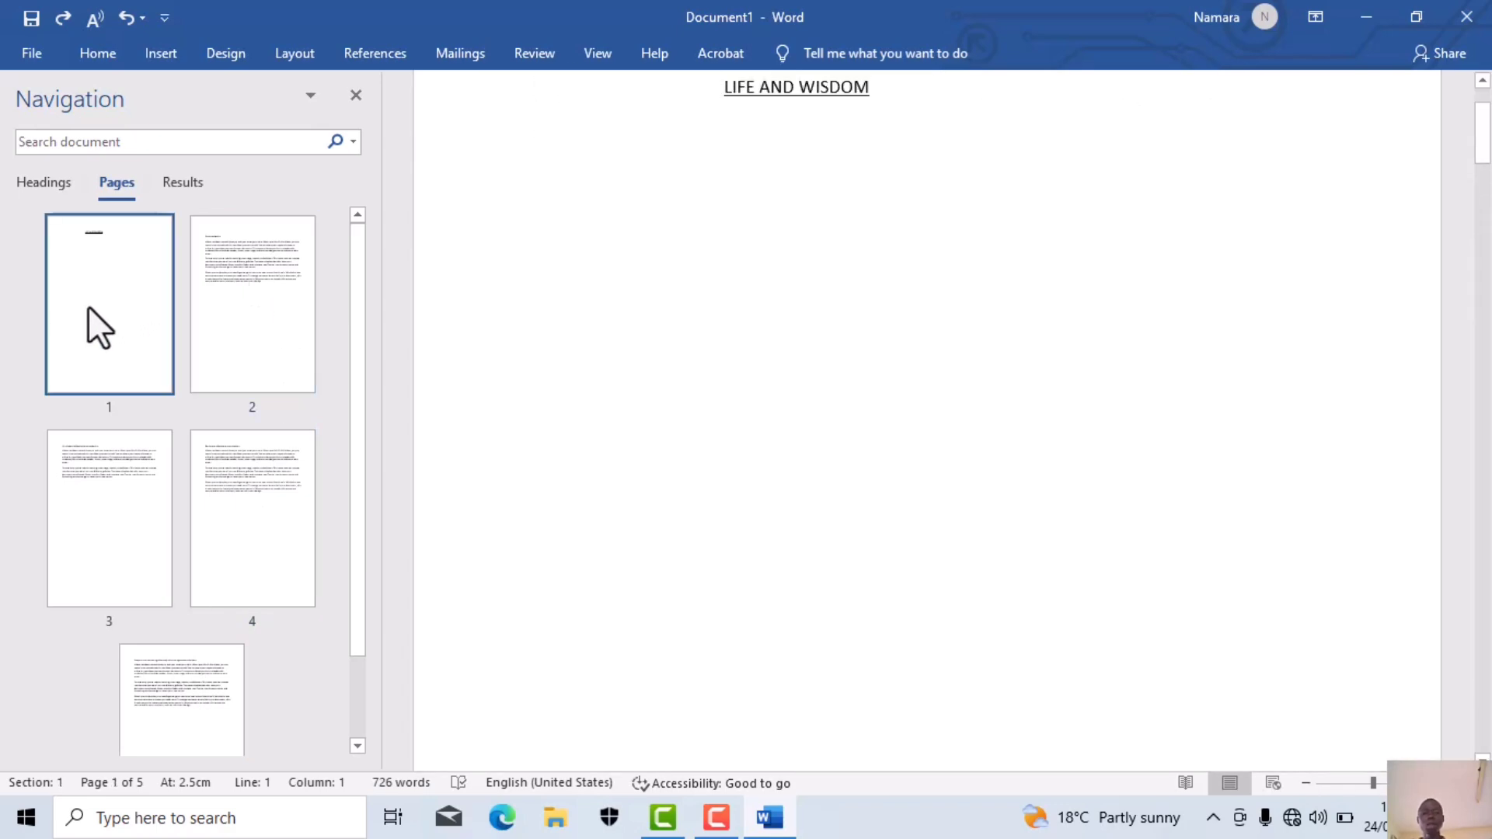
Number the "Communication" heading on page 2 as "1." and "Principles of effective communication" on page 3 as "1.1"
{"action": "left_click", "coordinate": [280, 255]}
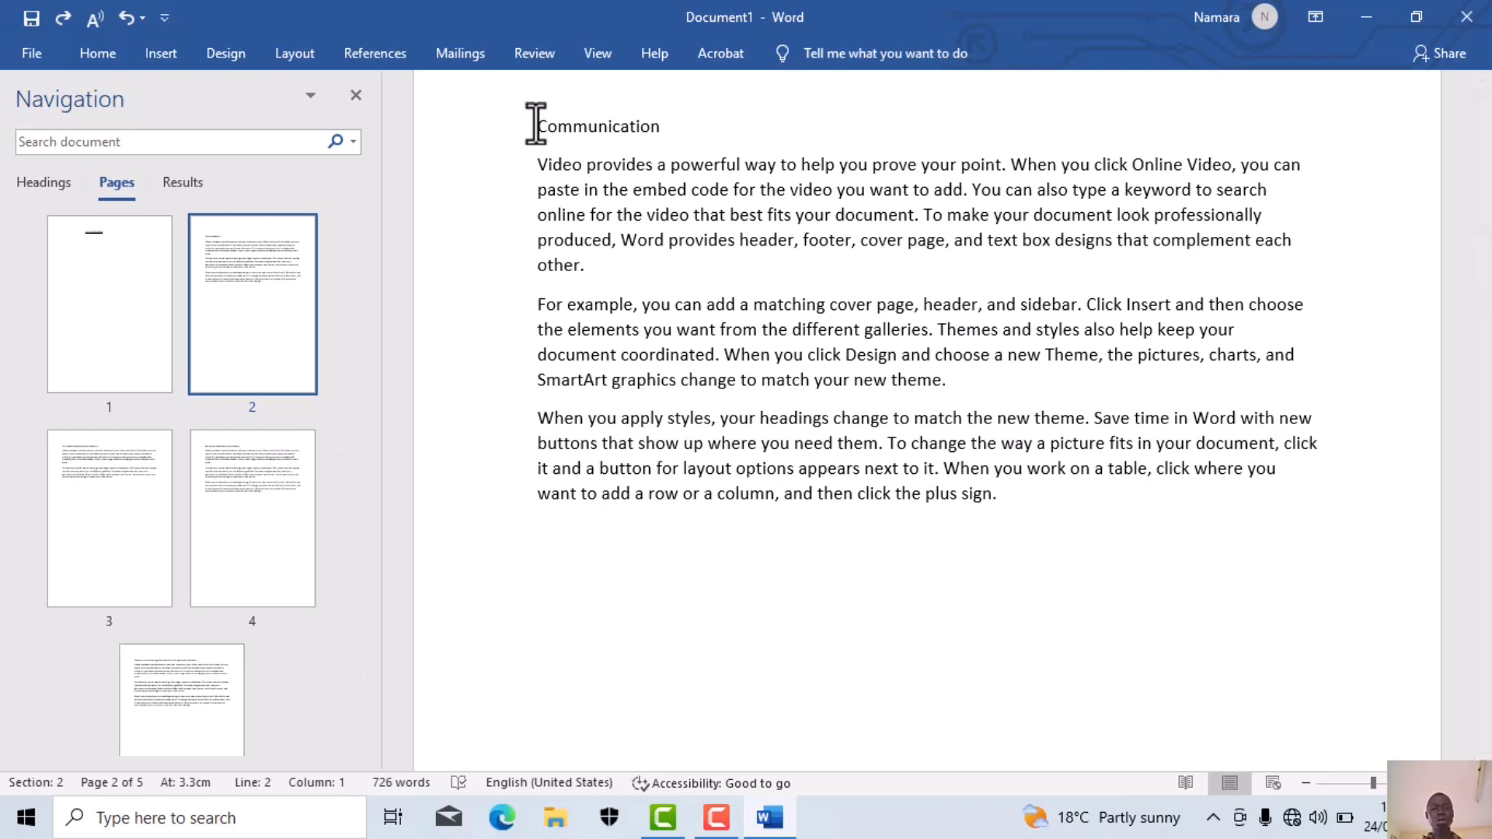
{"action": "type", "text": "1."}
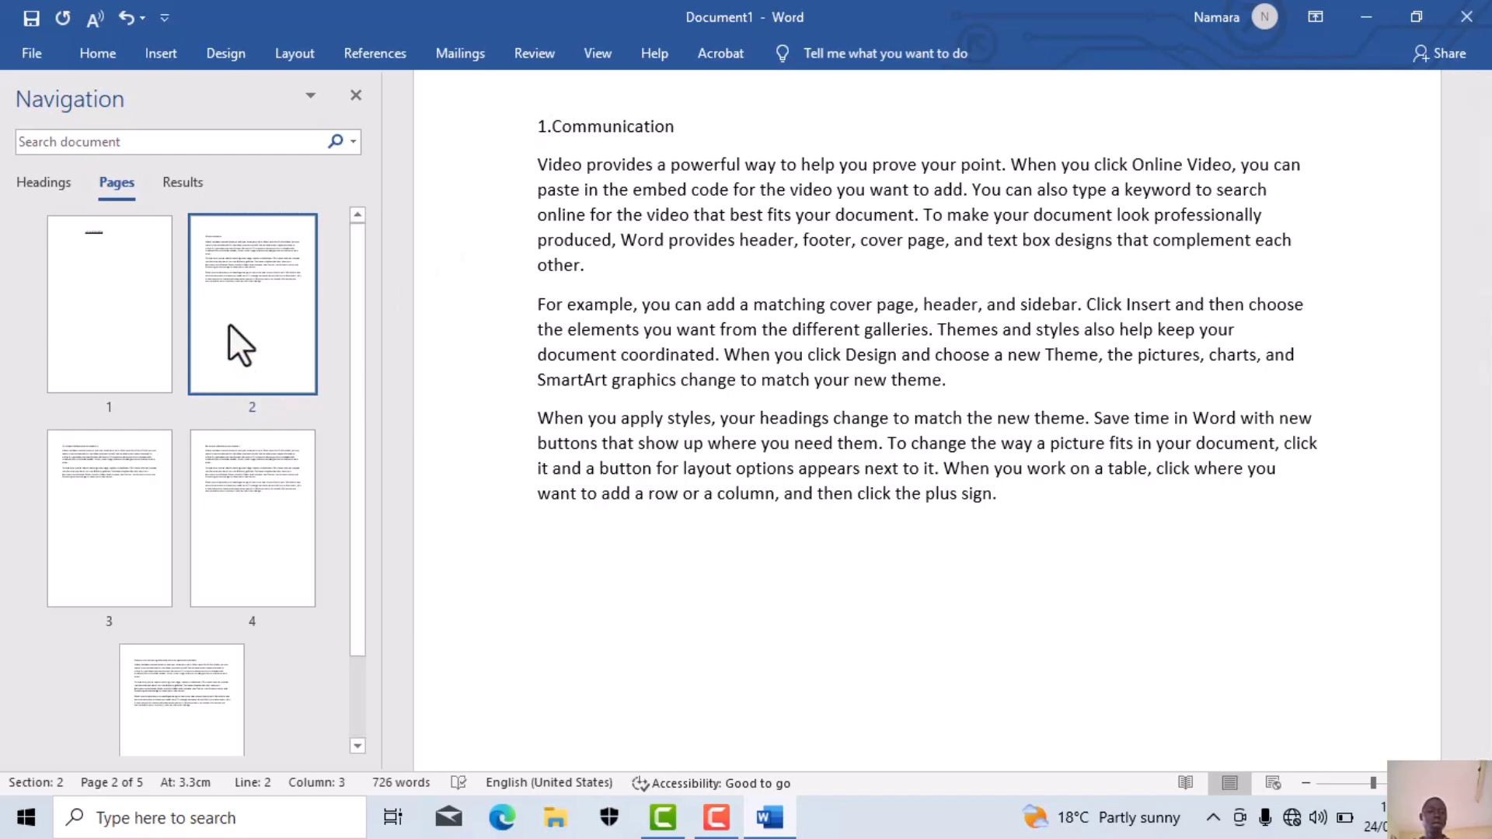
{"action": "left_click", "coordinate": [137, 480]}
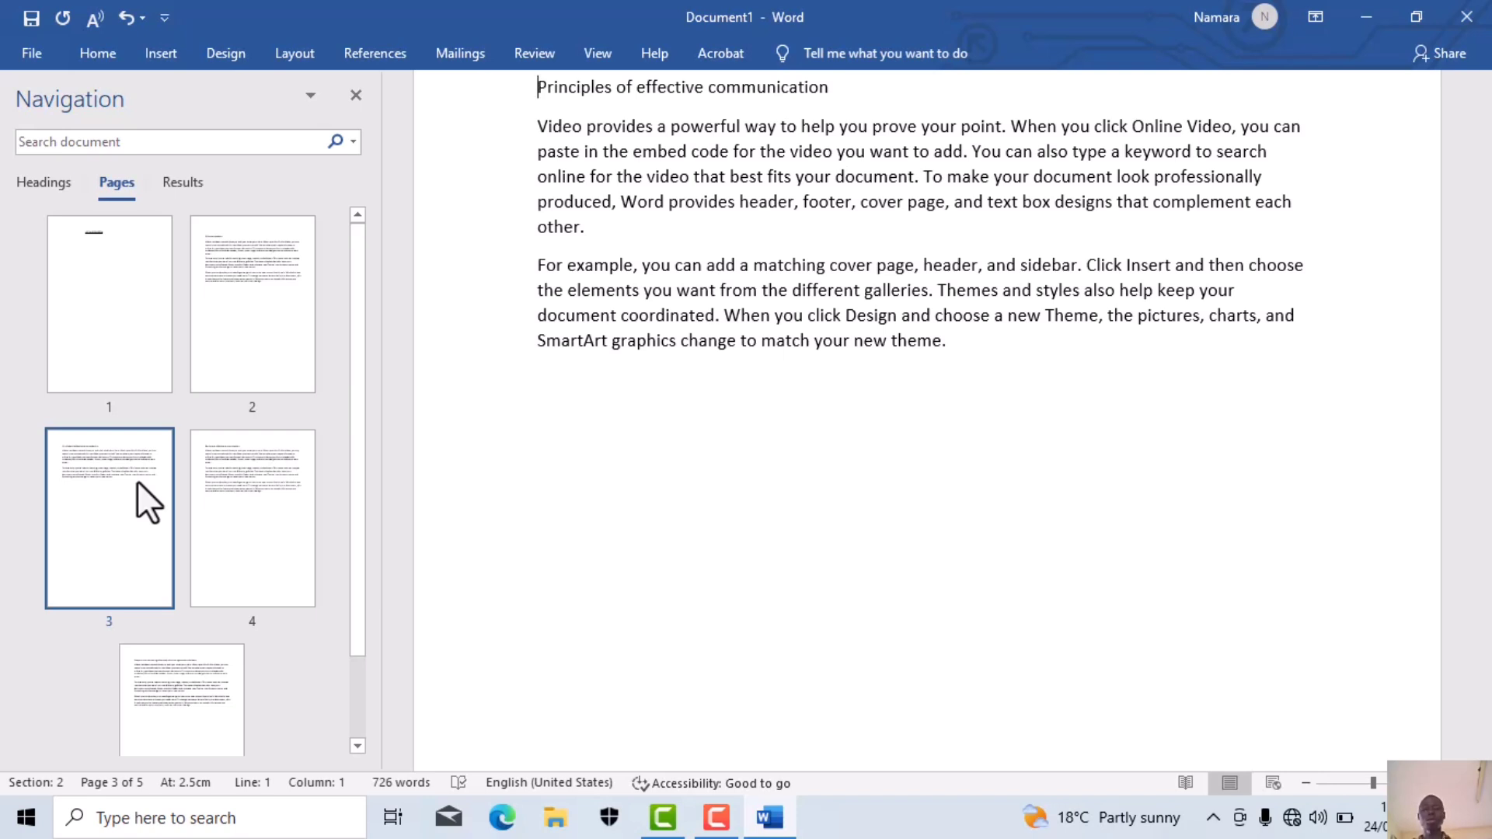
{"action": "type", "text": "1"}
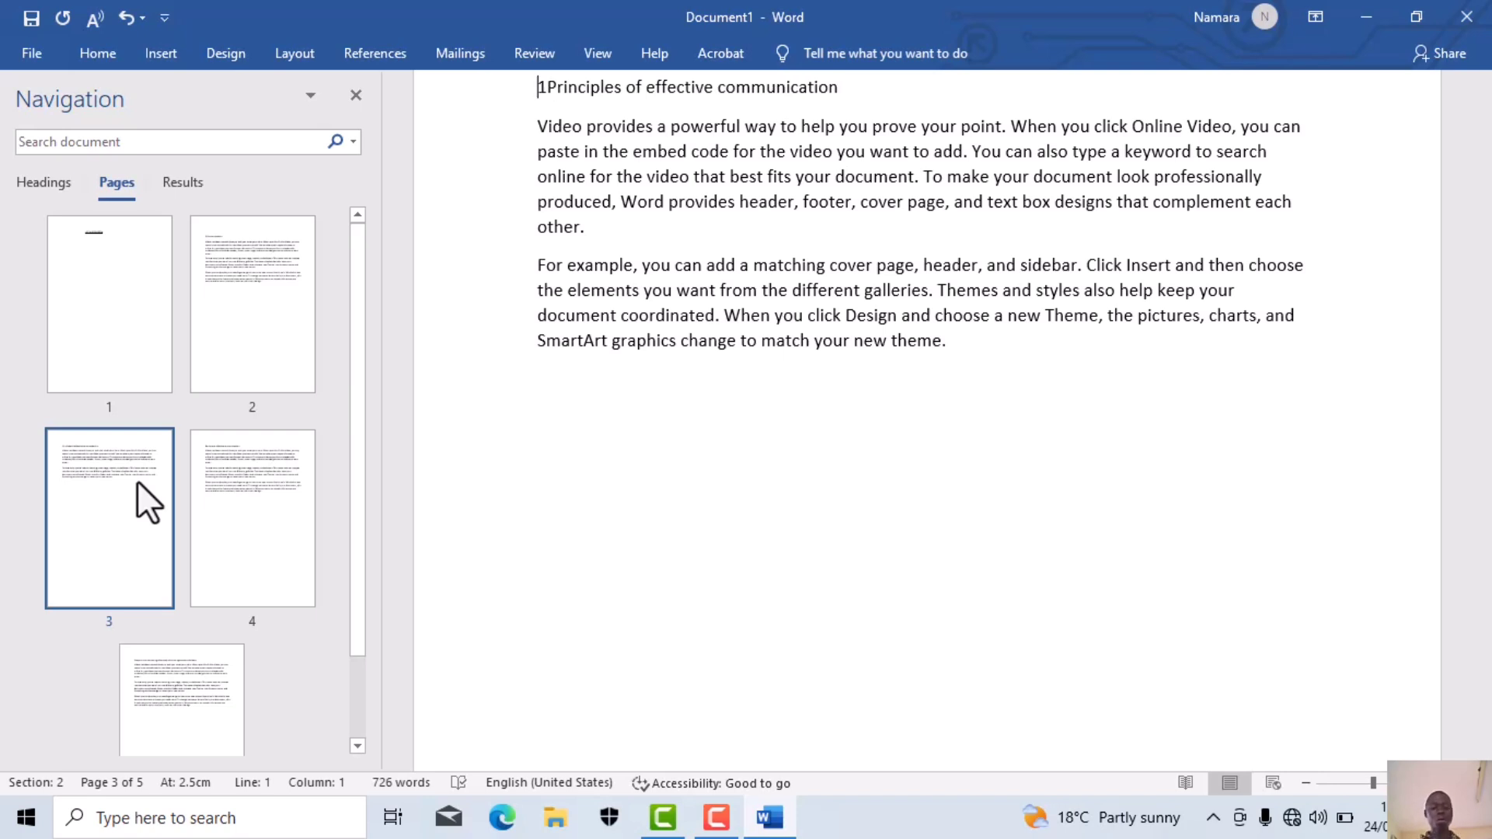
{"action": "type", "text": "1."}
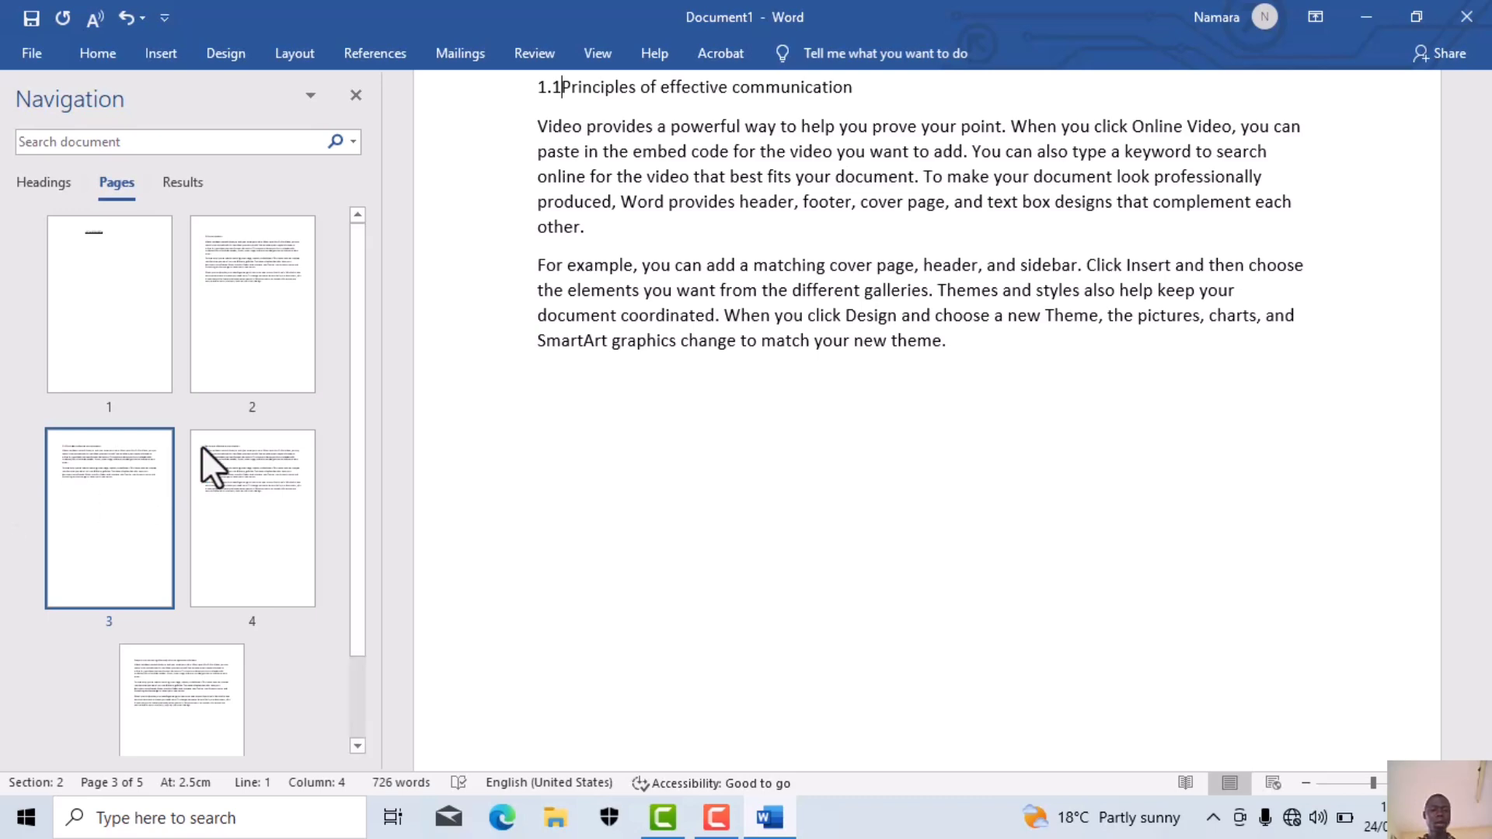
Number "Barriers to effective communication" on page 4 as "1.3" and the "Ways of communicating effectively" heading on page 5 as "1.4"
{"action": "left_click", "coordinate": [247, 460]}
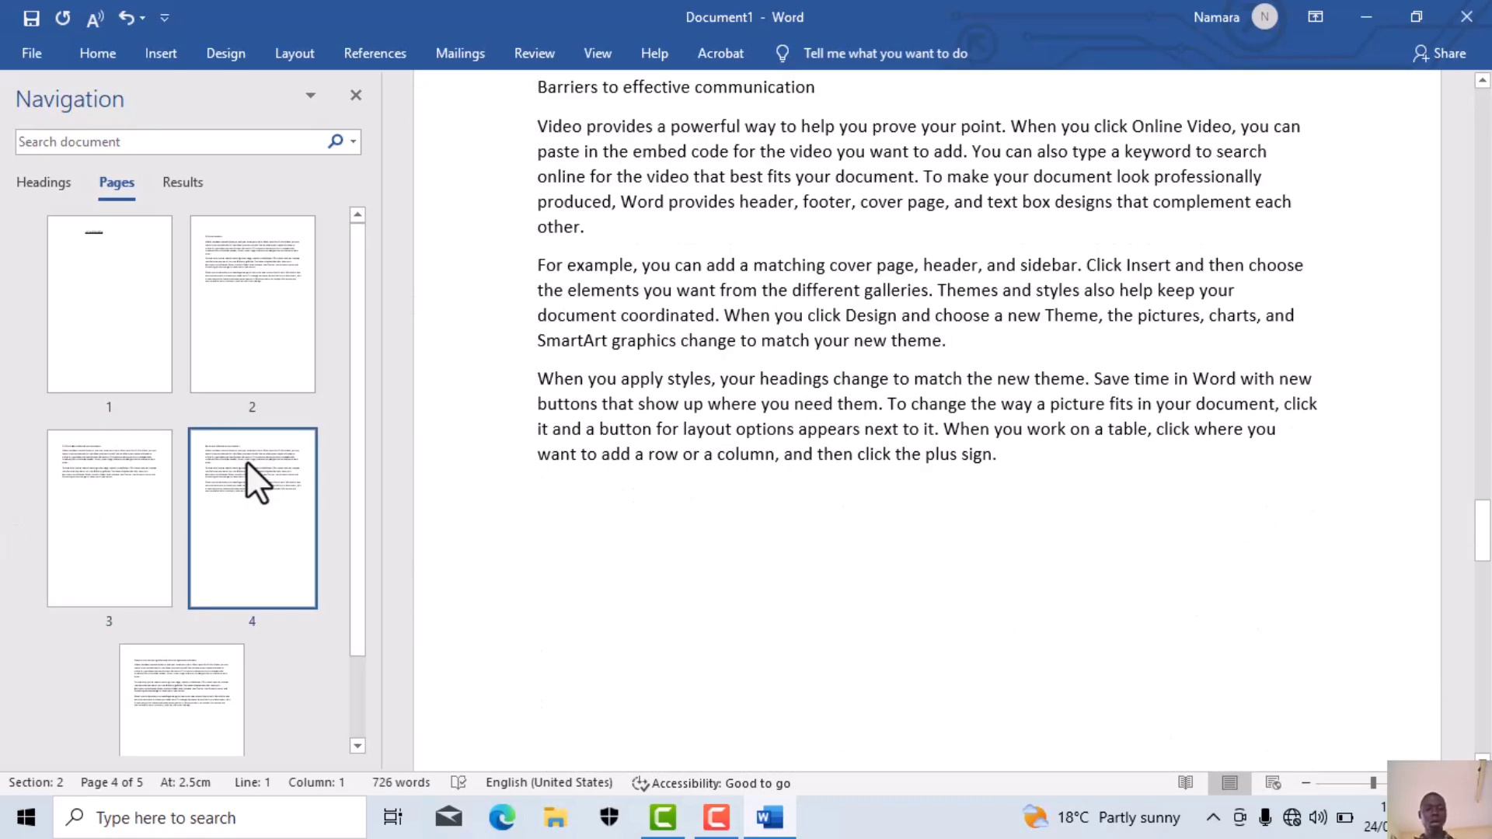
{"action": "type", "text": "1.3"}
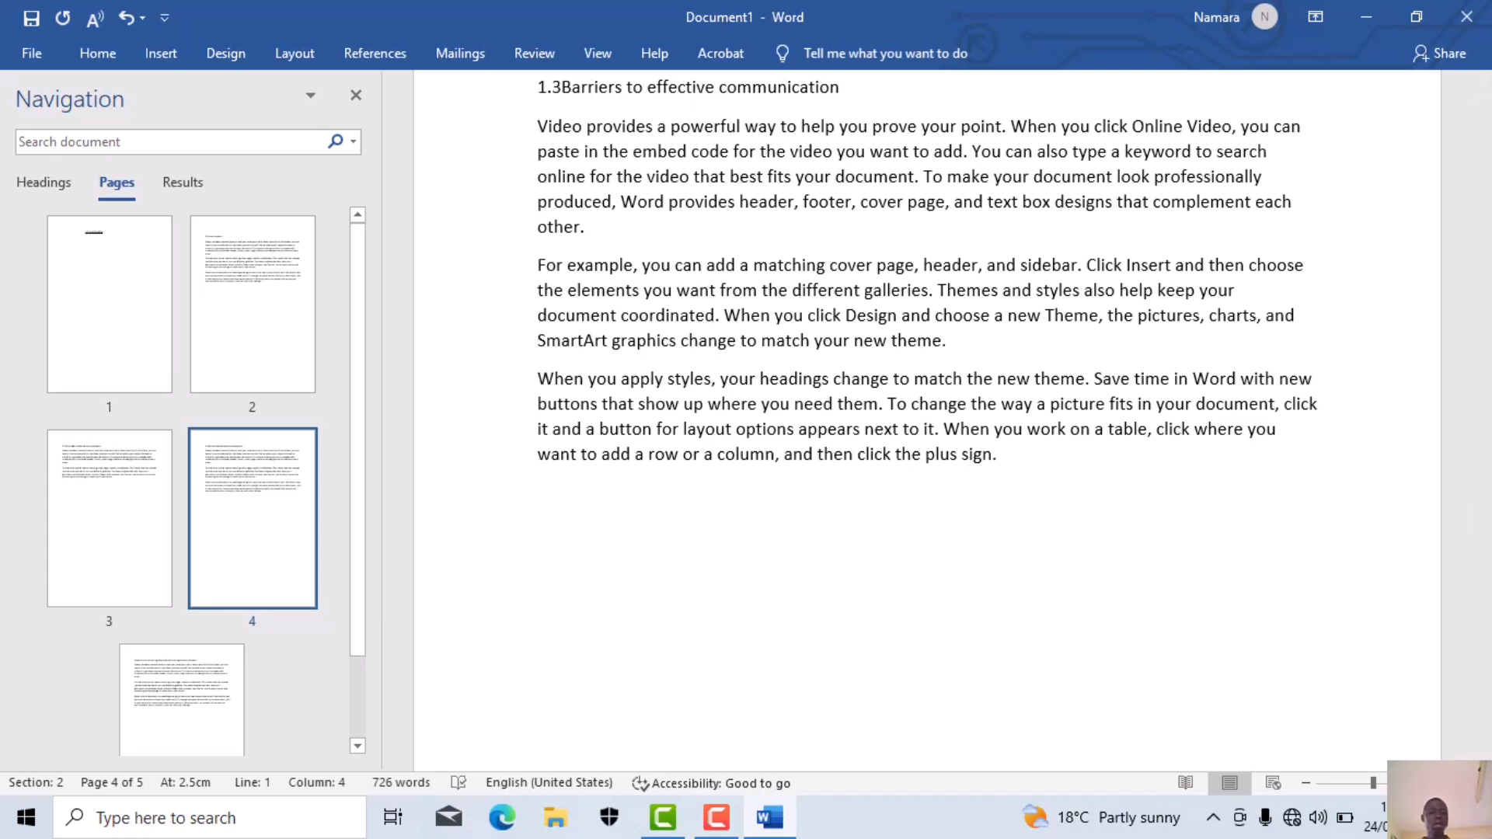
{"action": "left_click", "coordinate": [147, 685]}
{"action": "type", "text": "1."}
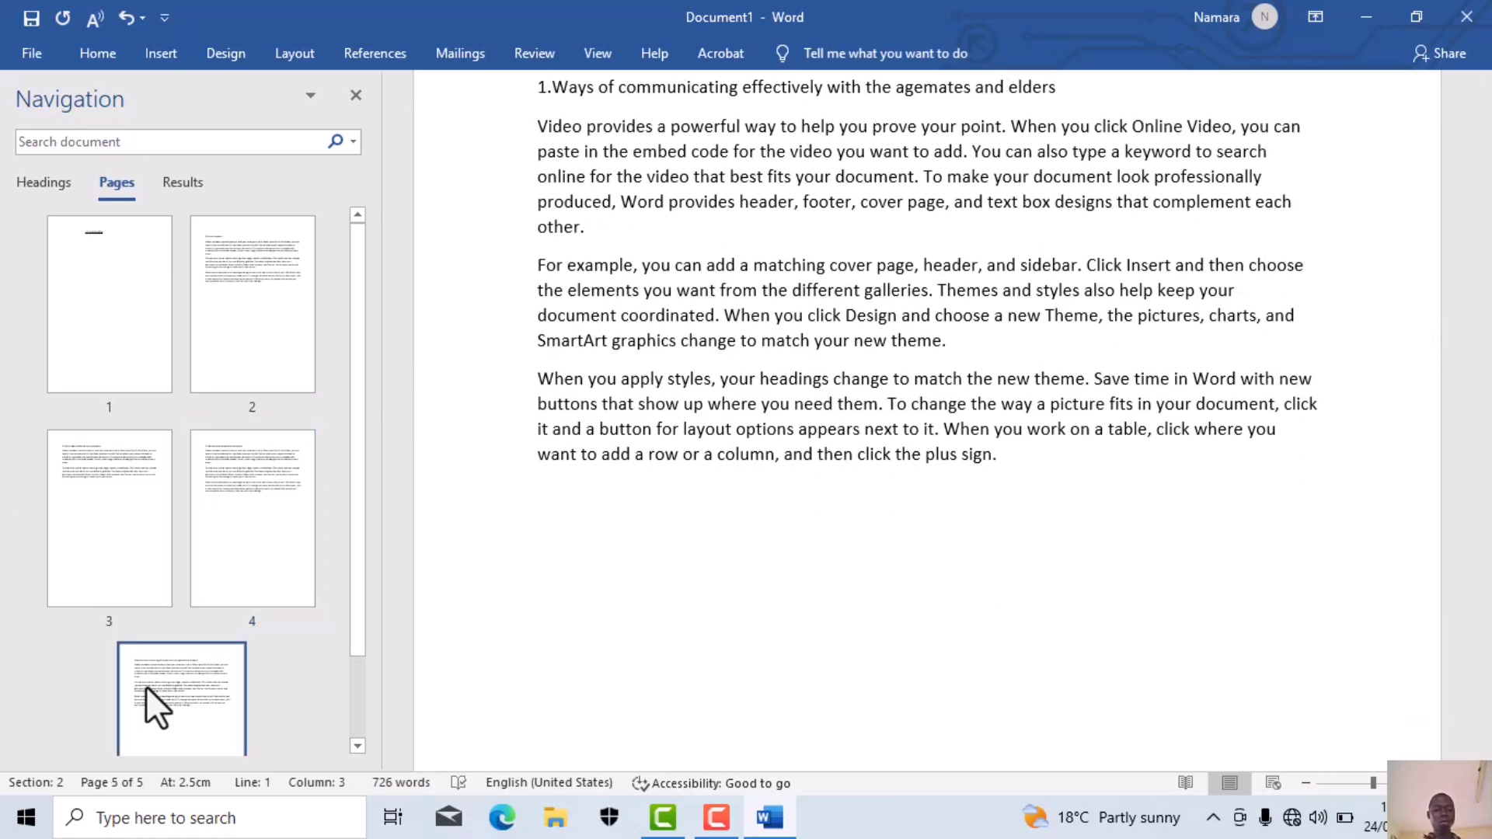
{"action": "type", "text": "4"}
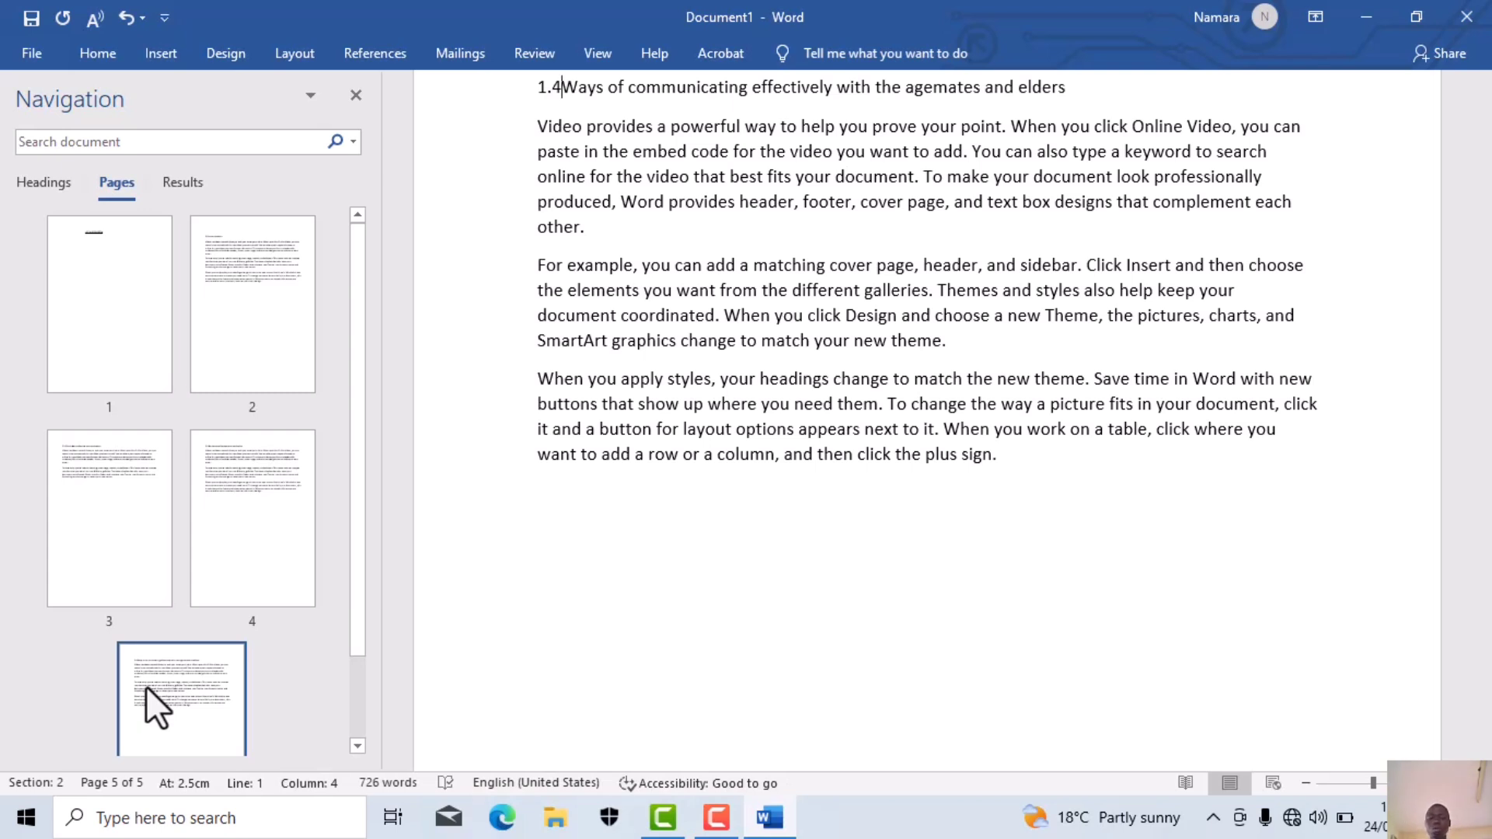
Insert the word "Chapter" and a space before "1.Communication" in the heading on page 2
{"action": "key", "text": "Up"}
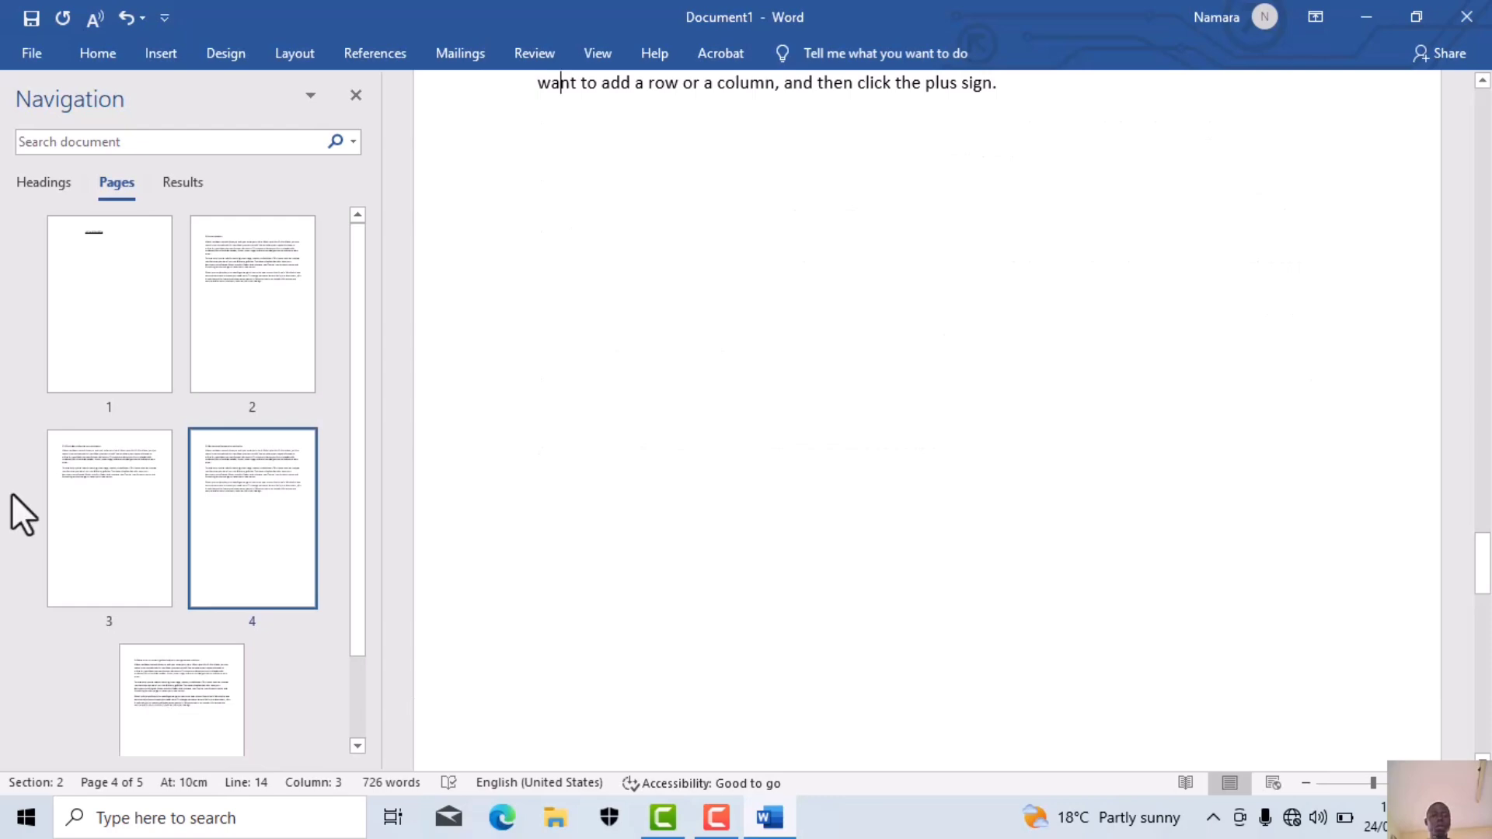
{"action": "left_click", "coordinate": [263, 330]}
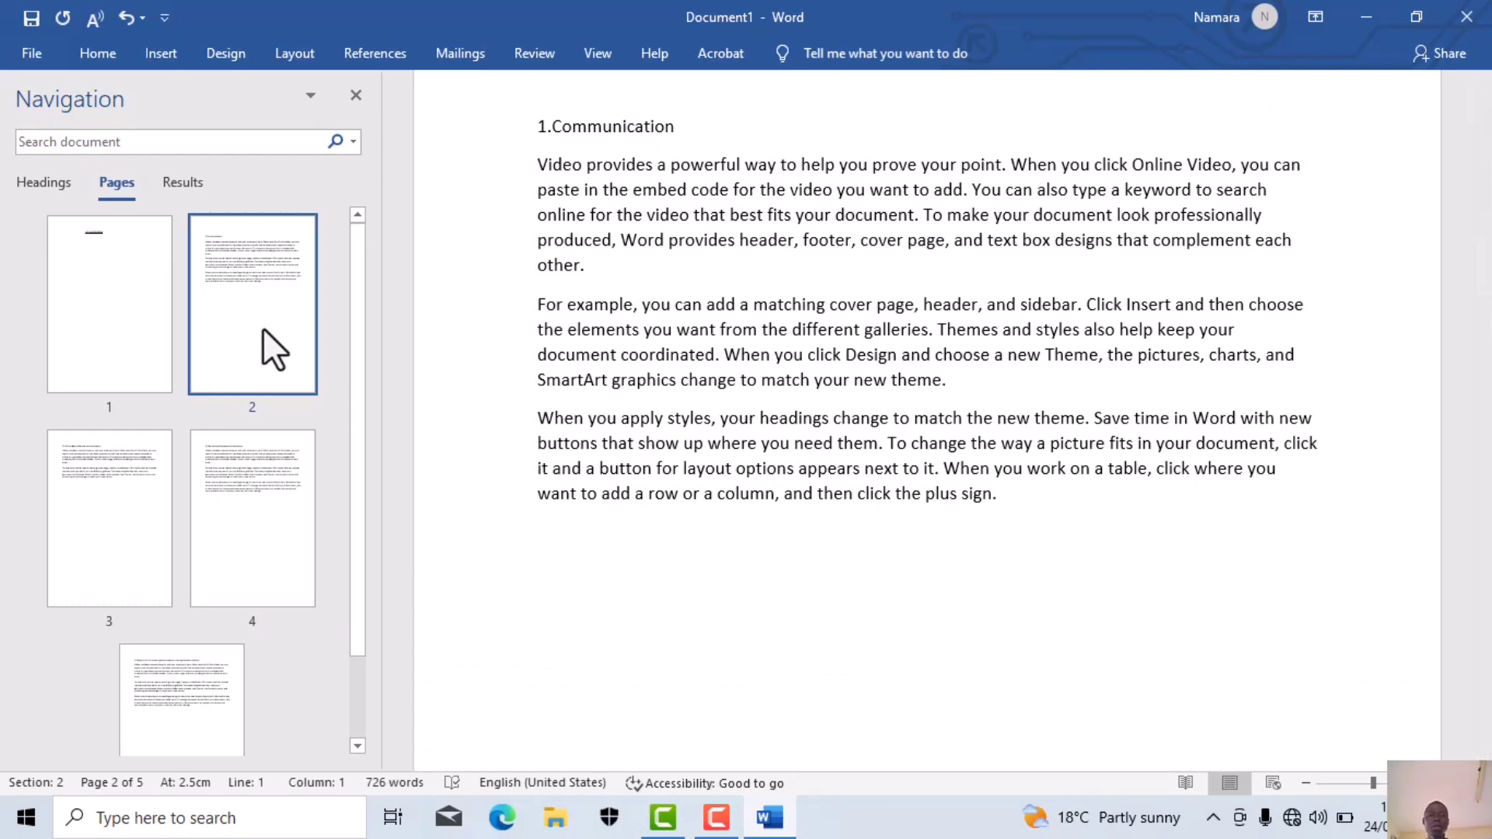
{"action": "left_click", "coordinate": [529, 126]}
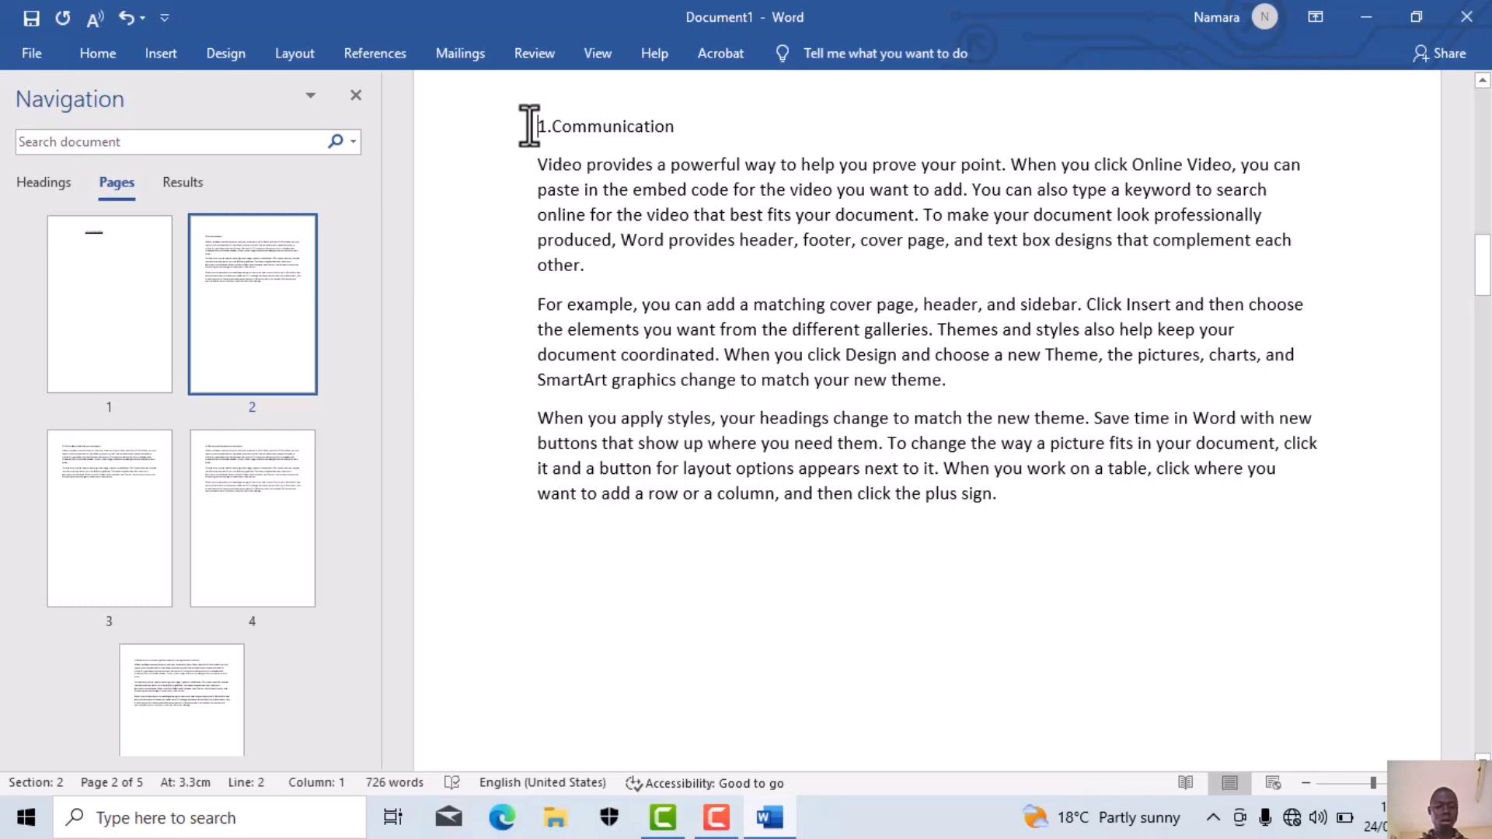
{"action": "type", "text": "Chapter"}
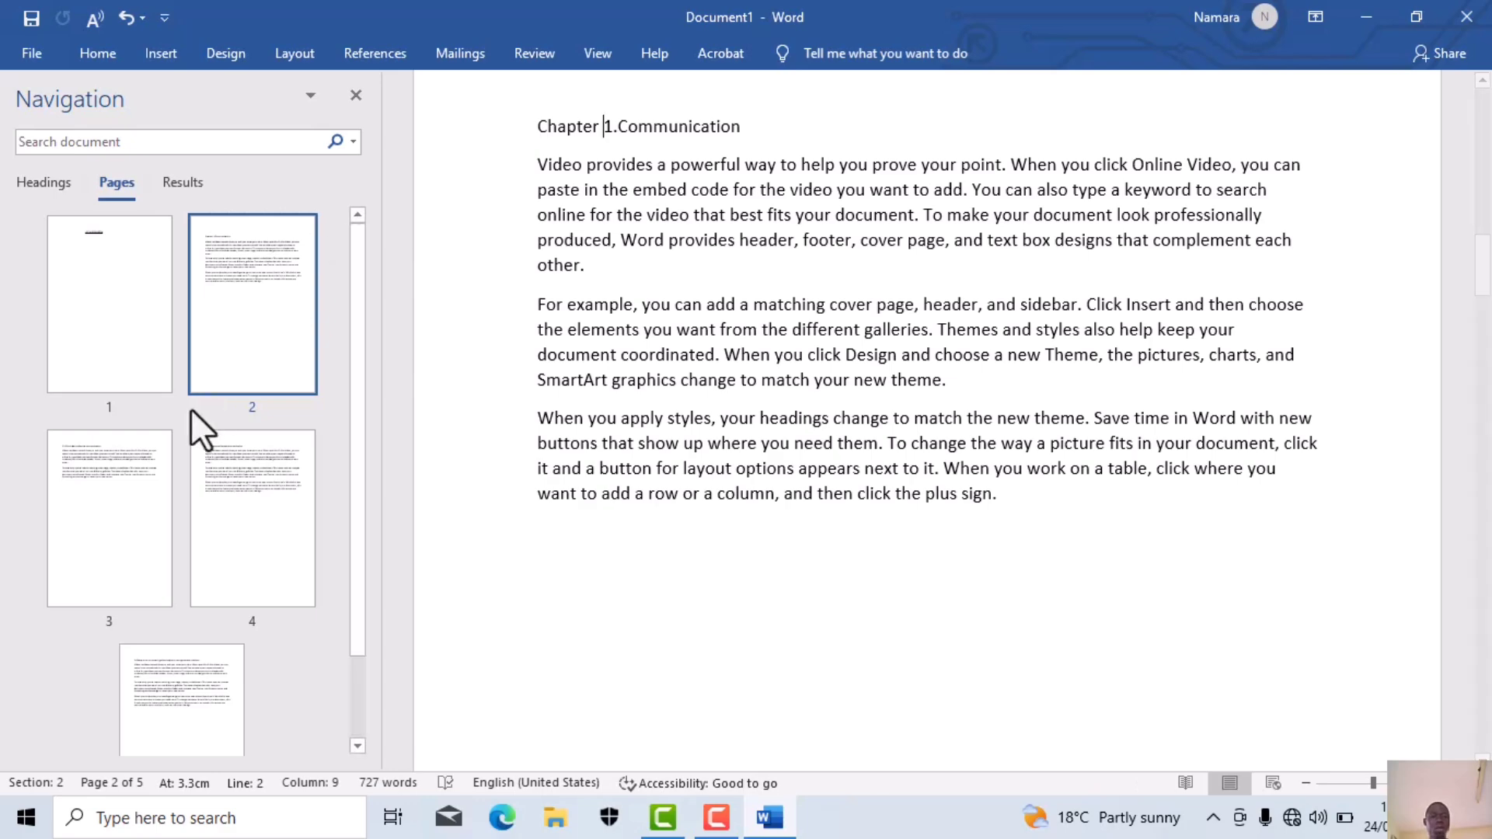
Review the numbered subheadings on pages 3, 4 and 5
{"action": "left_click", "coordinate": [128, 520]}
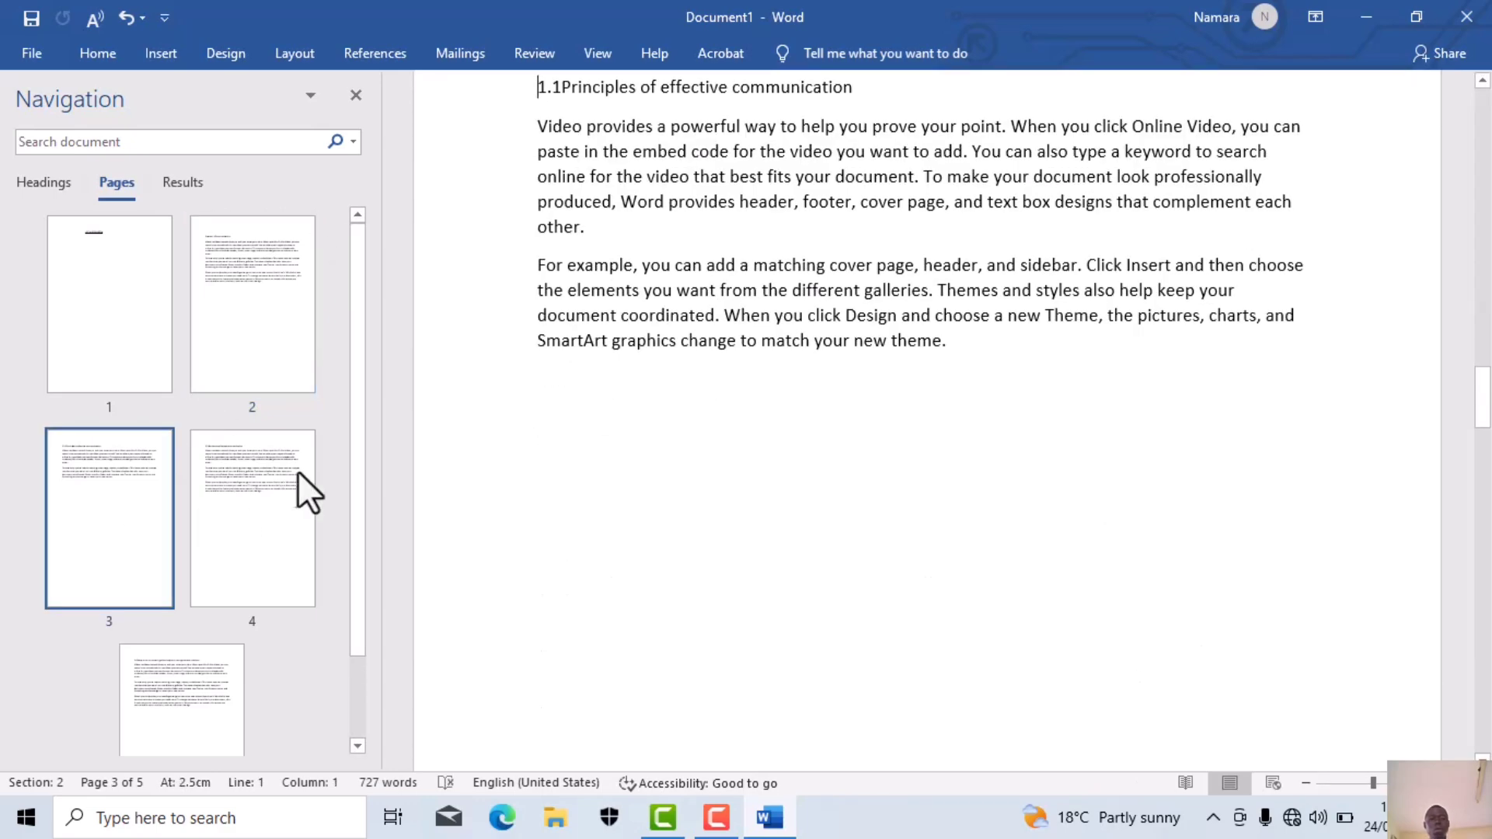
{"action": "left_click", "coordinate": [281, 482]}
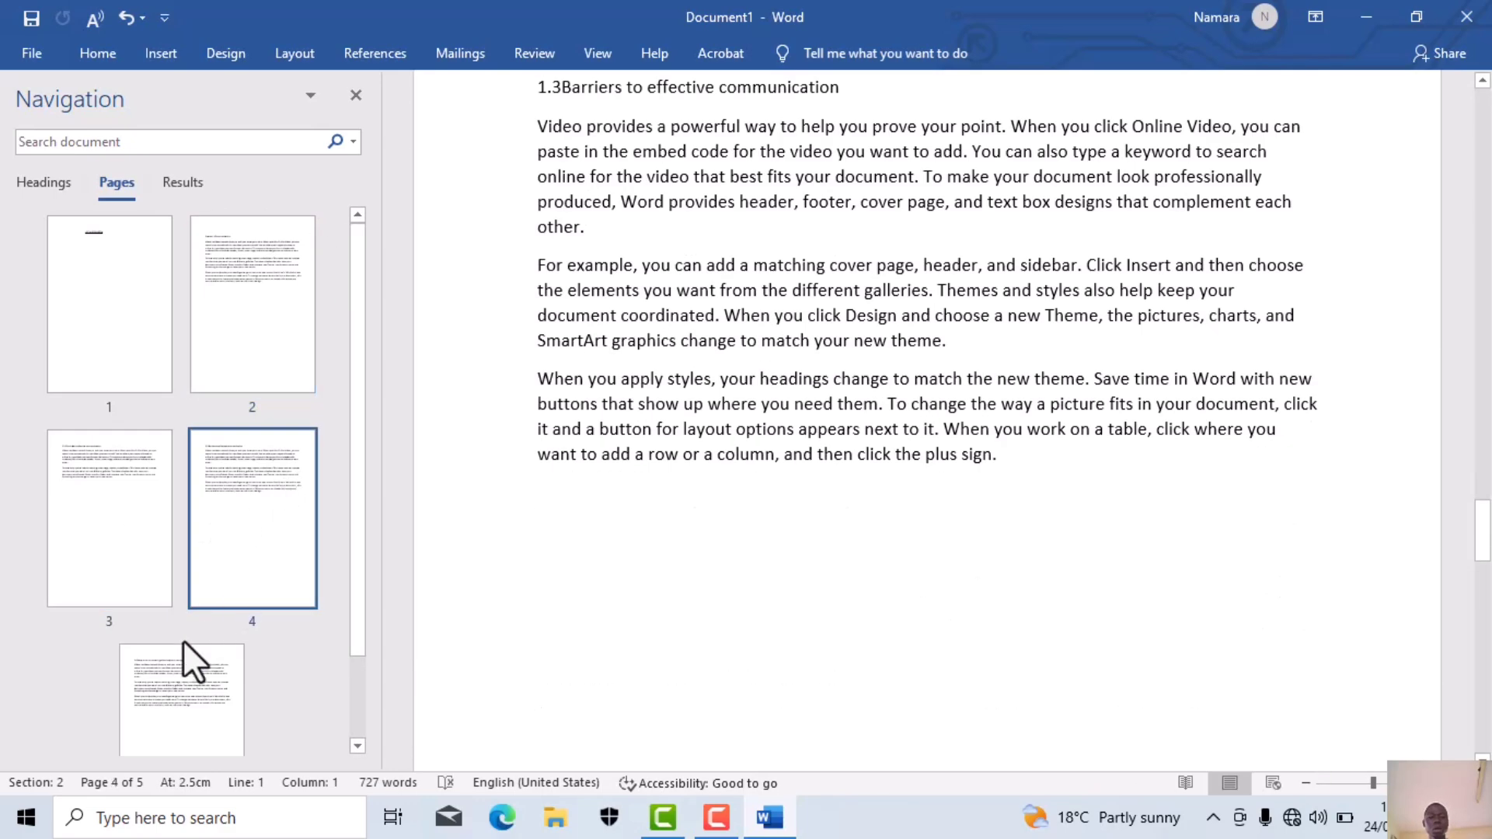
{"action": "left_click", "coordinate": [172, 682]}
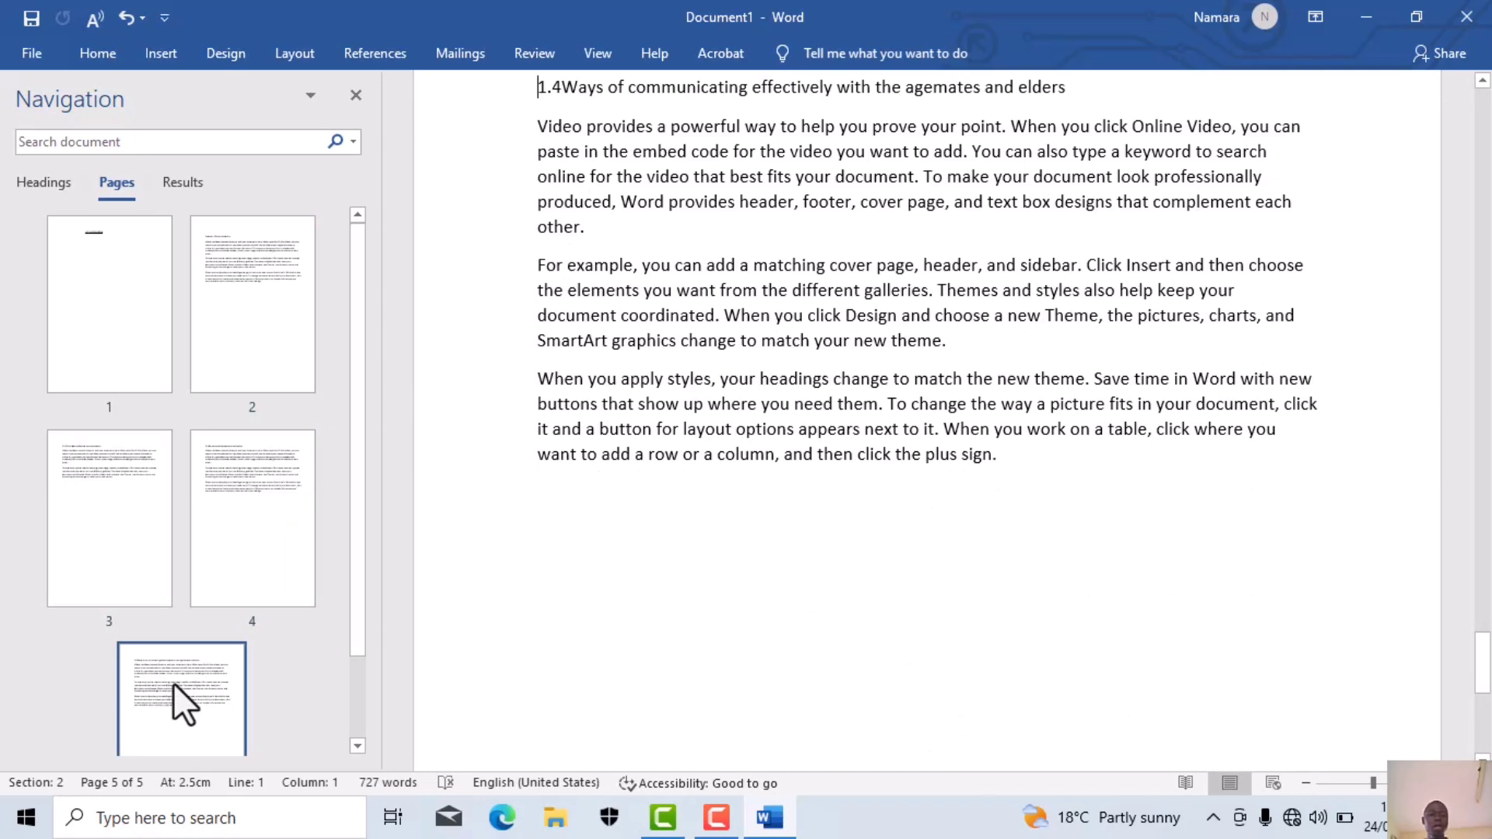
Apply the Heading 1 style to the "Chapter 1.Communication" heading on page 2
{"action": "left_click", "coordinate": [215, 289]}
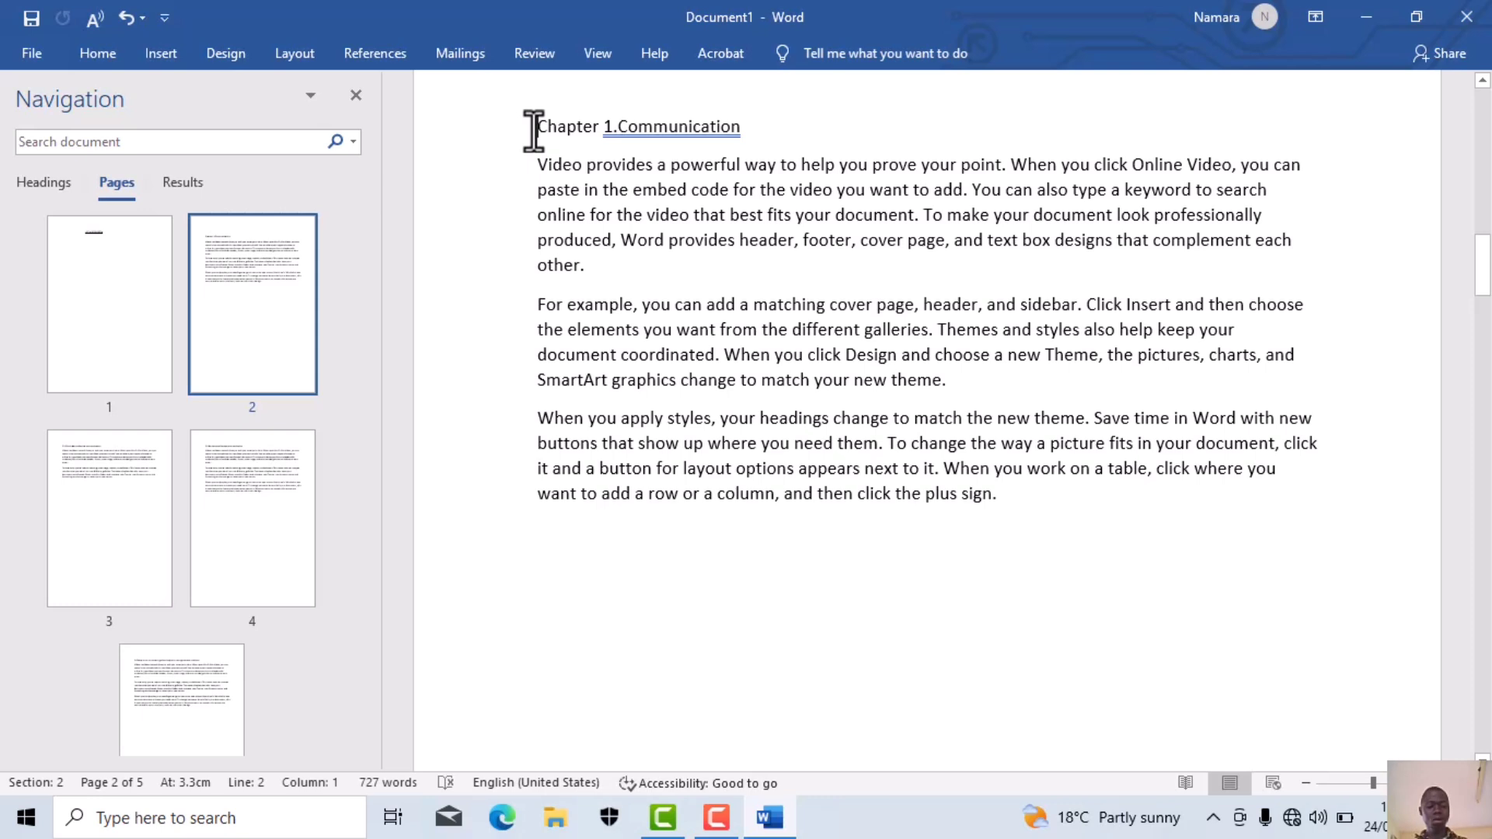
{"action": "key", "text": "shift+Right"}
{"action": "key", "text": "shift+Right"}
{"action": "key", "text": "shift+Right"}
{"action": "key", "text": "shift+Right"}
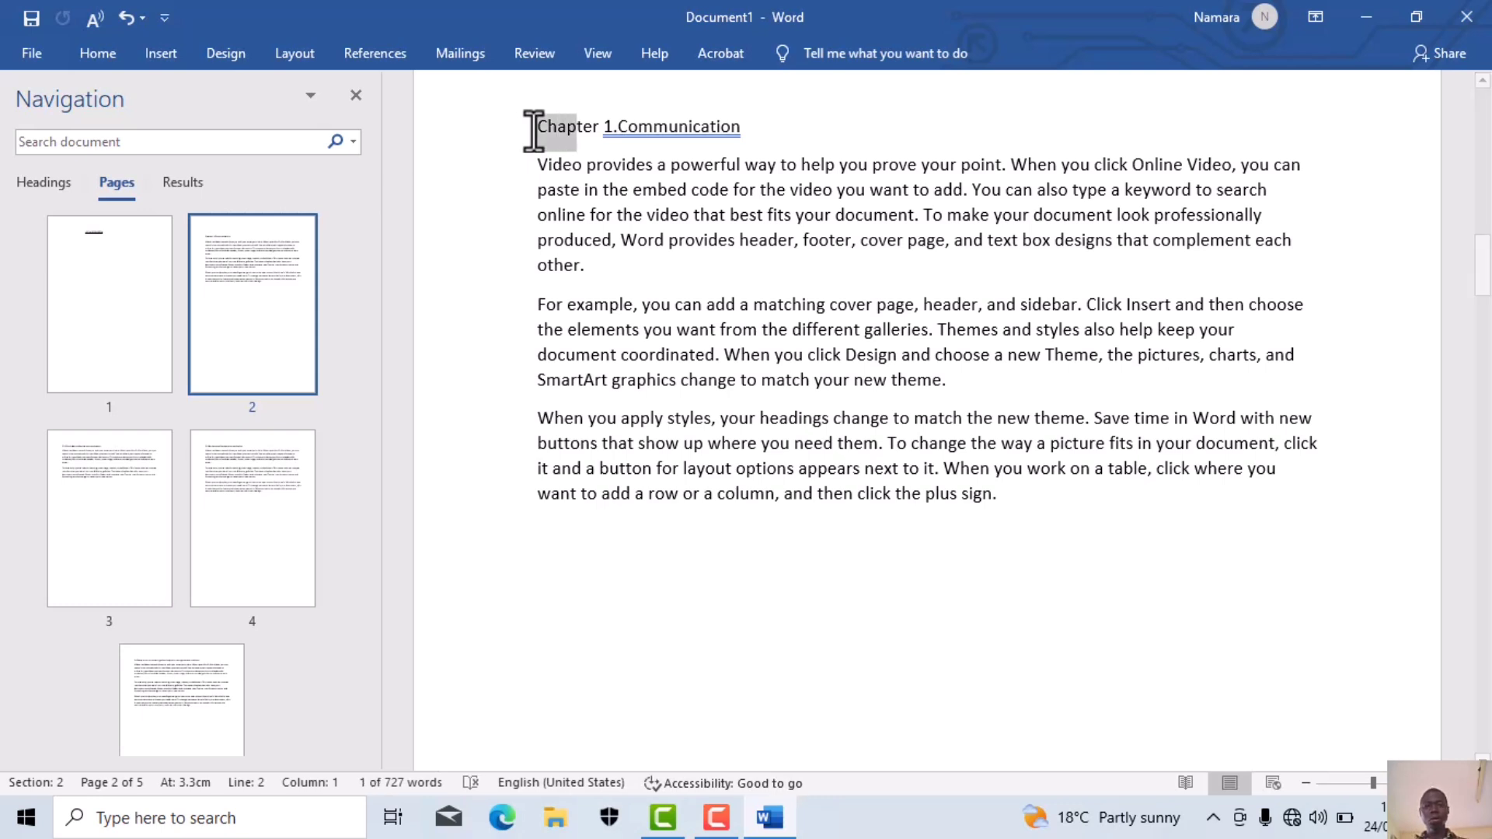
{"action": "key", "text": "shift+Right"}
{"action": "key", "text": "shift+Right"}
{"action": "key", "text": "shift+Right"}
{"action": "key", "text": "shift+Right"}
{"action": "key", "text": "shift+Right"}
{"action": "key", "text": "shift+Right"}
{"action": "key", "text": "shift+Right"}
{"action": "key", "text": "shift+Right"}
{"action": "key", "text": "shift+Right"}
{"action": "key", "text": "shift+Right"}
{"action": "key", "text": "shift+Right"}
{"action": "key", "text": "shift+Right"}
{"action": "key", "text": "shift+Right"}
{"action": "key", "text": "shift+Right"}
{"action": "key", "text": "shift+Right"}
{"action": "key", "text": "shift+Right"}
{"action": "key", "text": "shift+Right"}
{"action": "key", "text": "shift+Right"}
{"action": "key", "text": "shift+Right"}
{"action": "key", "text": "shift+Right"}
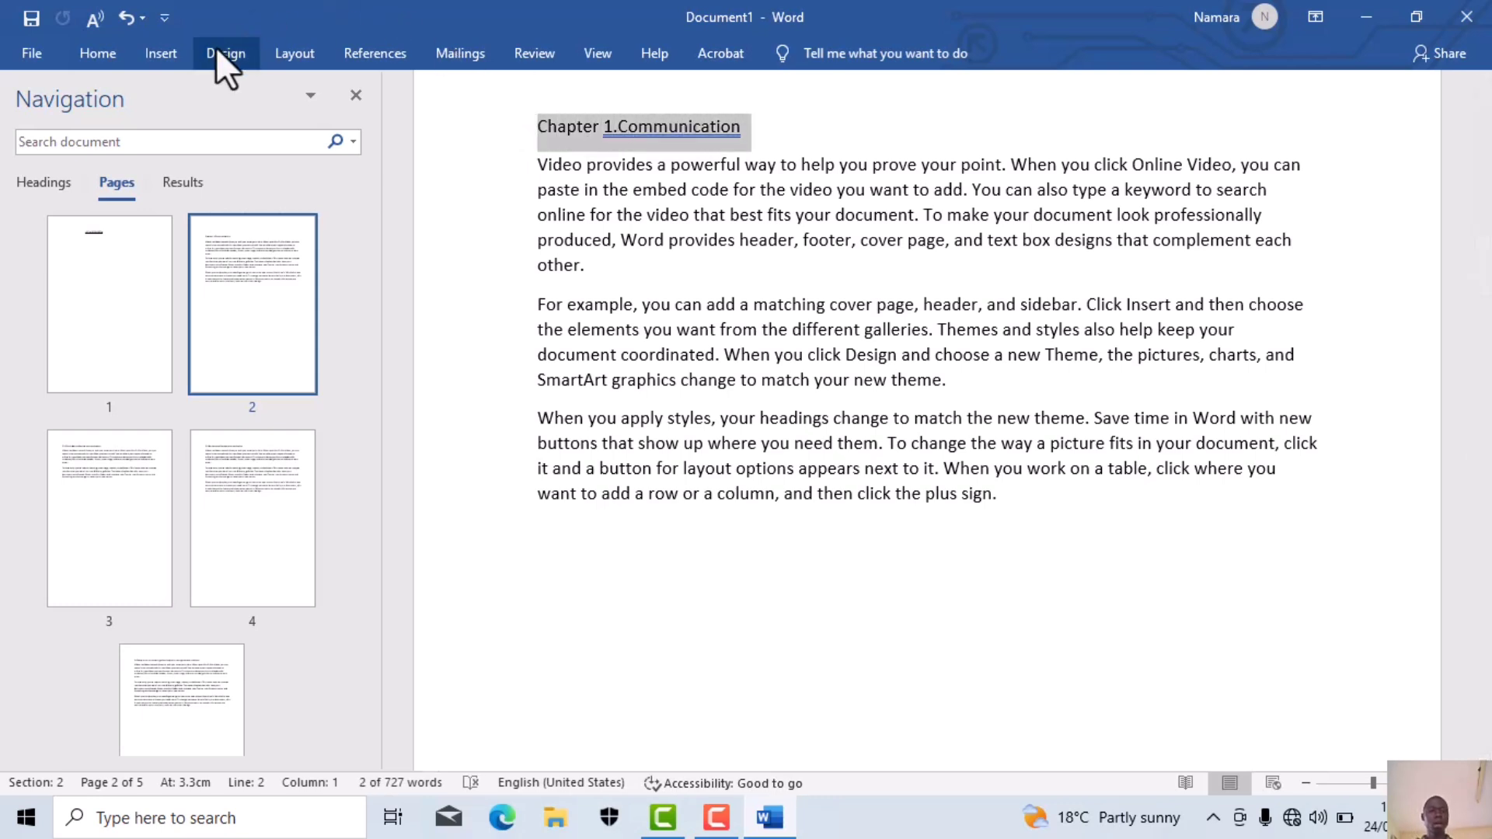
{"action": "left_click", "coordinate": [180, 45]}
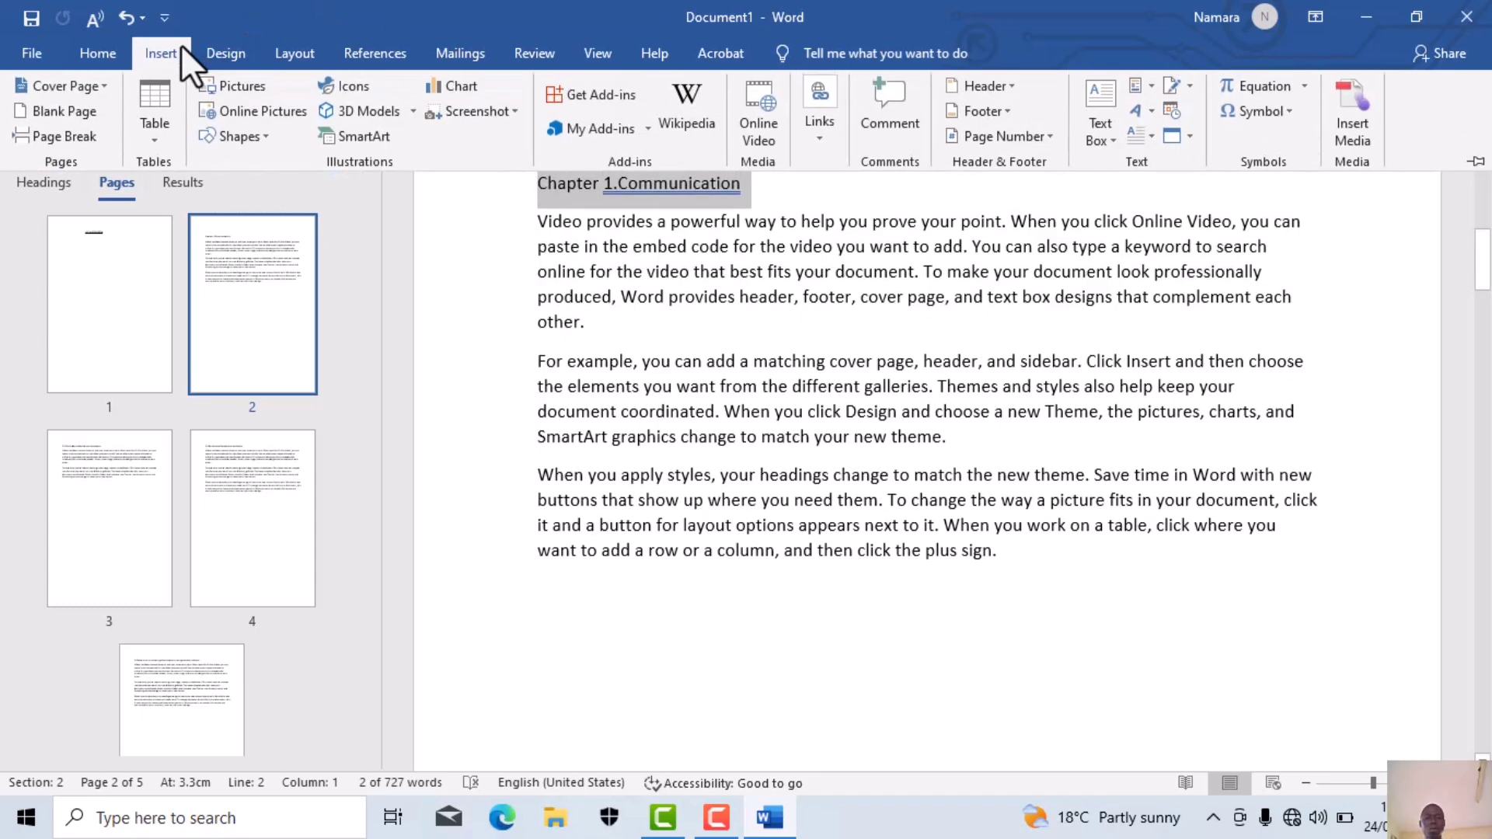
{"action": "left_click", "coordinate": [236, 62]}
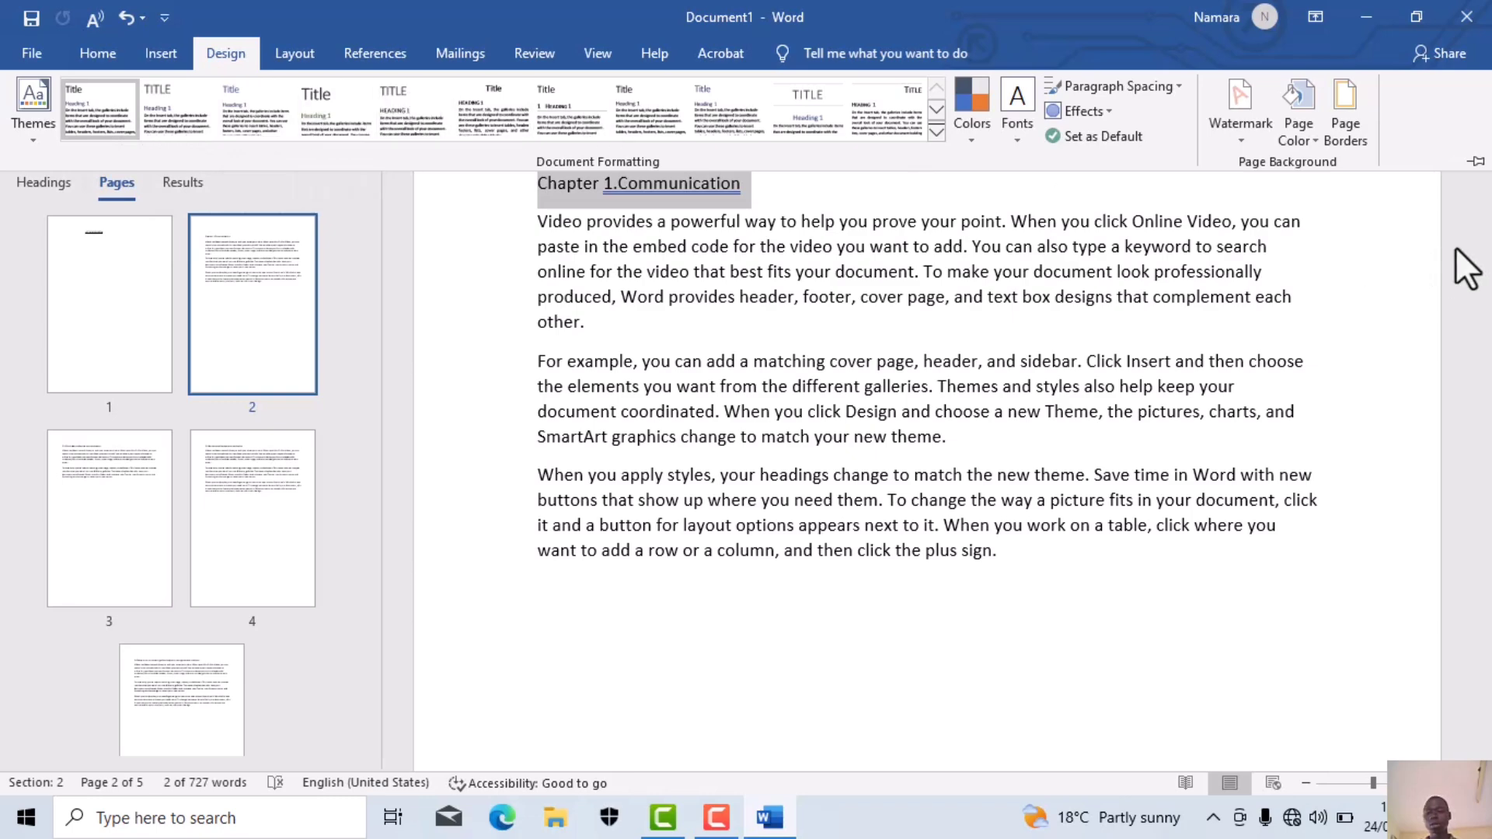
{"action": "left_click", "coordinate": [1170, 447]}
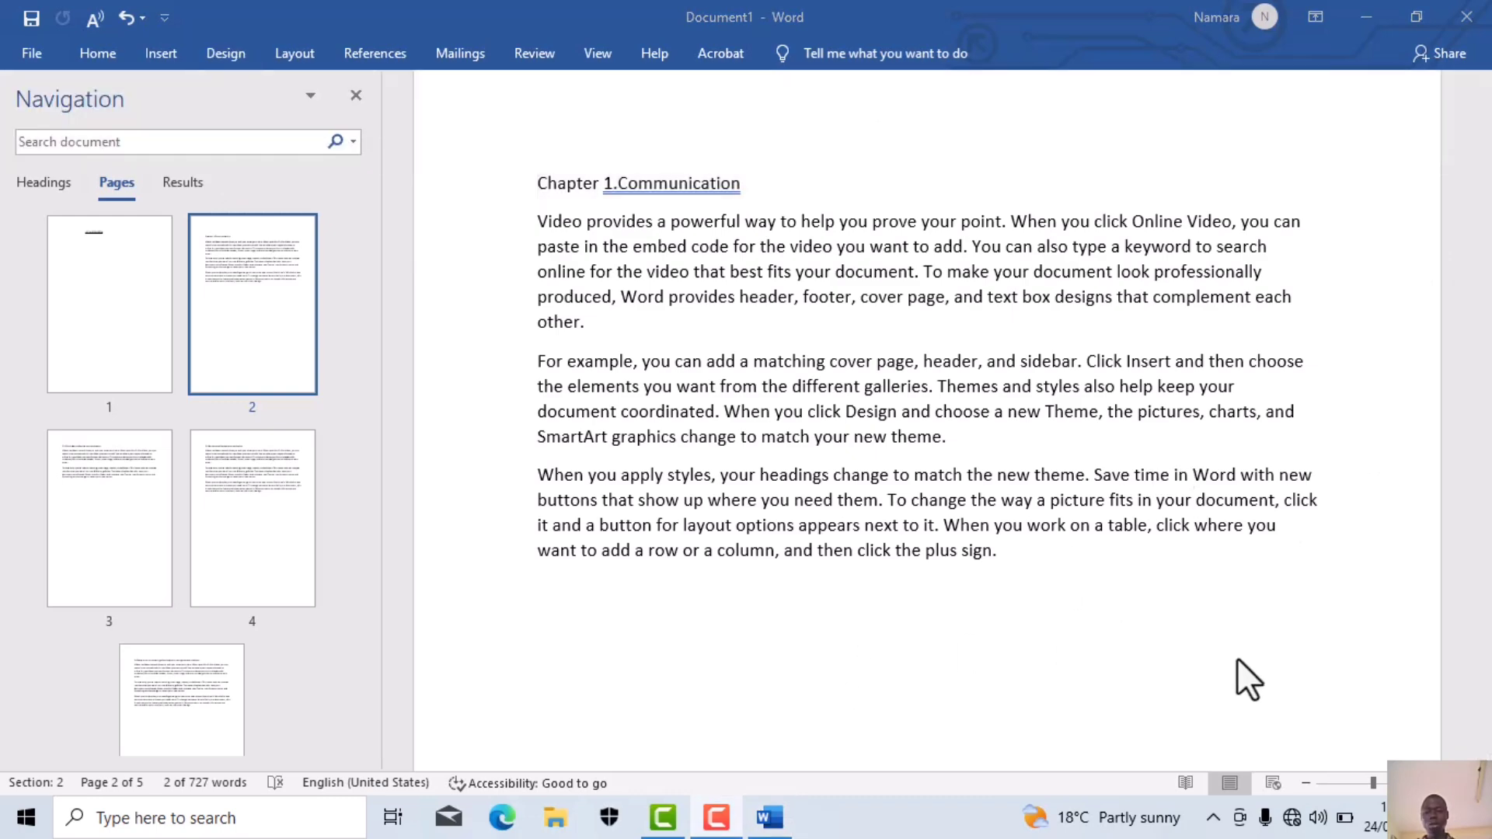
{"action": "scroll", "coordinate": [1265, 681], "scroll_direction": "up", "scroll_amount": 1}
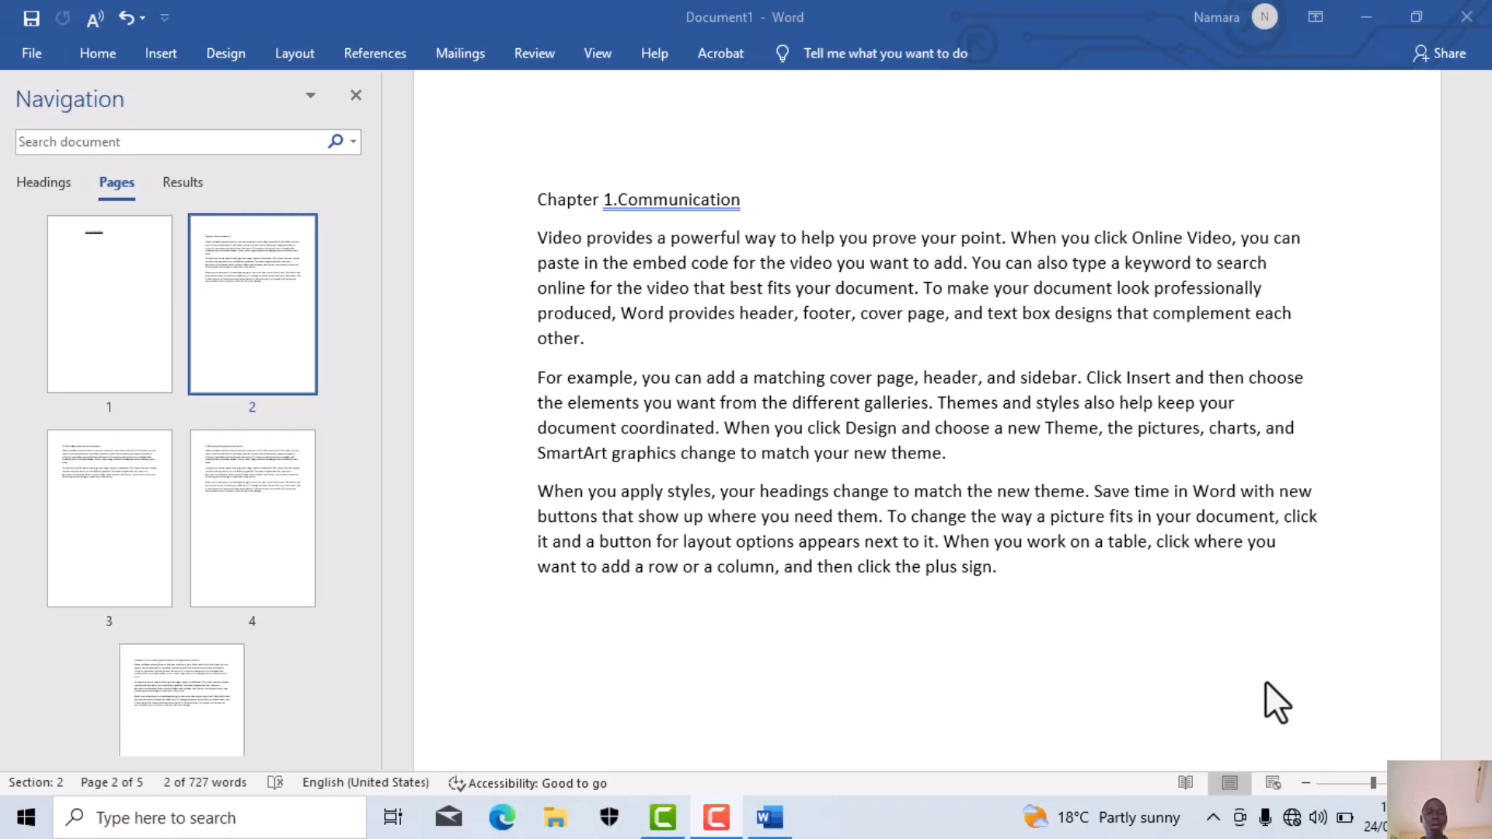
{"action": "left_click", "coordinate": [530, 208]}
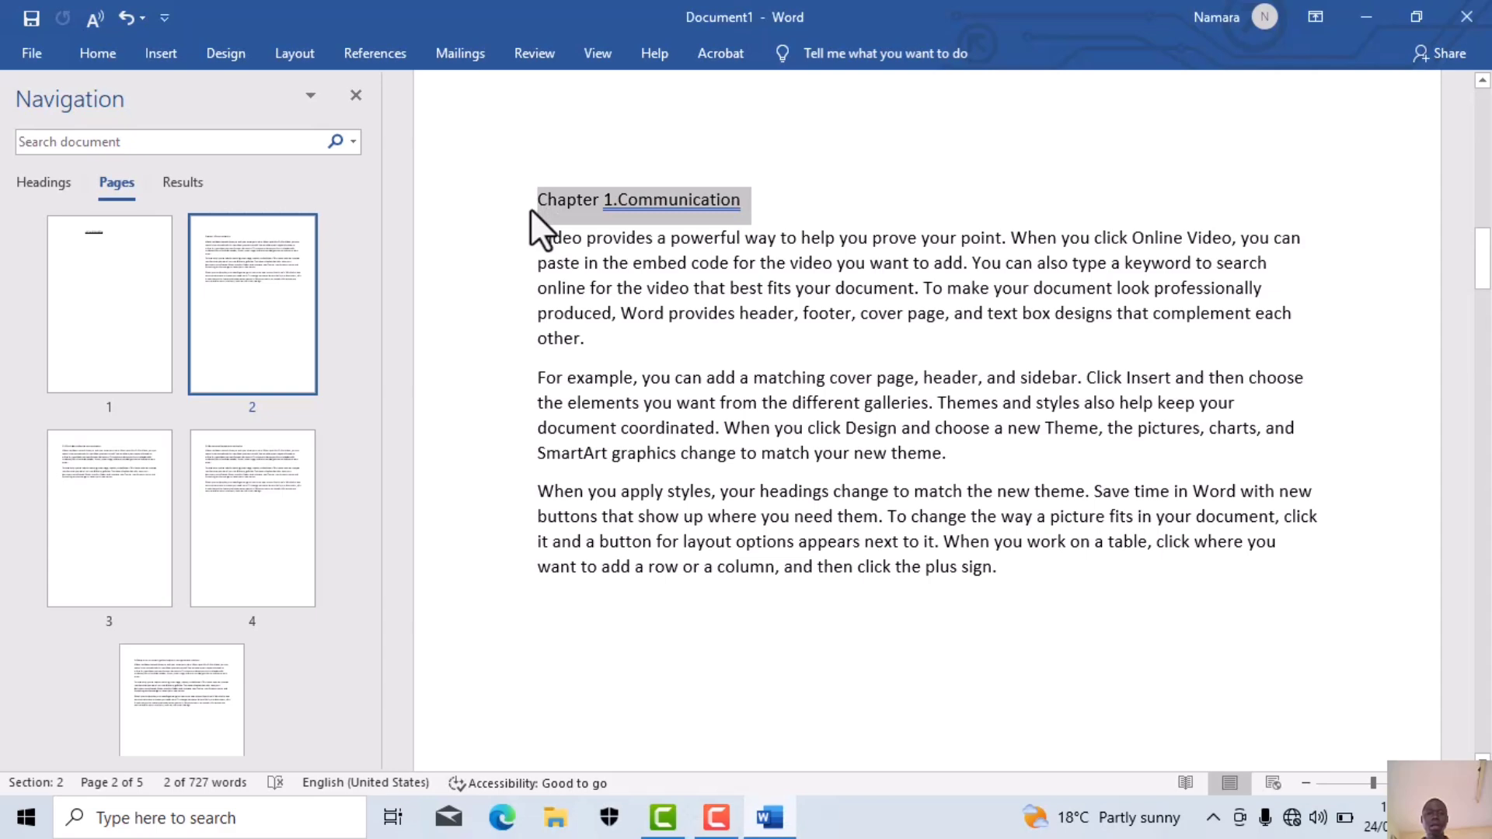
{"action": "left_click", "coordinate": [114, 44]}
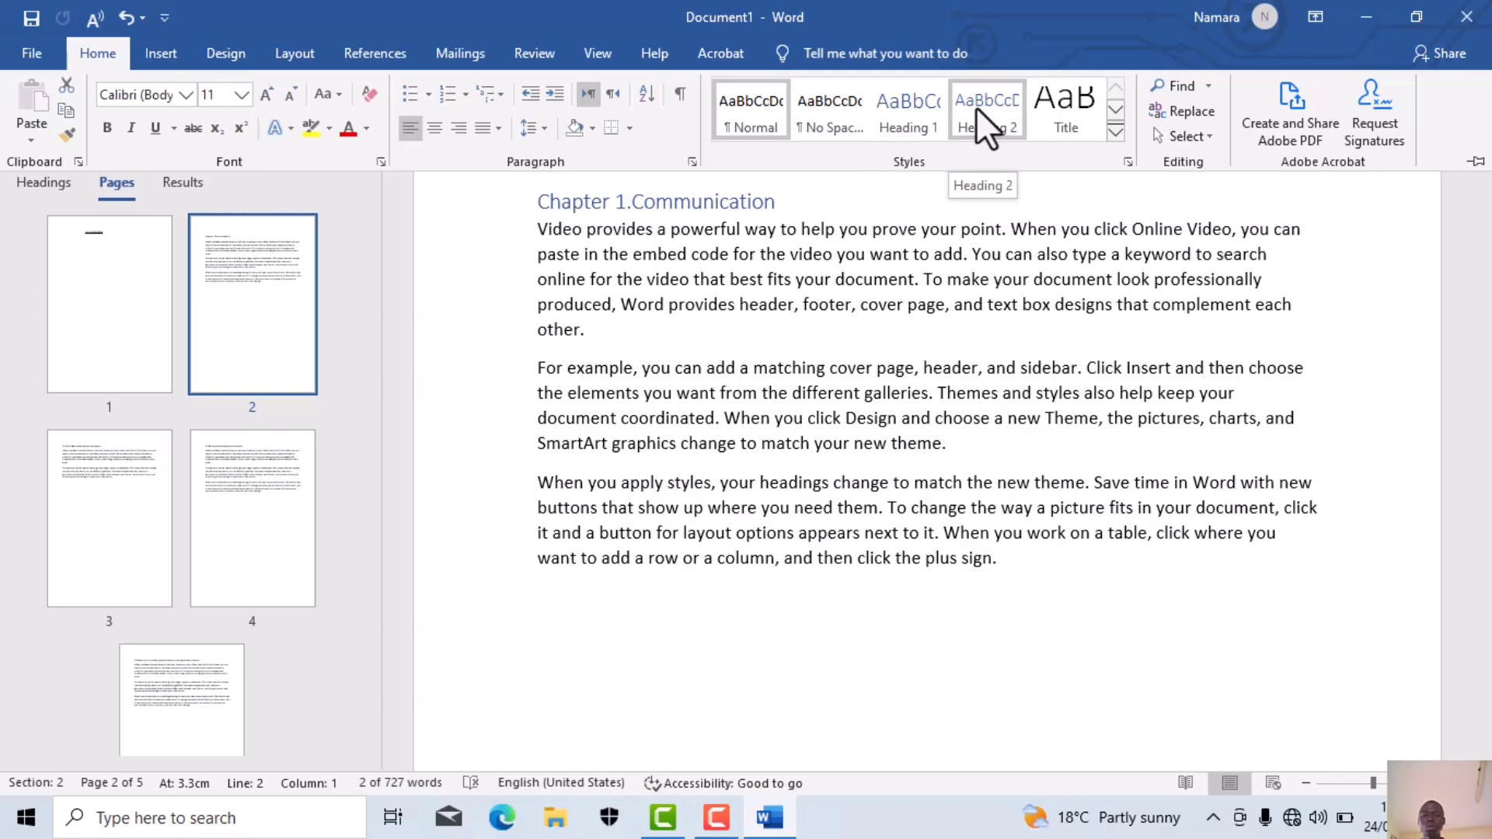
{"action": "left_click", "coordinate": [891, 98]}
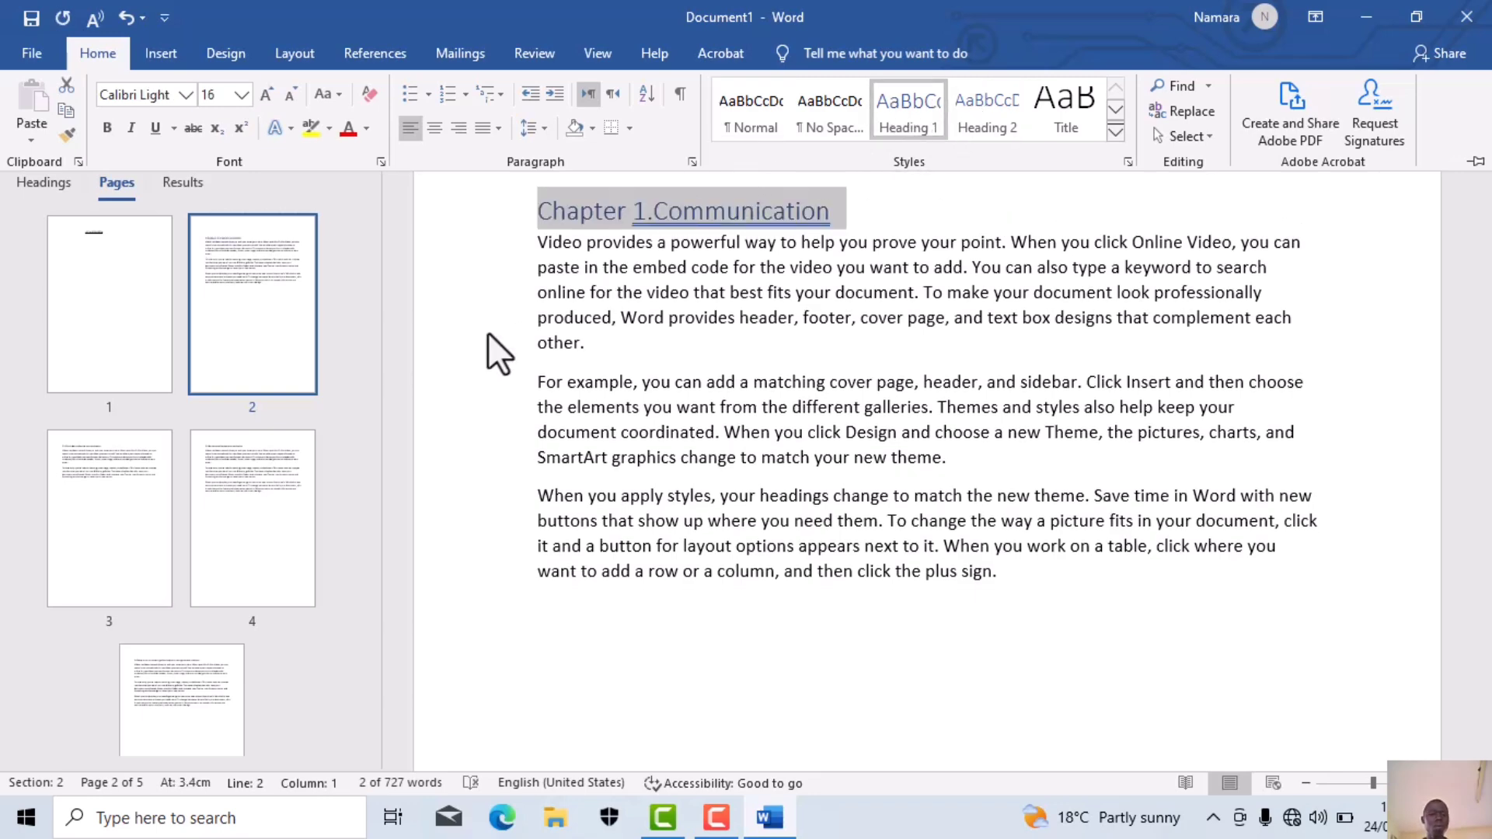
Apply the Heading 2 style to the "1.1Principles of effective communication" subheading on page 3
{"action": "left_click", "coordinate": [75, 478]}
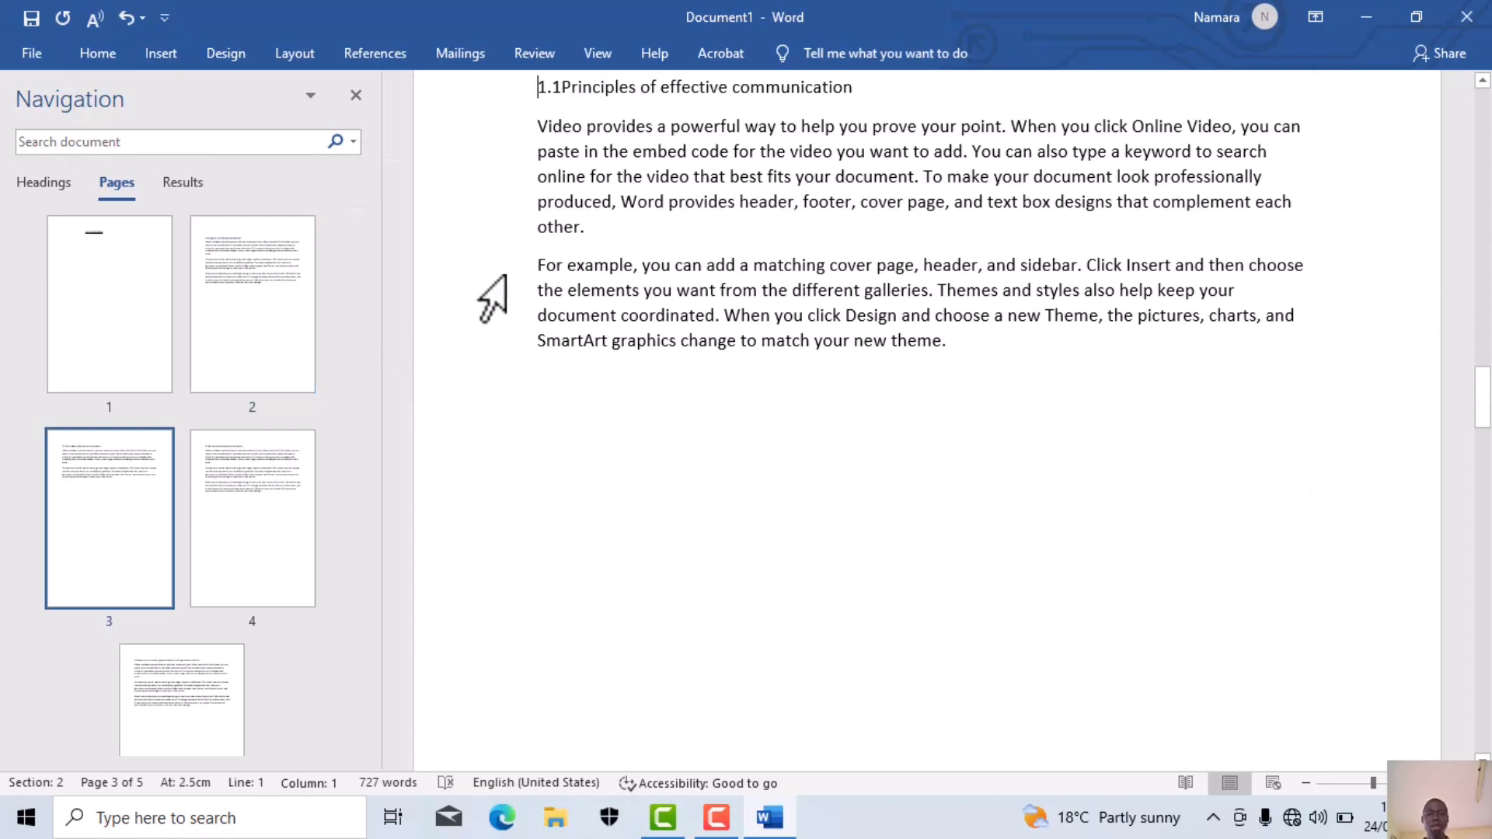
{"action": "left_click", "coordinate": [589, 93]}
{"action": "double_click", "coordinate": [575, 85]}
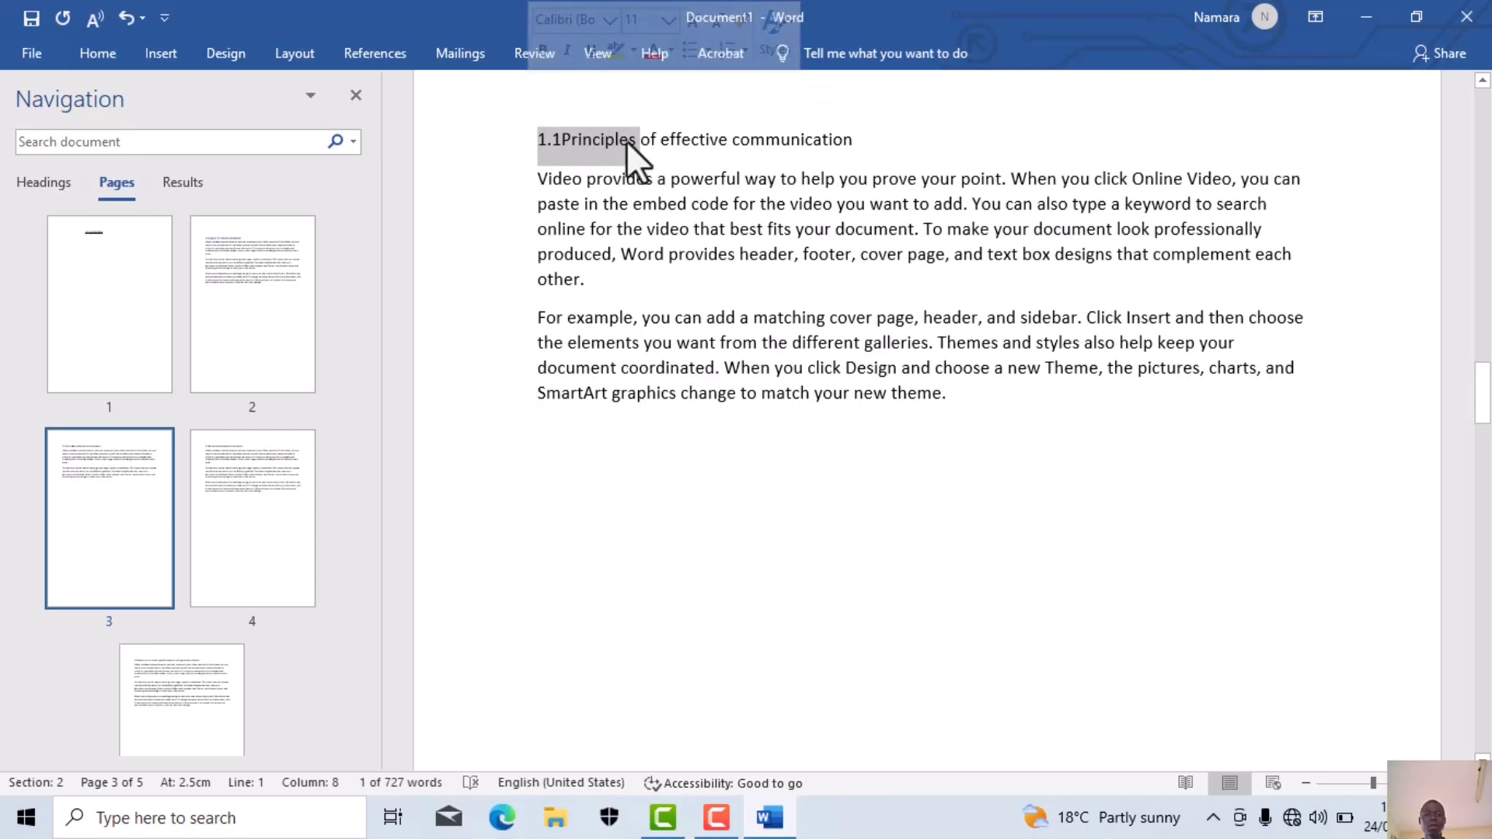
{"action": "left_click", "coordinate": [709, 144]}
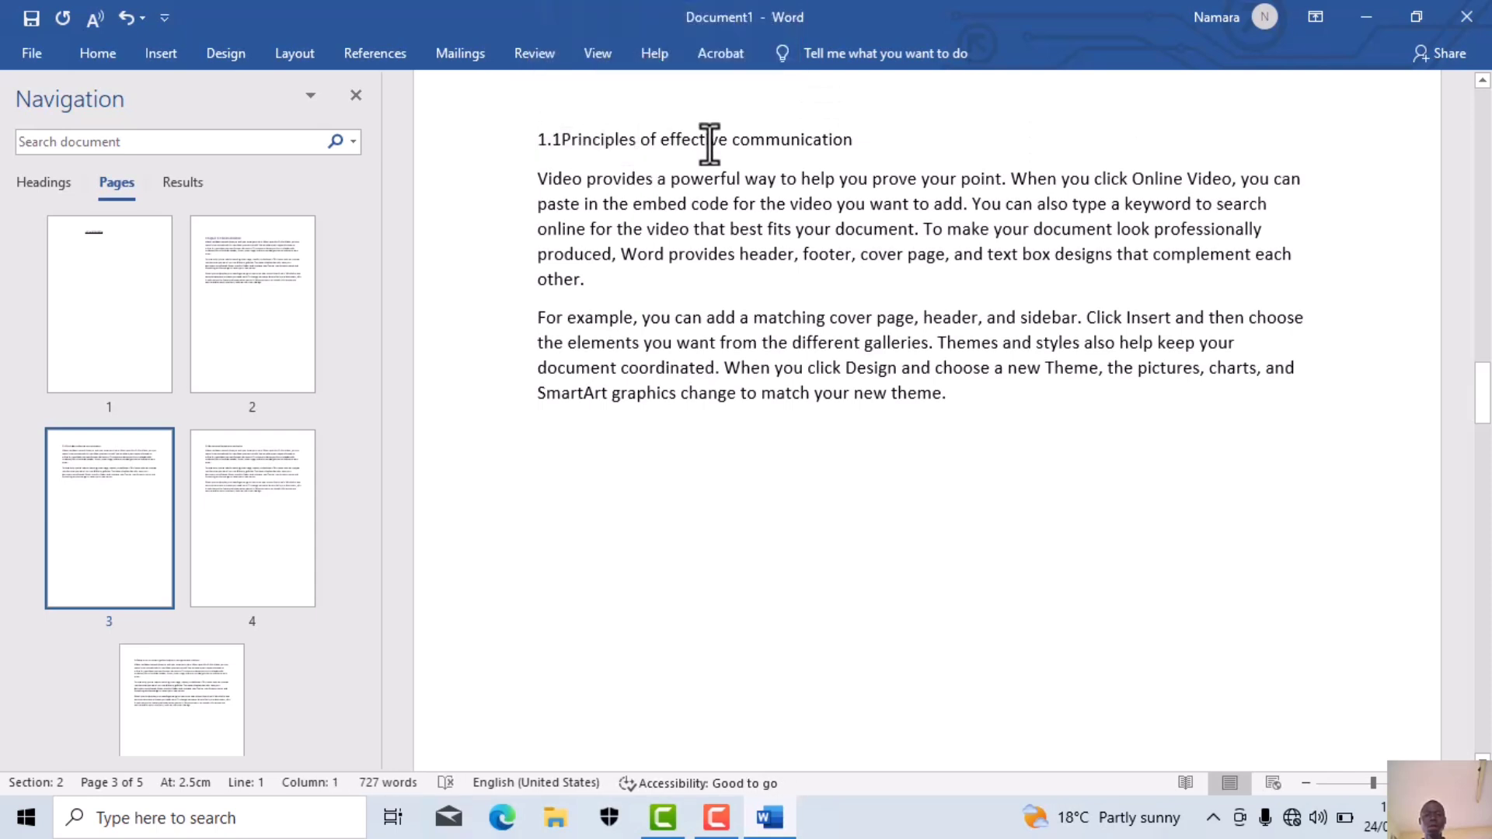
{"action": "left_click", "coordinate": [778, 141]}
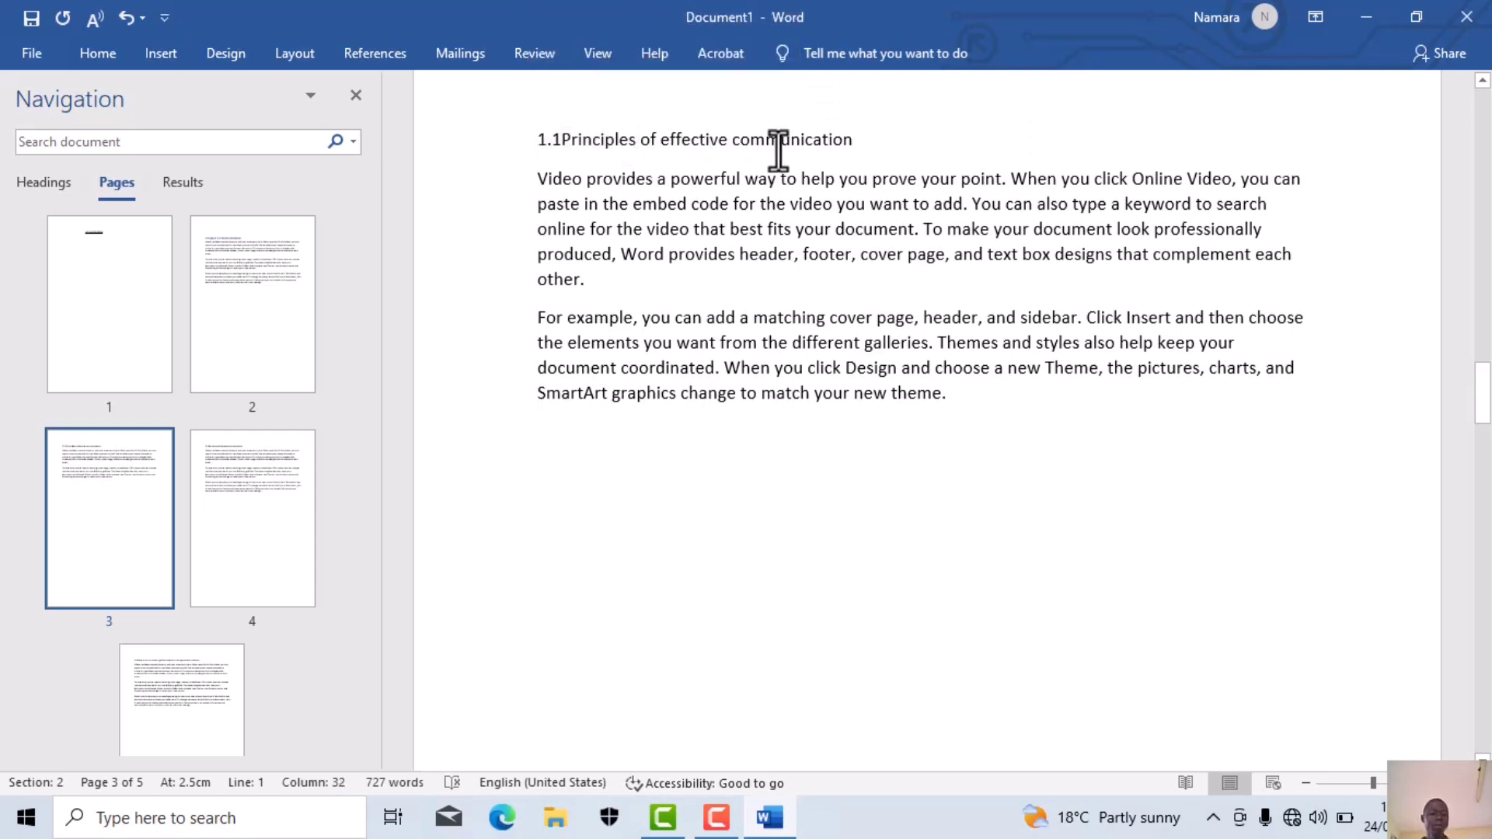
{"action": "left_click", "coordinate": [531, 150]}
{"action": "key", "text": "shift+Right"}
{"action": "key", "text": "shift+Right"}
{"action": "key", "text": "shift+Right"}
{"action": "key", "text": "shift+Right"}
{"action": "key", "text": "shift+Right"}
{"action": "key", "text": "shift+Right"}
{"action": "key", "text": "shift+Right"}
{"action": "key", "text": "shift+Right"}
{"action": "key", "text": "shift+Right"}
{"action": "key", "text": "shift+Right"}
{"action": "key", "text": "shift+Right"}
{"action": "key", "text": "shift+Right"}
{"action": "key", "text": "shift+Right"}
{"action": "key", "text": "shift+Right"}
{"action": "key", "text": "shift+Right"}
{"action": "key", "text": "shift+Right"}
{"action": "key", "text": "shift+Right"}
{"action": "key", "text": "shift+Right"}
{"action": "key", "text": "shift+Right"}
{"action": "key", "text": "shift+Right"}
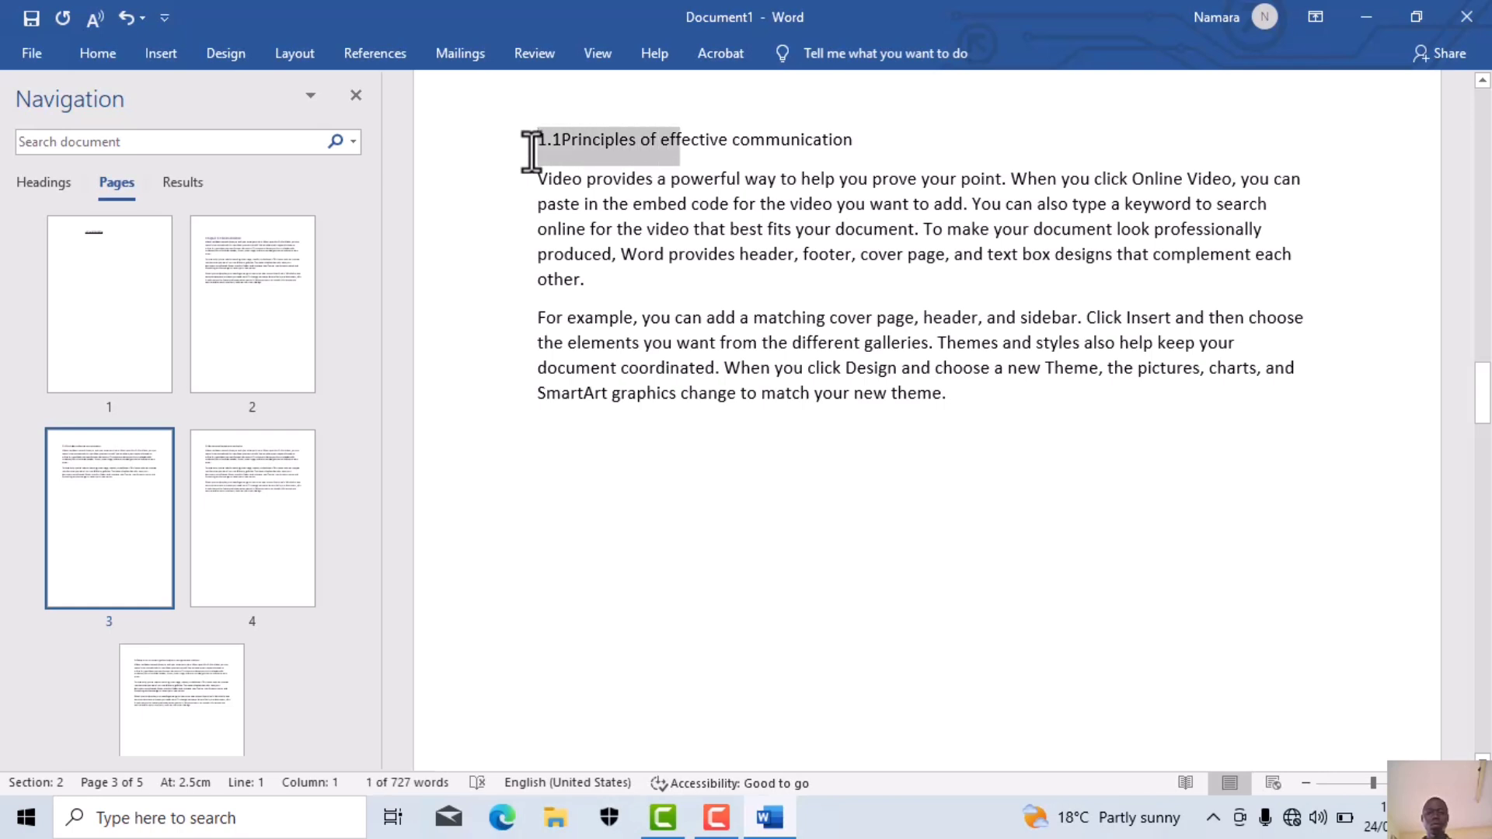
{"action": "key", "text": "shift+Right"}
{"action": "key", "text": "shift+Right"}
{"action": "key", "text": "shift+Right"}
{"action": "key", "text": "shift+Right"}
{"action": "key", "text": "shift+Right"}
{"action": "key", "text": "shift+Right"}
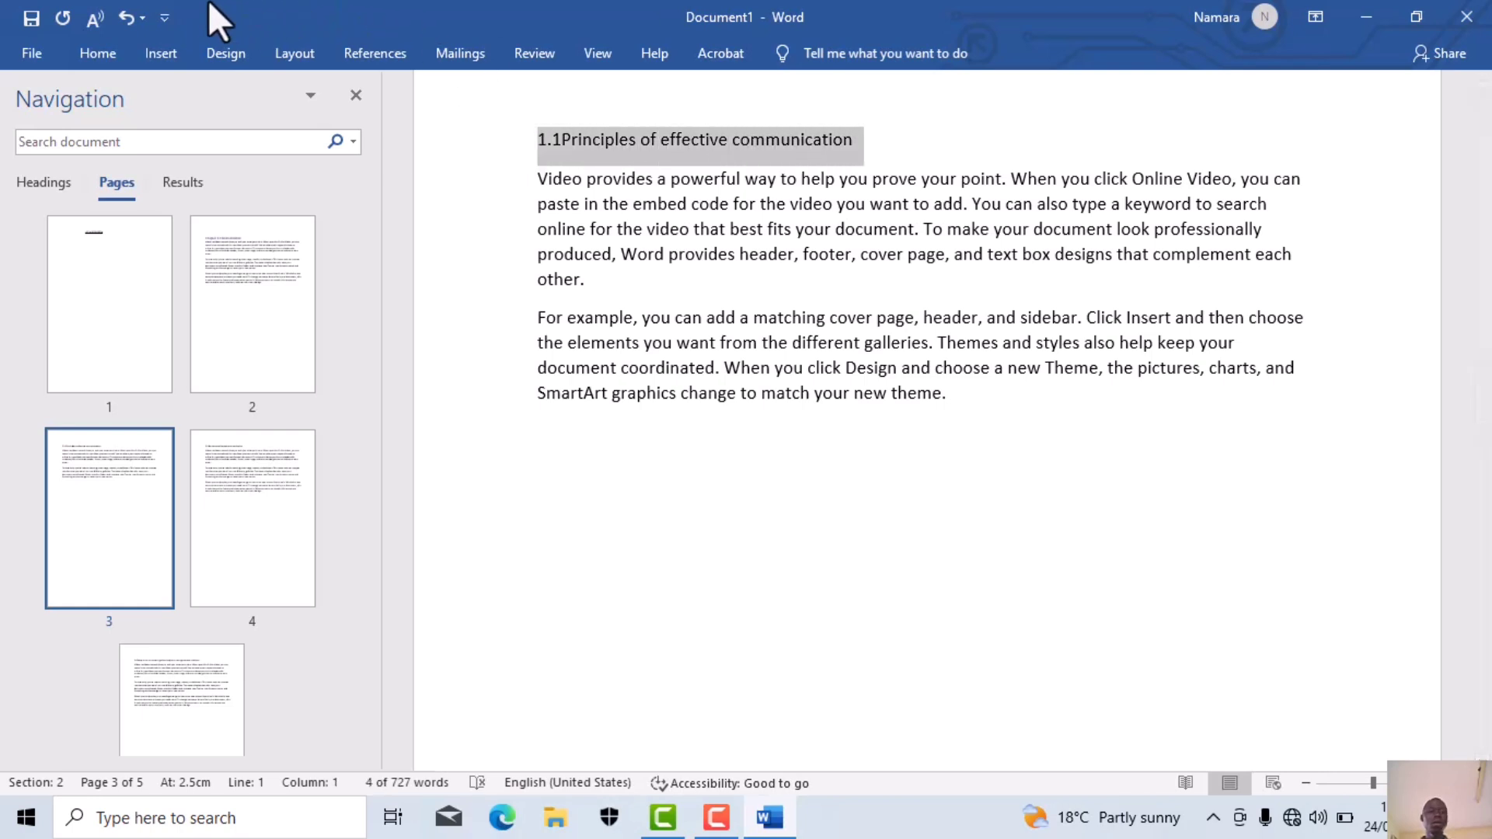
{"action": "left_click", "coordinate": [100, 48]}
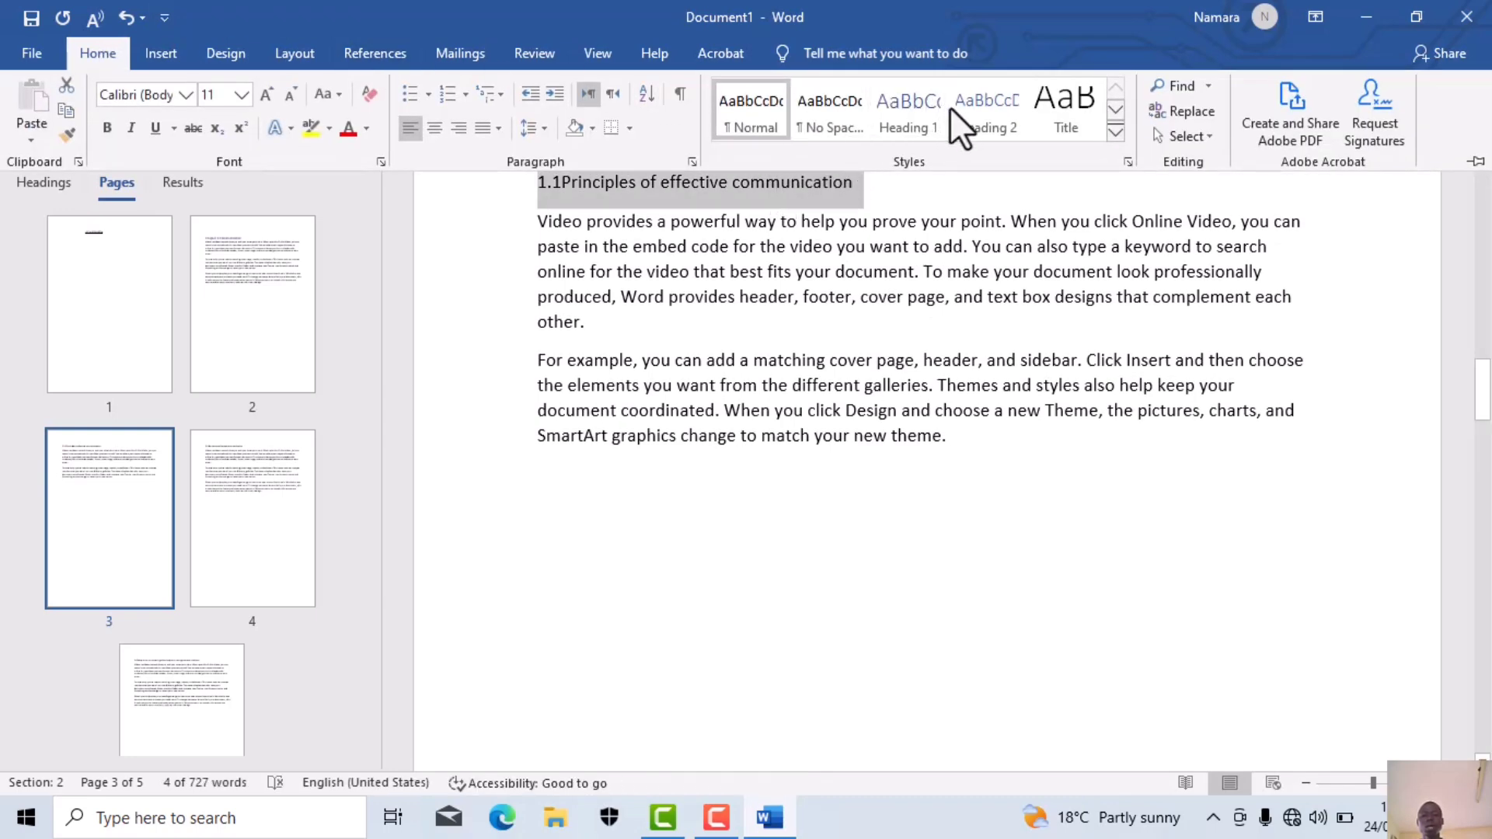
{"action": "left_click", "coordinate": [982, 109]}
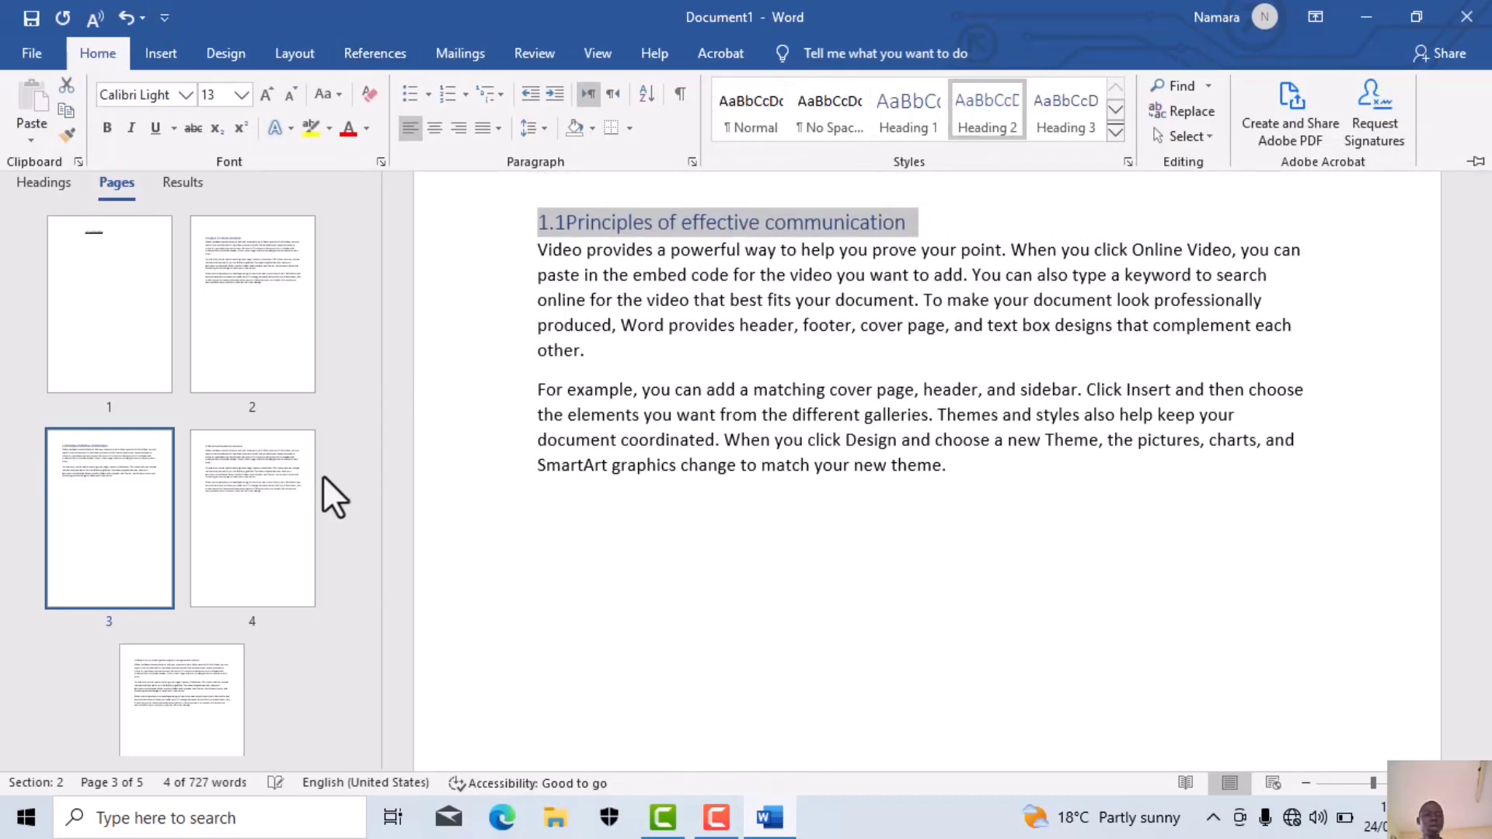
Apply the Heading 2 style to the "1.3Barriers to effective communication" subheading on page 4
{"action": "left_click", "coordinate": [255, 496]}
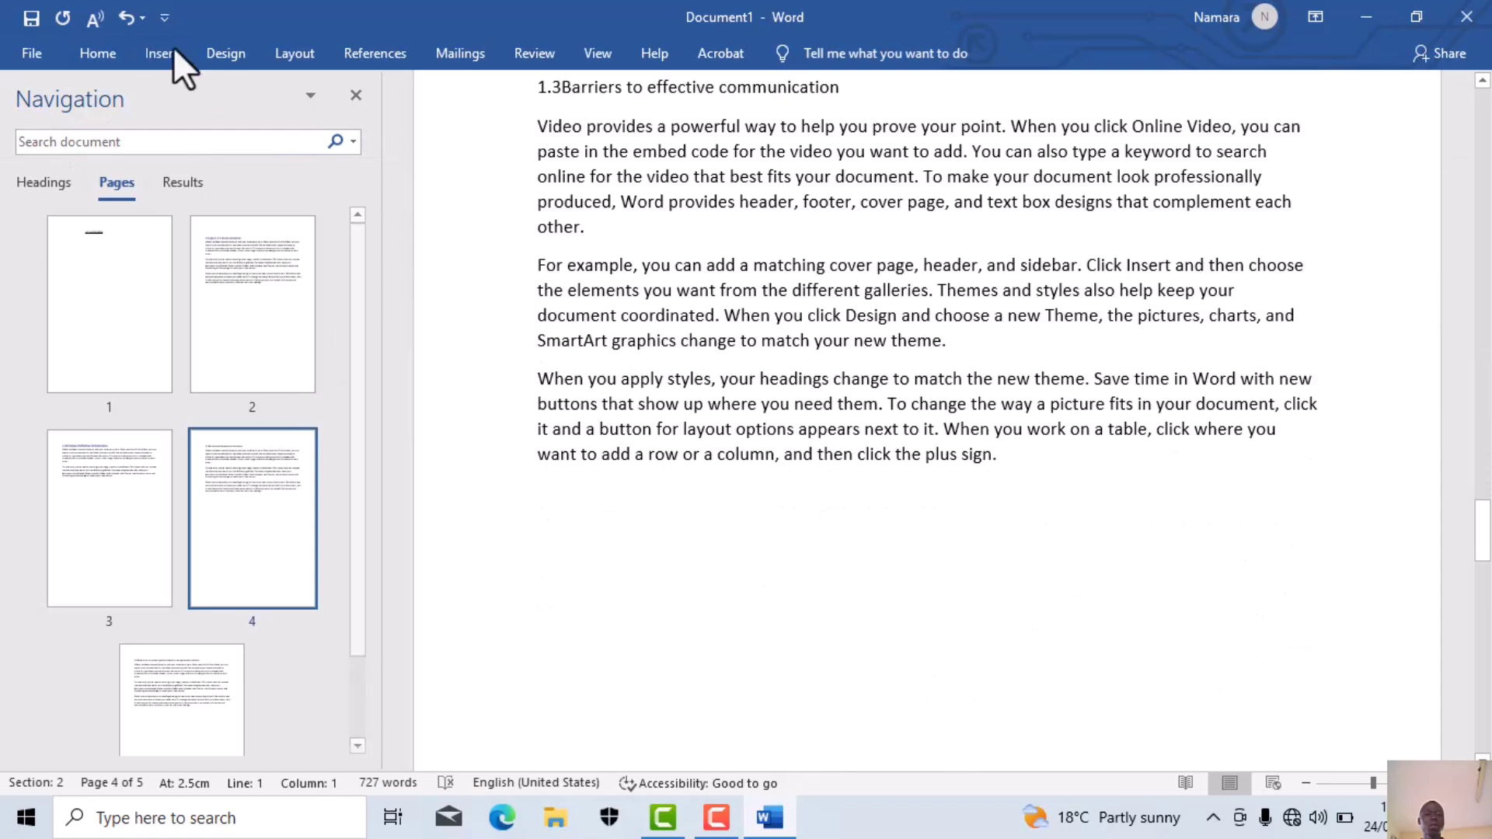
{"action": "left_click", "coordinate": [159, 52]}
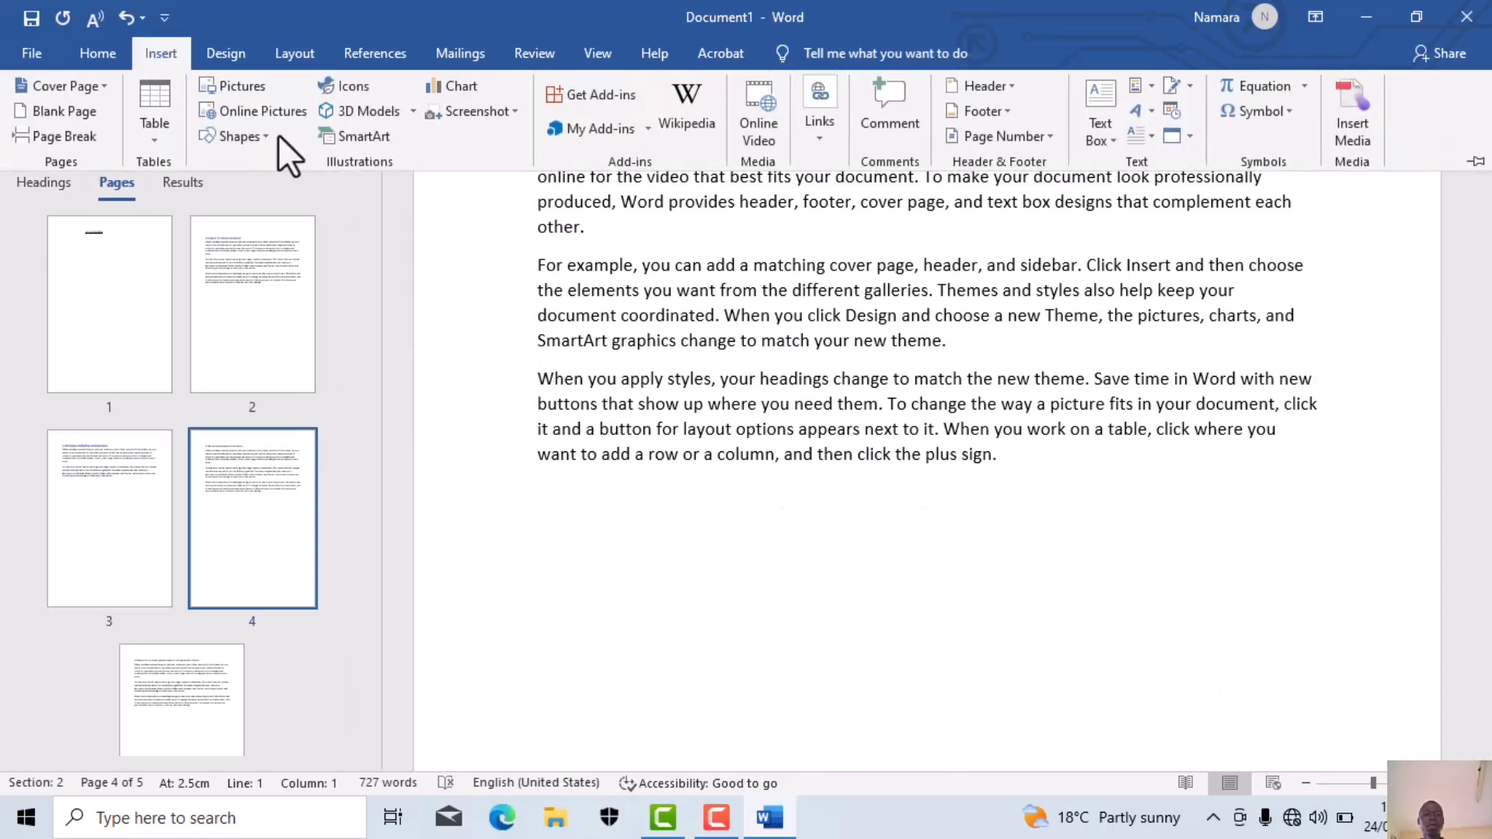
{"action": "left_click", "coordinate": [408, 228]}
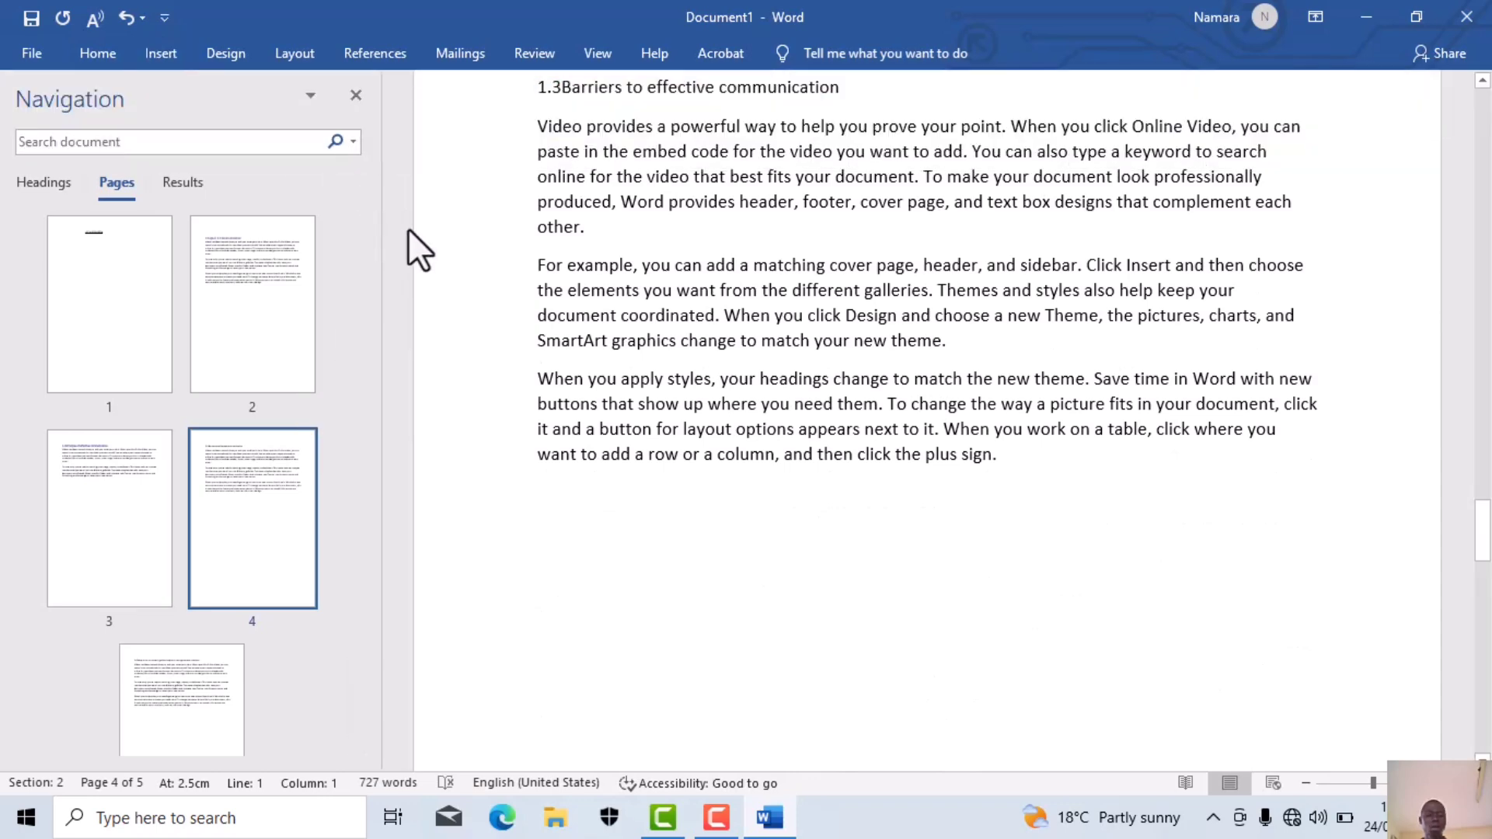
{"action": "key", "text": "shift+Down"}
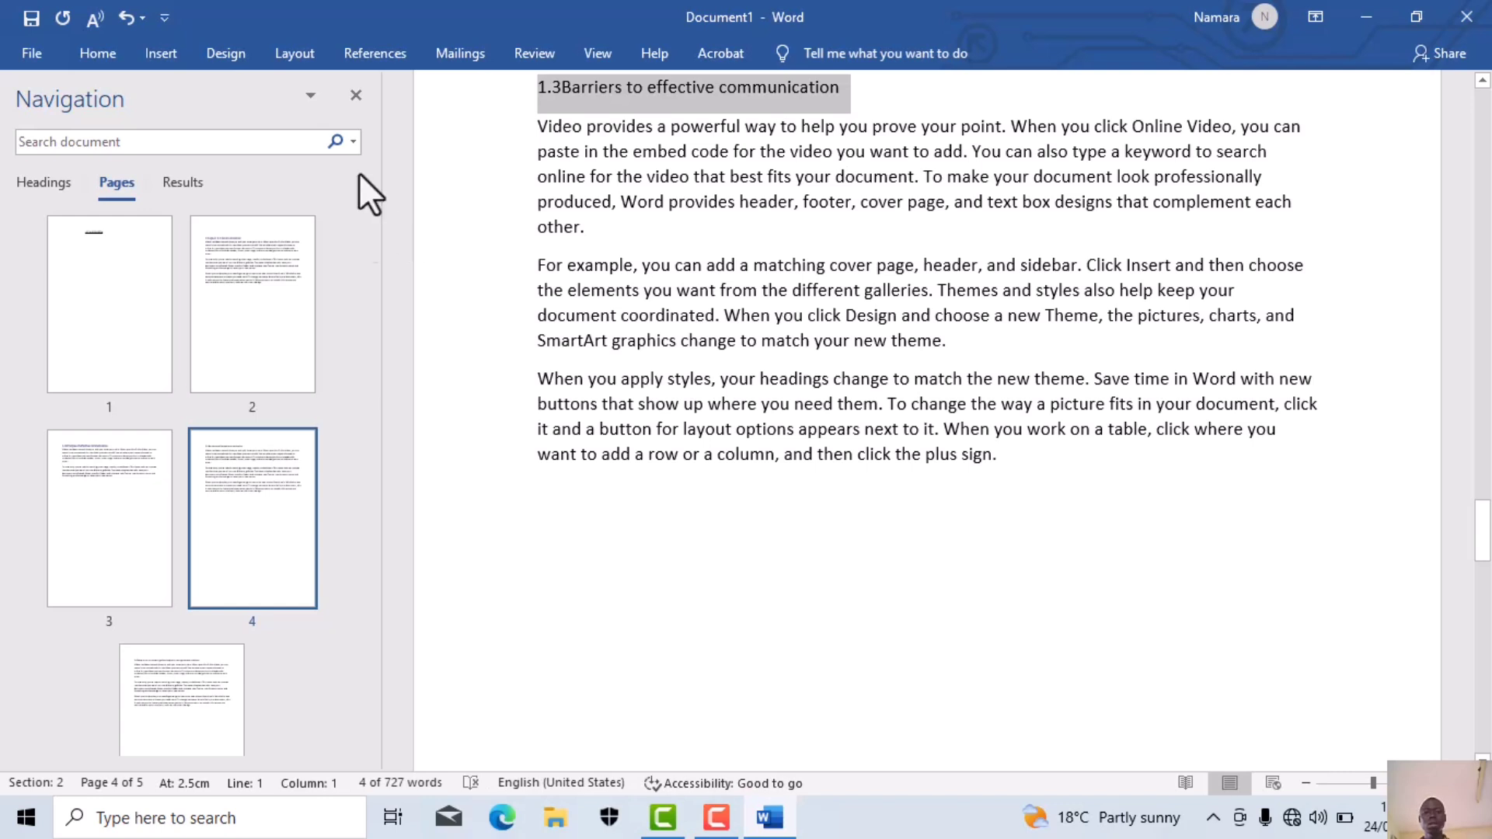
{"action": "left_click", "coordinate": [100, 52]}
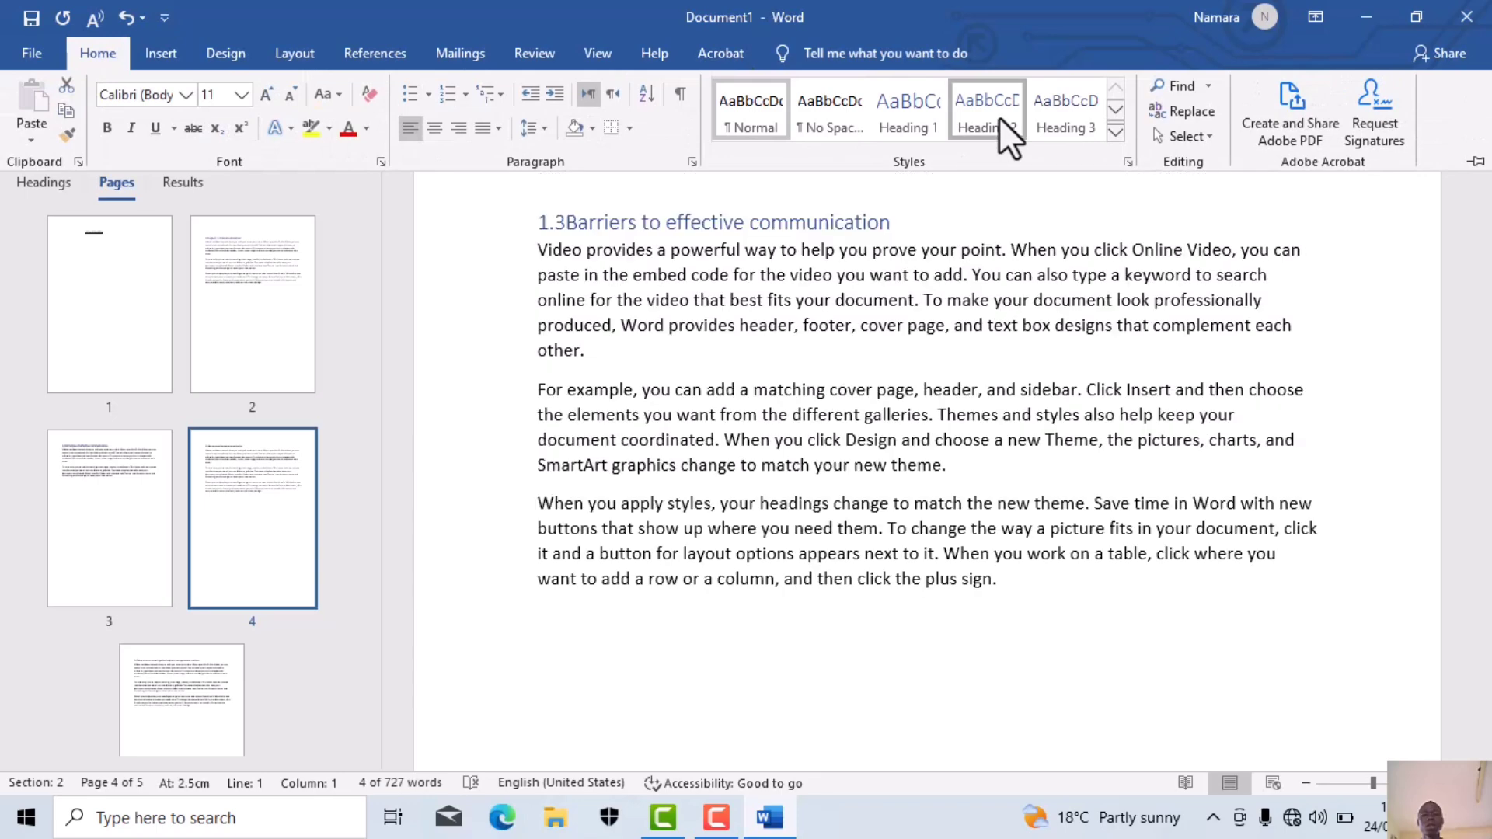
{"action": "left_click", "coordinate": [999, 117]}
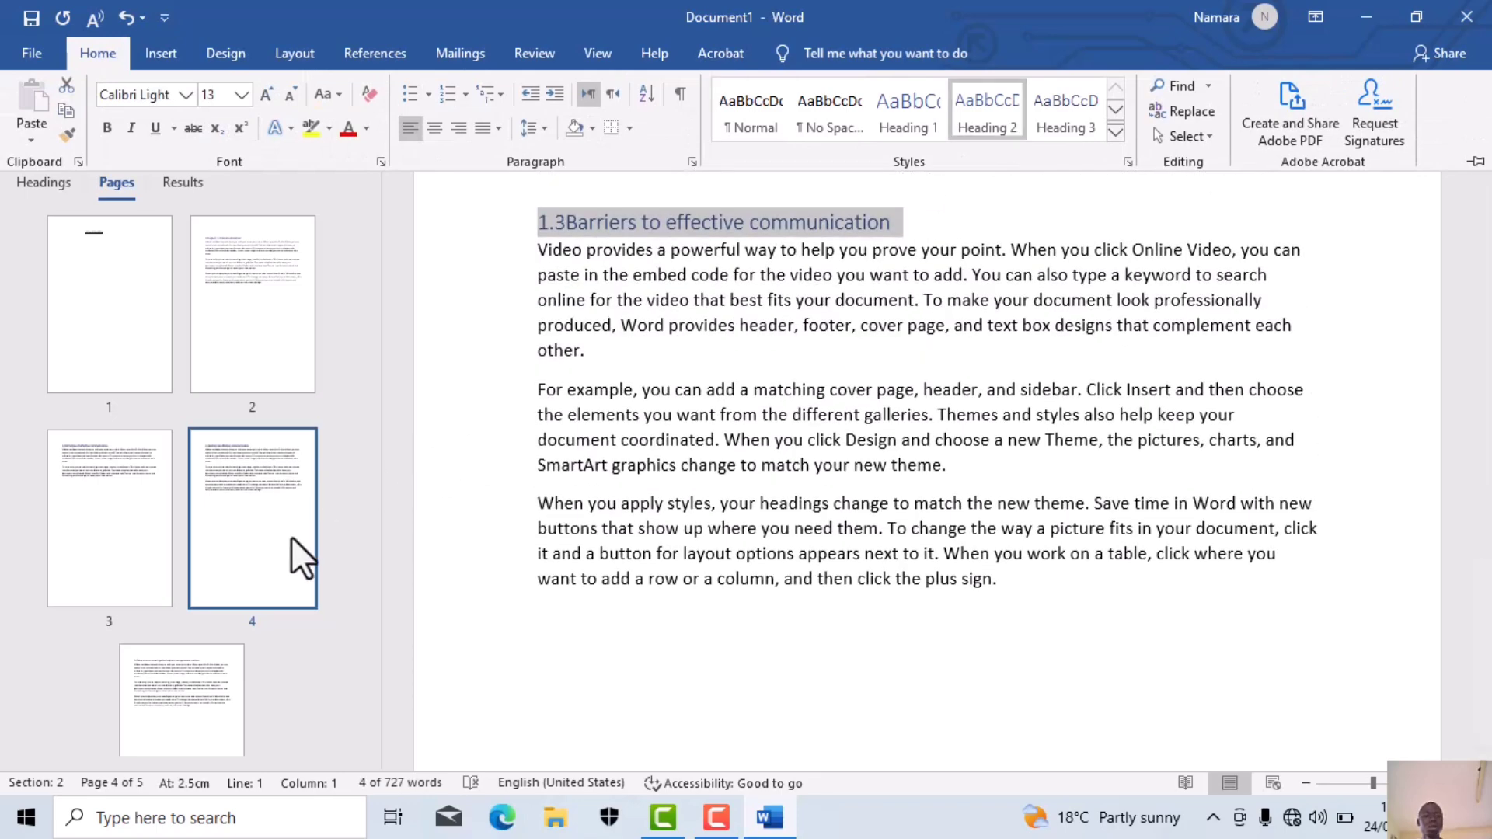
Apply the Heading 2 style to the "1.4Ways of communicating effectively with the agemates and elders" subheading on page 5
{"action": "left_click", "coordinate": [207, 679]}
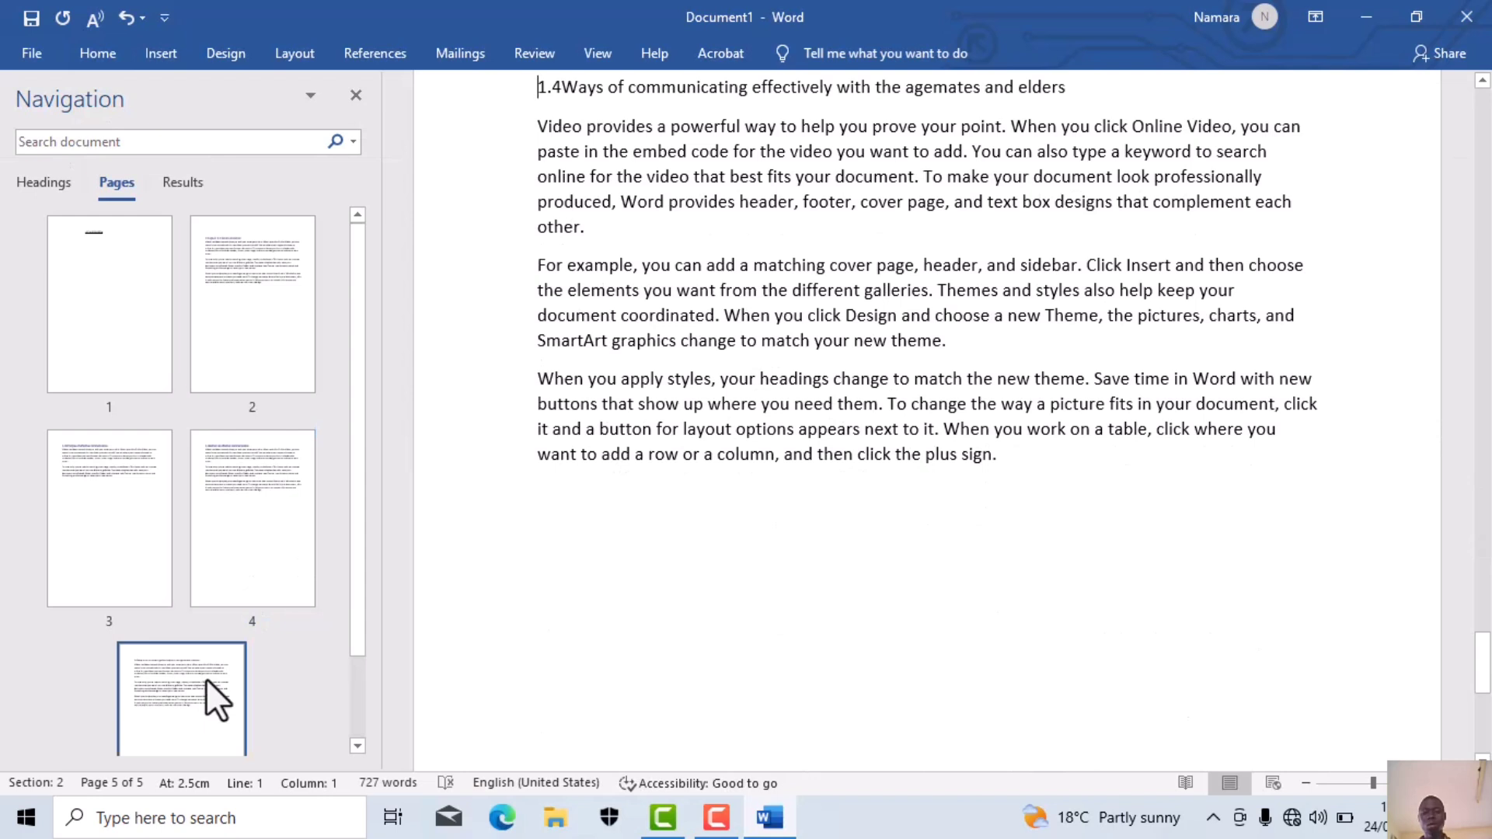
{"action": "key", "text": "shift+Down"}
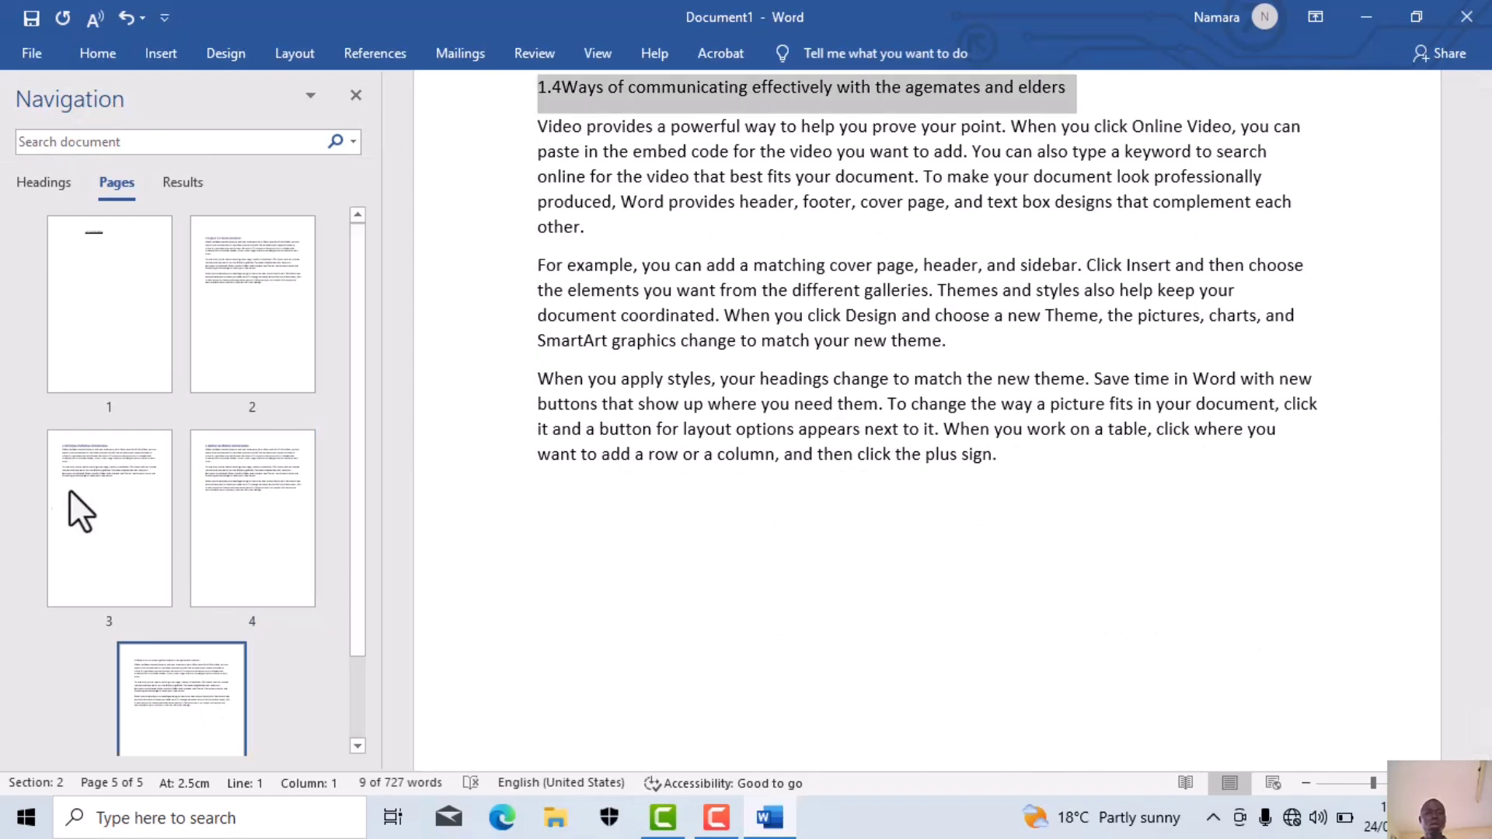
{"action": "left_click", "coordinate": [96, 55]}
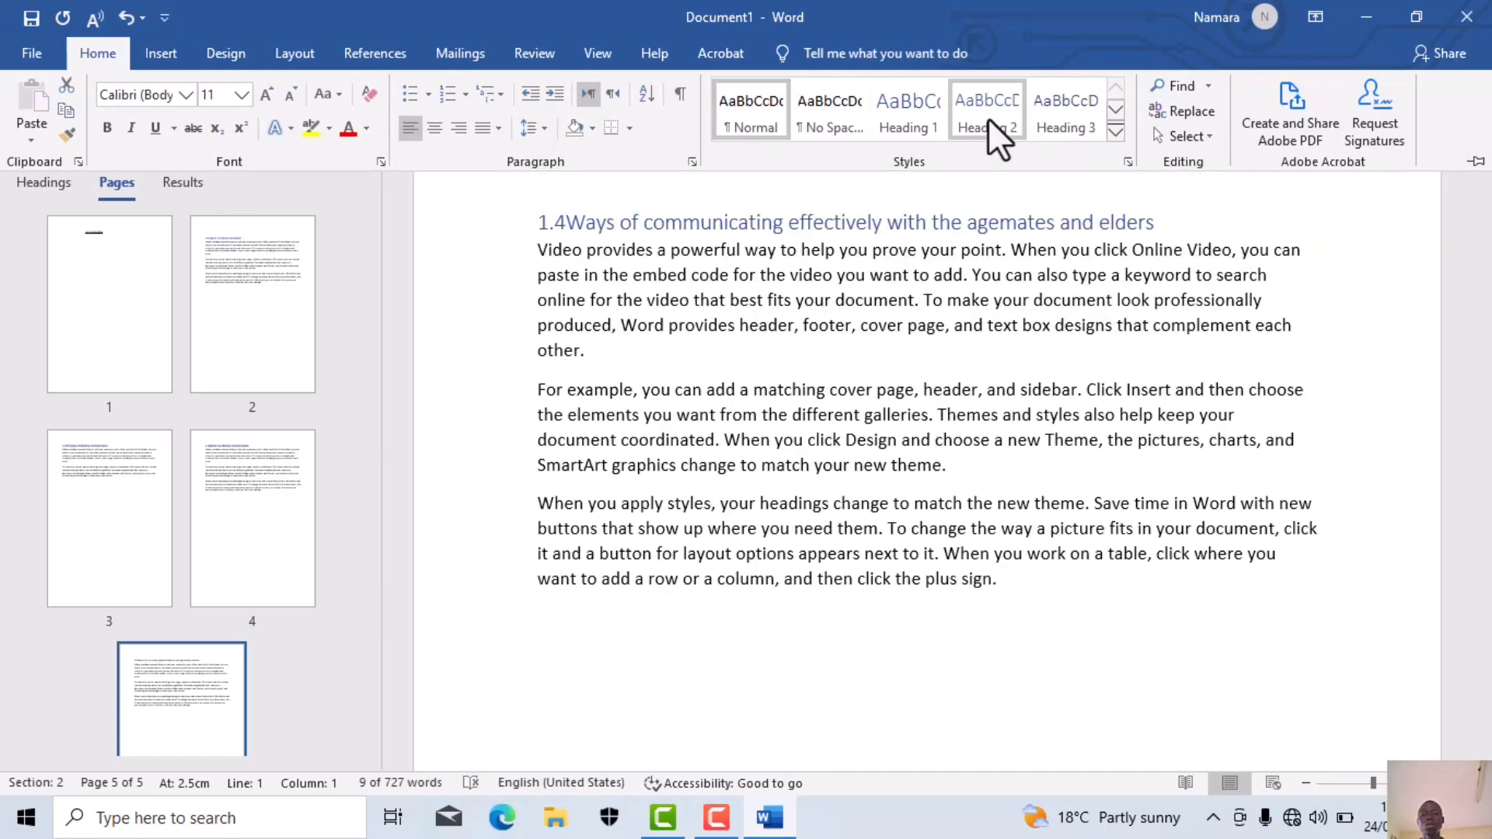
{"action": "left_click", "coordinate": [988, 119]}
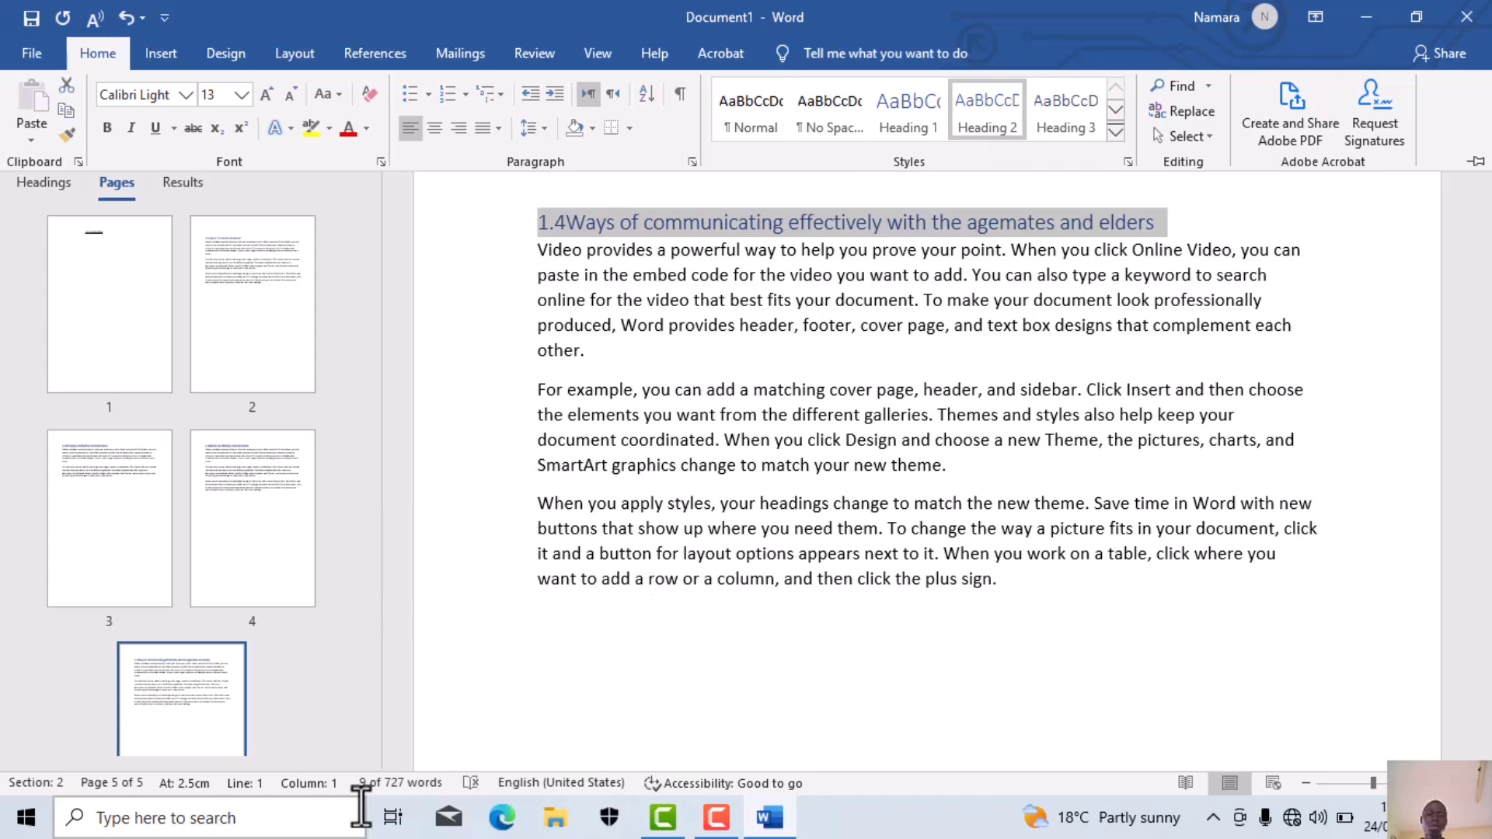
{"action": "key", "text": "ctrl+F1"}
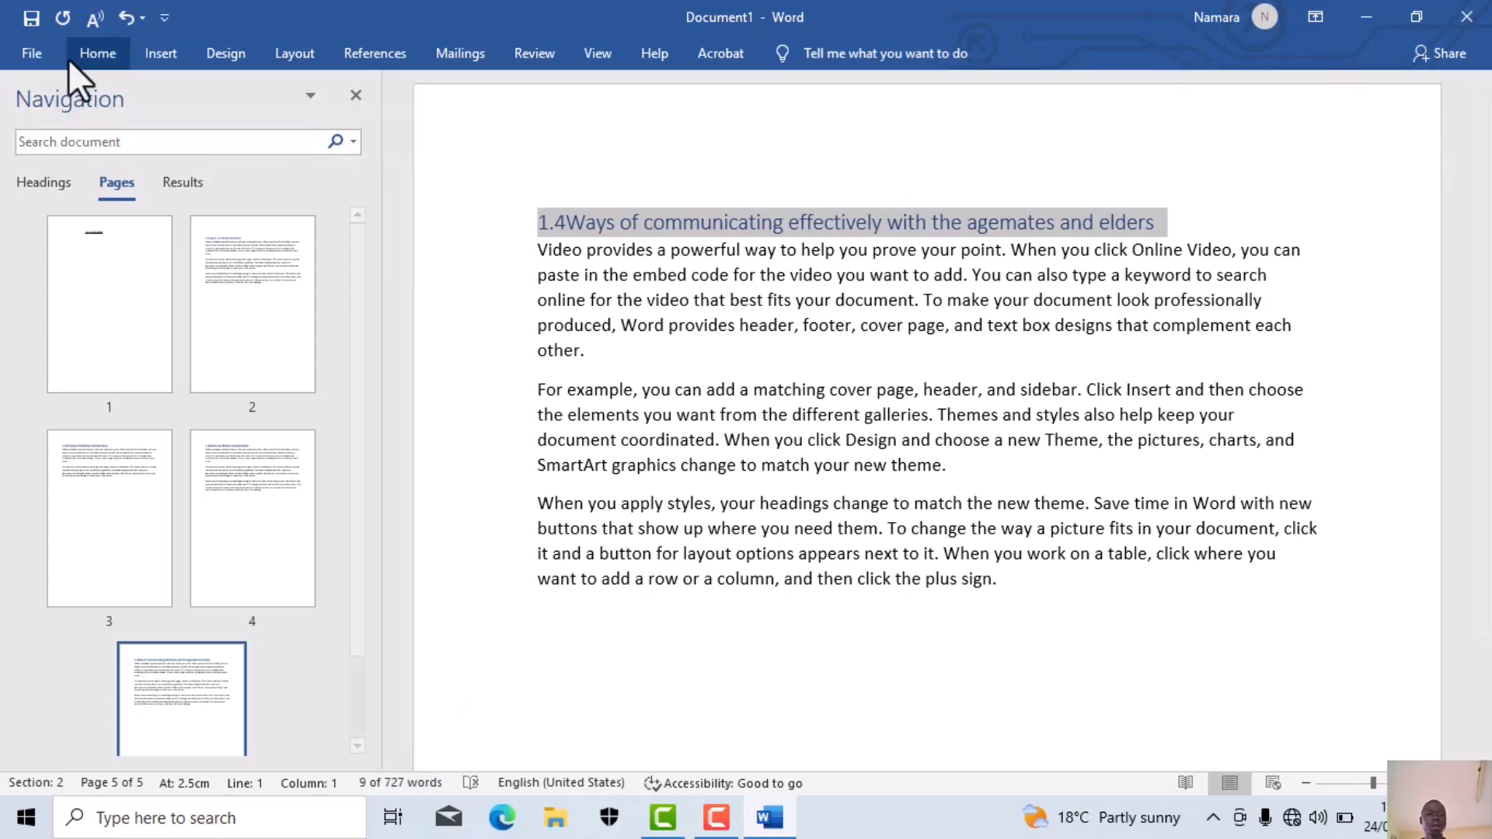
{"action": "left_click", "coordinate": [166, 53]}
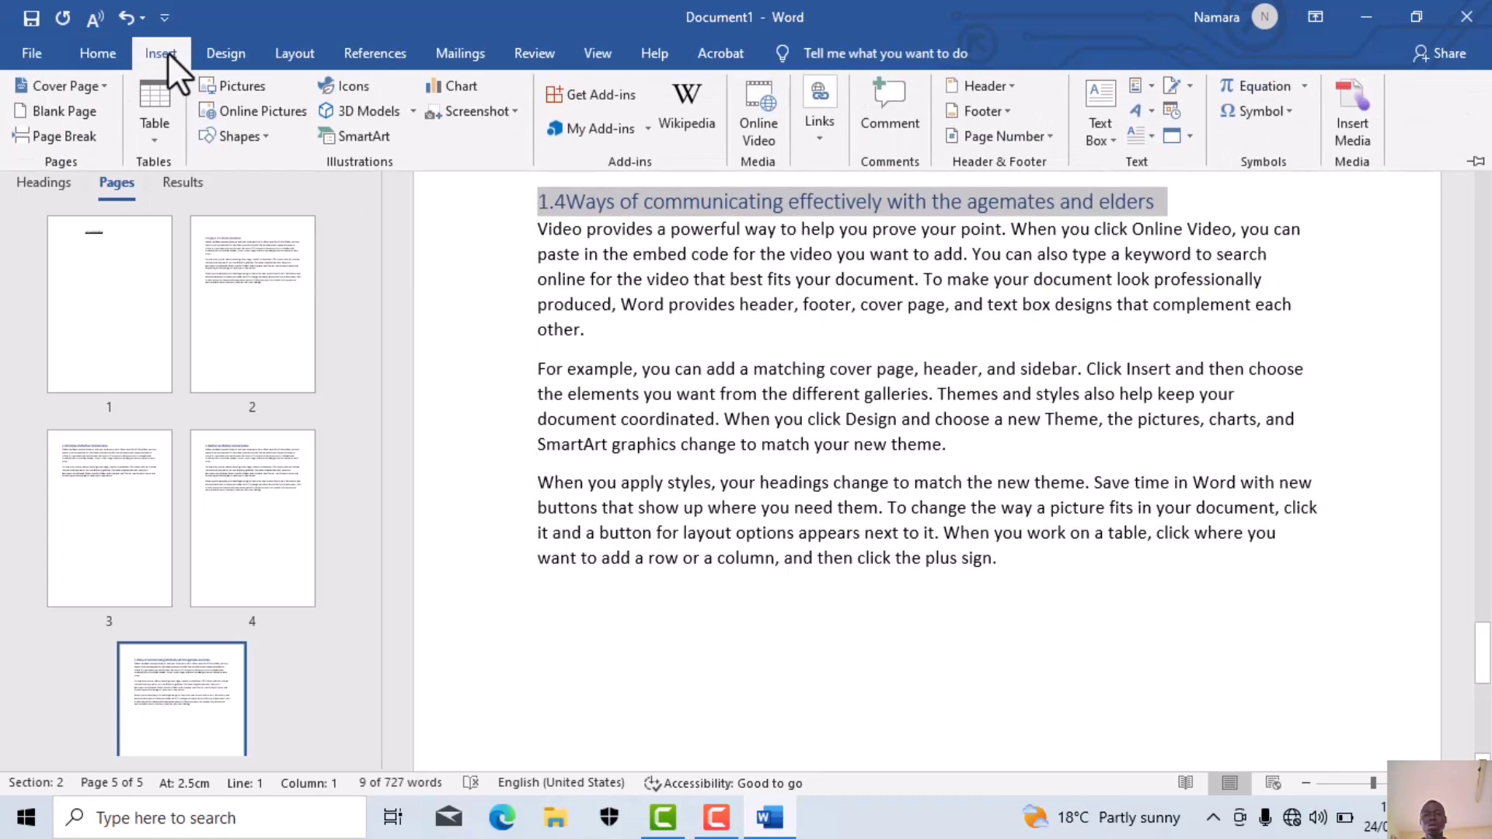
{"action": "left_click", "coordinate": [288, 55]}
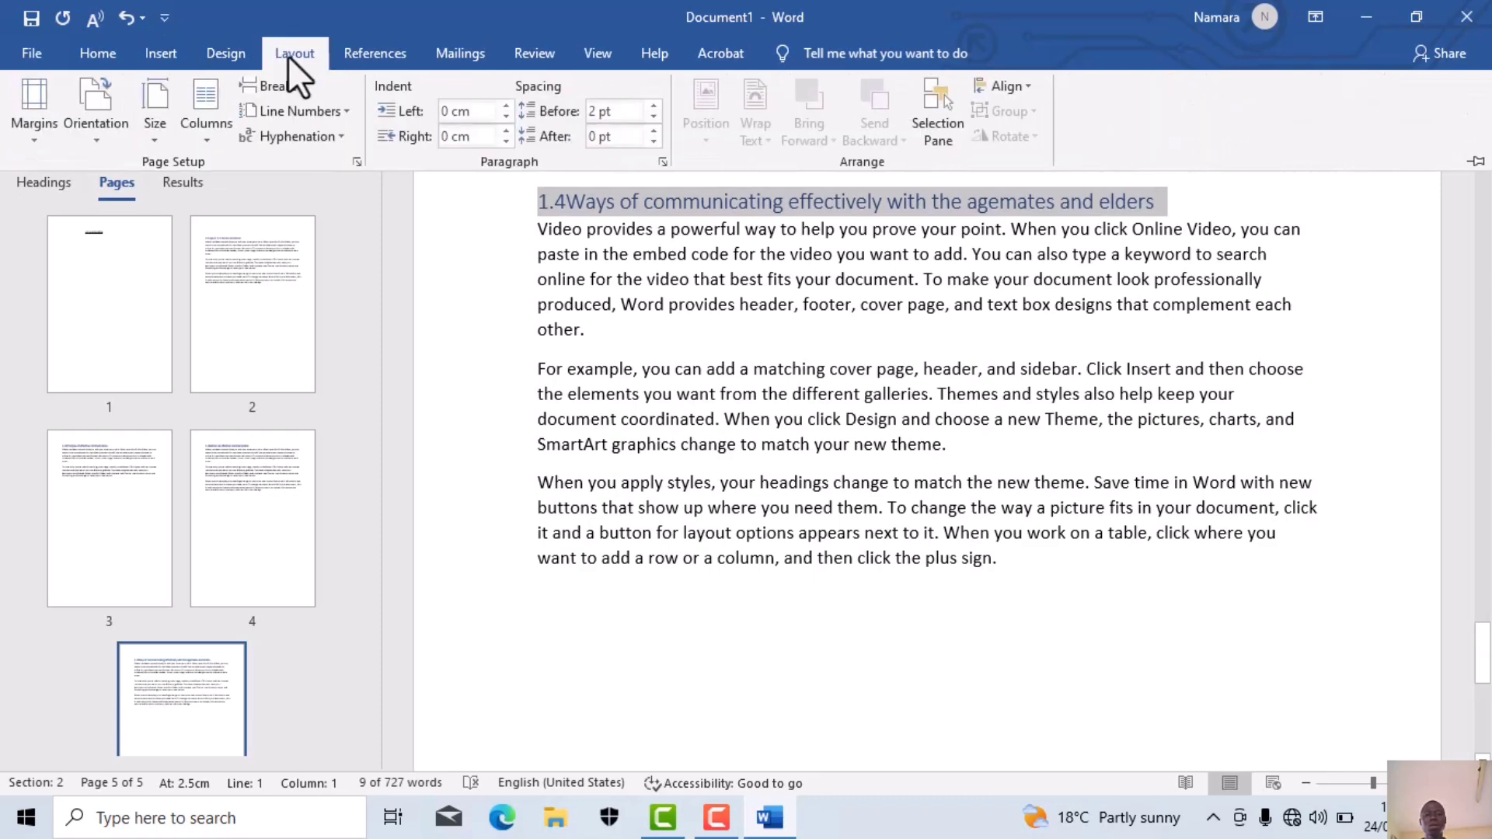
{"action": "left_click", "coordinate": [218, 53]}
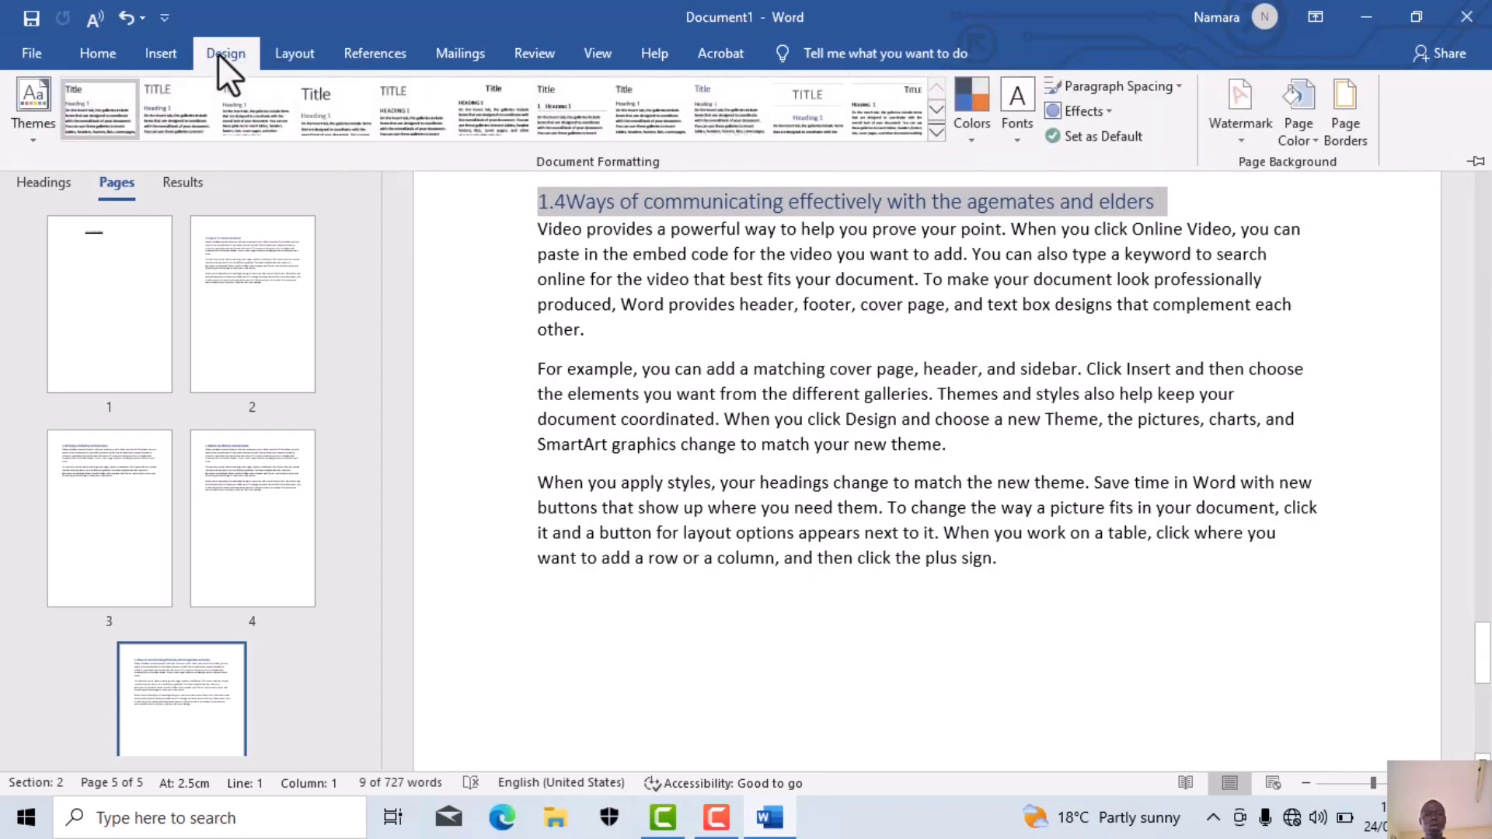
{"action": "left_click", "coordinate": [159, 54]}
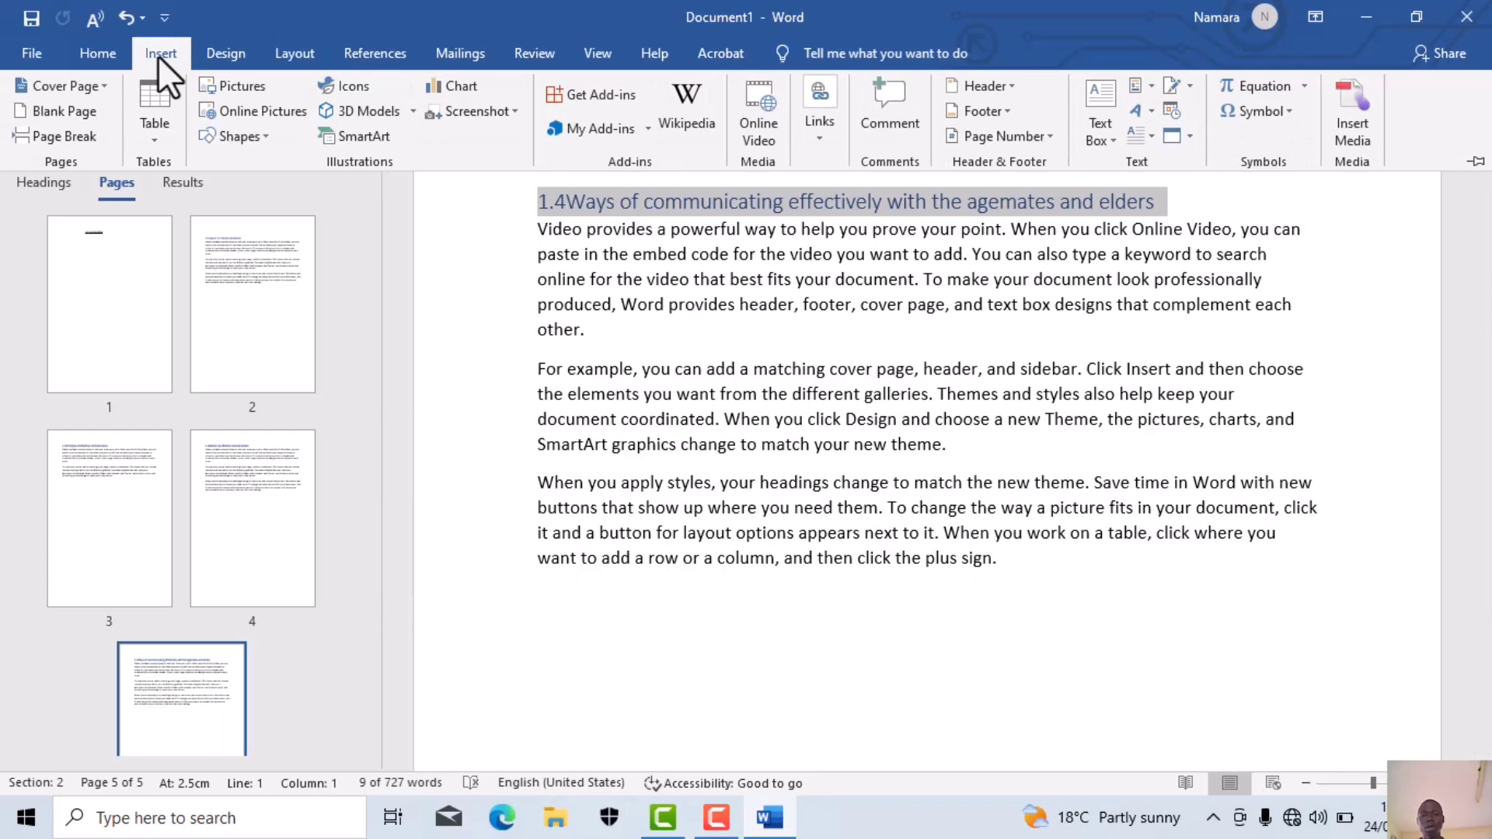
{"action": "left_click", "coordinate": [96, 51]}
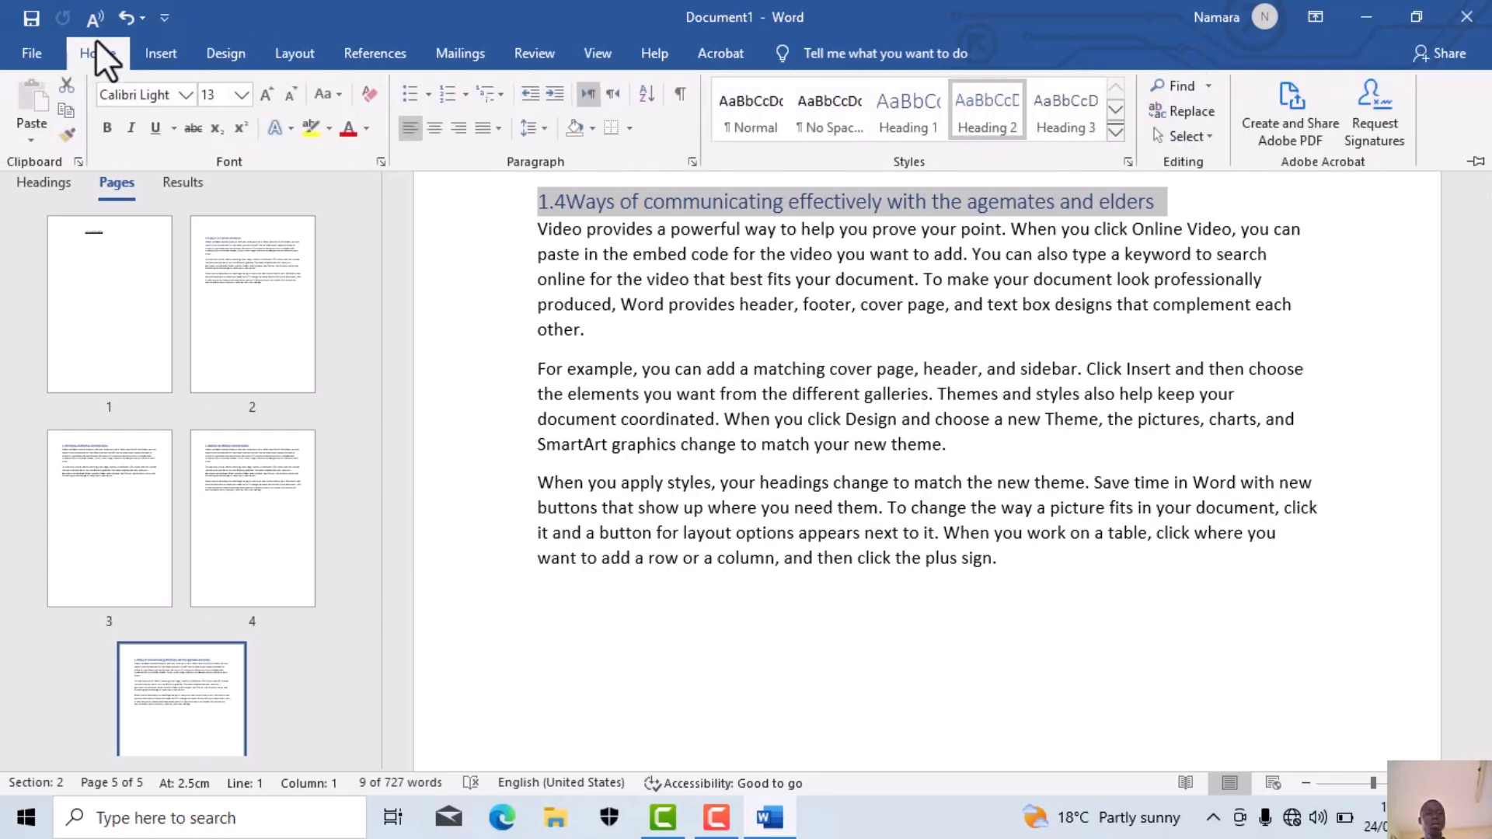
{"action": "left_click", "coordinate": [159, 47]}
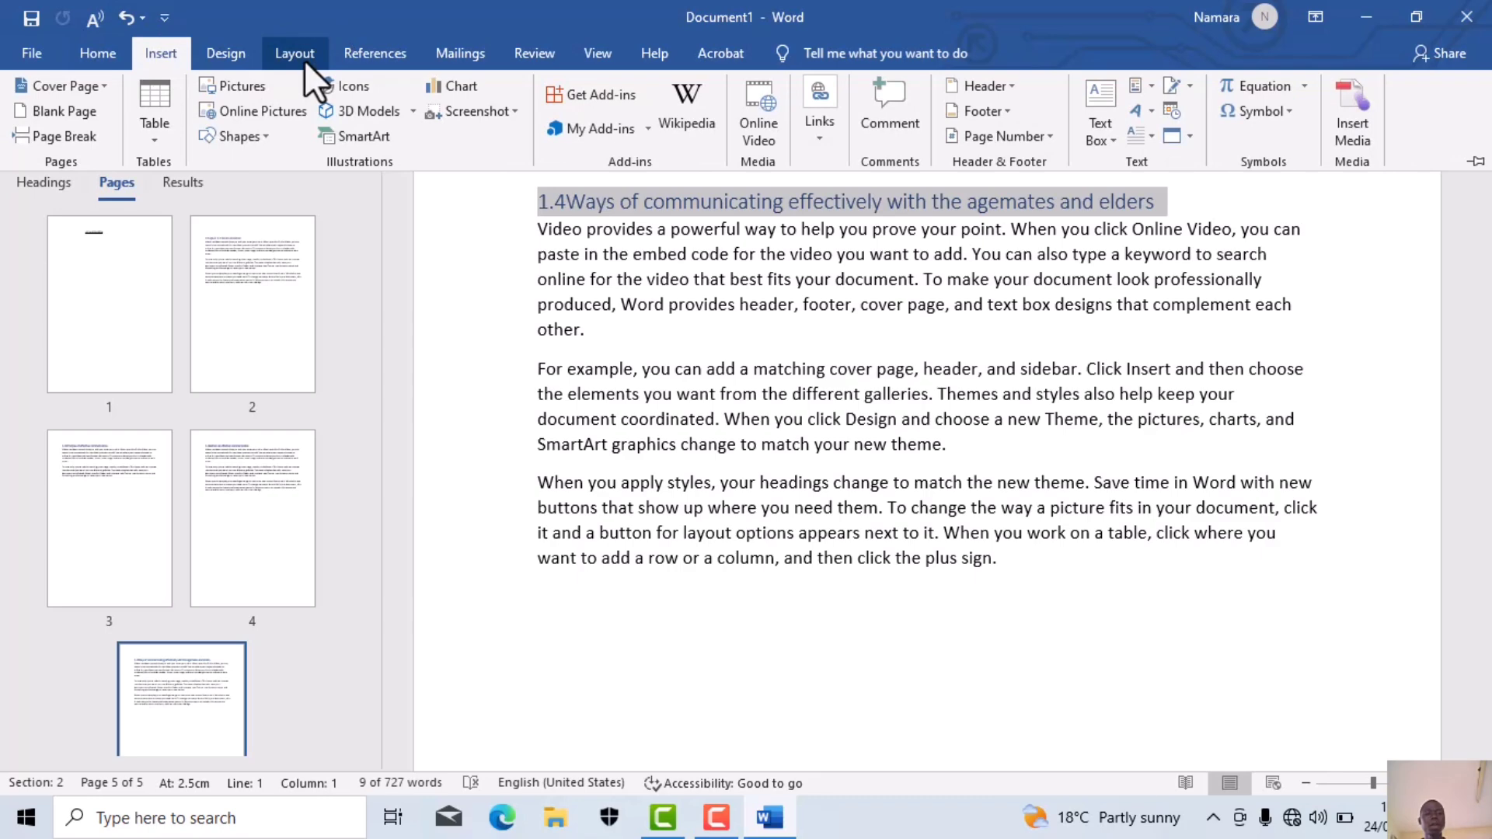
Insert page numbers at the bottom of the pages using the Plain Number 2 design
{"action": "left_click", "coordinate": [304, 56]}
{"action": "left_click", "coordinate": [156, 58]}
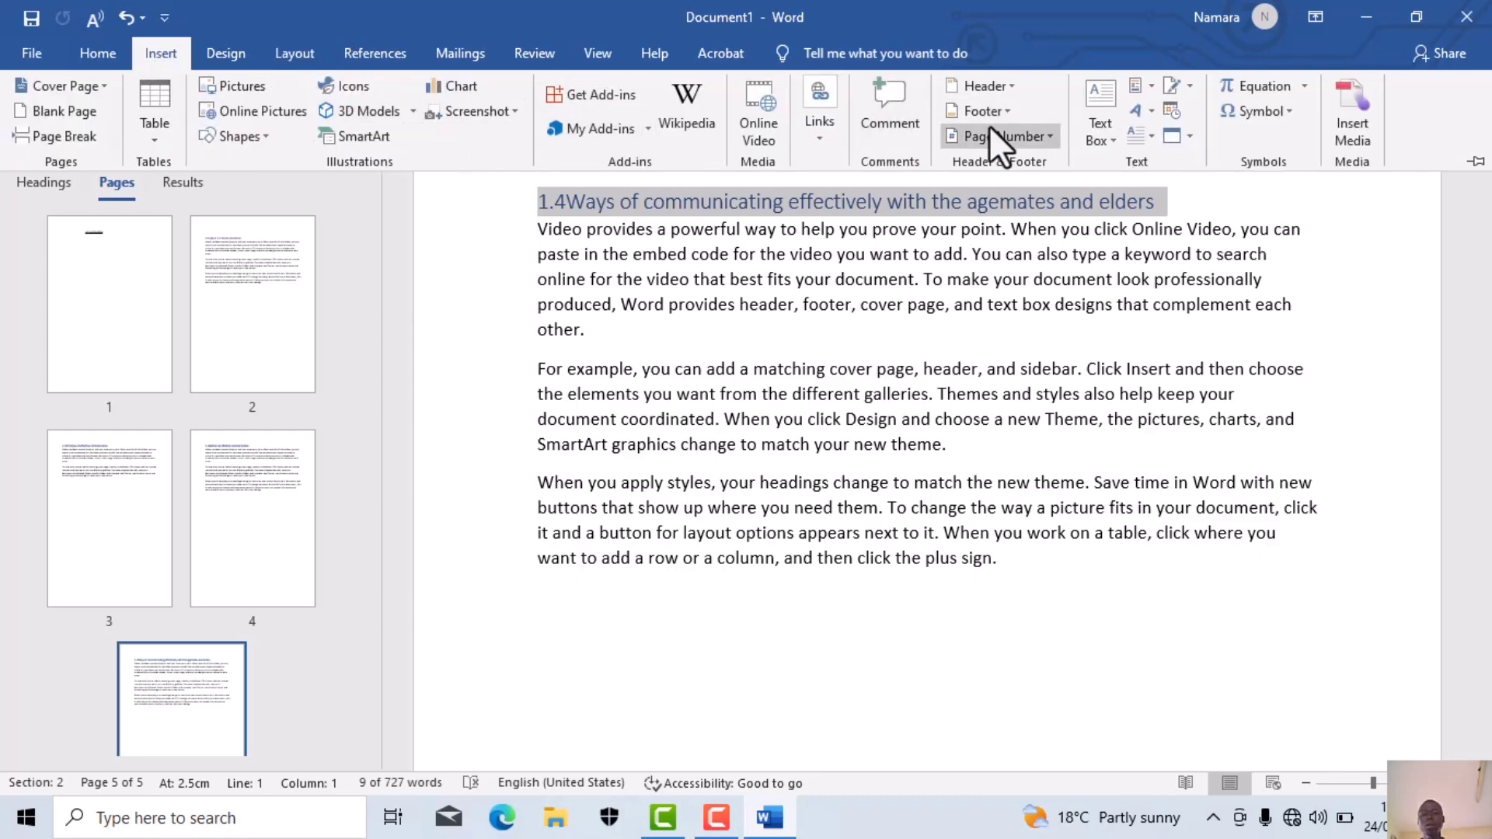
{"action": "left_click", "coordinate": [1051, 129]}
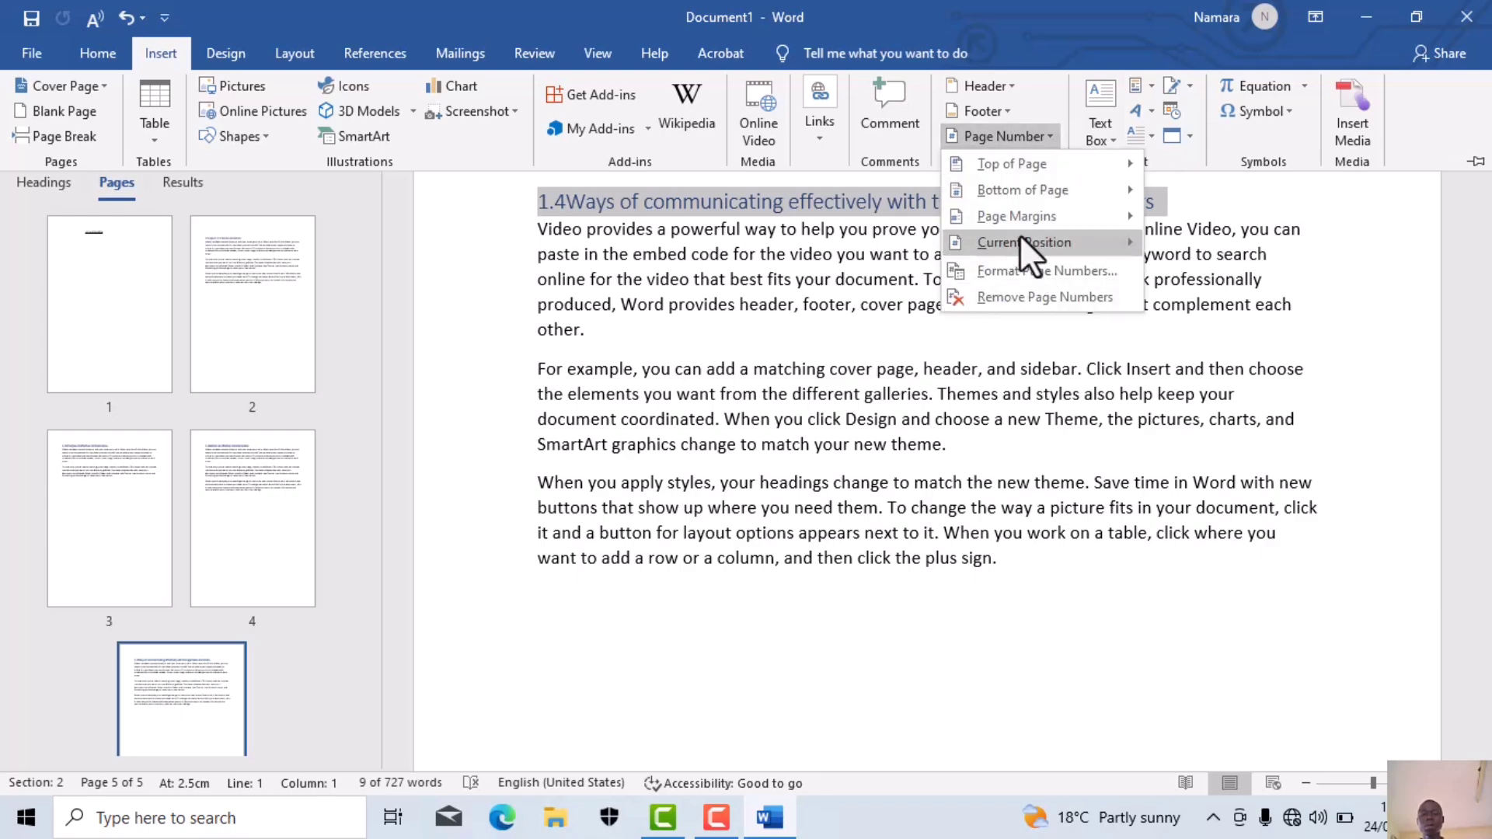
{"action": "mouse_move", "coordinate": [1008, 188]}
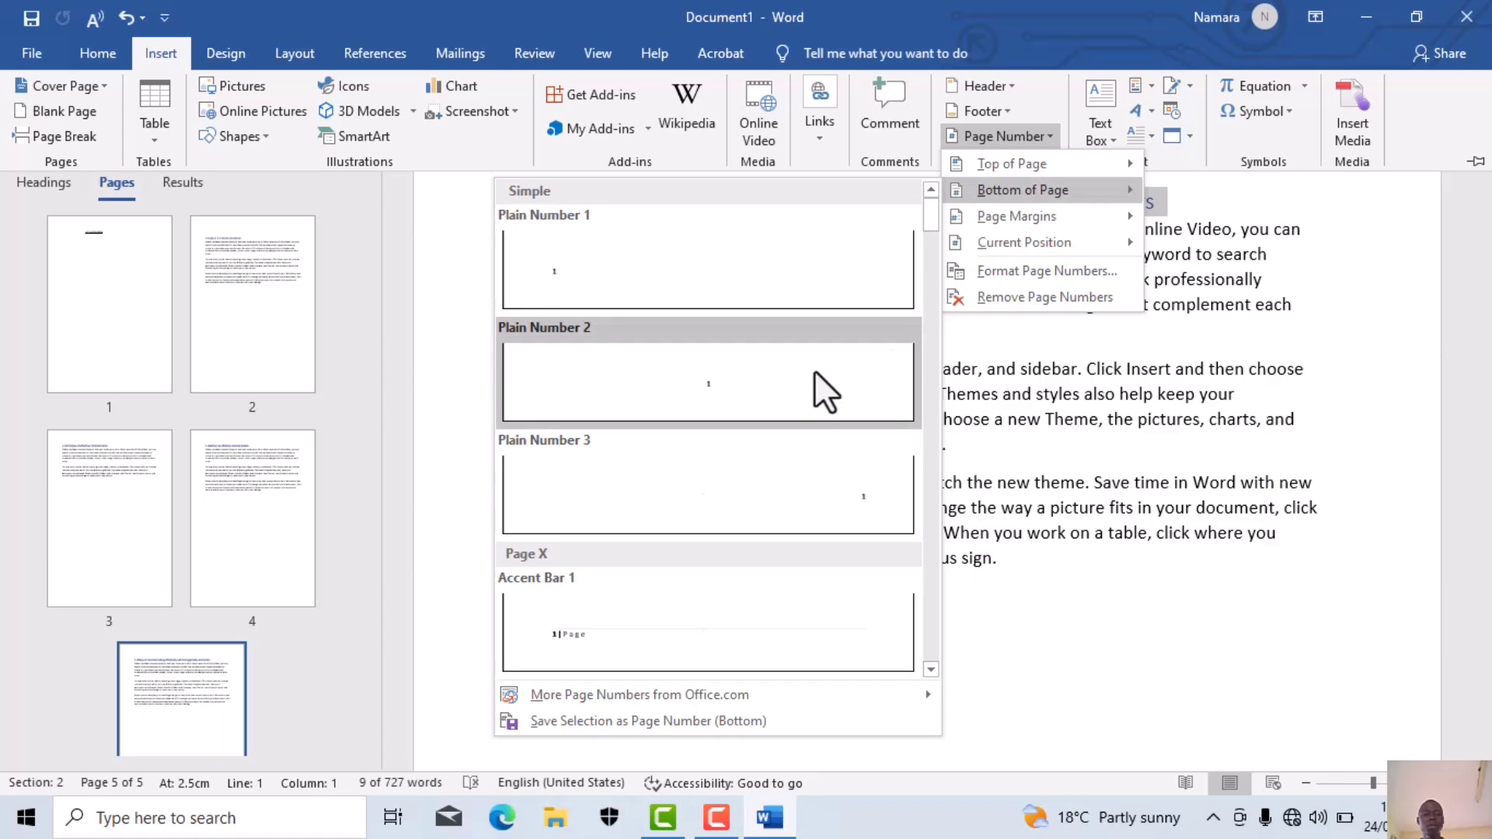
{"action": "left_click", "coordinate": [814, 372]}
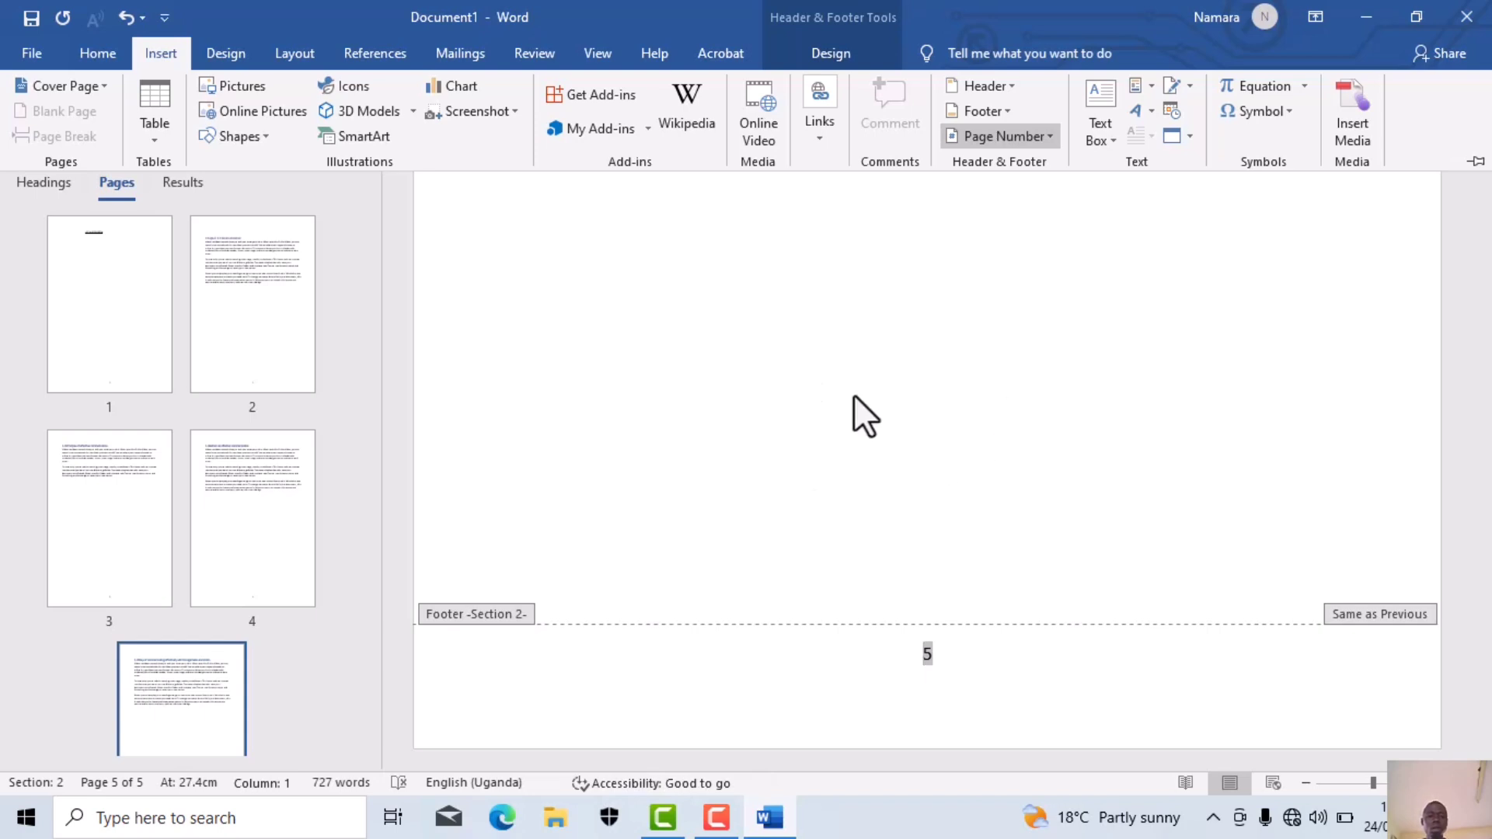
Set the page number format of the "LIFE AND WISDOM" title page's section to a, b, c
{"action": "left_click", "coordinate": [120, 336]}
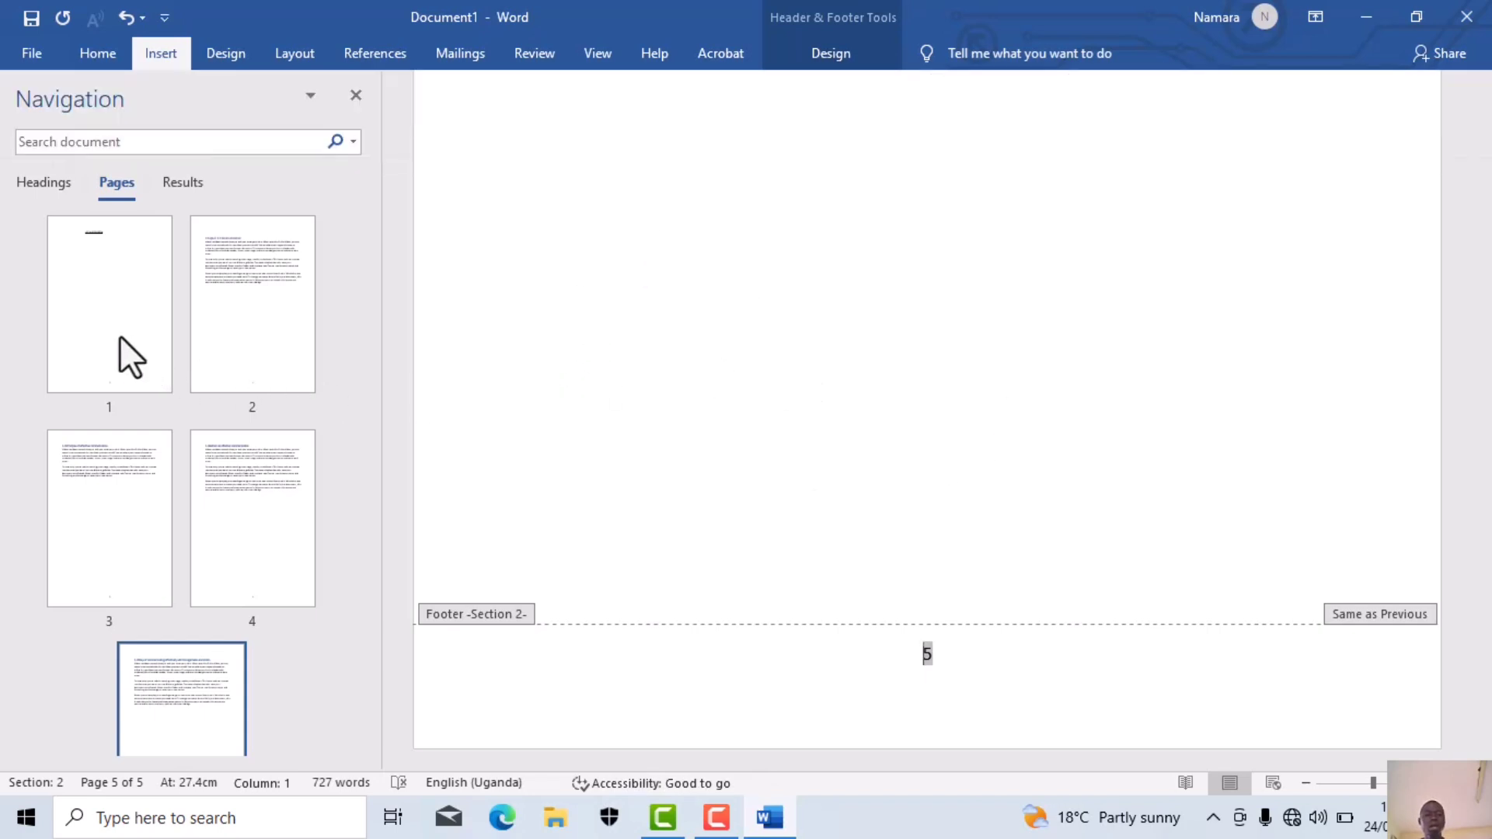
{"action": "left_click", "coordinate": [119, 336]}
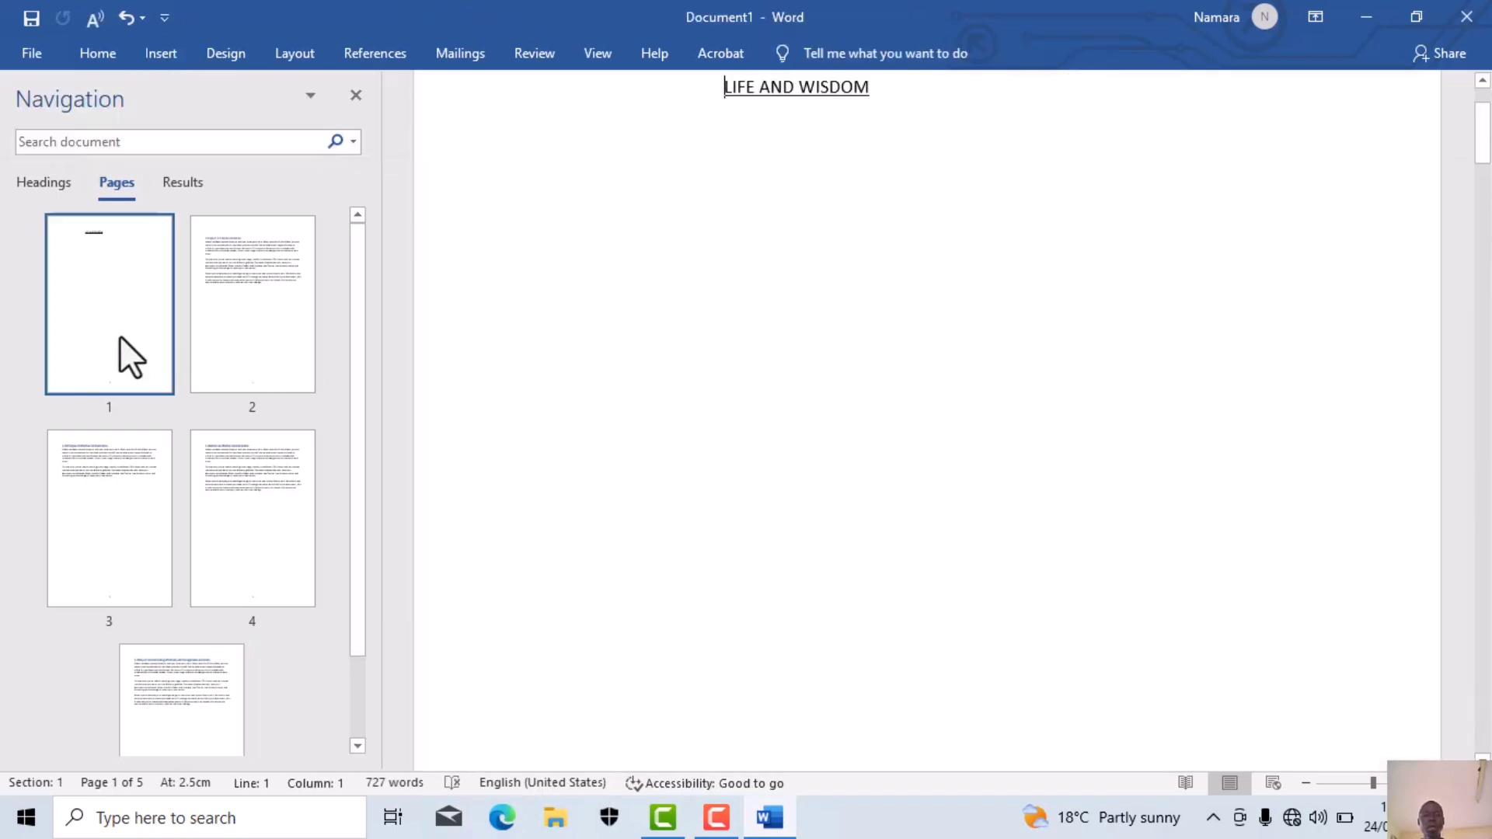
{"action": "left_click", "coordinate": [149, 53]}
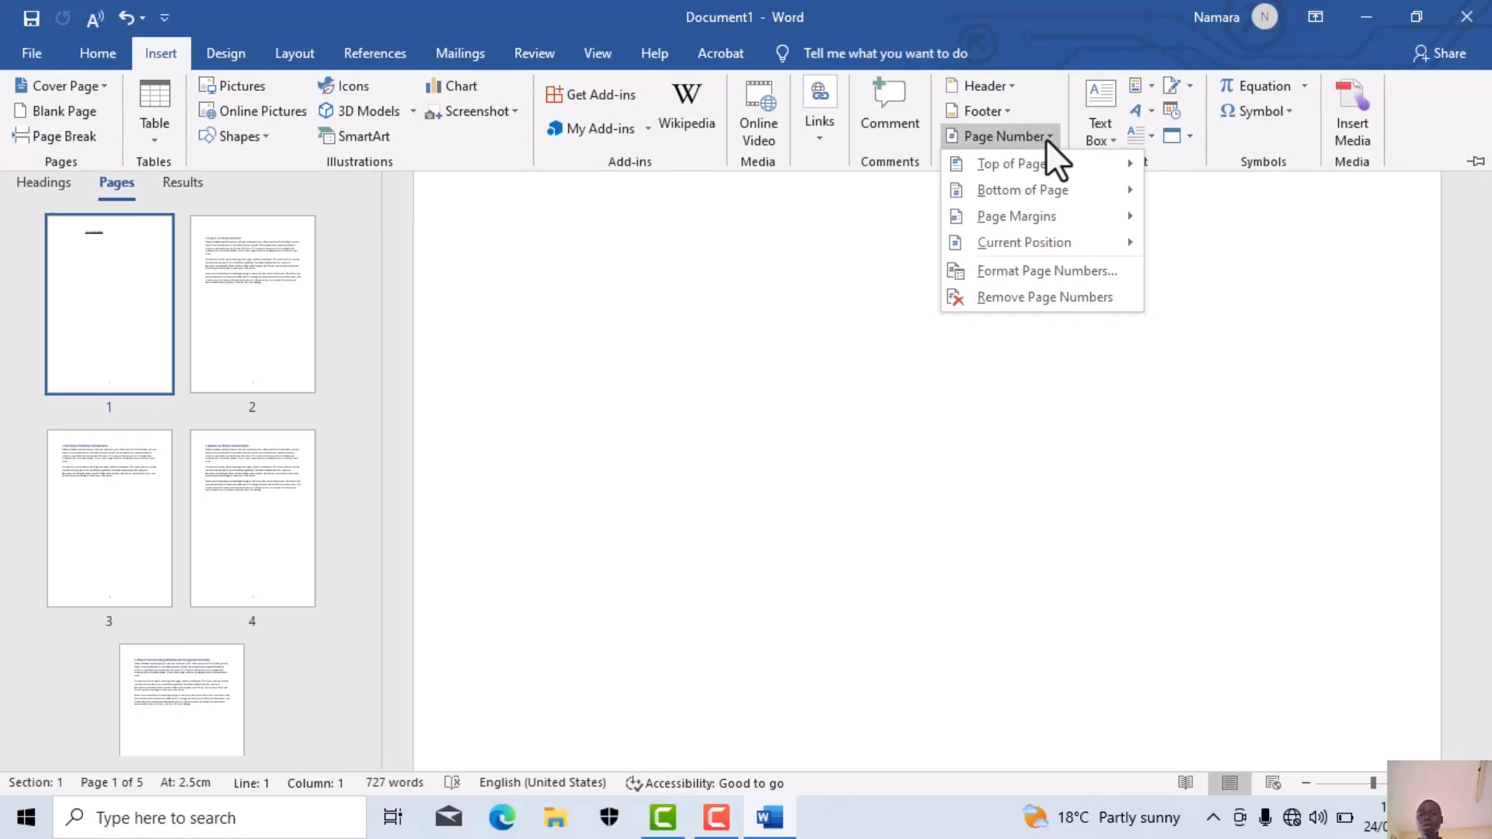
{"action": "left_click", "coordinate": [1030, 272]}
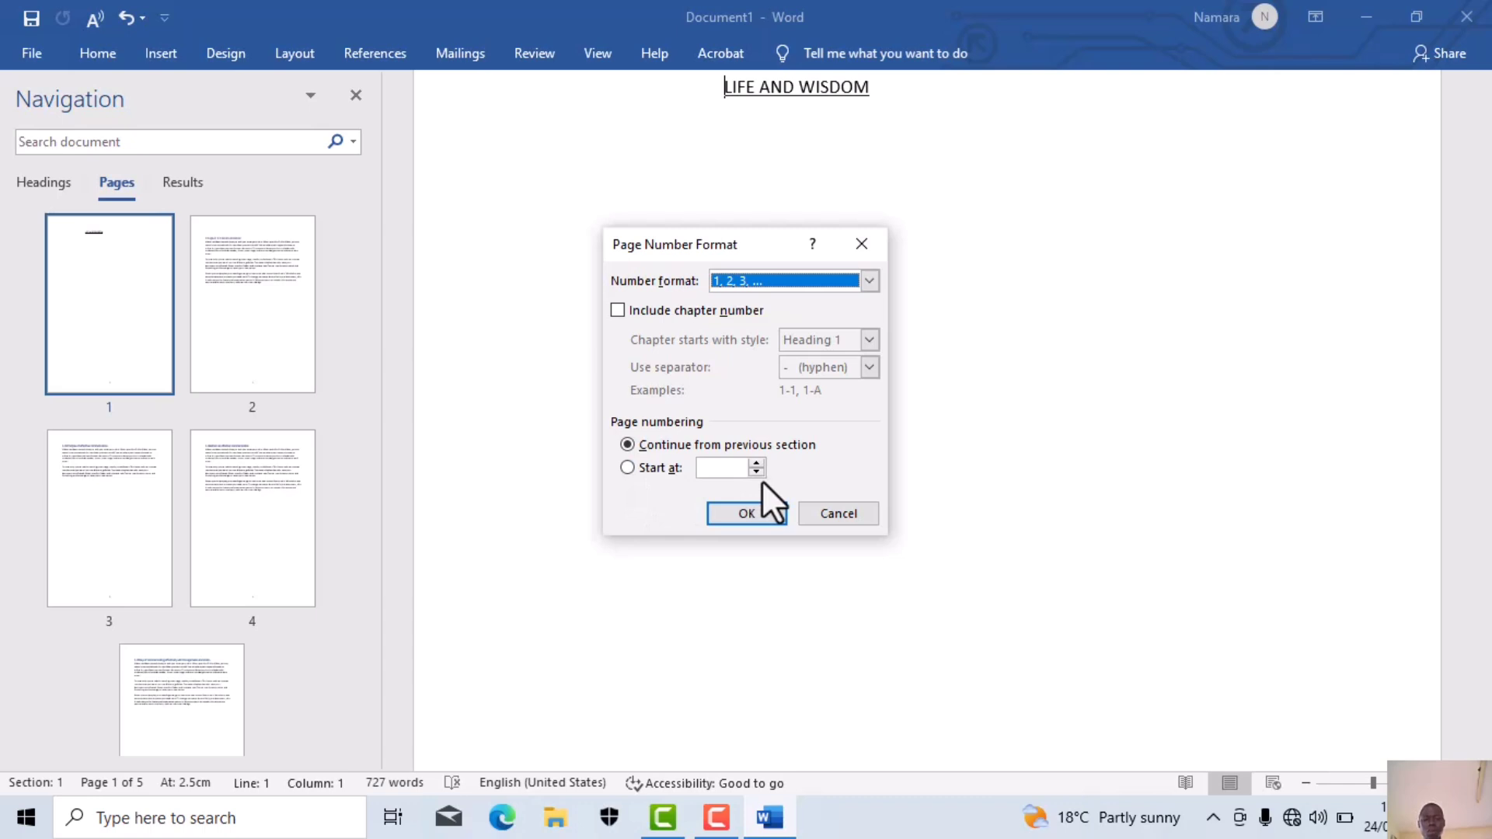
{"action": "left_click", "coordinate": [862, 283]}
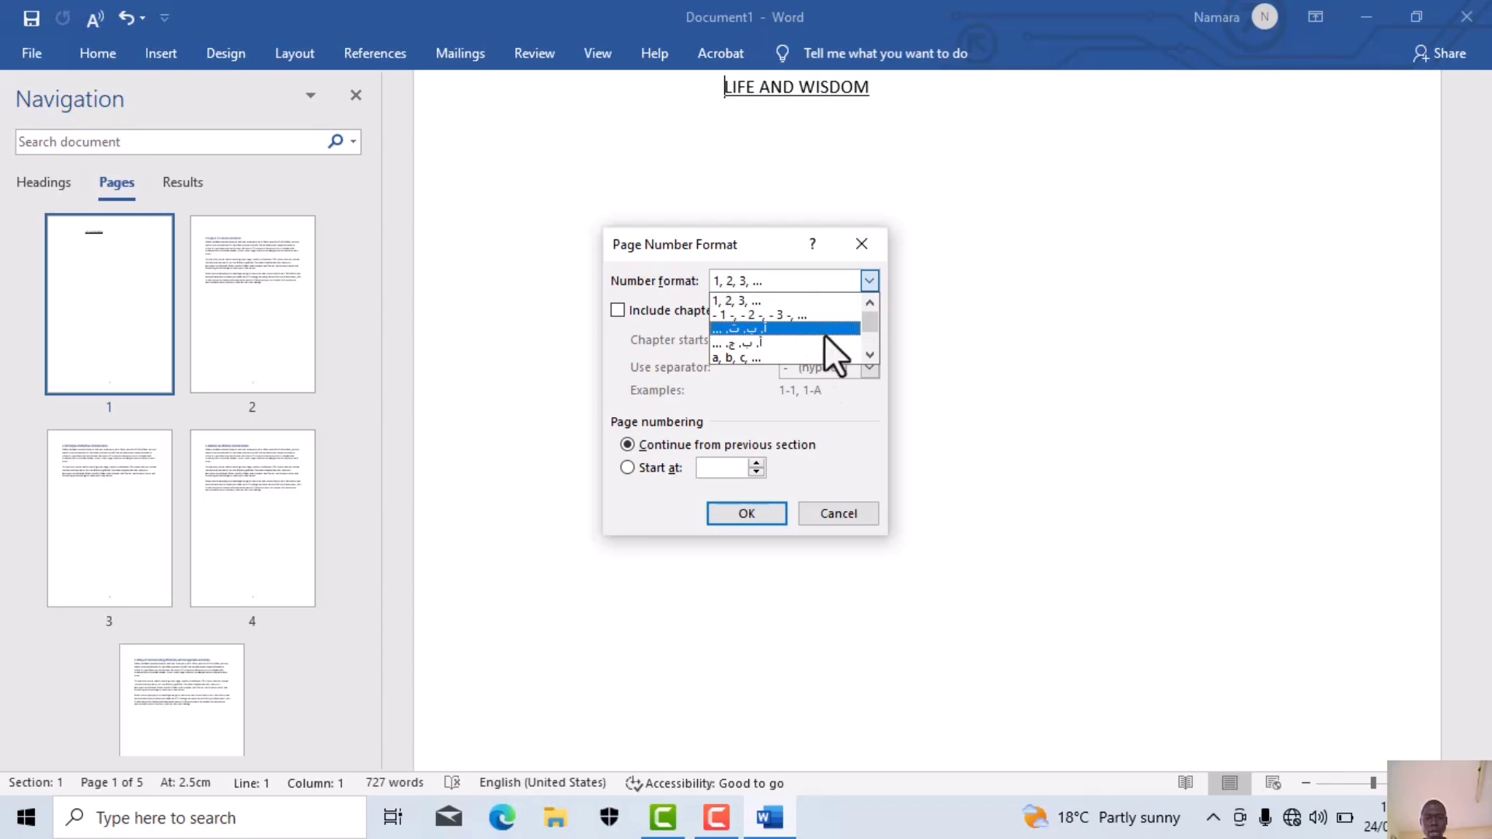
{"action": "left_click", "coordinate": [868, 354]}
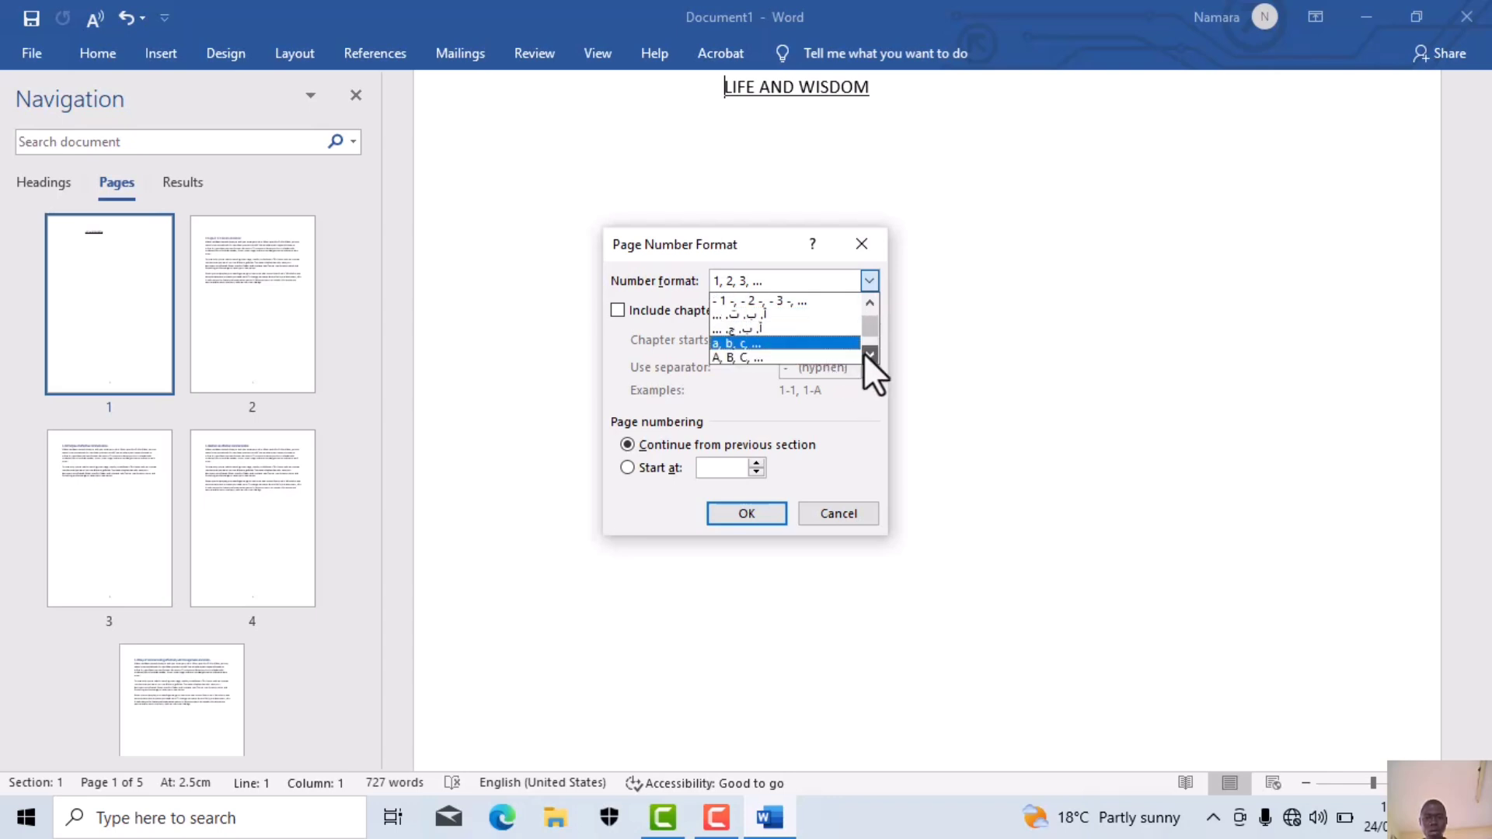
{"action": "left_click", "coordinate": [814, 346]}
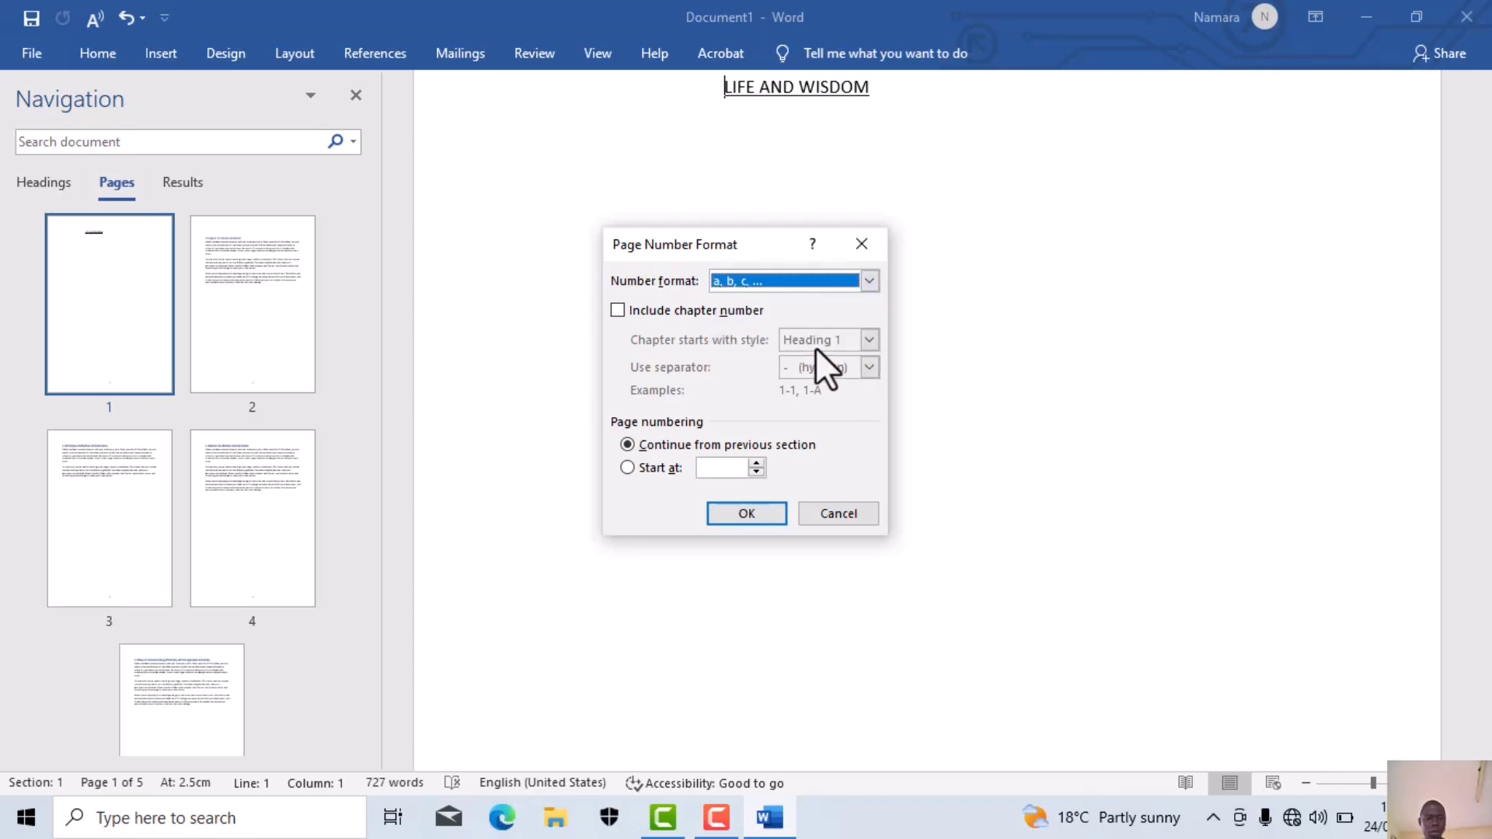
{"action": "left_click", "coordinate": [758, 510]}
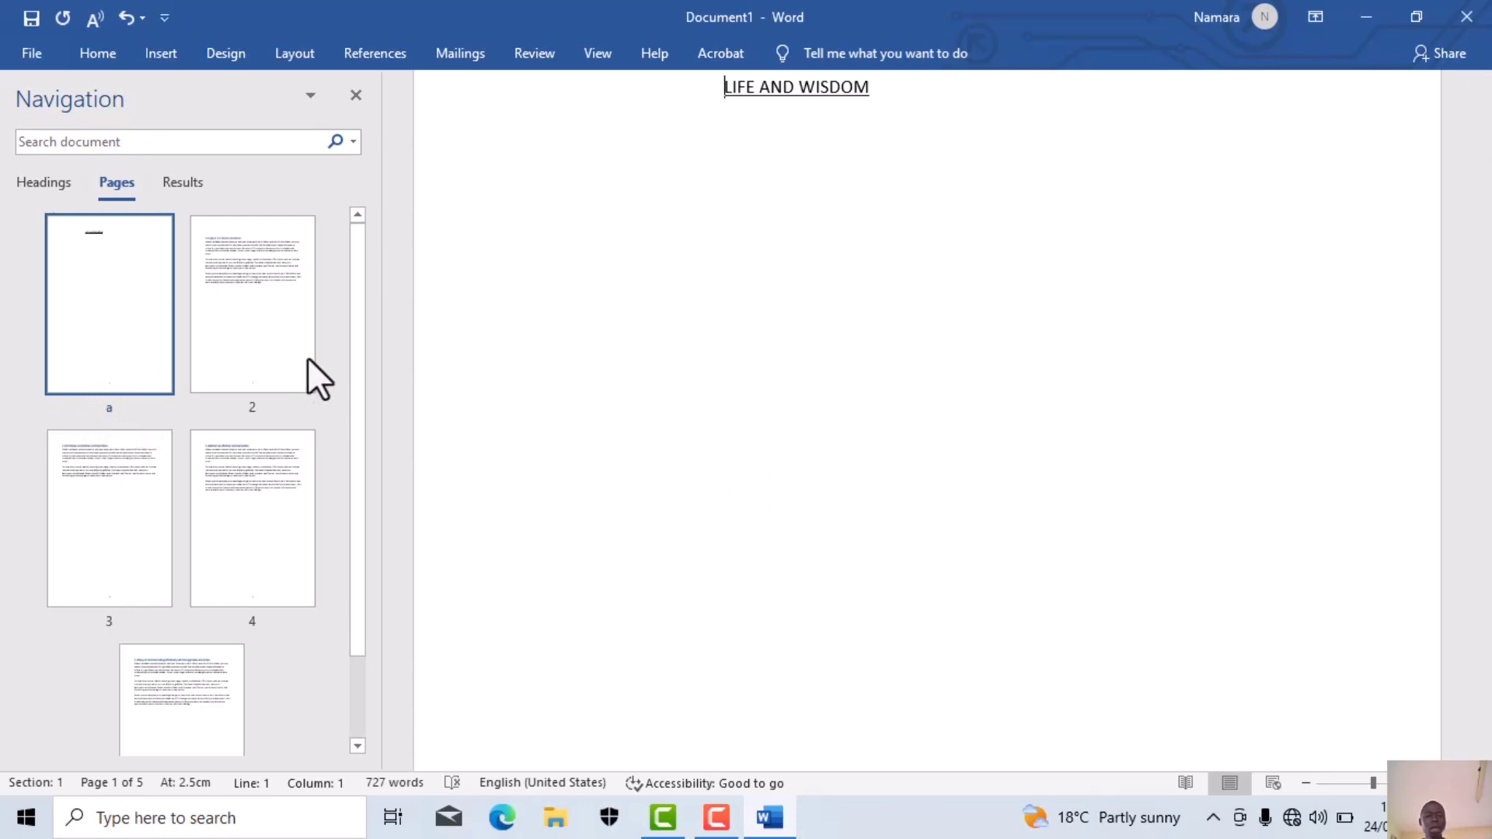
Examine the available section break types and look through the document's pages and their numbering
{"action": "left_click", "coordinate": [265, 289]}
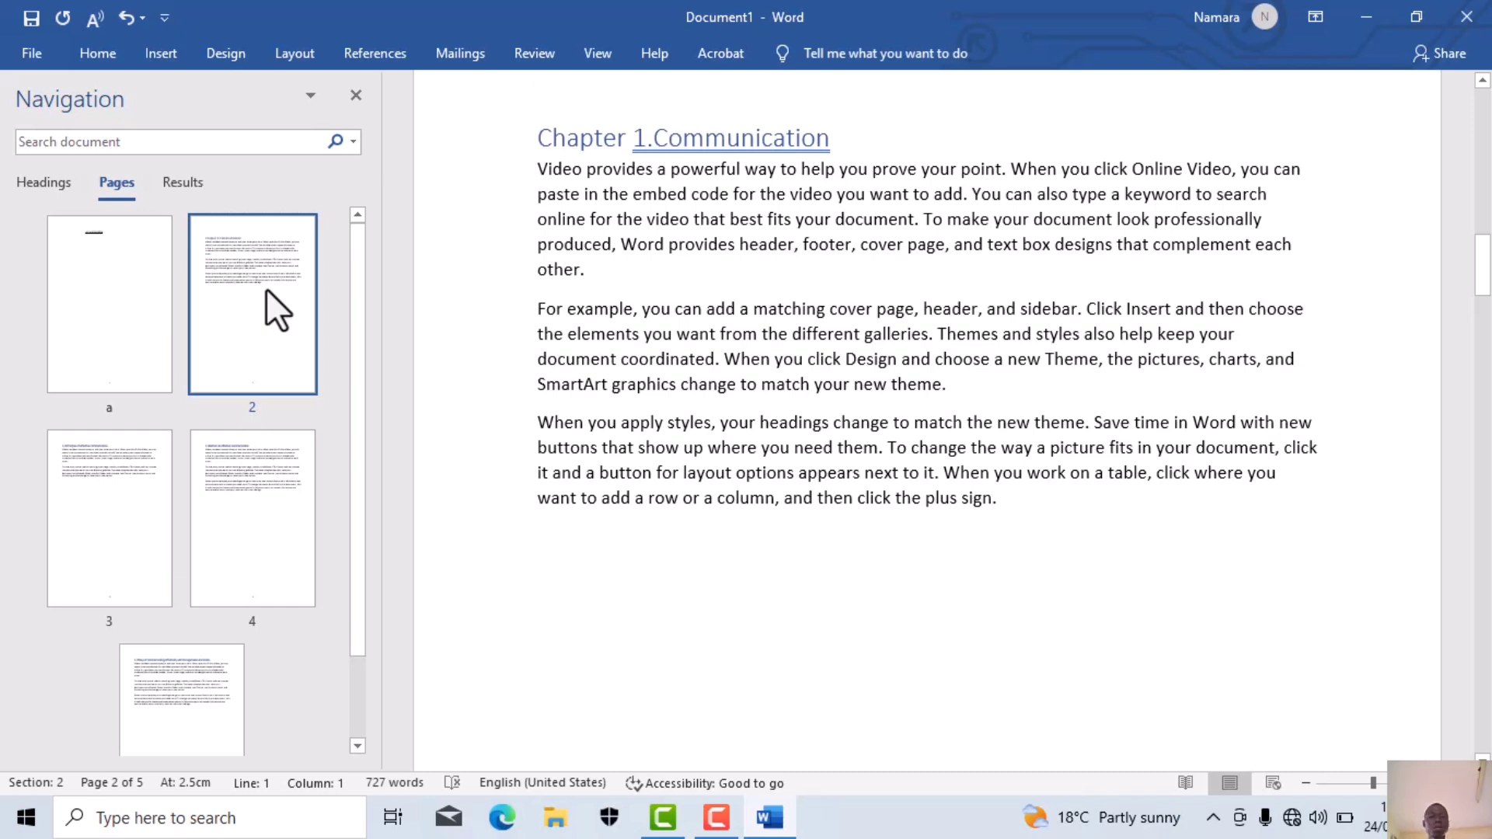
{"action": "left_click", "coordinate": [105, 51]}
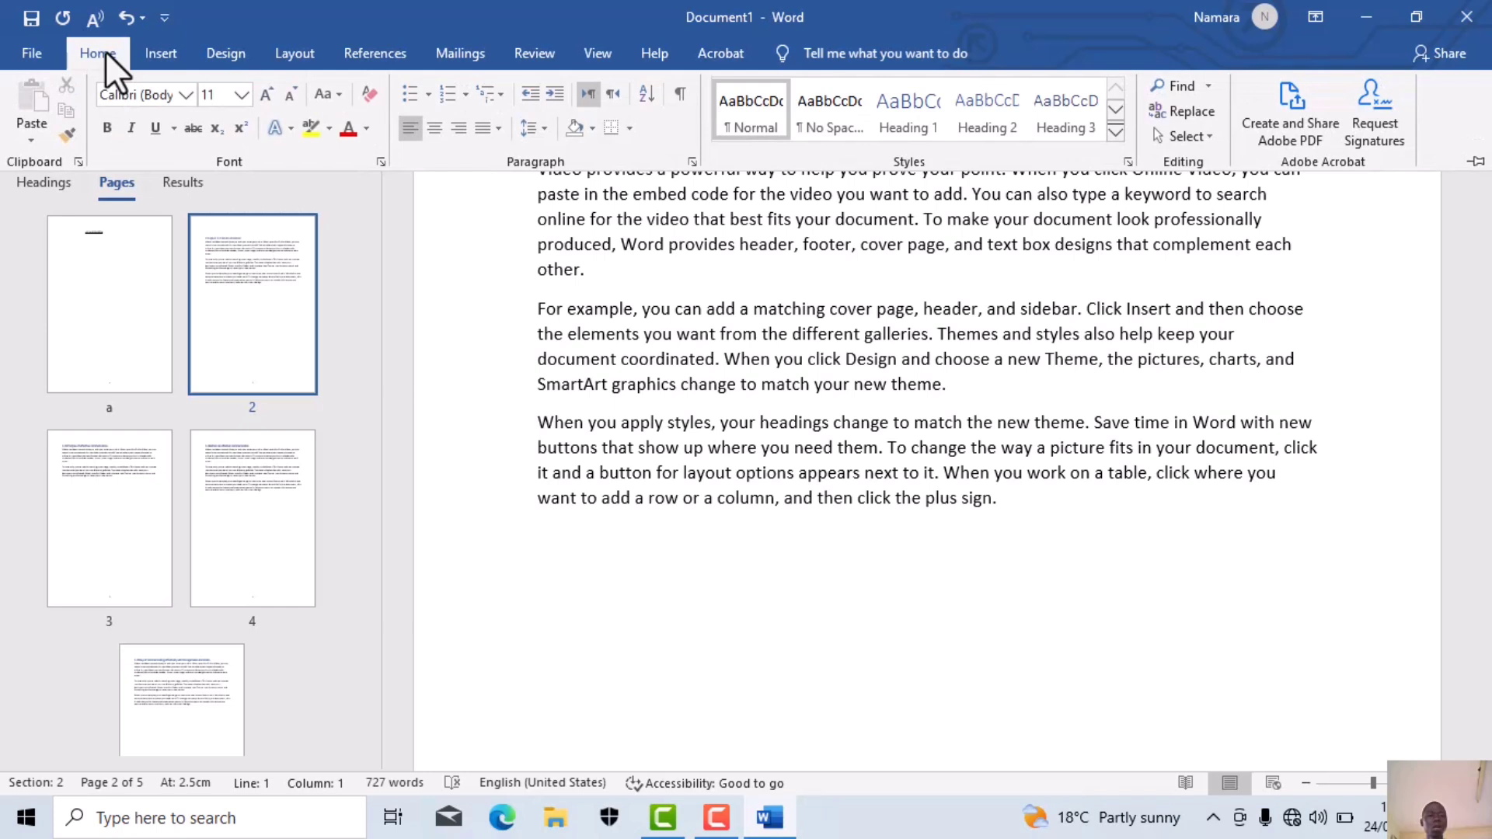
{"action": "left_click", "coordinate": [167, 56]}
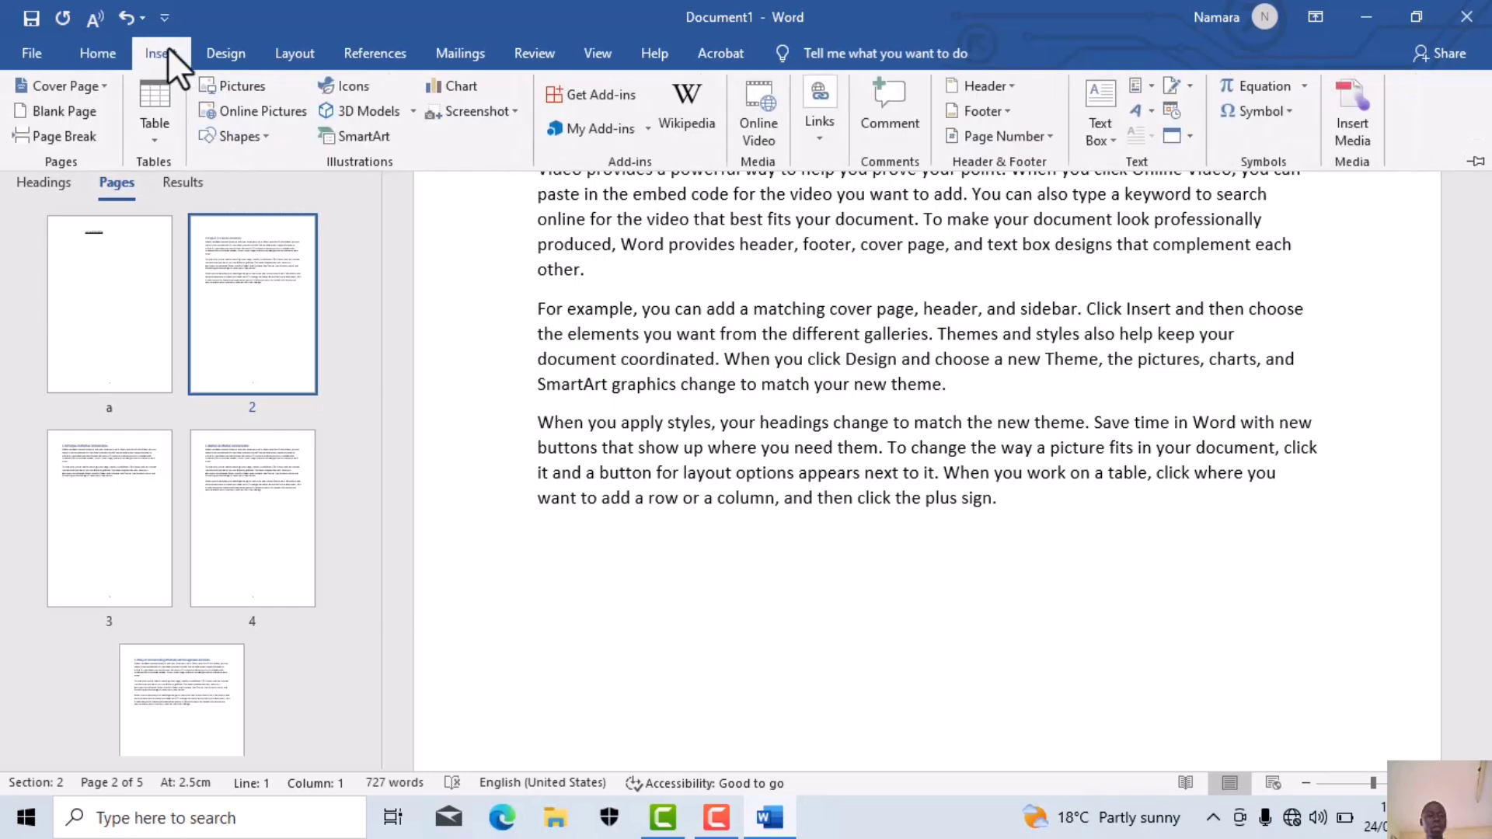
{"action": "left_click", "coordinate": [285, 55]}
{"action": "left_click", "coordinate": [287, 83]}
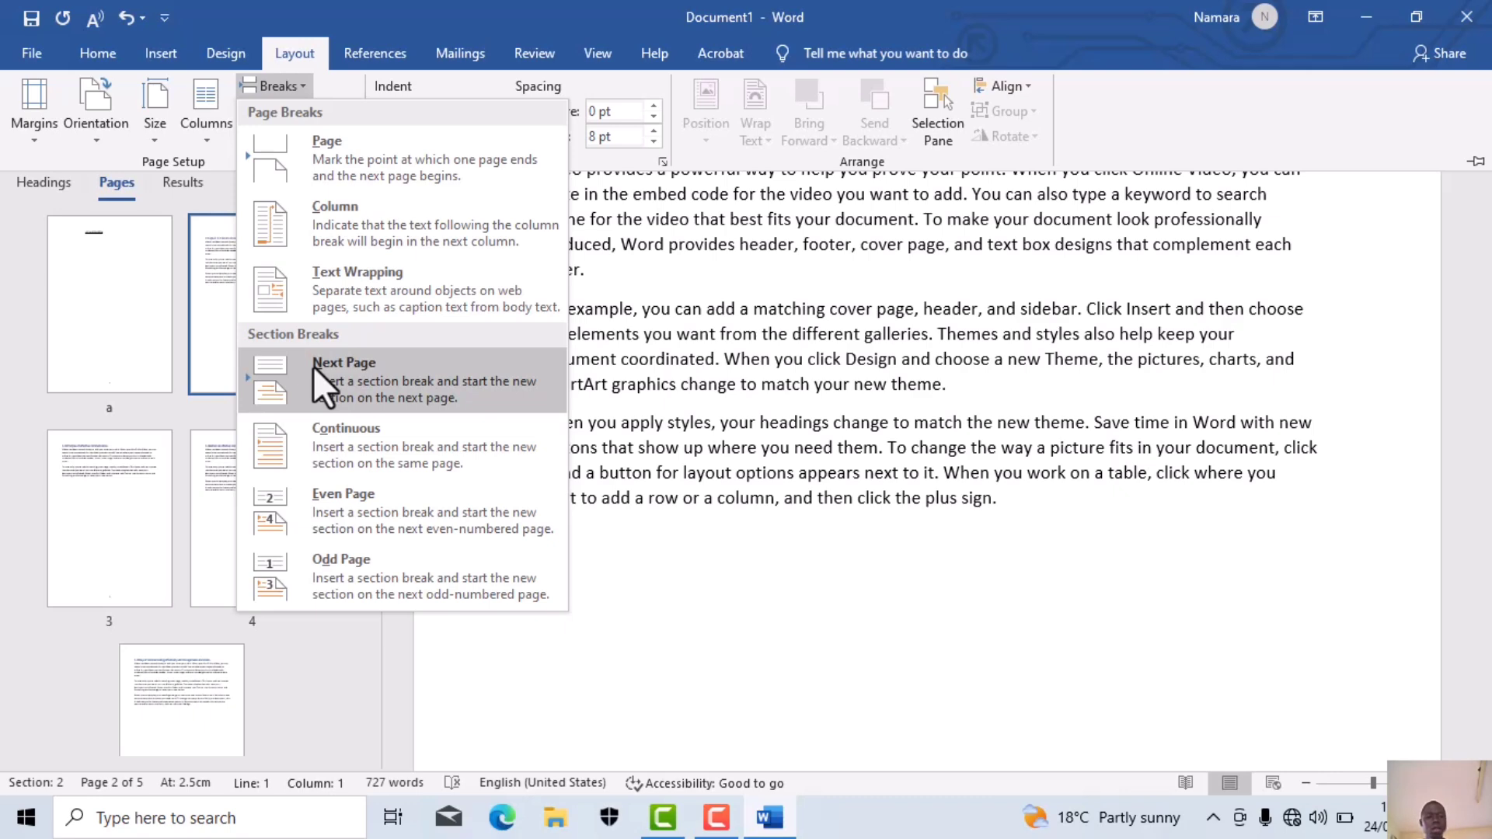
{"action": "left_click", "coordinate": [670, 357]}
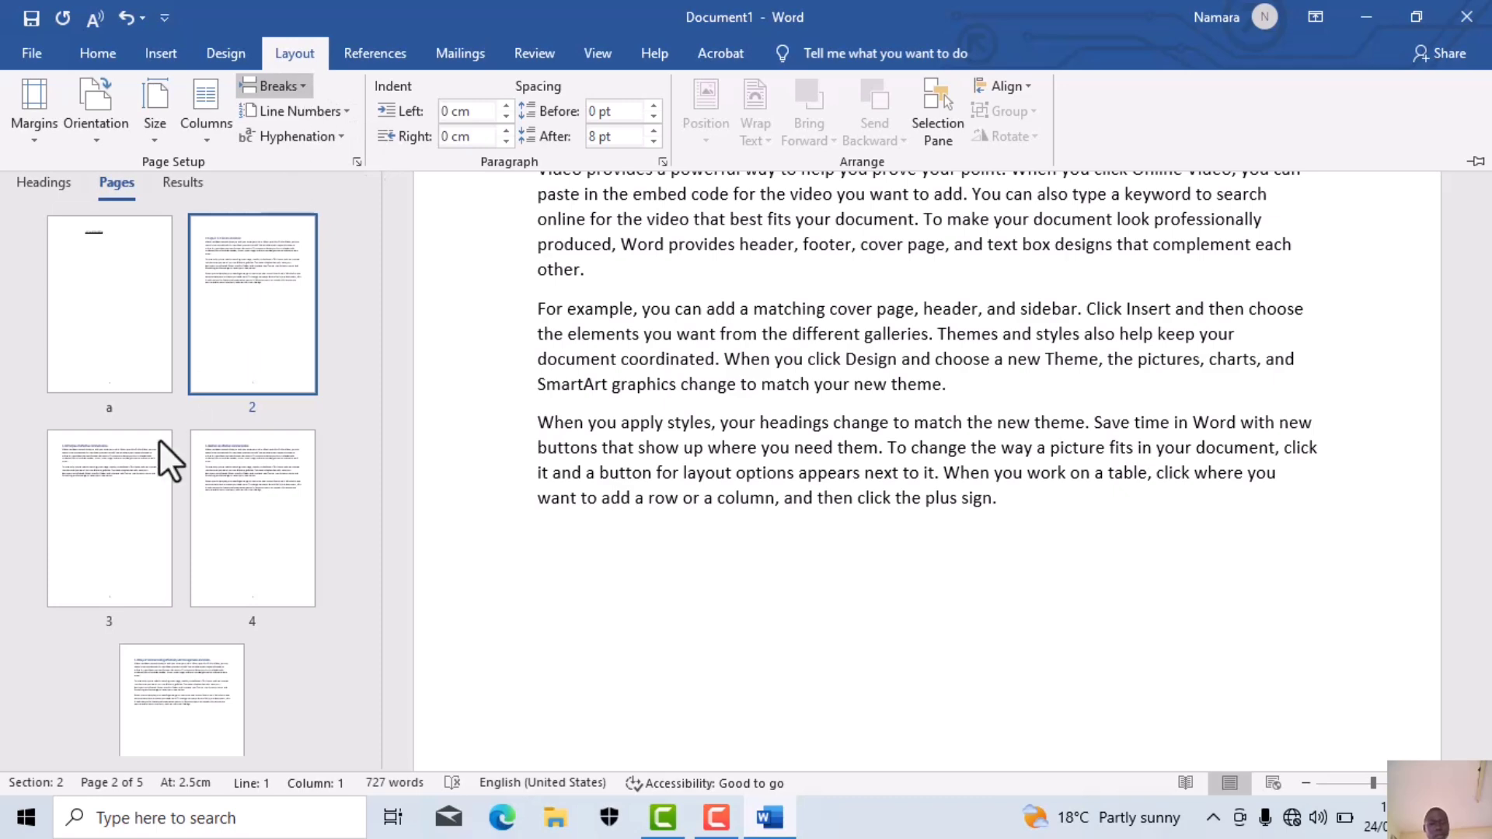
{"action": "left_click", "coordinate": [133, 535]}
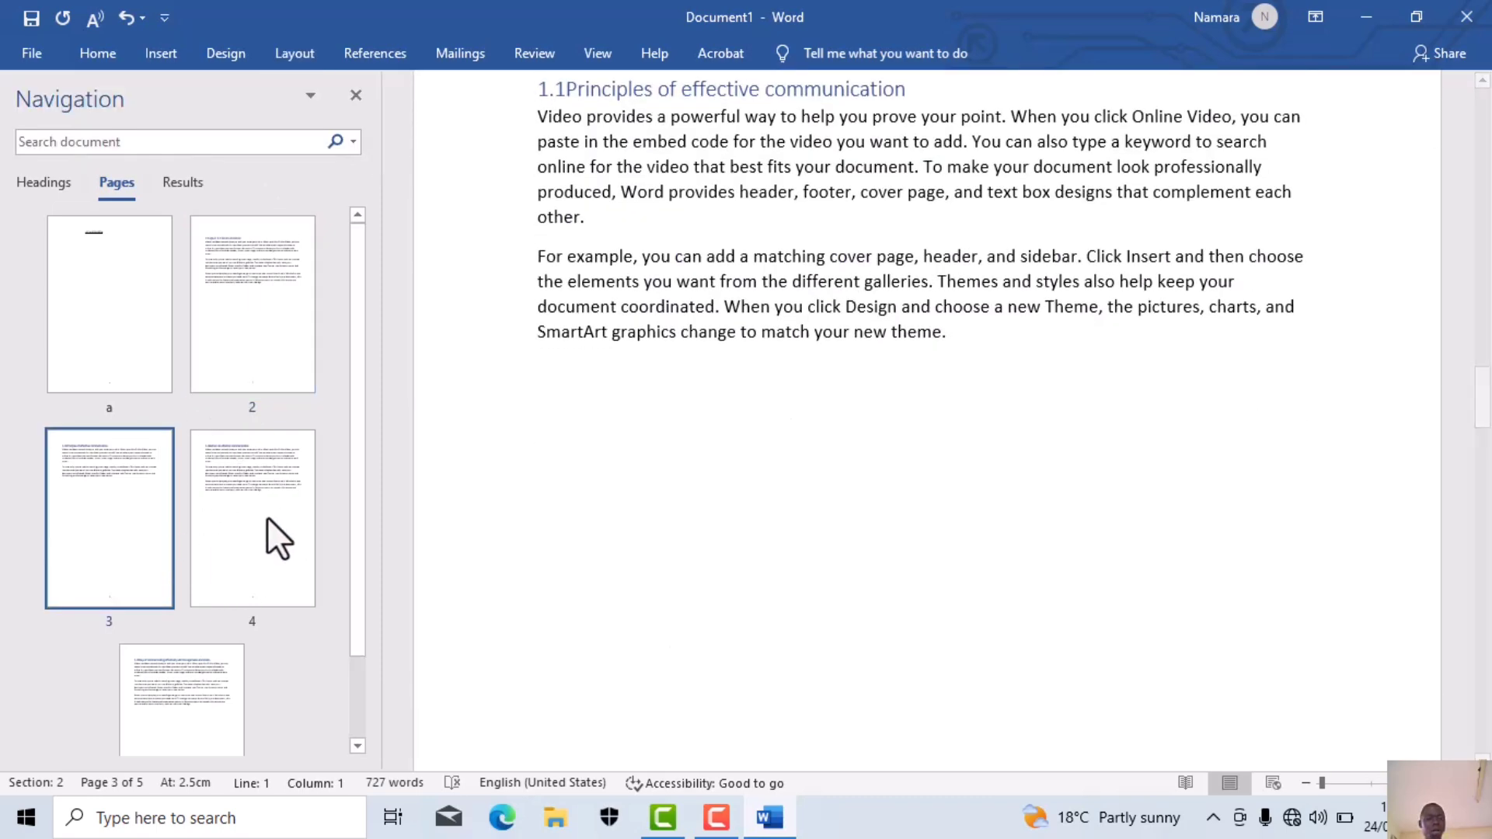
{"action": "left_click", "coordinate": [267, 516]}
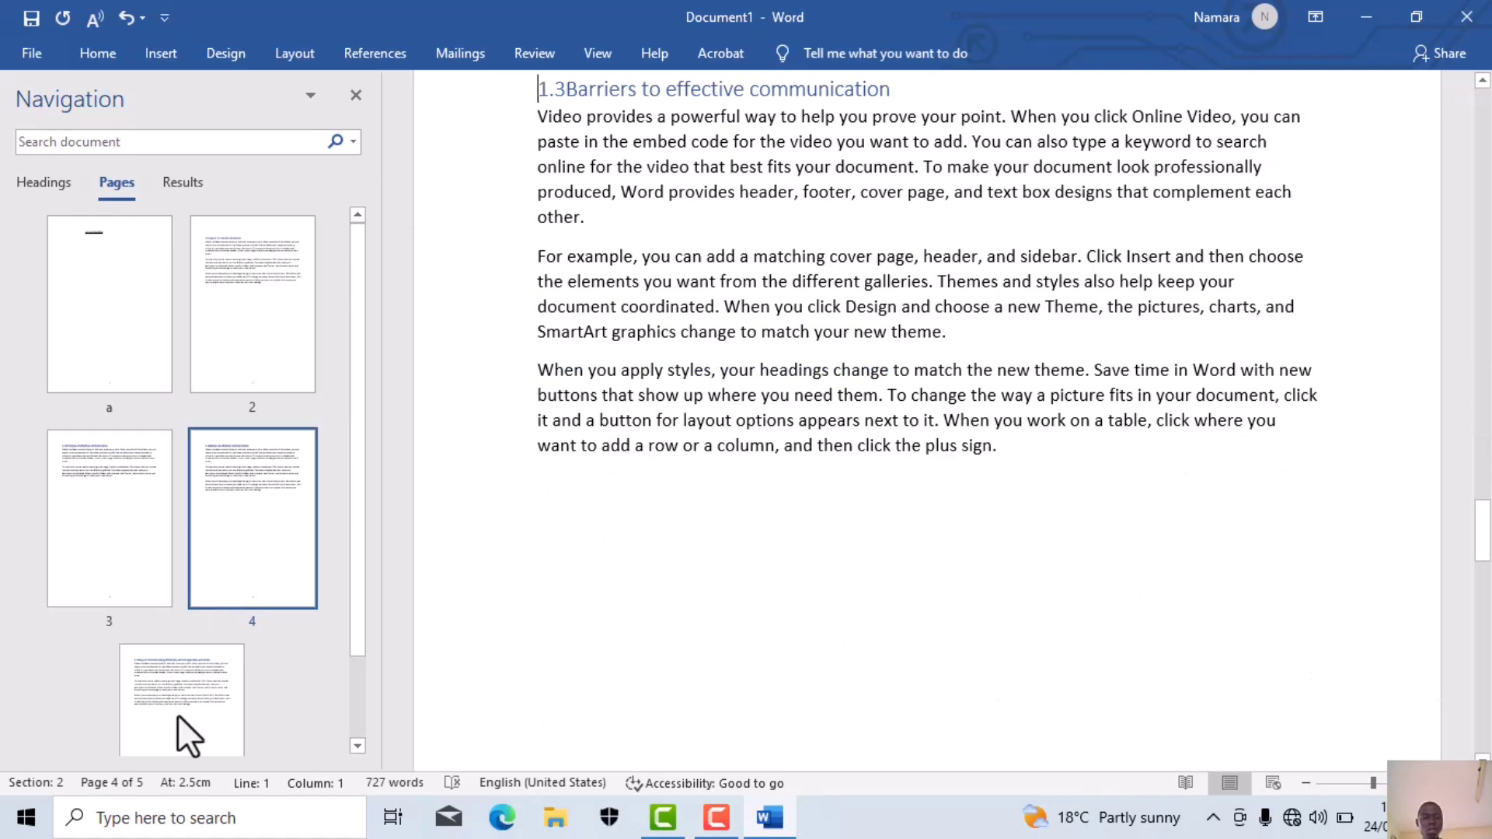
{"action": "left_click", "coordinate": [94, 353]}
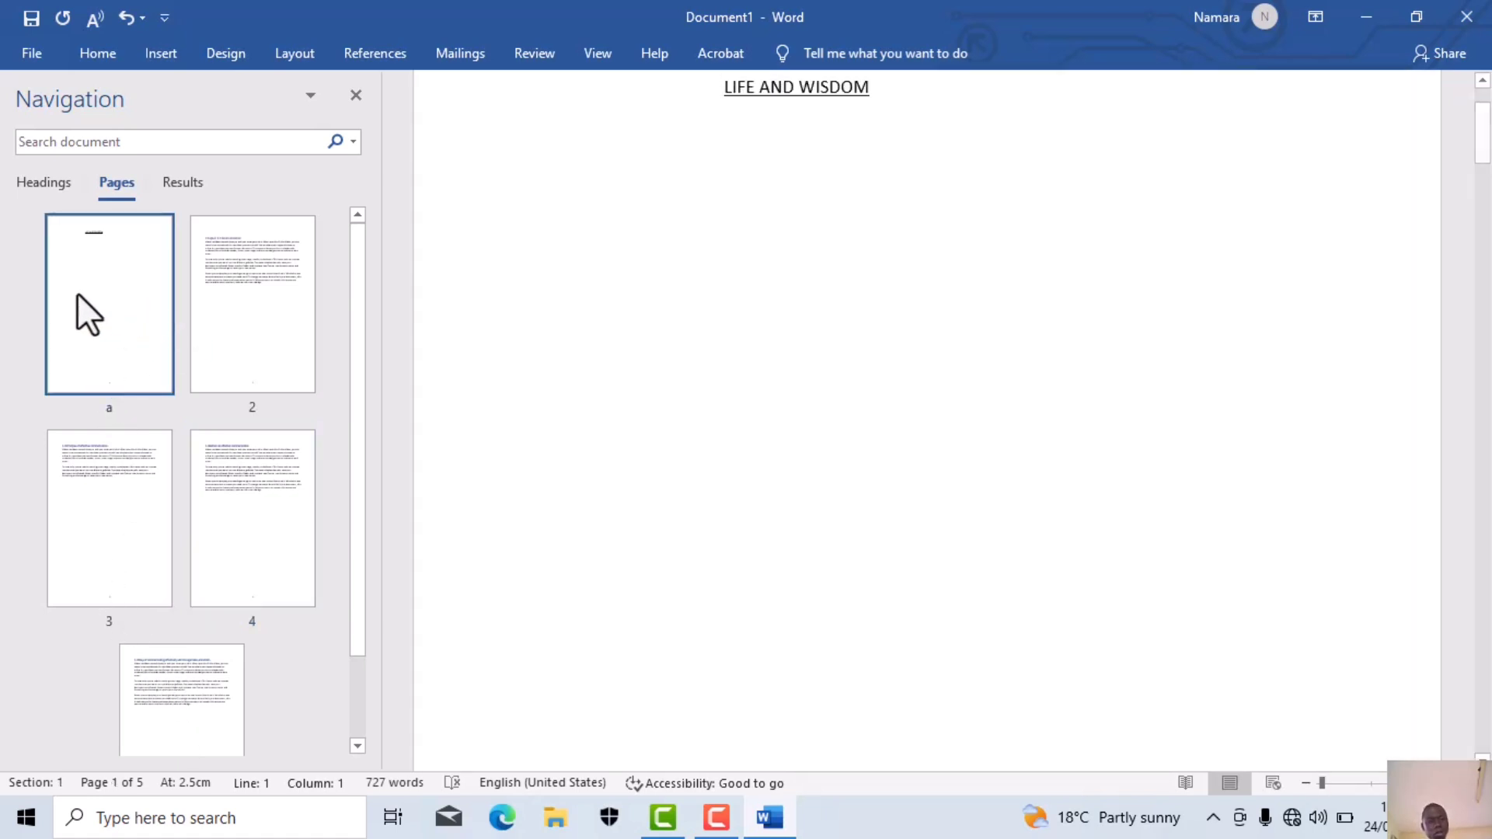
Set the page numbering of the section beginning at the "Chapter 1.Communication" page to start at 1
{"action": "left_click", "coordinate": [268, 316]}
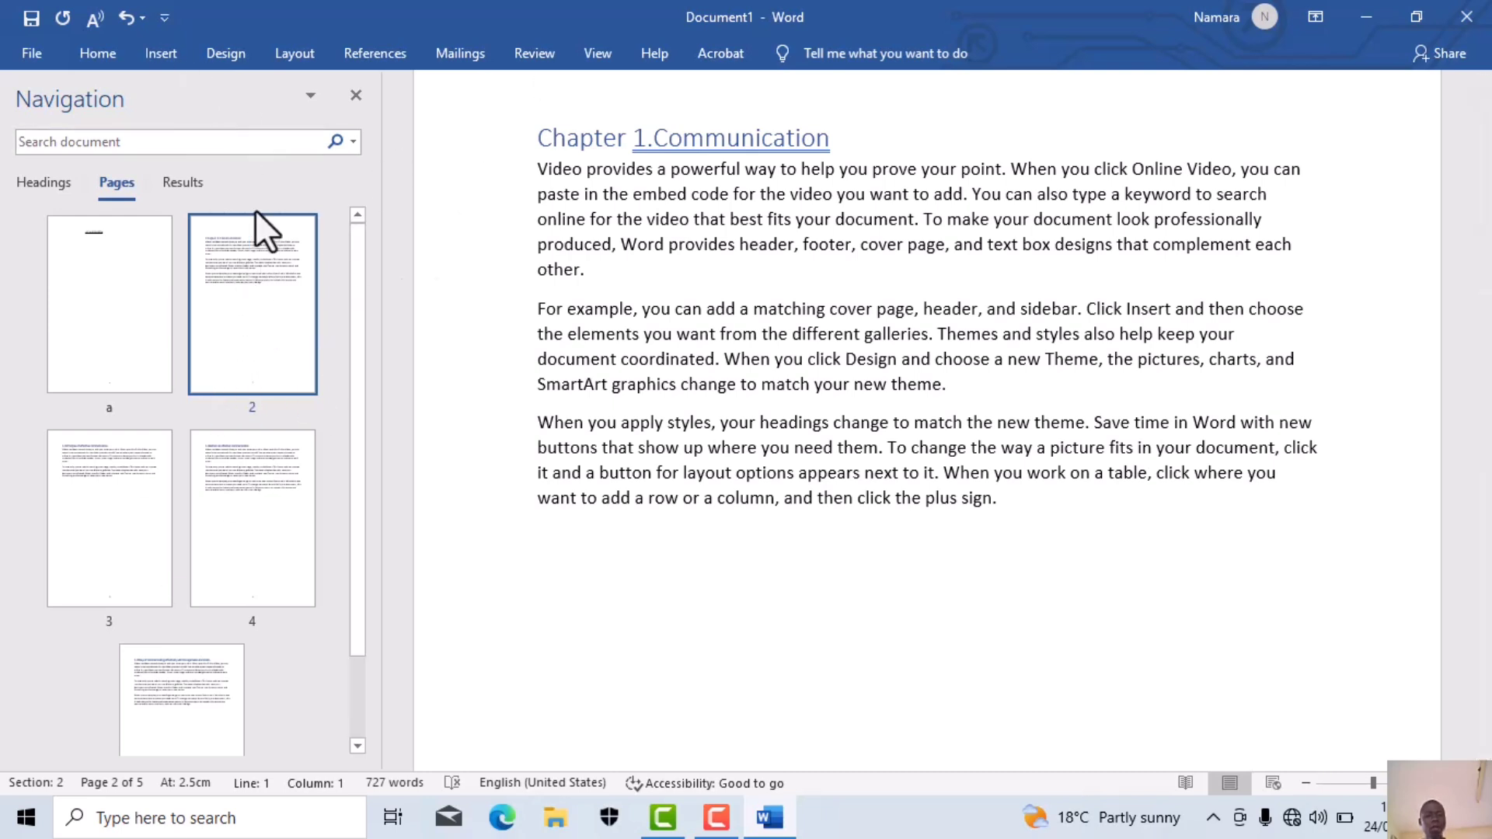
{"action": "left_click", "coordinate": [165, 47]}
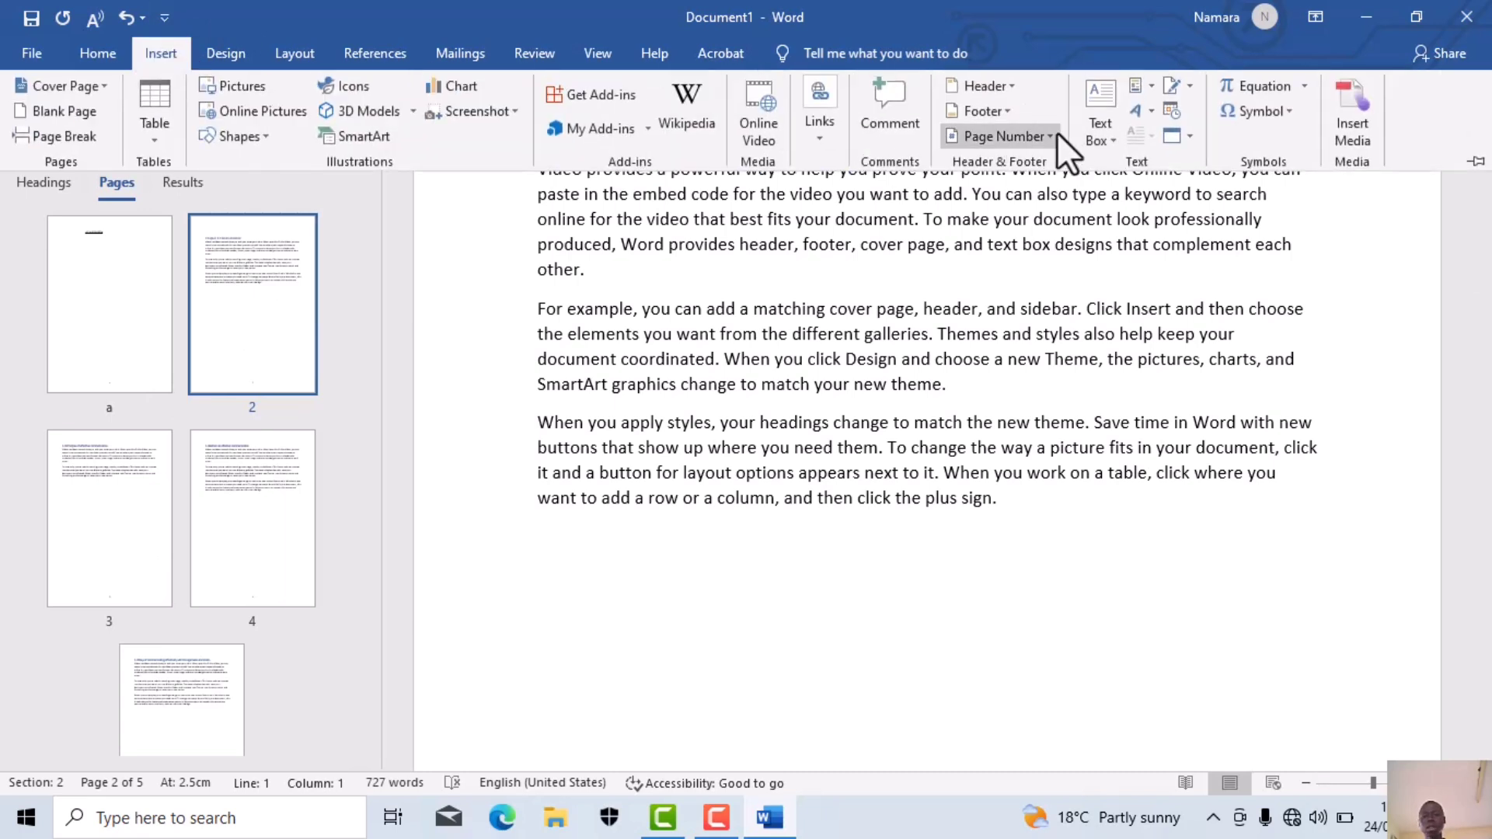
{"action": "left_click", "coordinate": [1055, 136]}
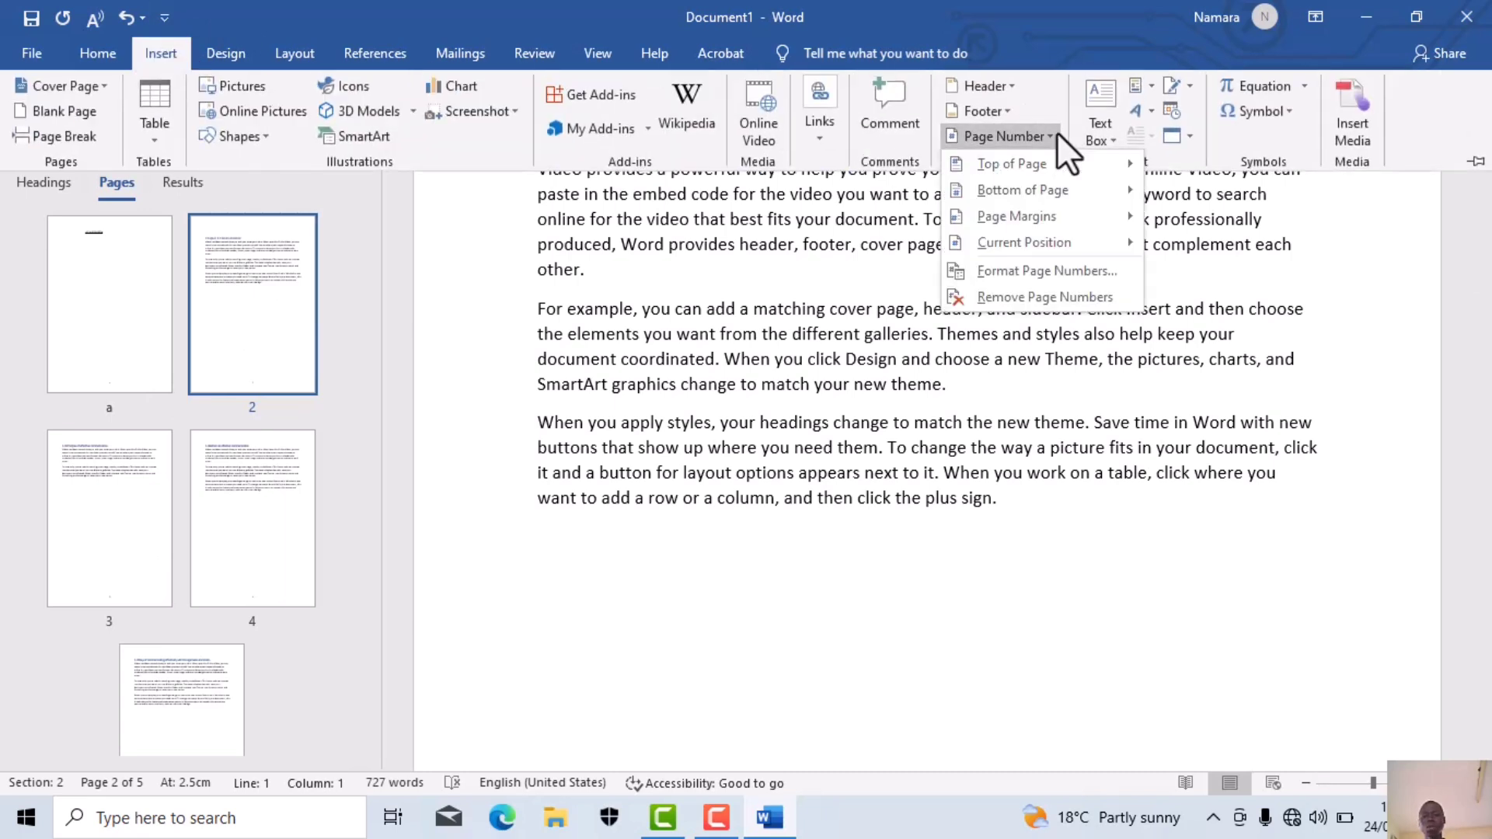
{"action": "left_click", "coordinate": [1039, 271]}
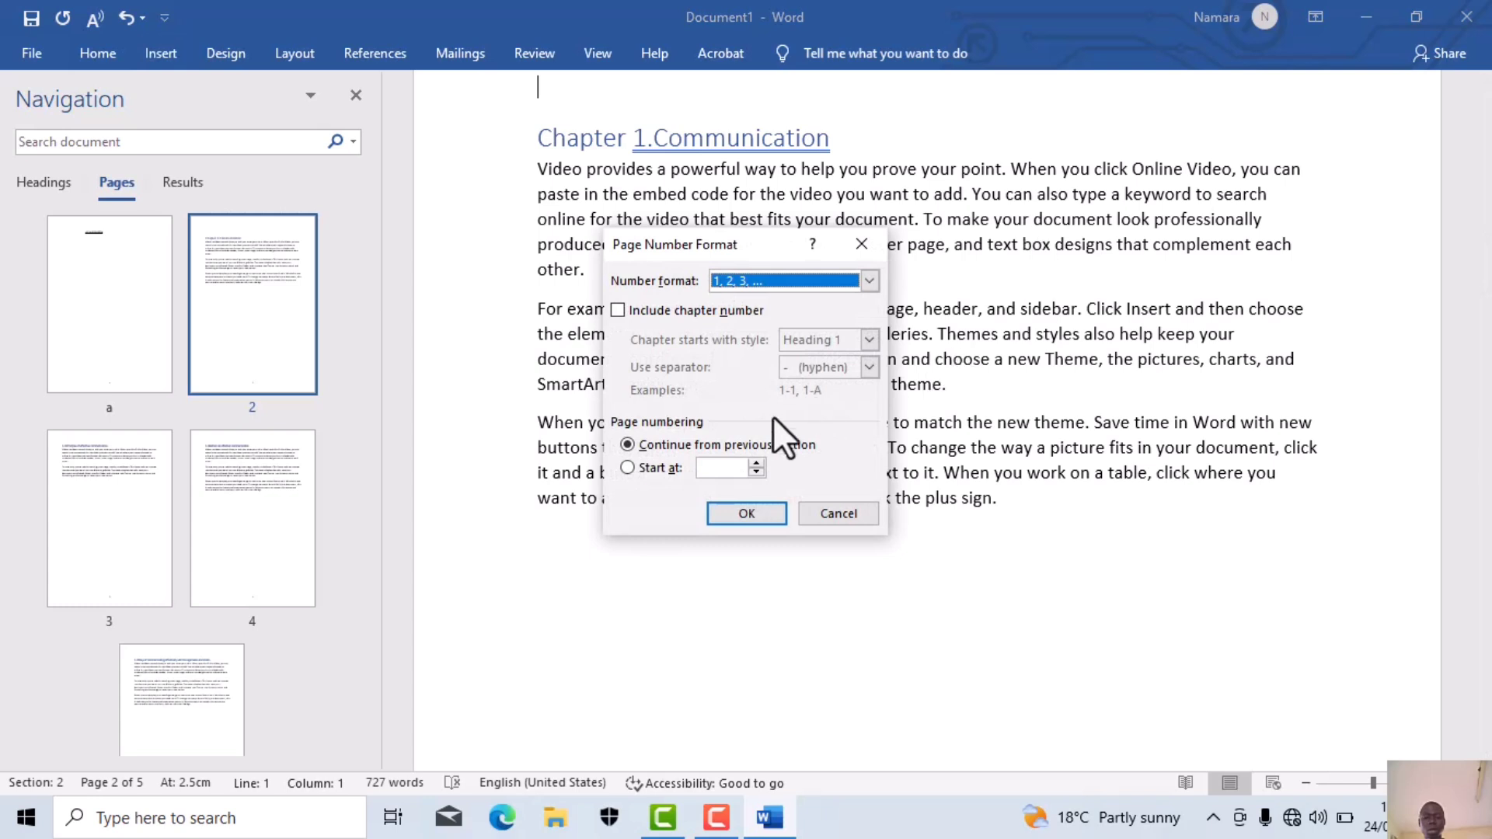
{"action": "left_click", "coordinate": [755, 472]}
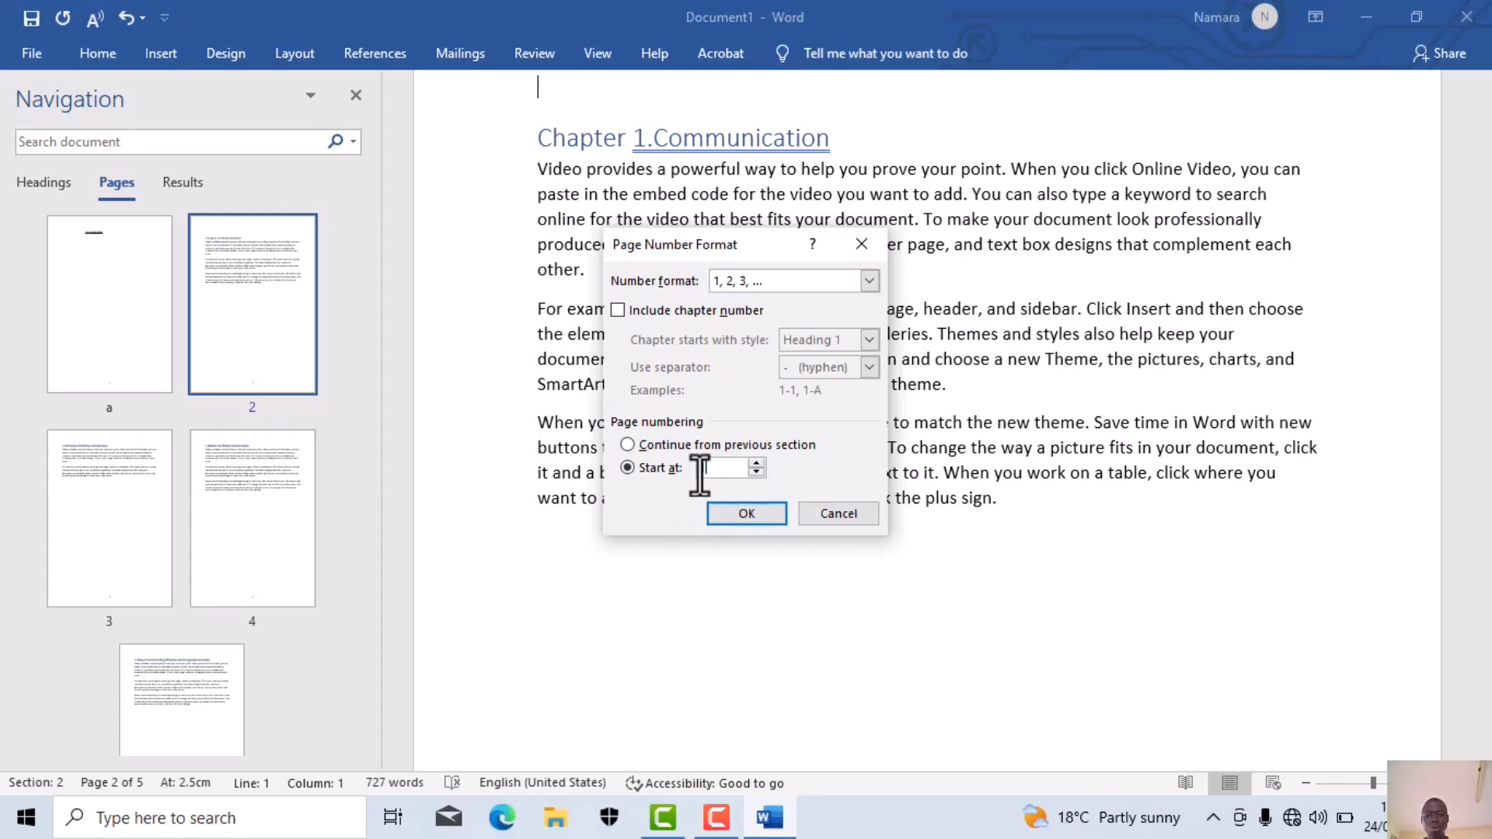
{"action": "type", "text": "1"}
{"action": "left_click", "coordinate": [870, 278]}
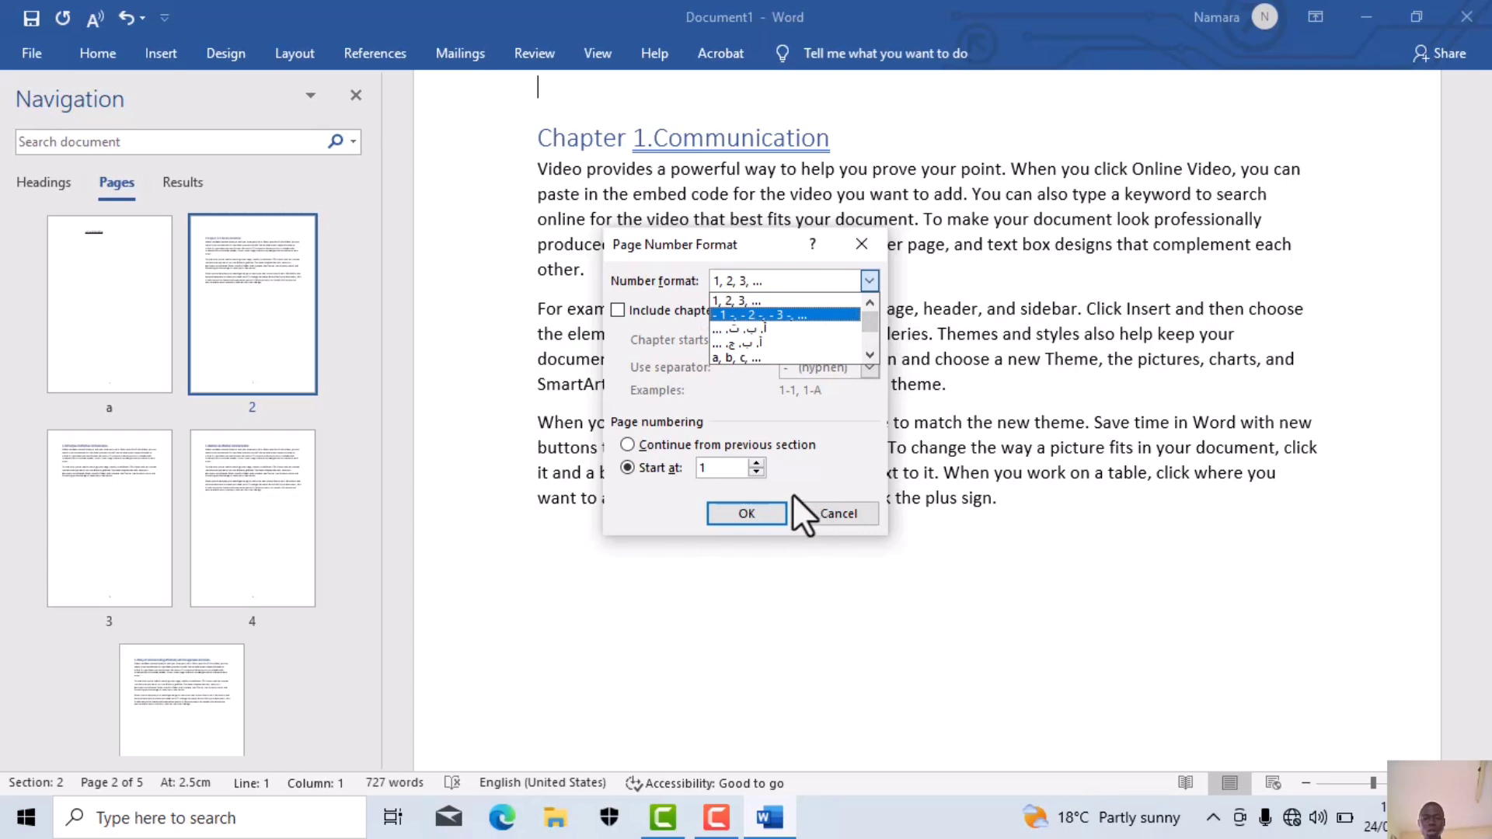
{"action": "left_click", "coordinate": [758, 515]}
{"action": "left_click", "coordinate": [758, 516]}
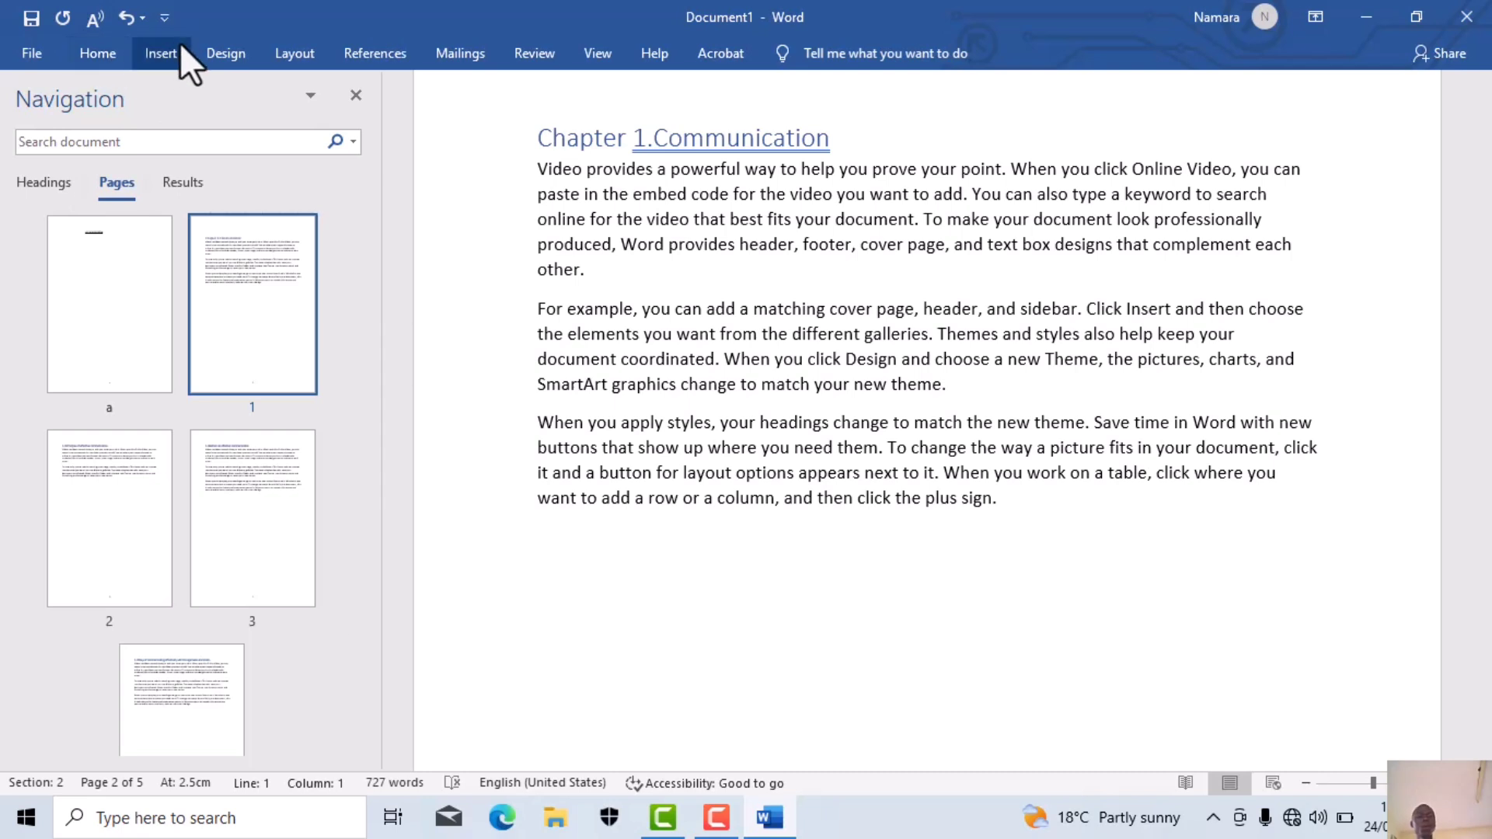
Try inserting an Automatic Table 2 table of contents above the "Chapter 1.Communication" heading
{"action": "left_click", "coordinate": [937, 53]}
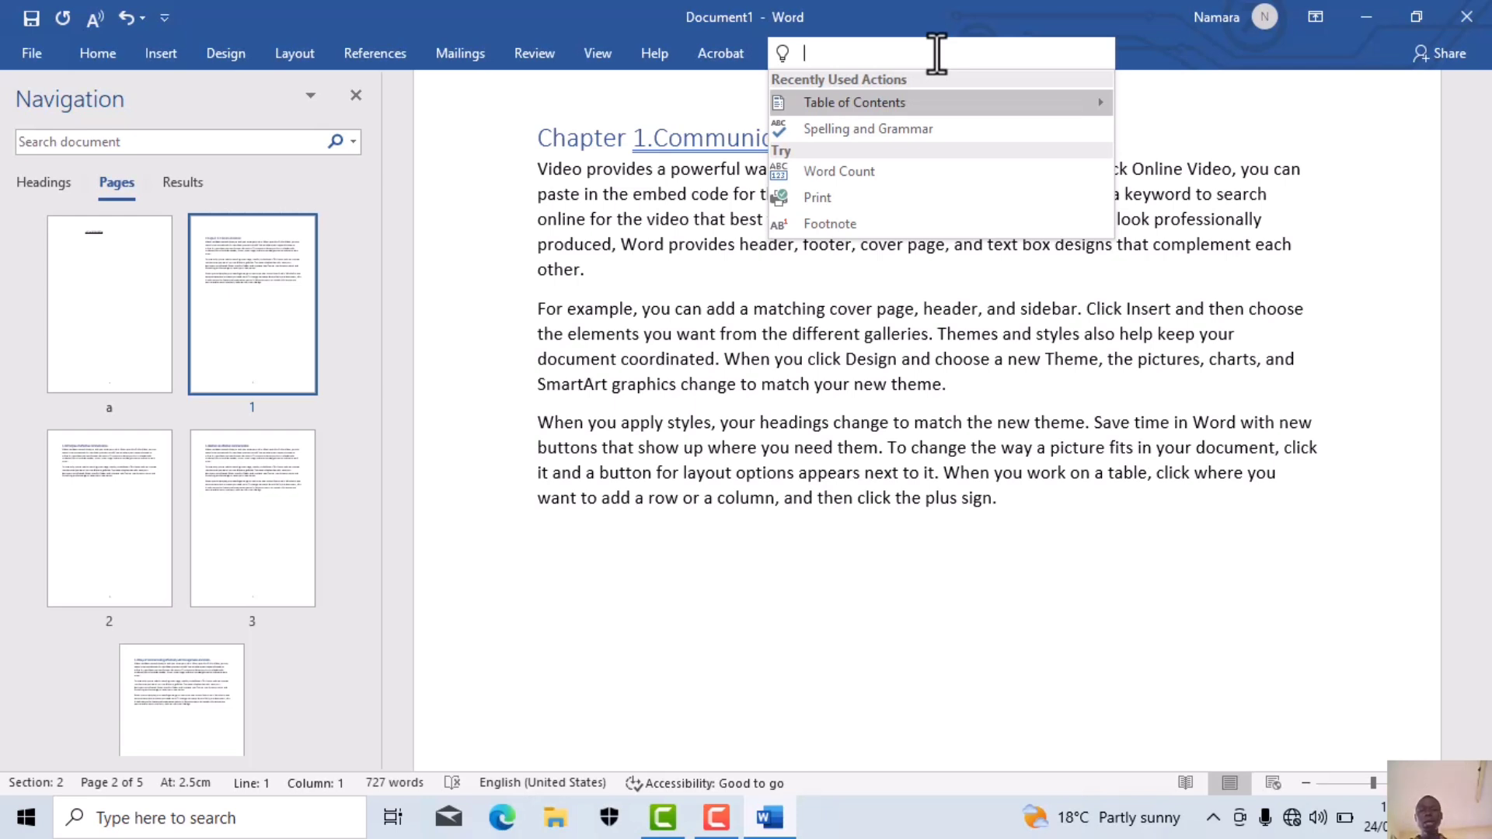
{"action": "type", "text": "t"}
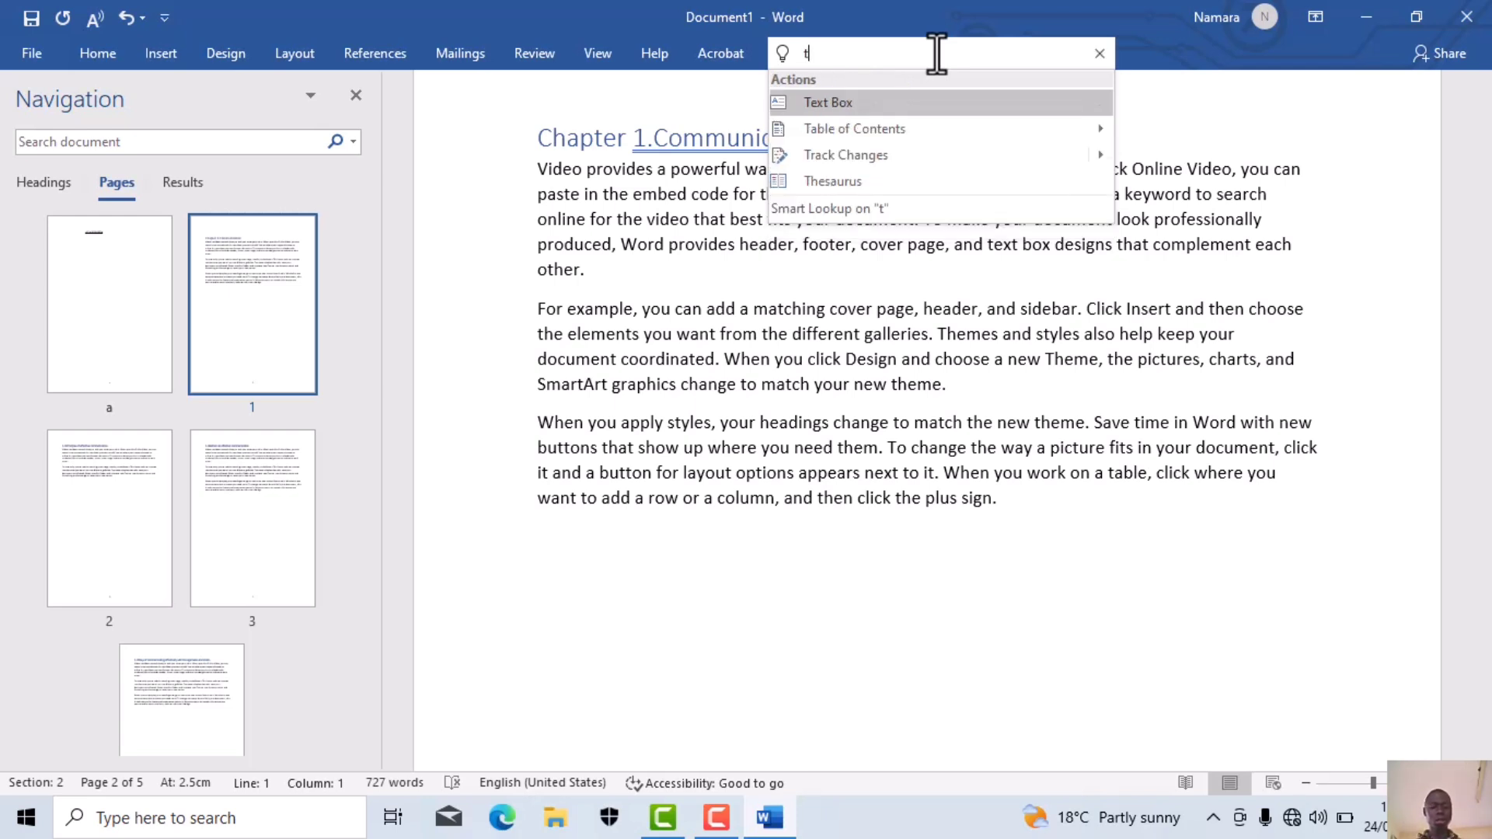
{"action": "type", "text": "abl"}
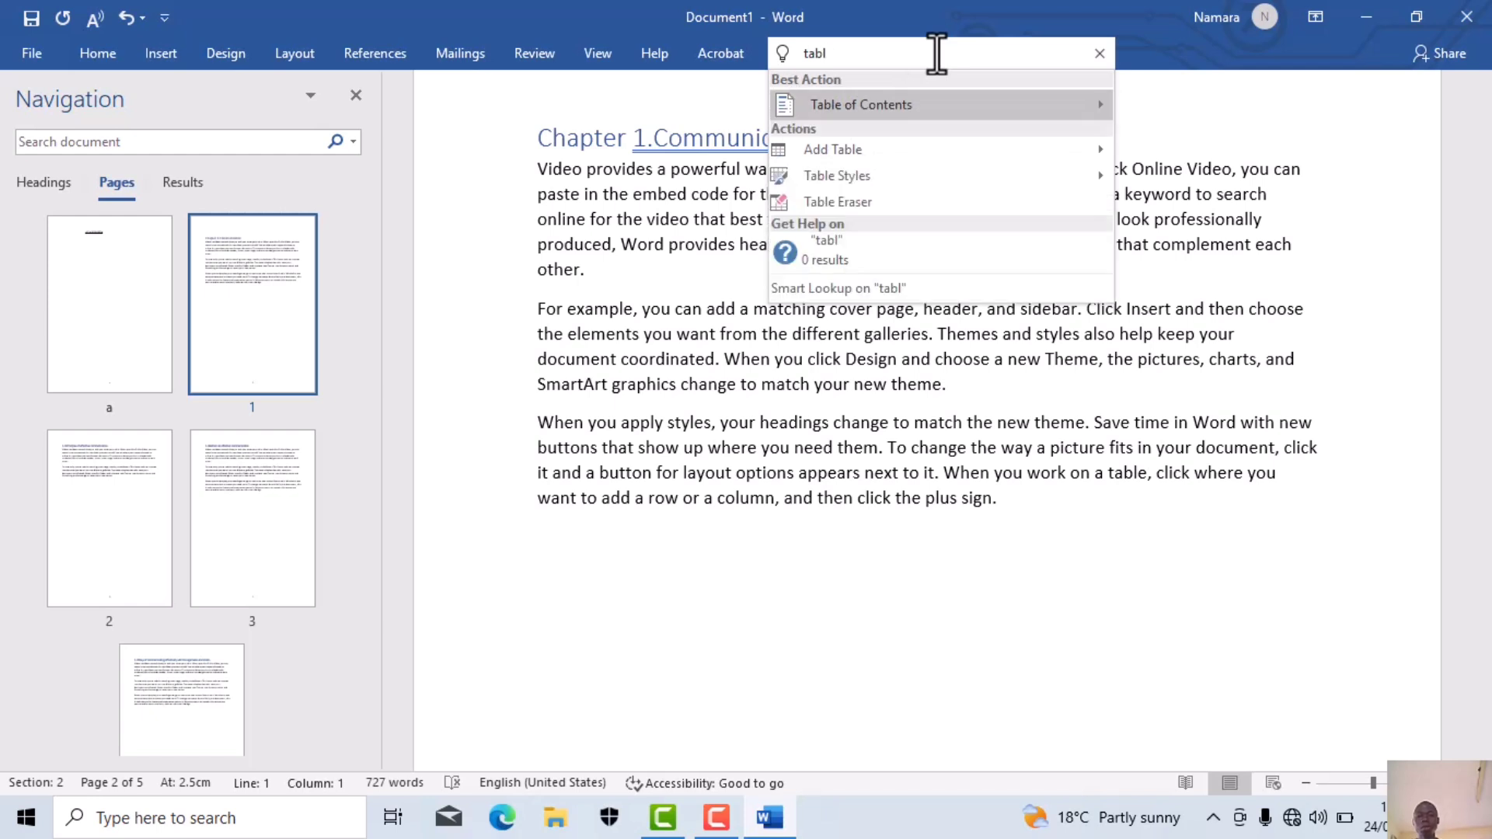
{"action": "mouse_move", "coordinate": [909, 101]}
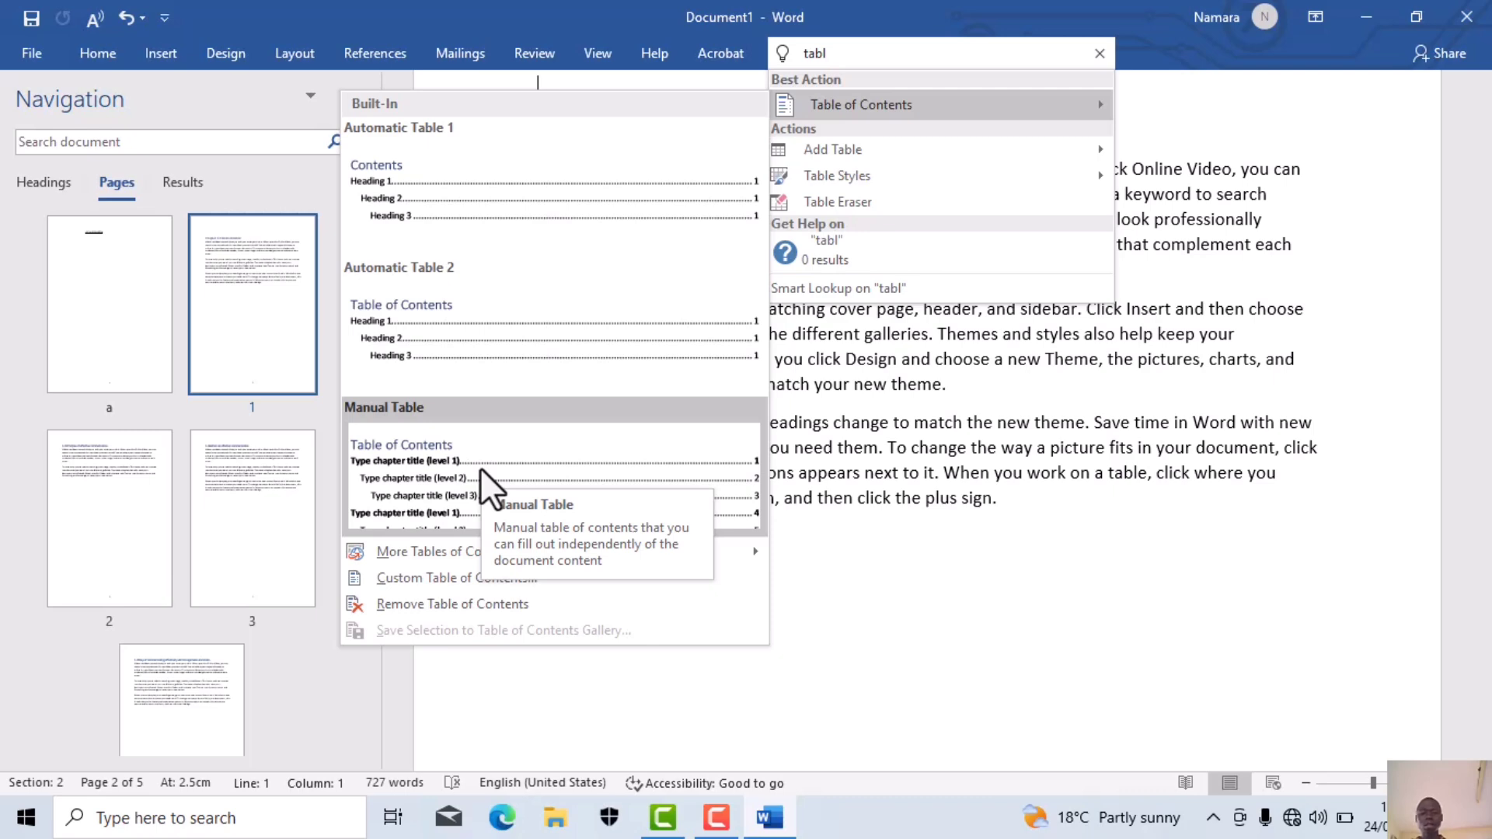
{"action": "left_click", "coordinate": [449, 325]}
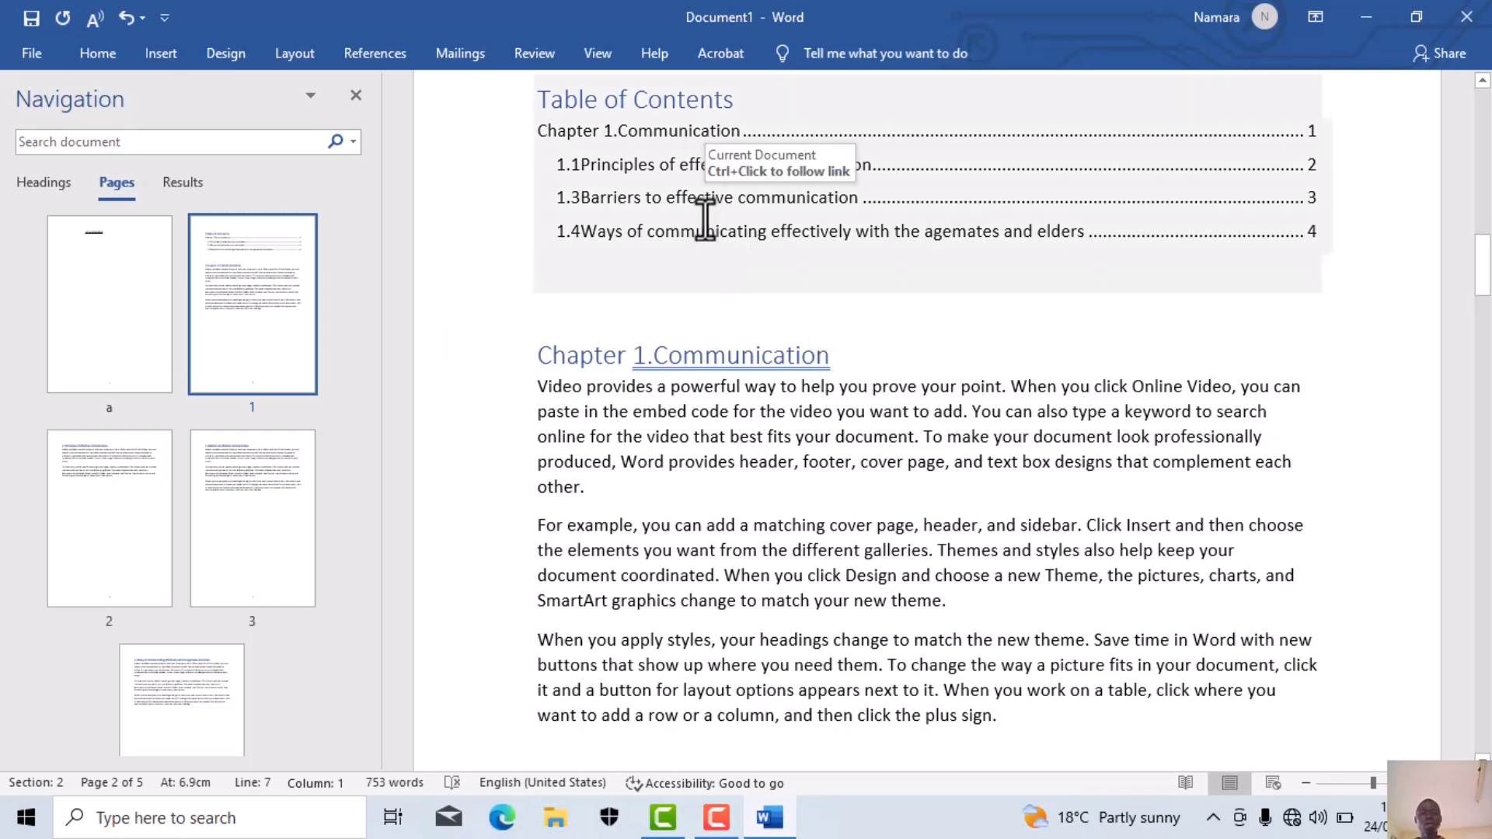
{"action": "left_click", "coordinate": [584, 197]}
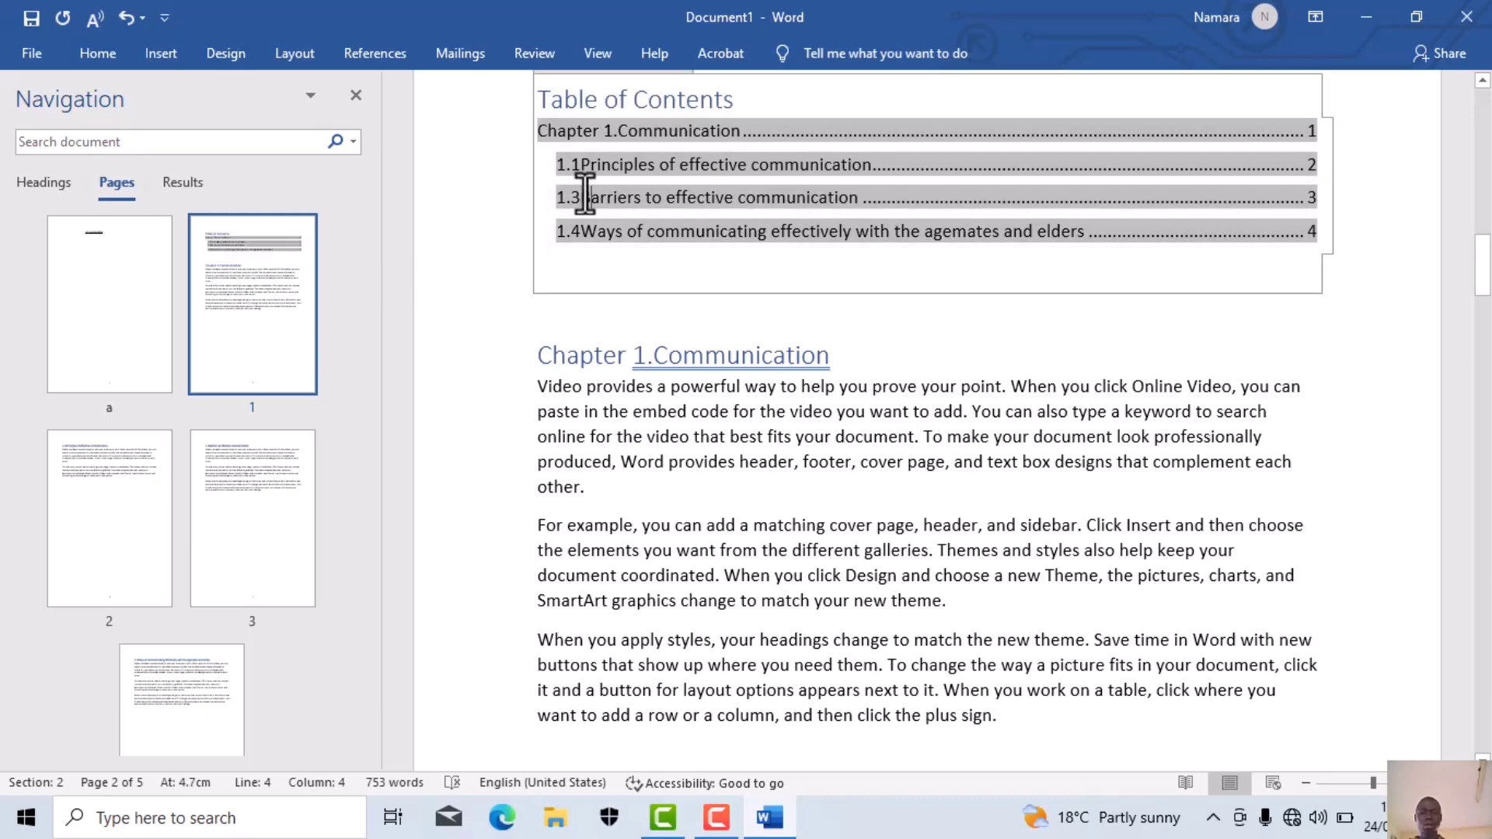
{"action": "left_click", "coordinate": [118, 17]}
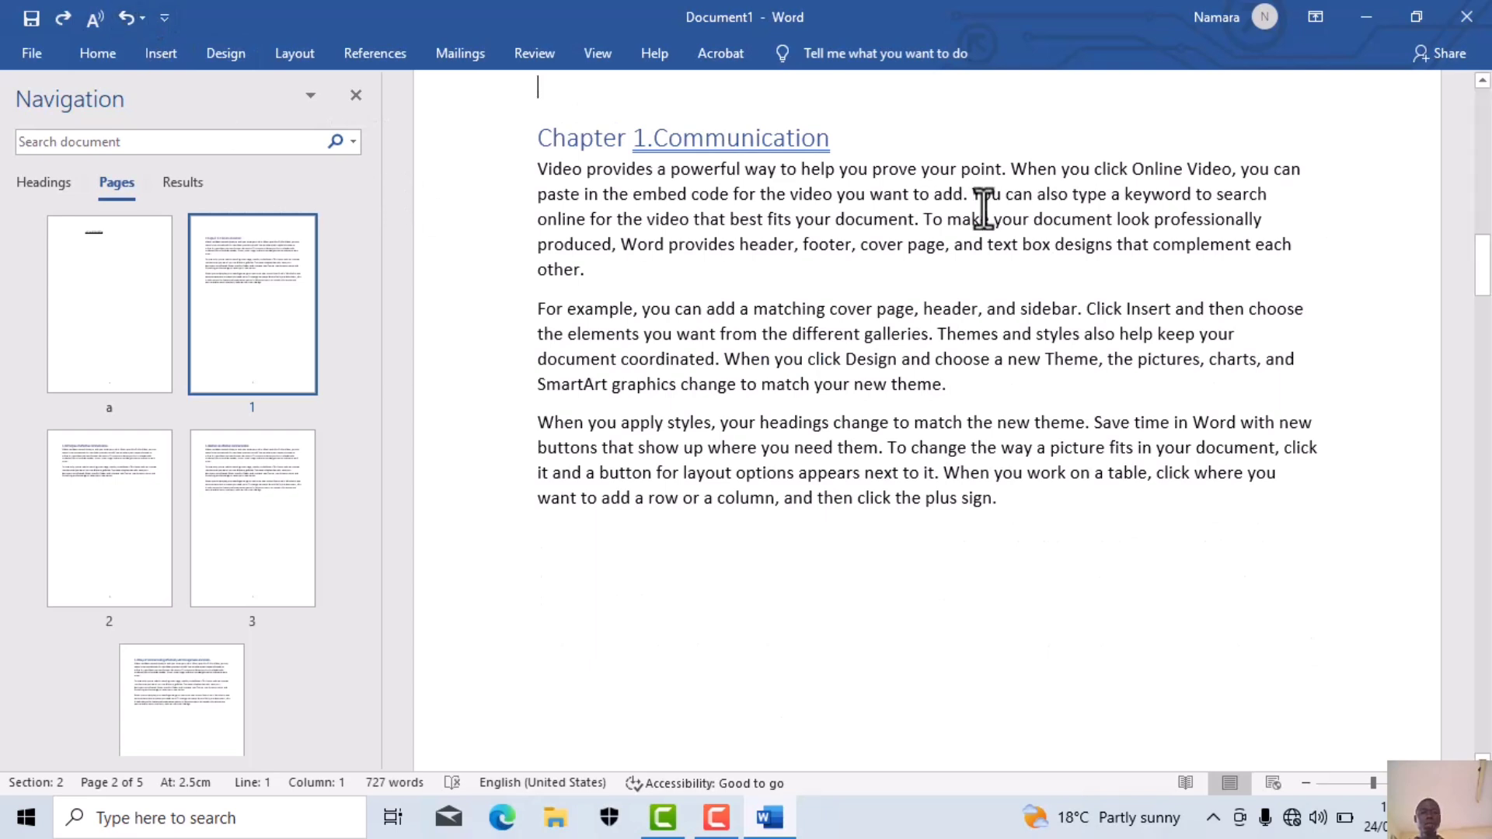
Insert an Automatic Table 2 table of contents on a new line below the "LIFE AND WISDOM" title on the first page
{"action": "left_click", "coordinate": [87, 258]}
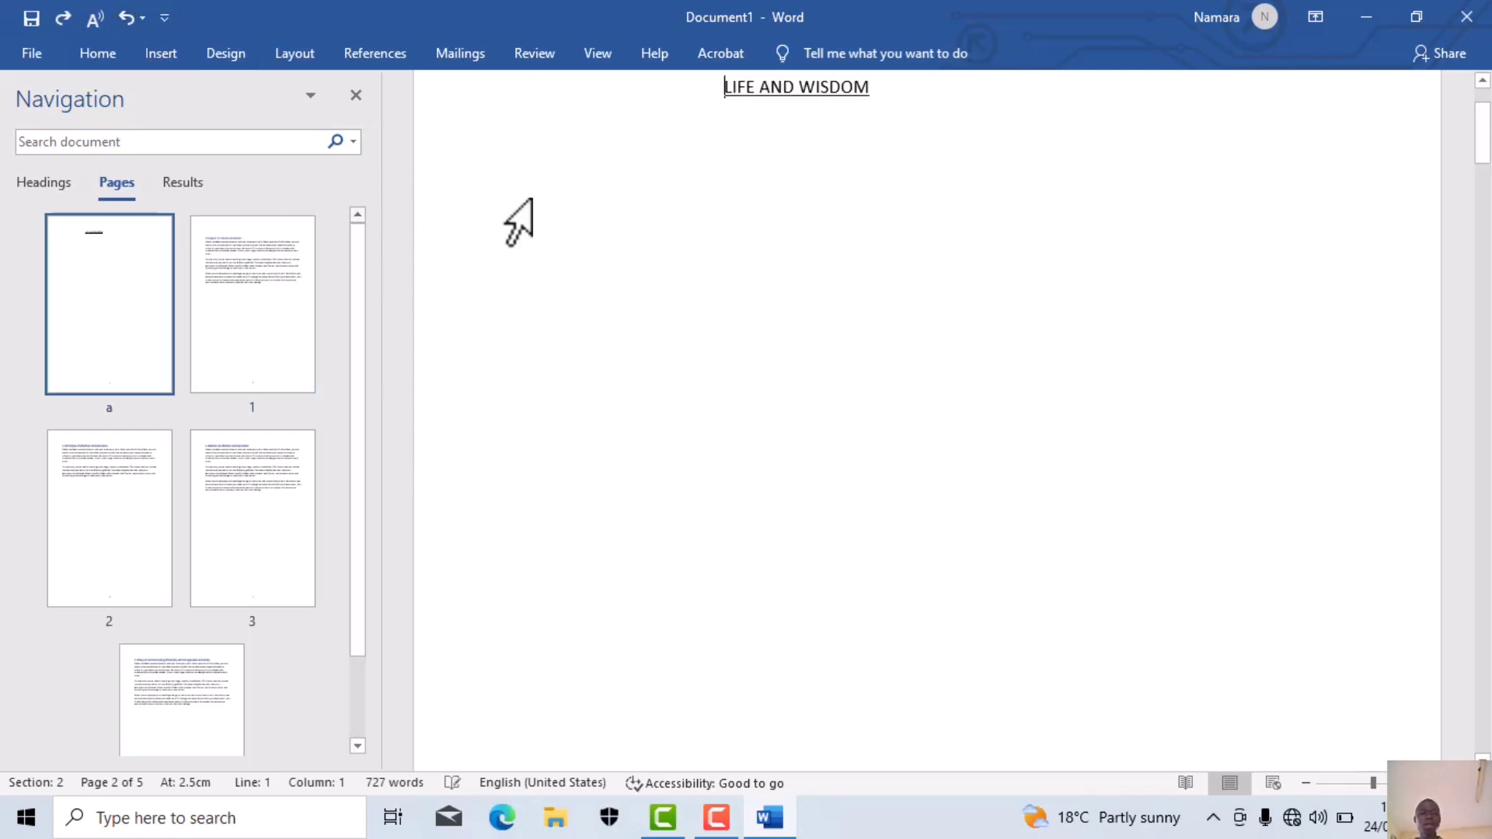
{"action": "left_click", "coordinate": [894, 52]}
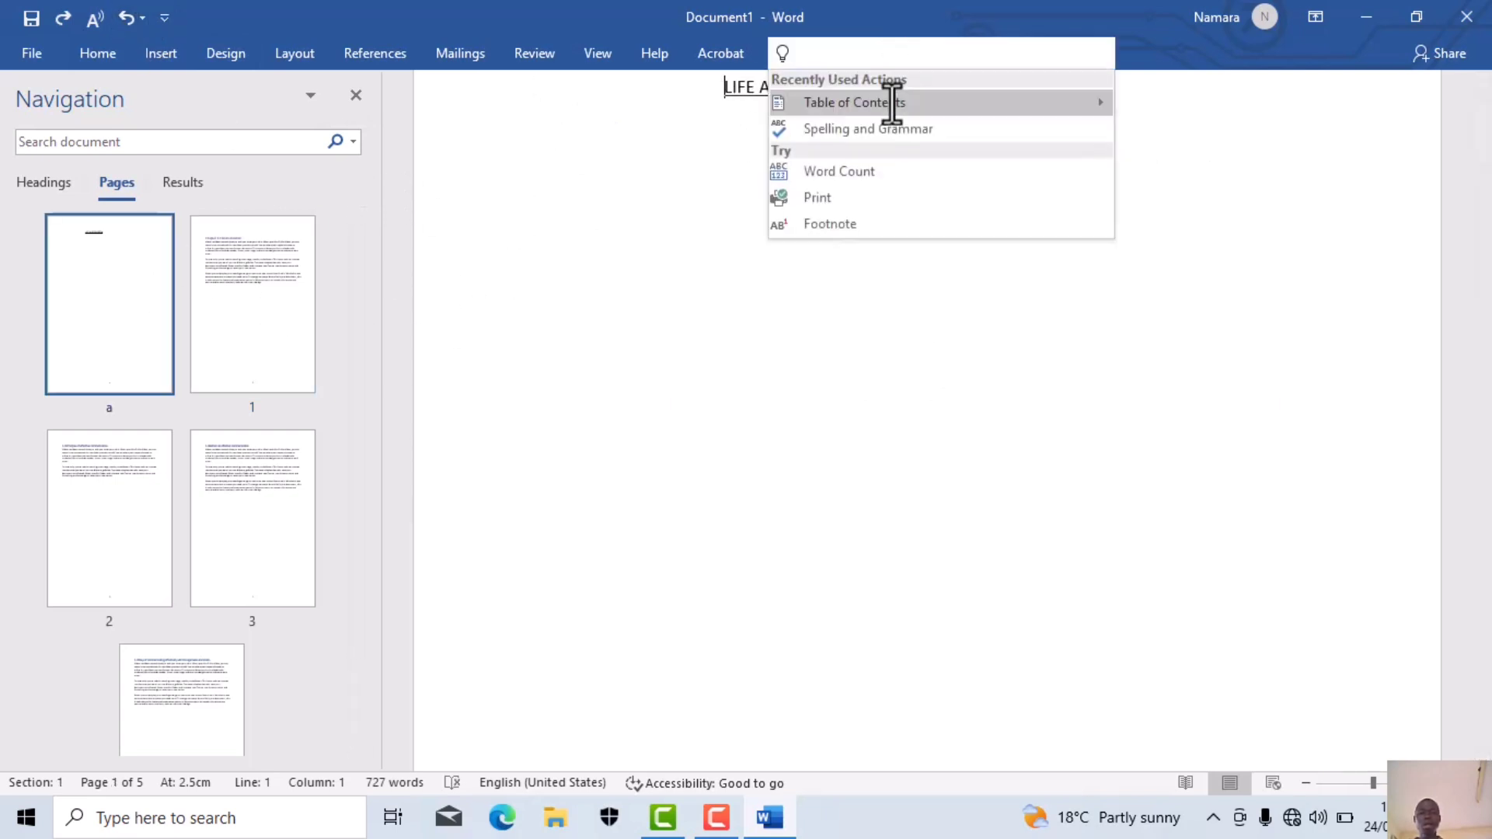
{"action": "mouse_move", "coordinate": [894, 102]}
{"action": "left_click", "coordinate": [818, 305]}
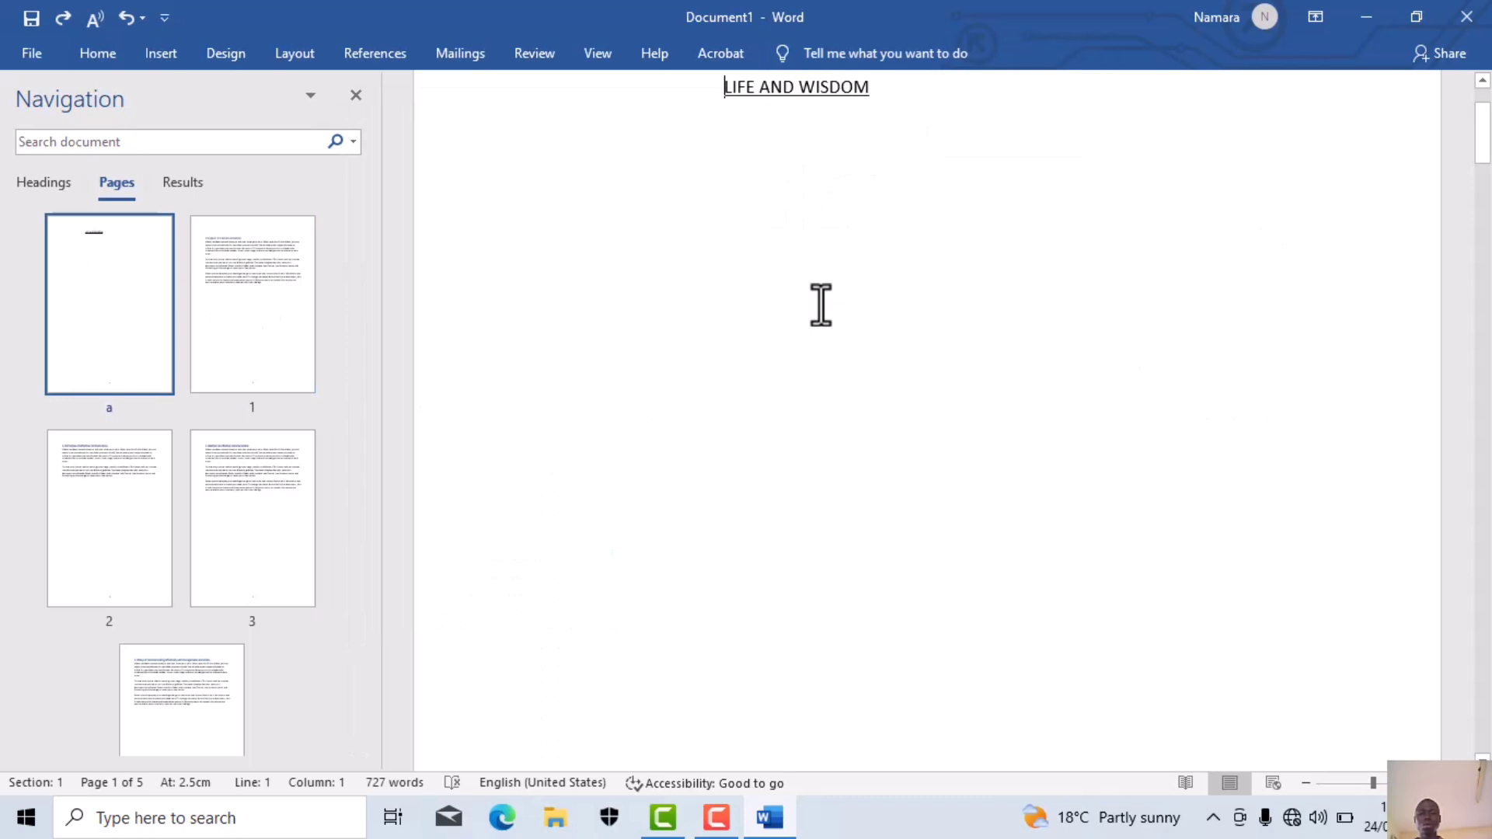
{"action": "left_click", "coordinate": [868, 95]}
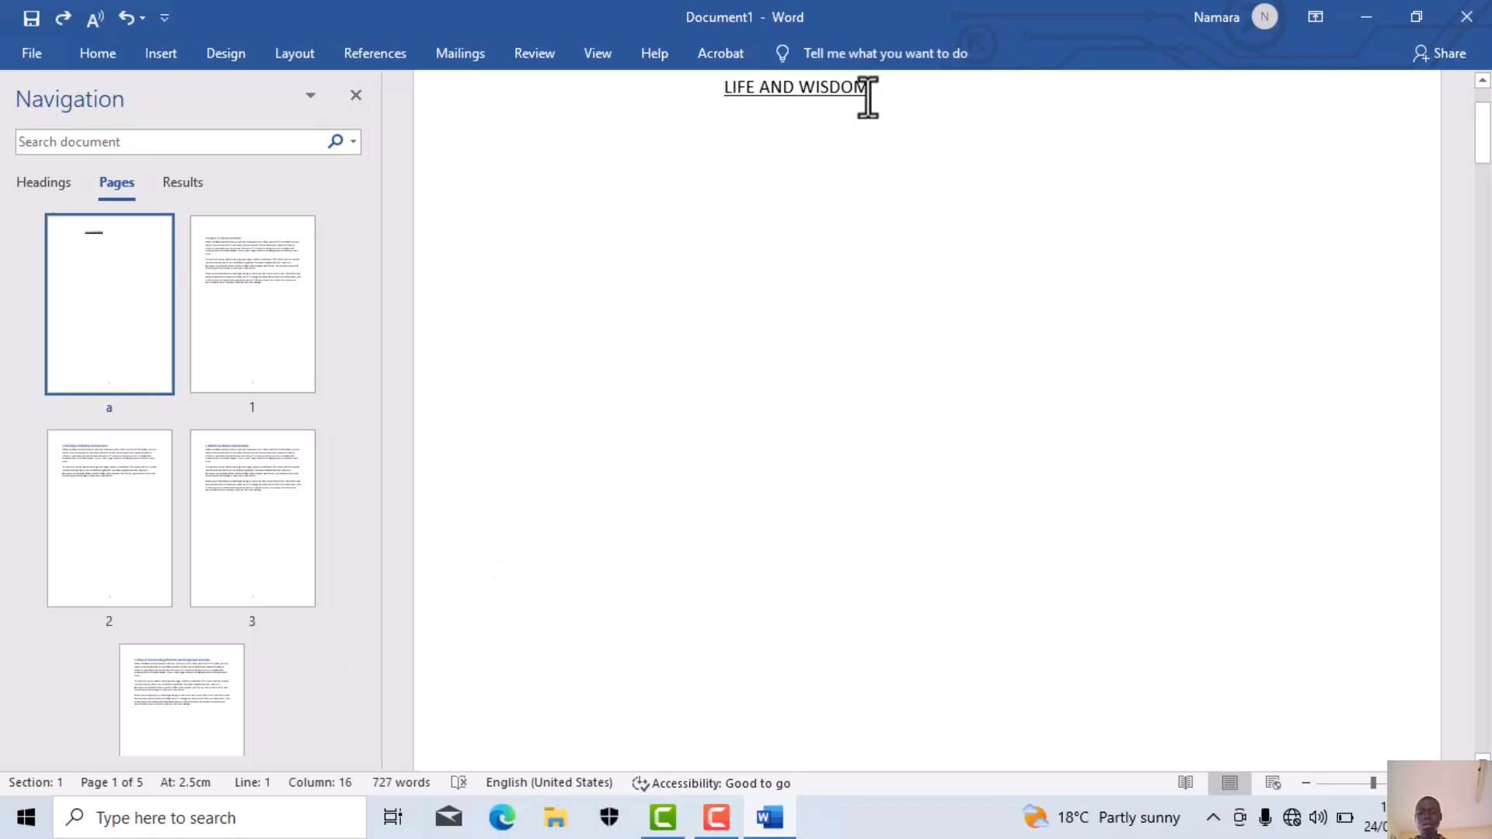
{"action": "key", "text": "Return"}
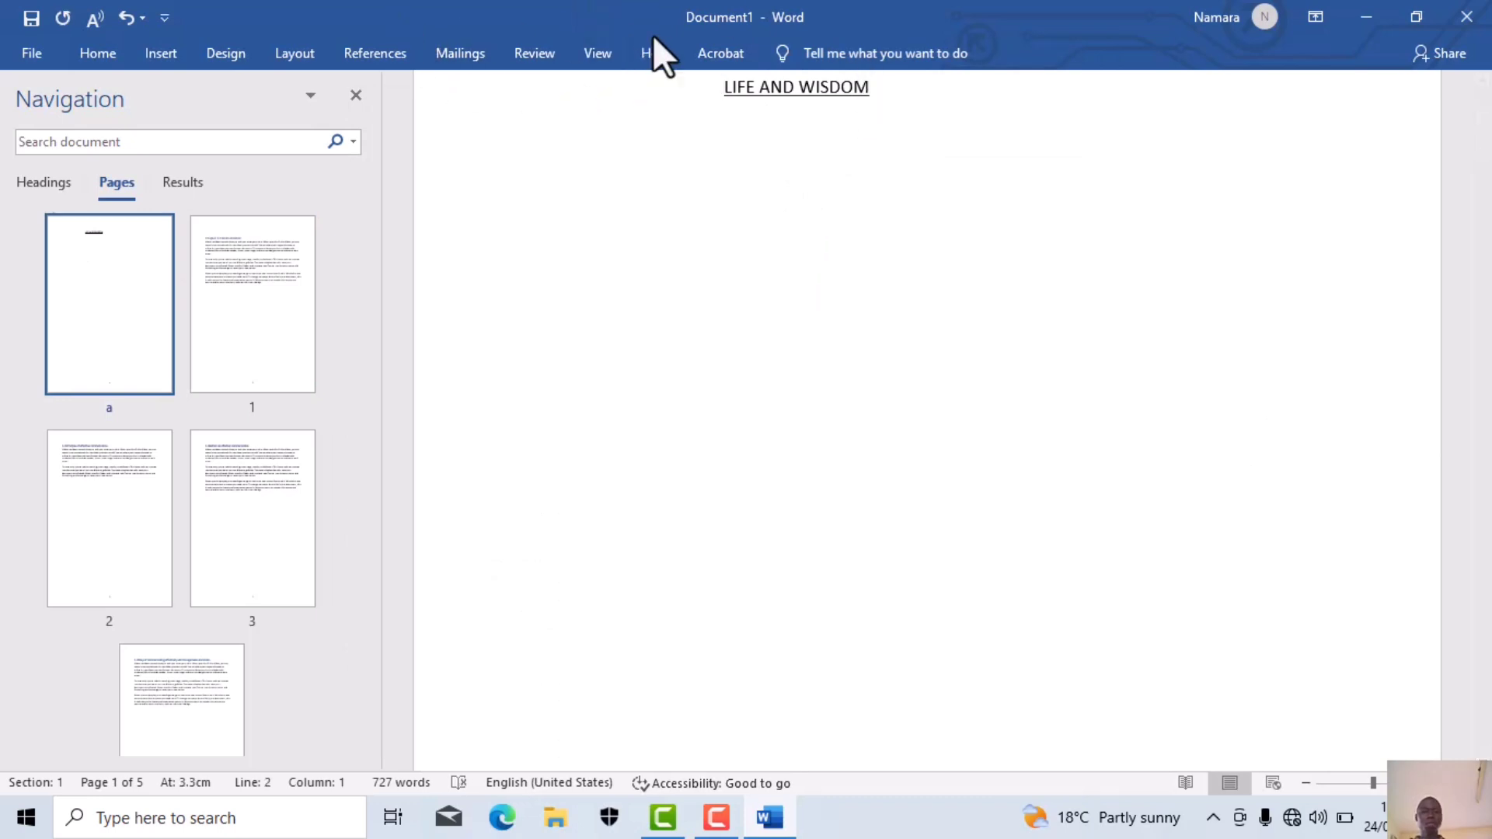
{"action": "left_click", "coordinate": [855, 56]}
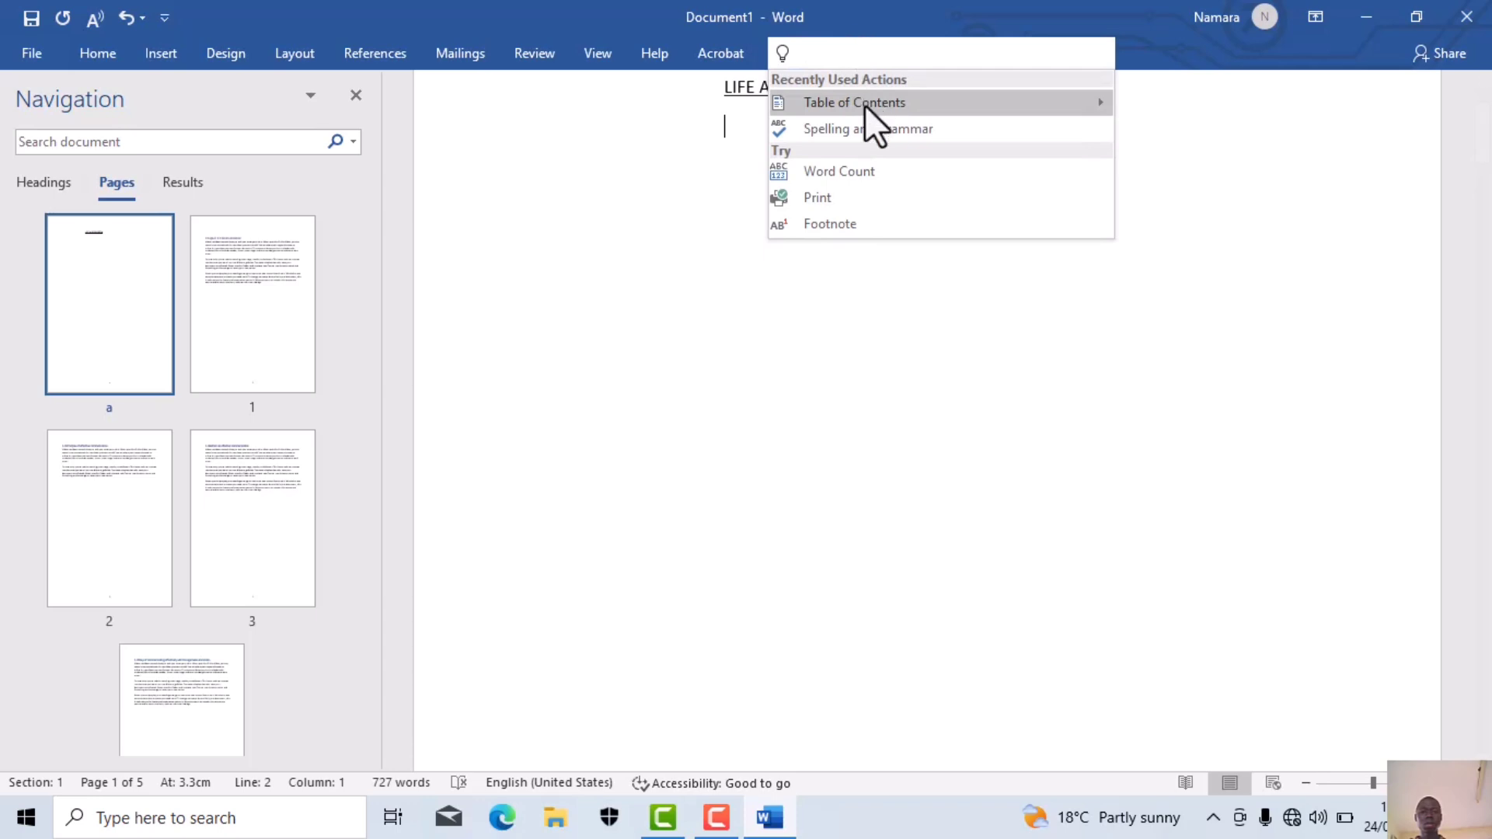
{"action": "mouse_move", "coordinate": [864, 104]}
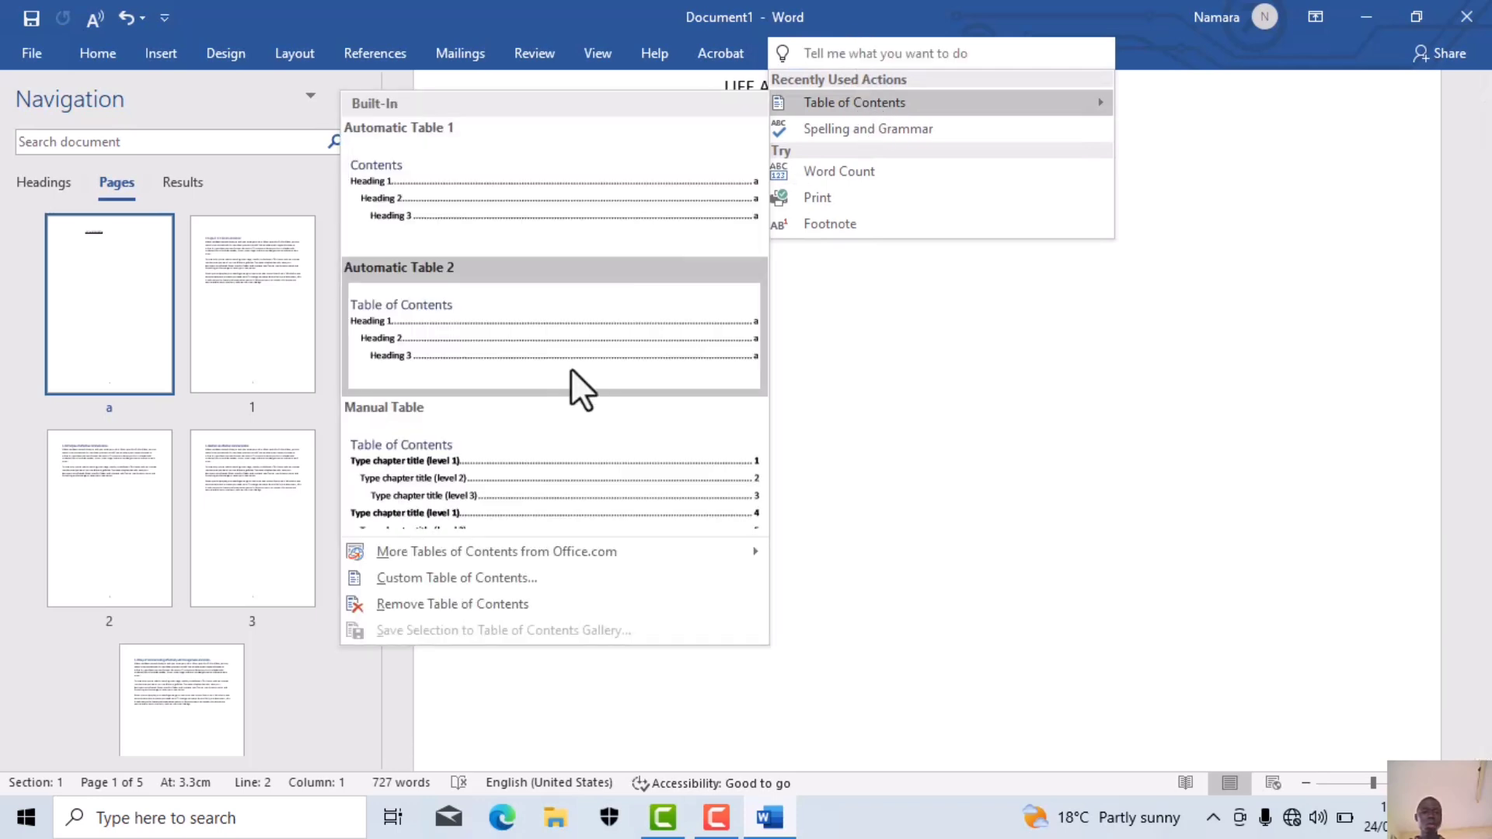
{"action": "left_click", "coordinate": [570, 371]}
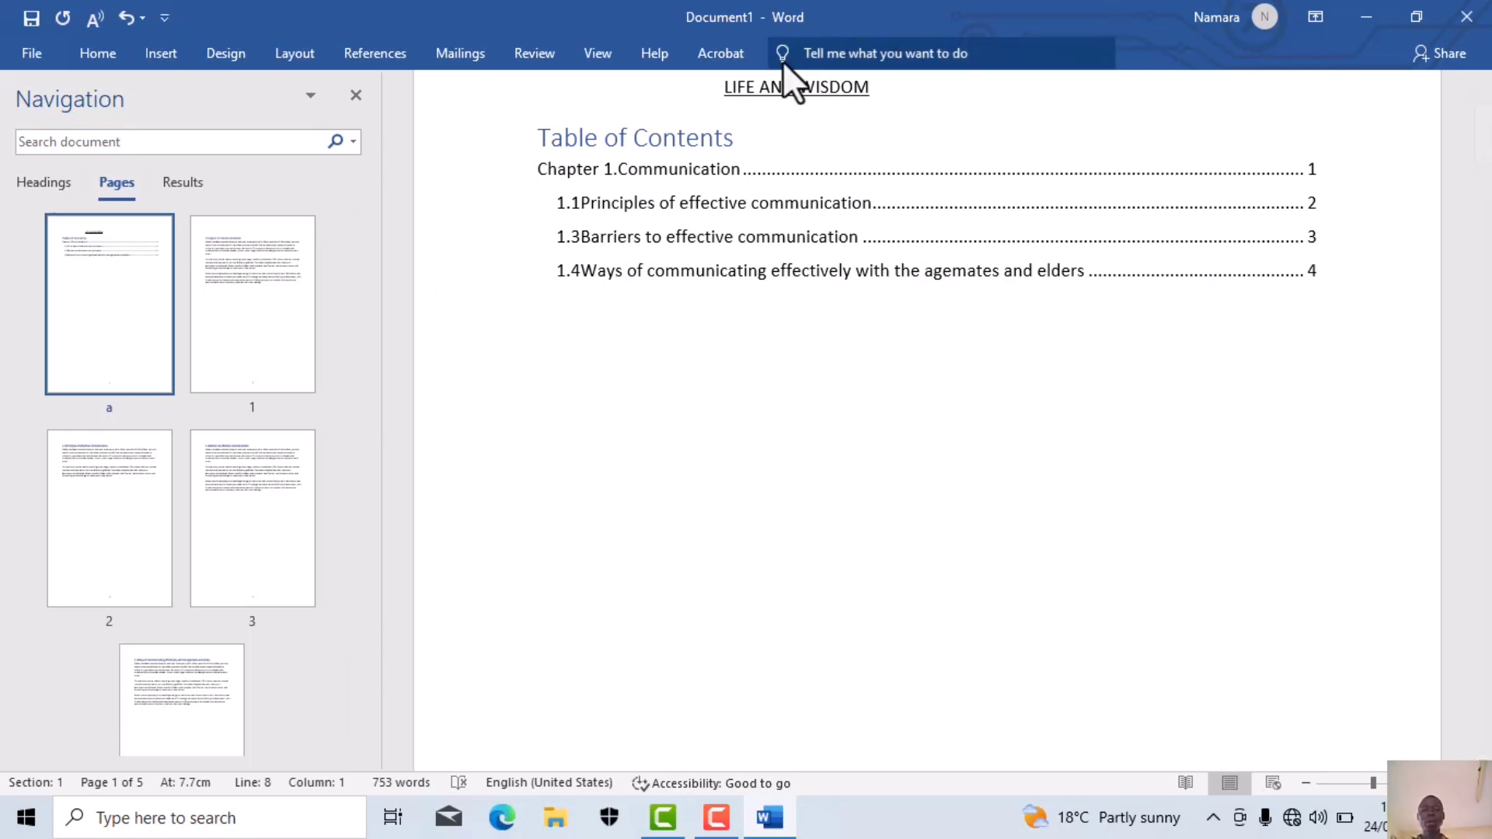
Insert a page break before the "LIFE AND WISDOM" title above the table of contents and go to the new blank first page
{"action": "left_click", "coordinate": [720, 87]}
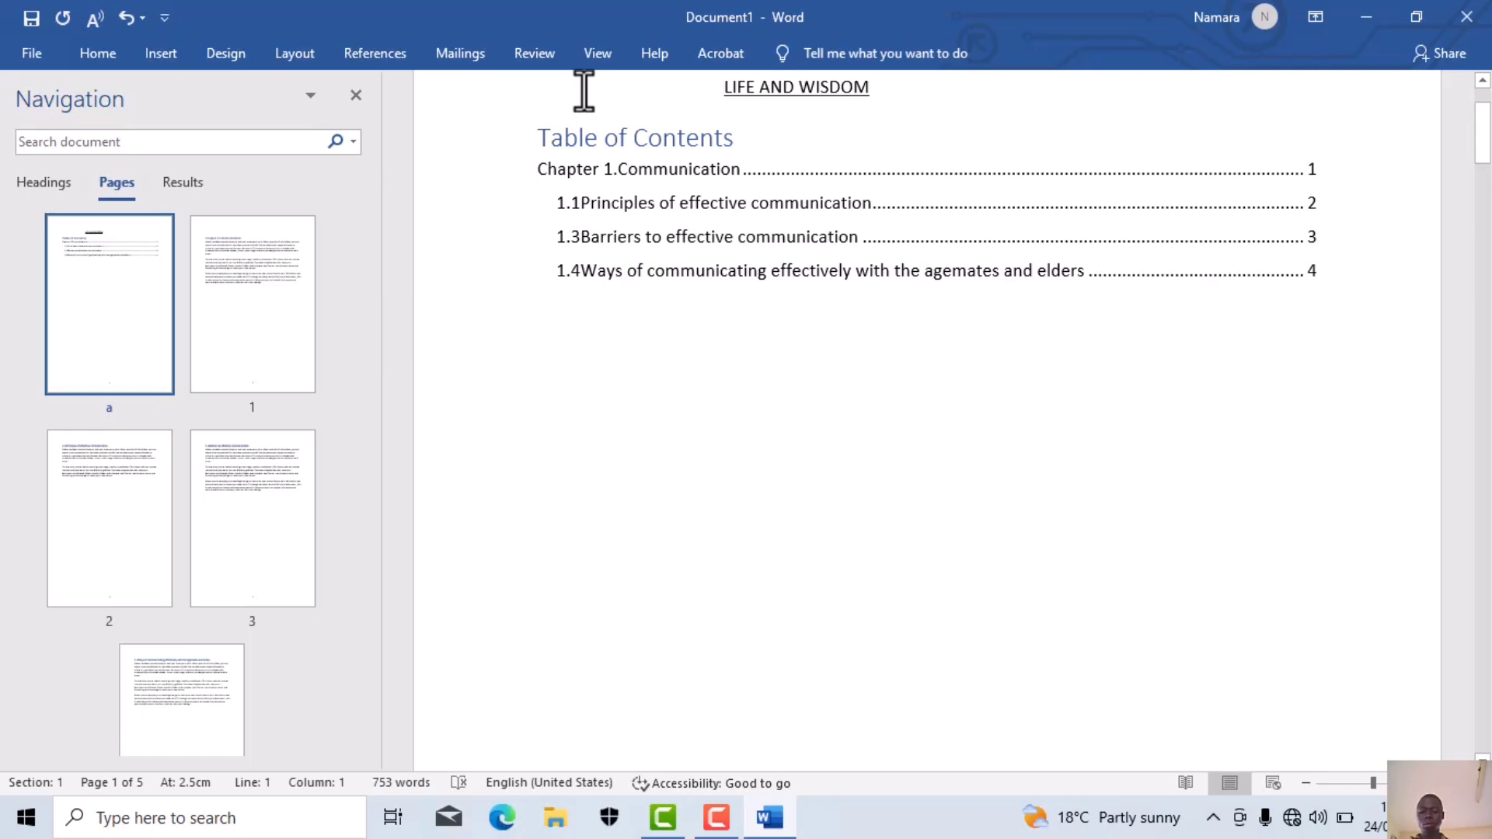
{"action": "key", "text": "ctrl+Return"}
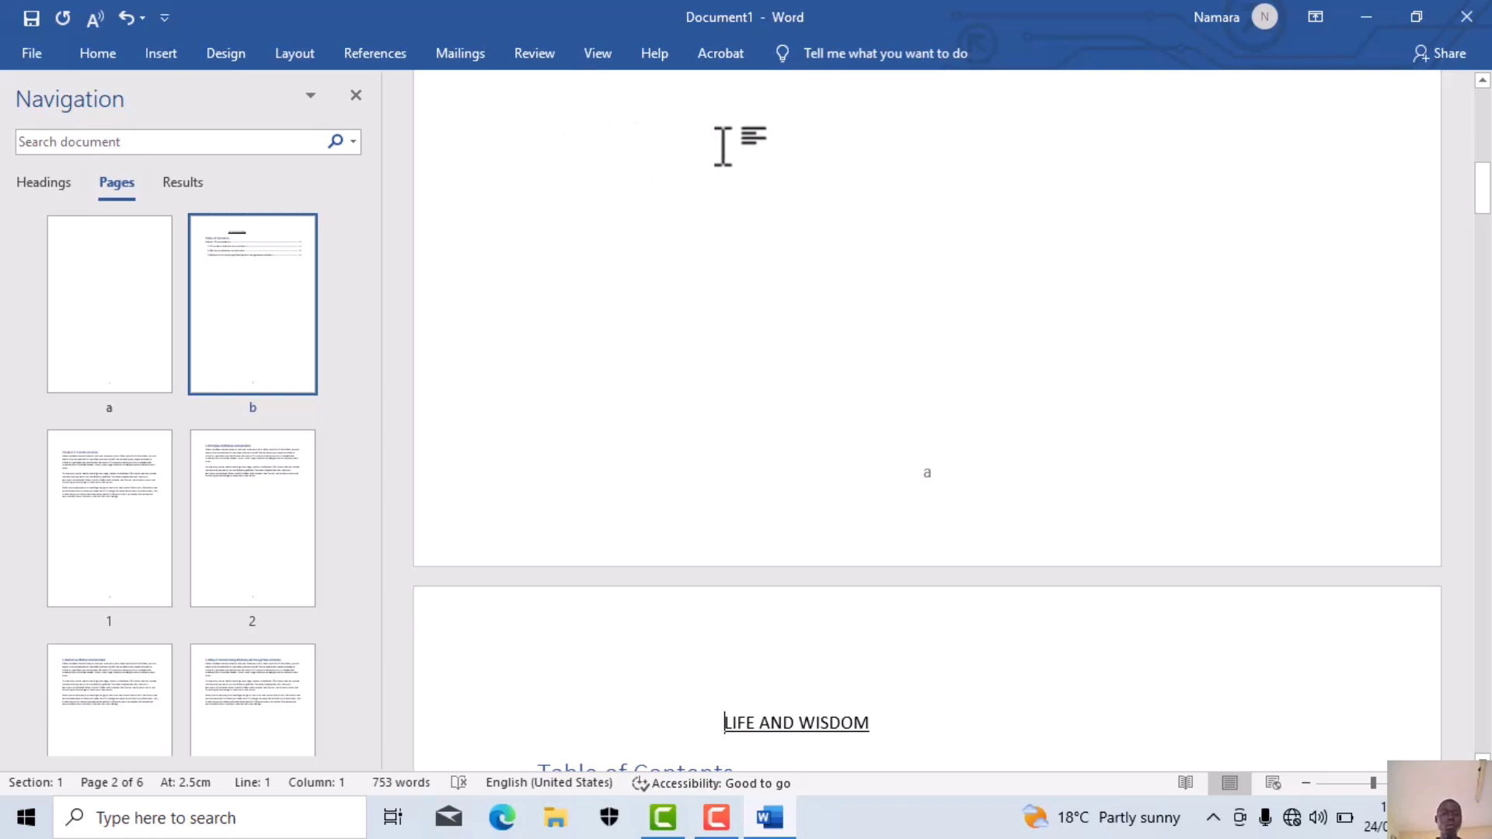
{"action": "left_click", "coordinate": [79, 267]}
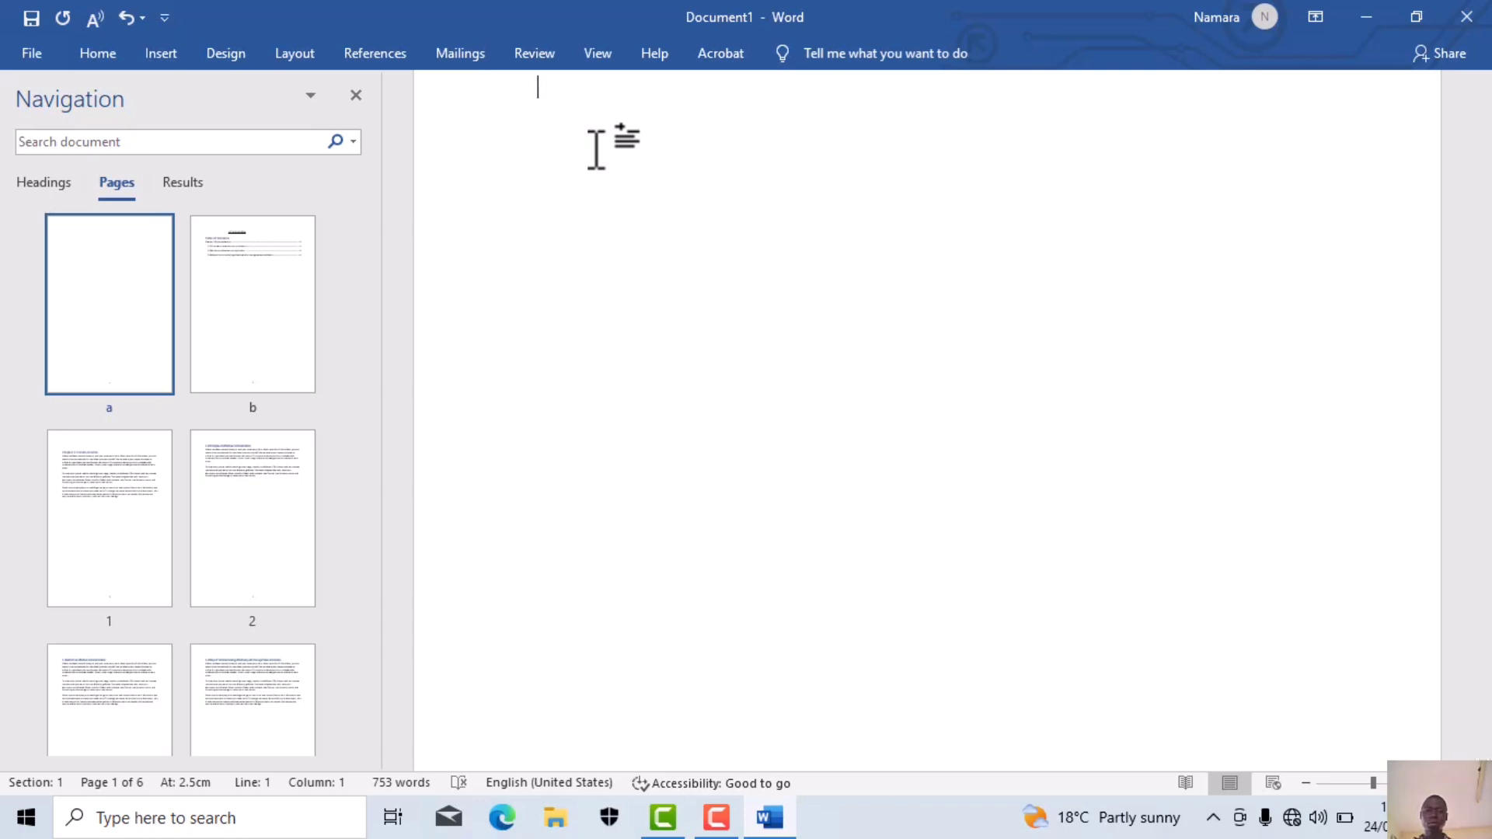
{"action": "scroll", "coordinate": [596, 147], "scroll_direction": "down", "scroll_amount": 5}
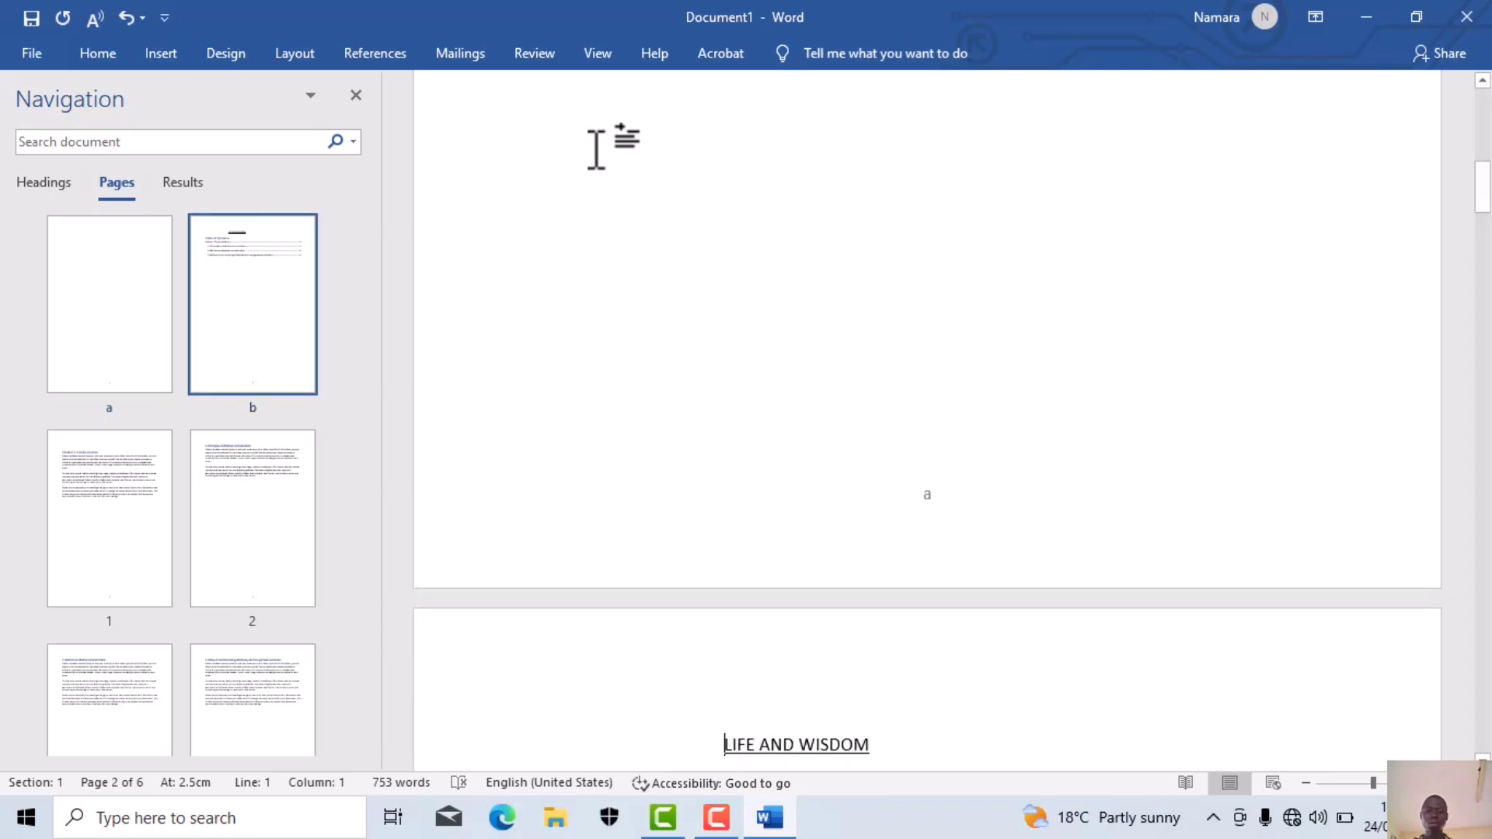
{"action": "scroll", "coordinate": [596, 148], "scroll_direction": "up", "scroll_amount": 5}
{"action": "scroll", "coordinate": [596, 147], "scroll_direction": "up", "scroll_amount": 2}
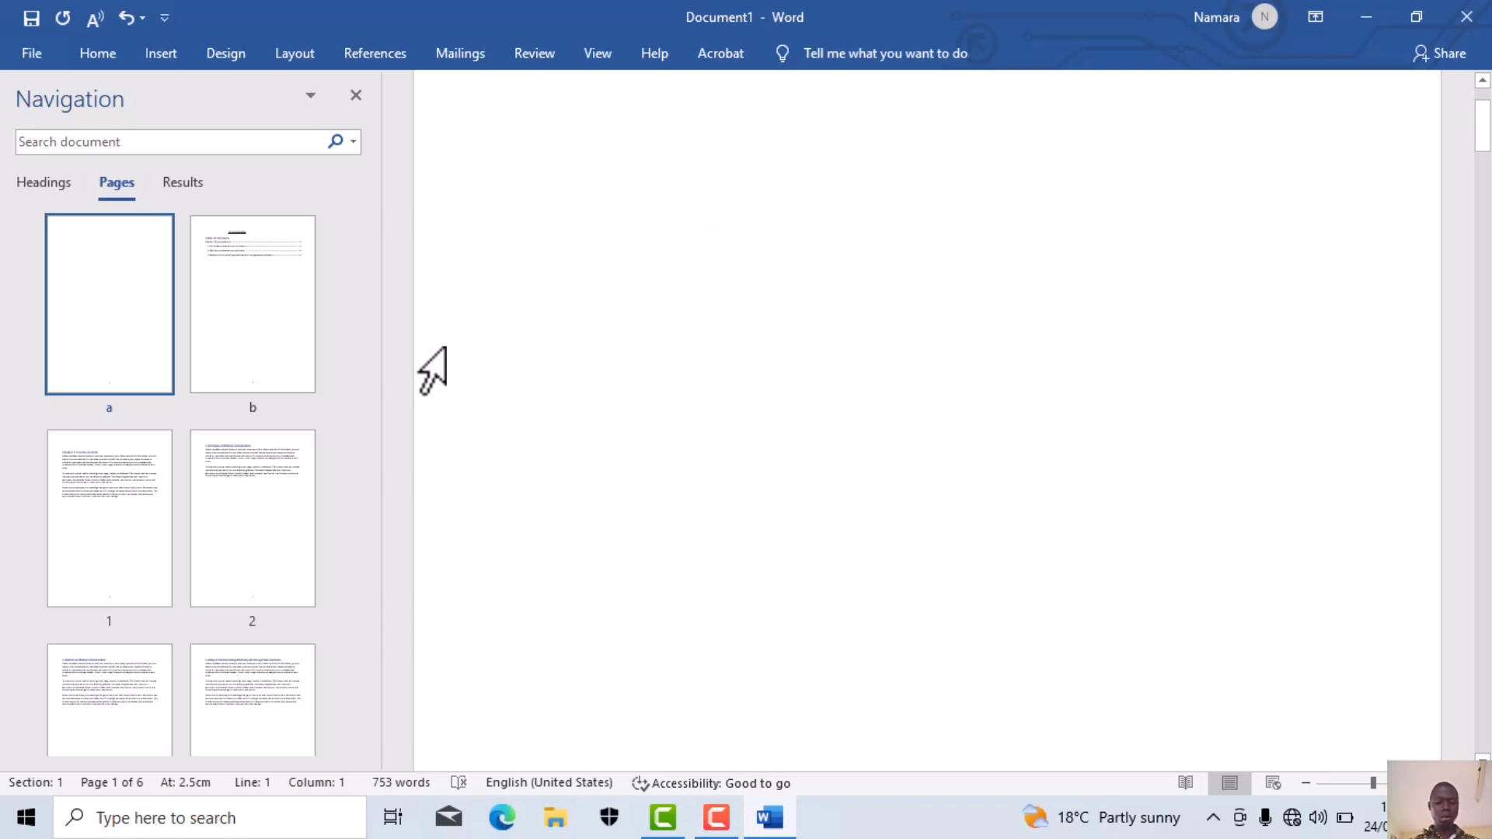
Enter "BACKGROUND" and "INTRODUCTION" on separate lines of the blank first page
{"action": "type", "text": "BAC"}
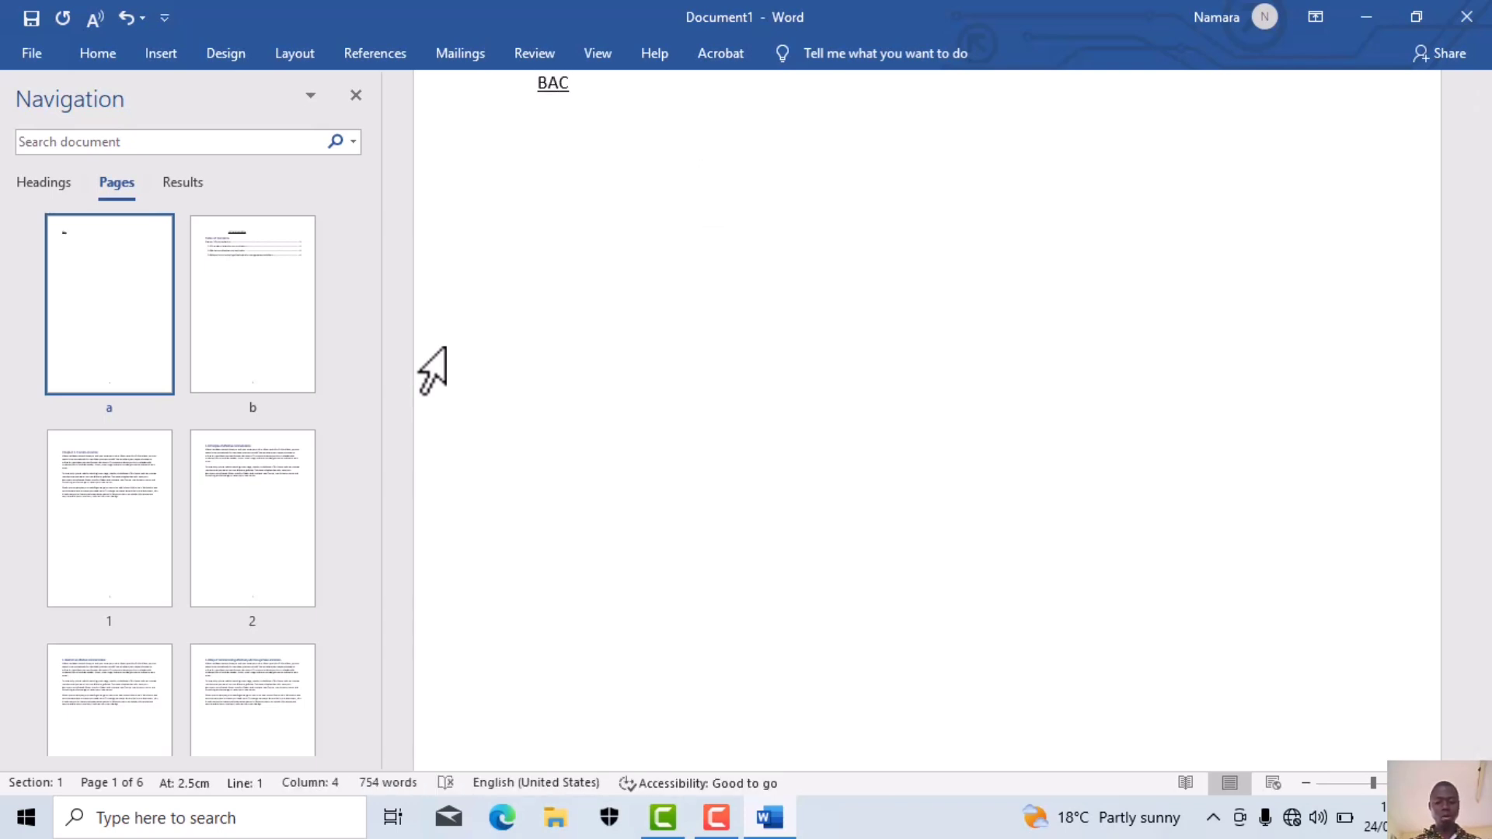
{"action": "type", "text": "KGROUND"}
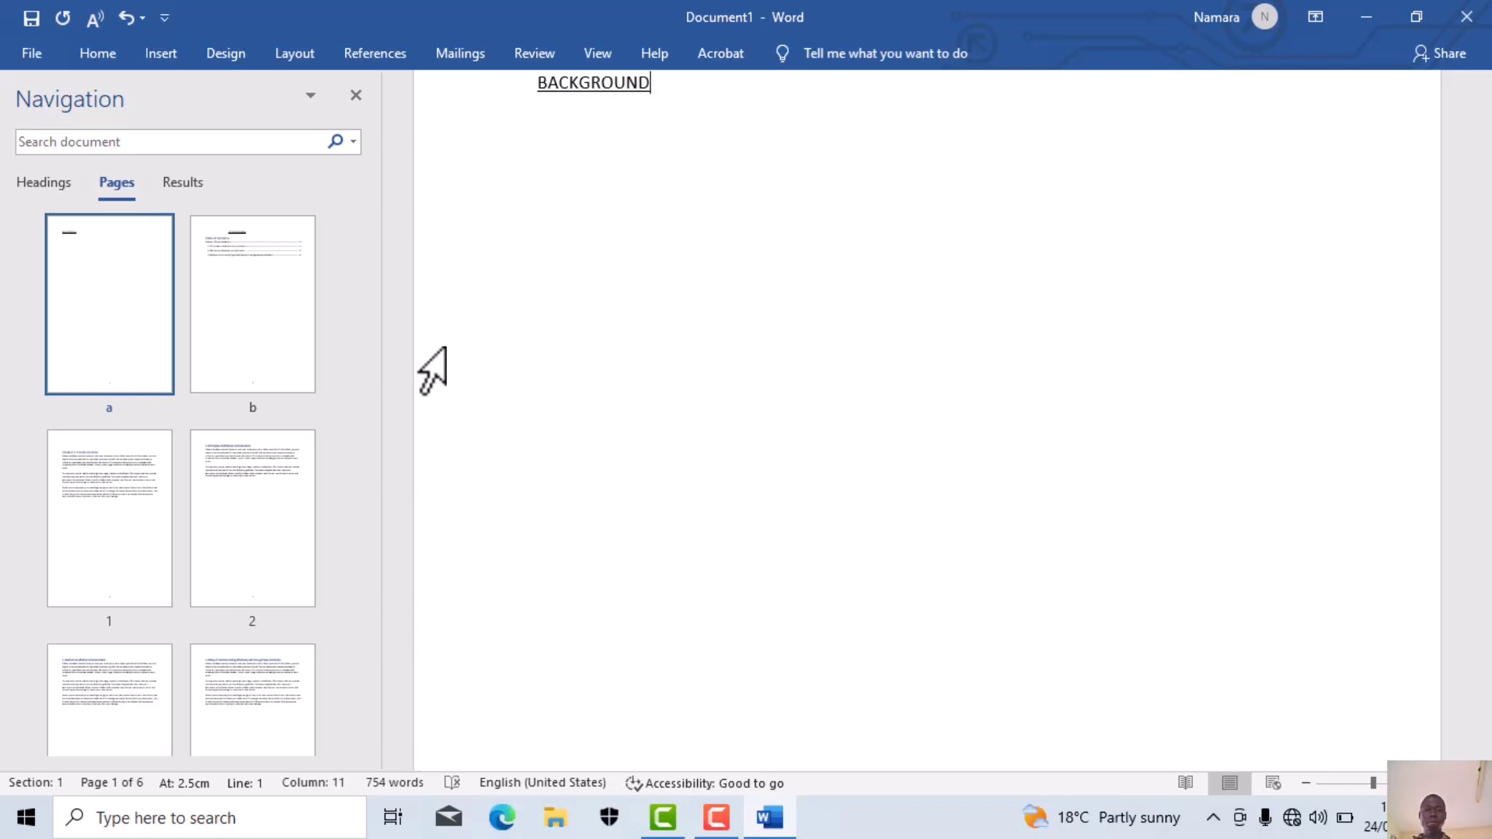
{"action": "key", "text": "Return"}
{"action": "type", "text": "INT"}
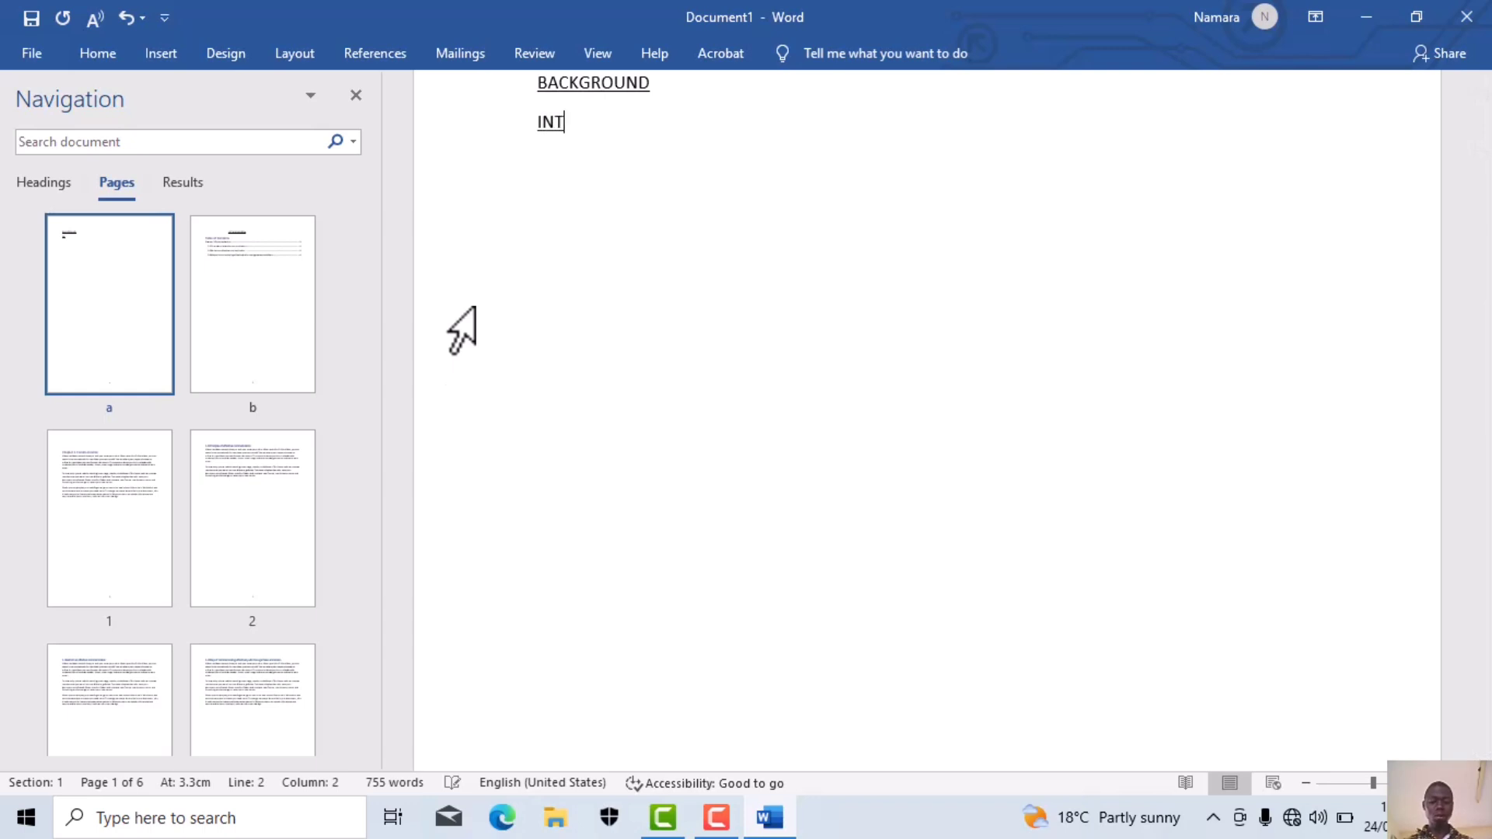
{"action": "type", "text": "RODU"}
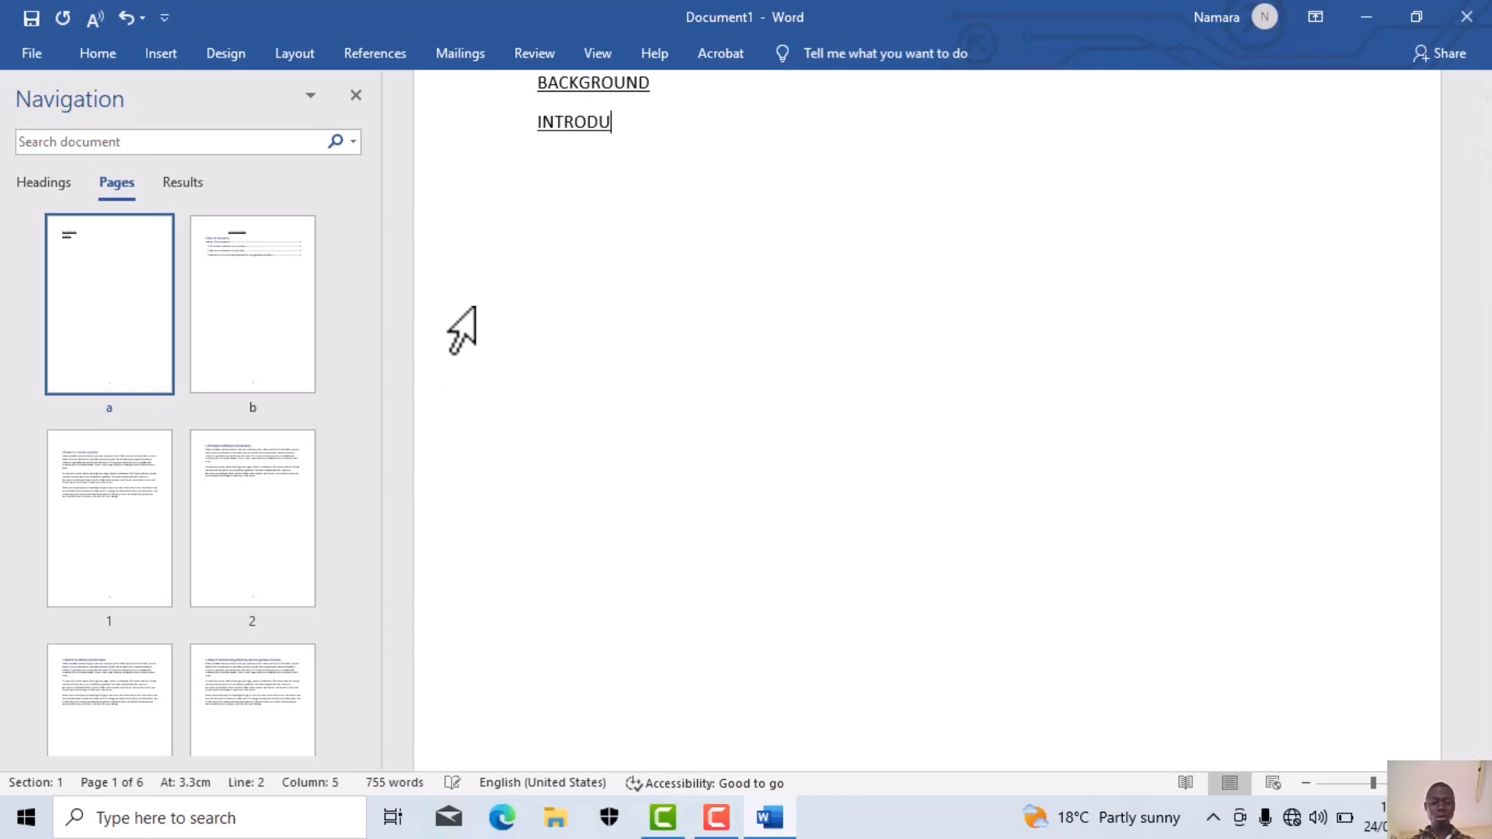
{"action": "type", "text": "CTION"}
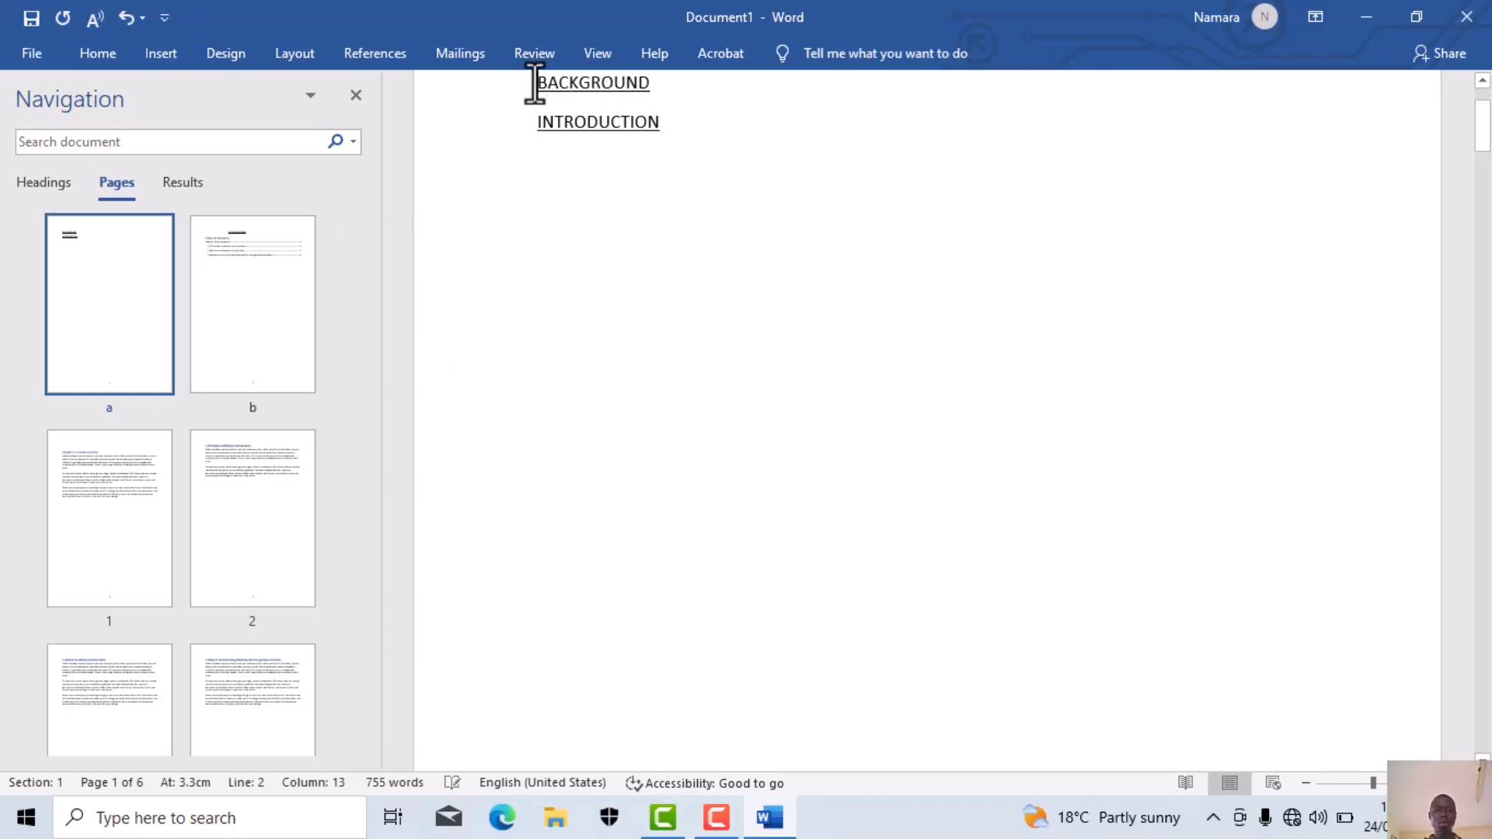
Add the title line "LIFE AND WISDOM" above "BACKGROUND" on the first page
{"action": "key", "text": "Return"}
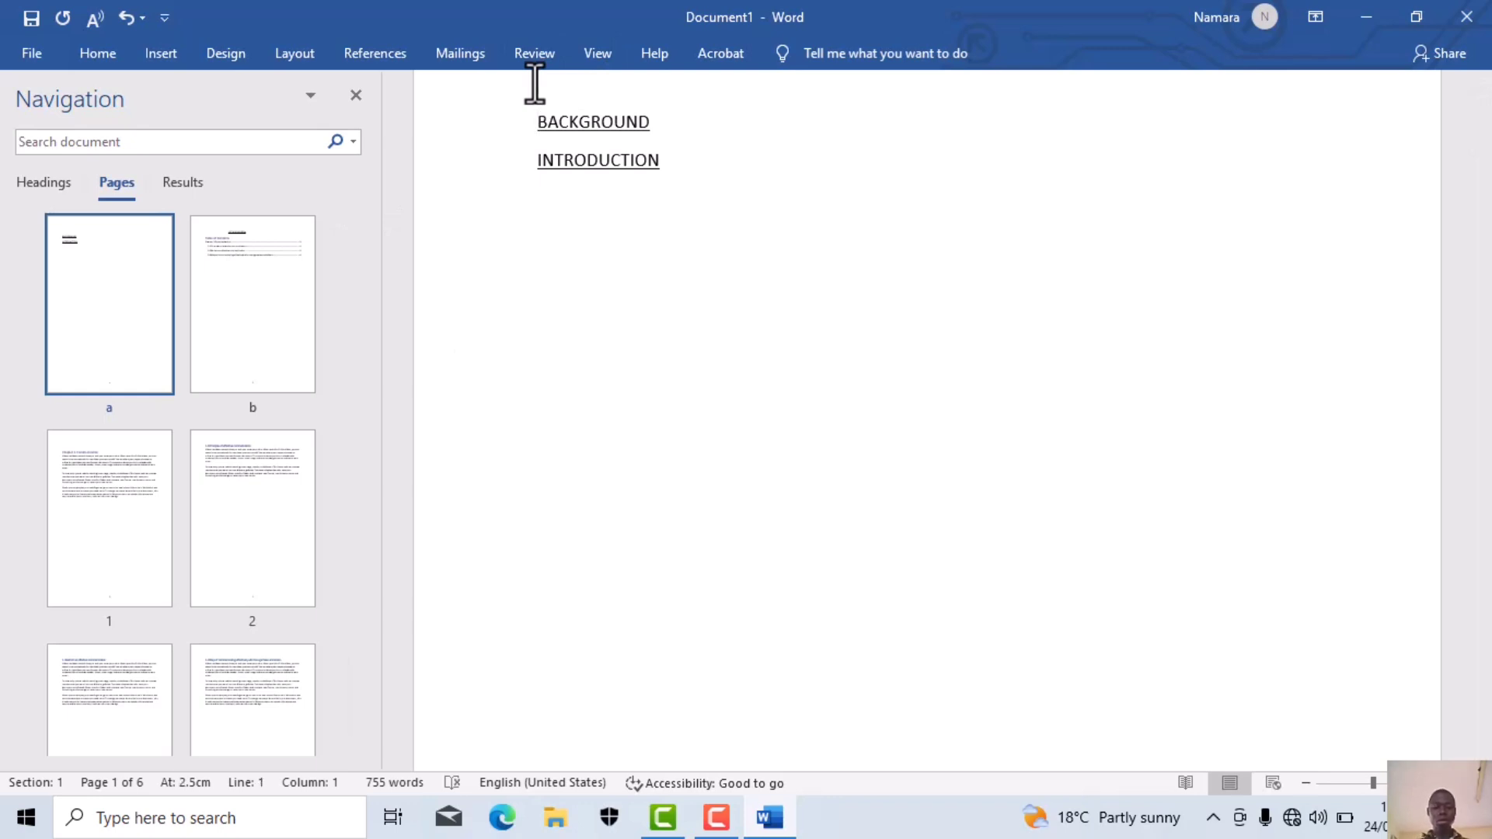
{"action": "type", "text": "LIFE A"}
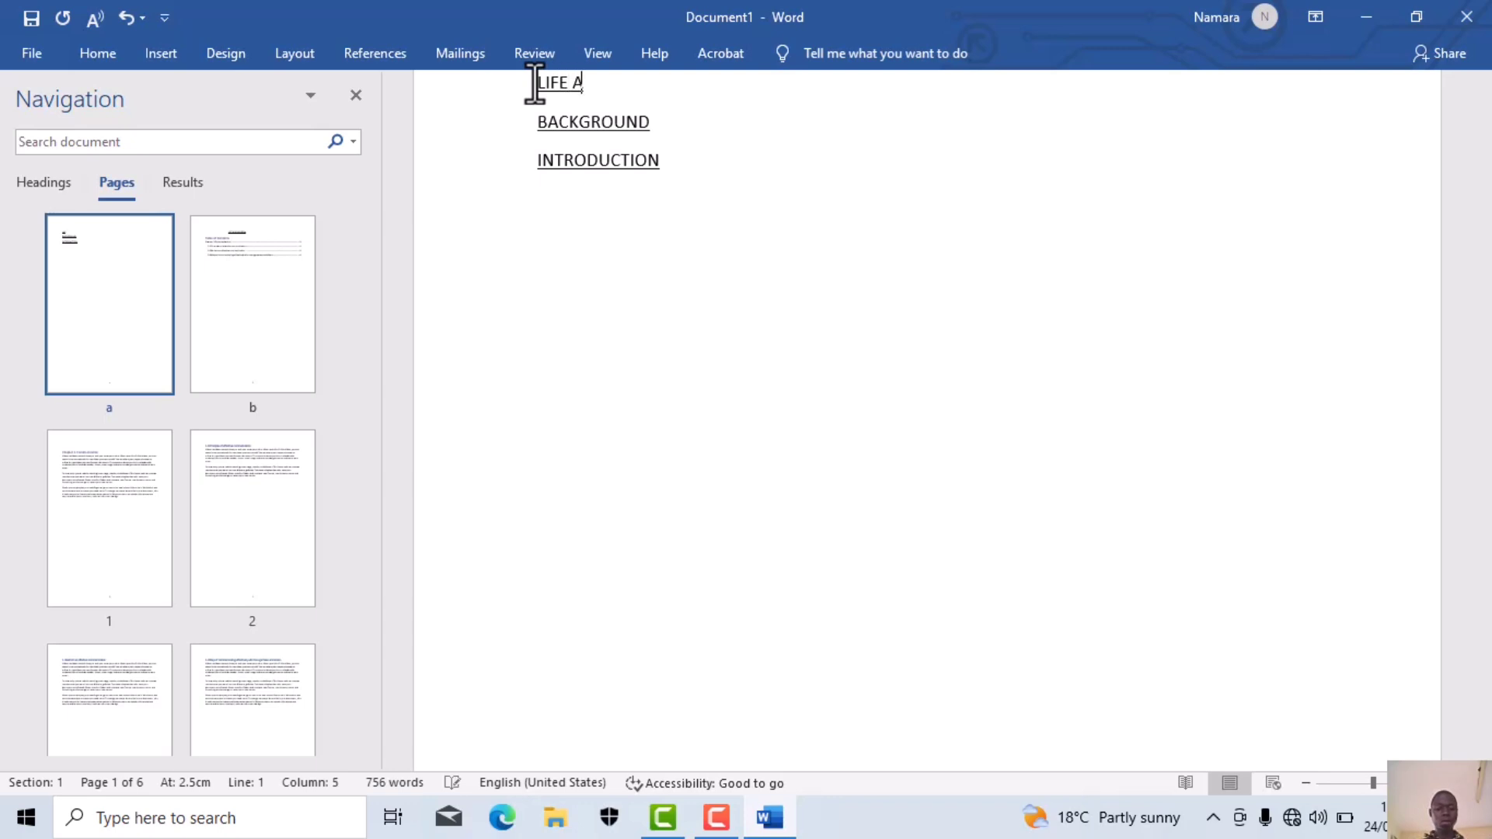
{"action": "type", "text": "ND WISDOM"}
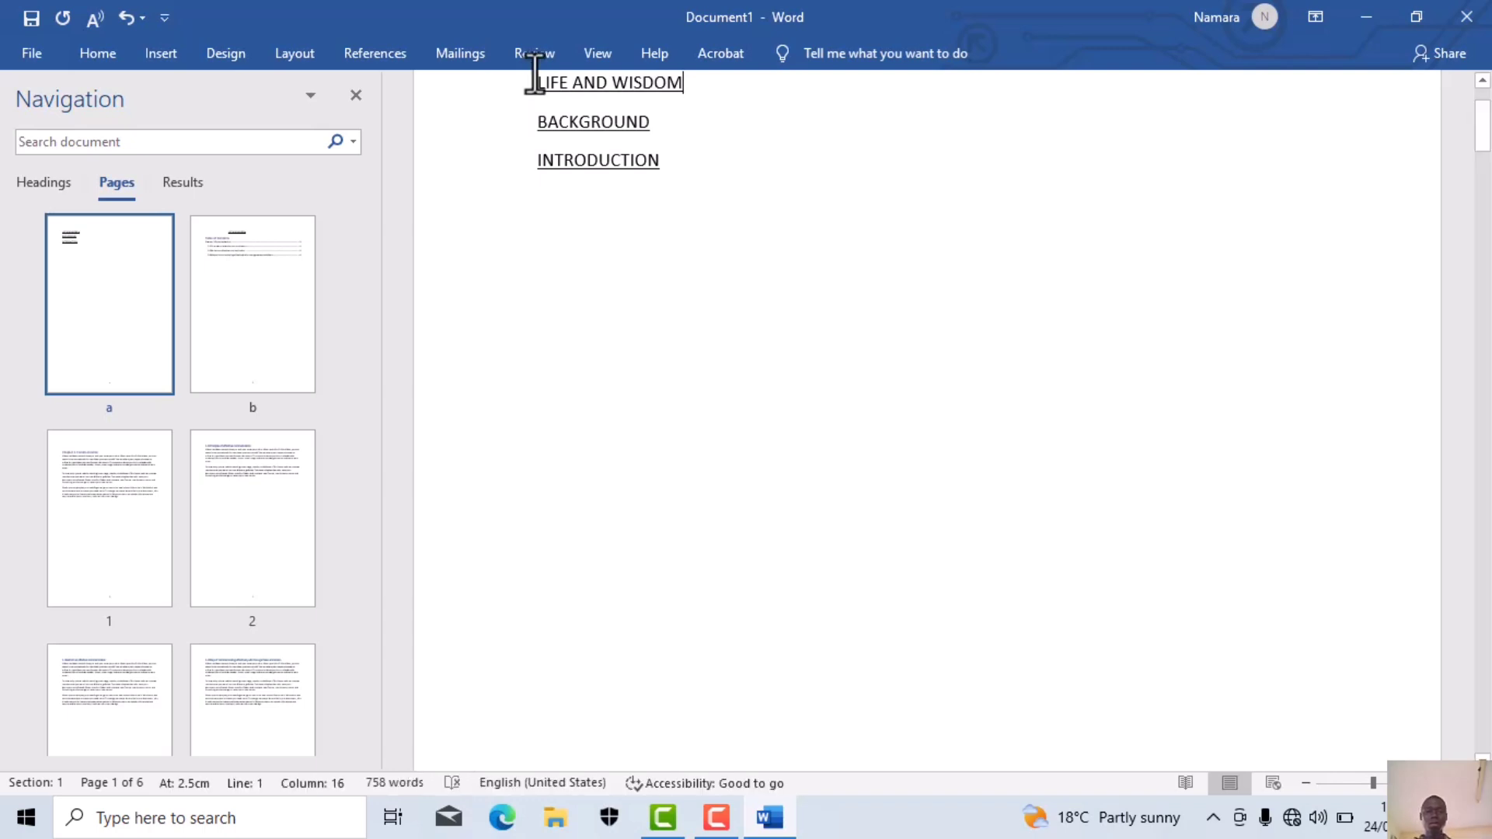
Centre the "LIFE AND WISDOM" title on the first page and make it bold
{"action": "left_click", "coordinate": [524, 92]}
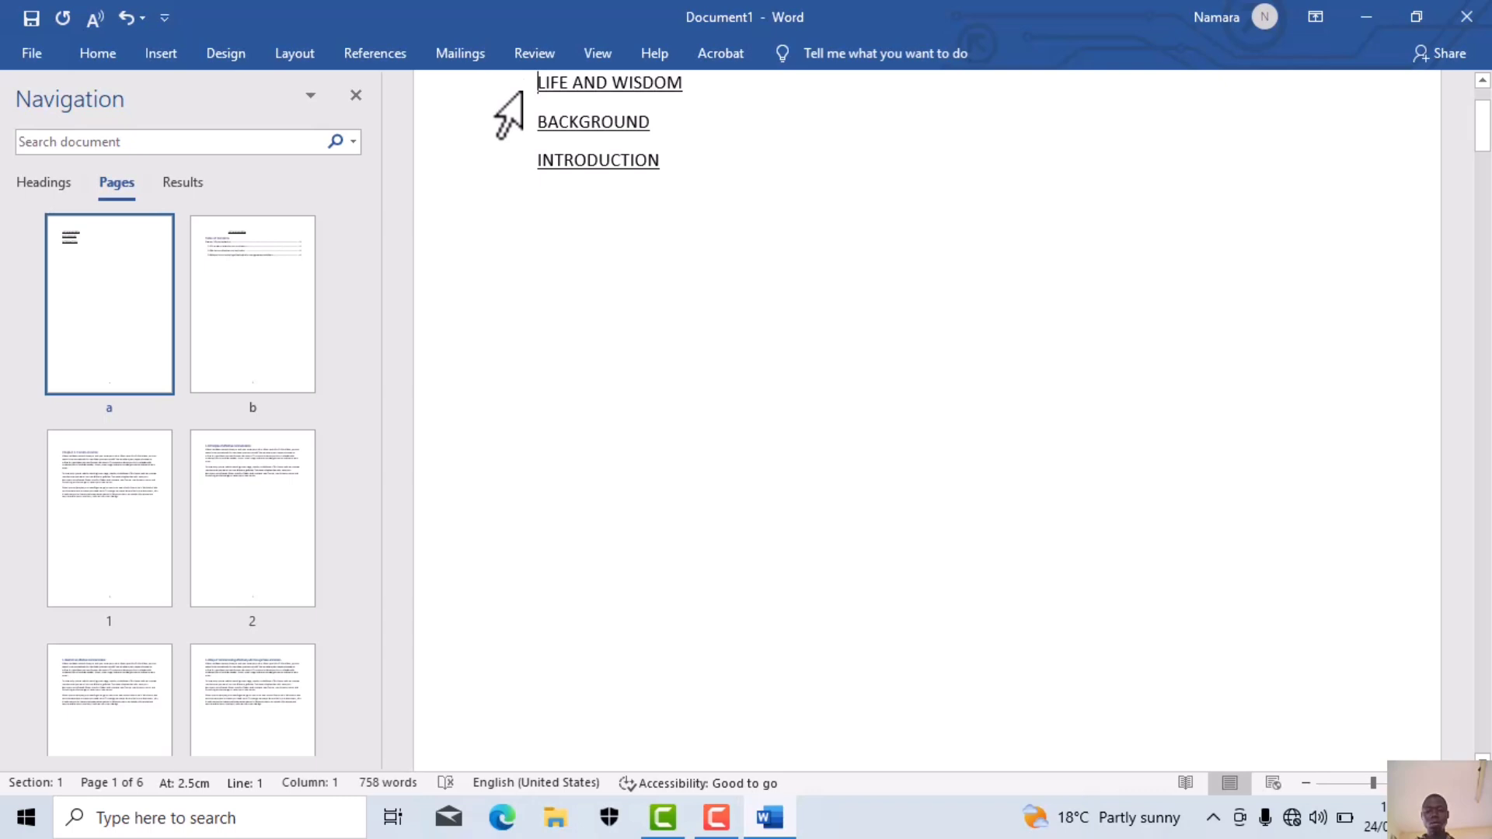
{"action": "left_click", "coordinate": [521, 93]}
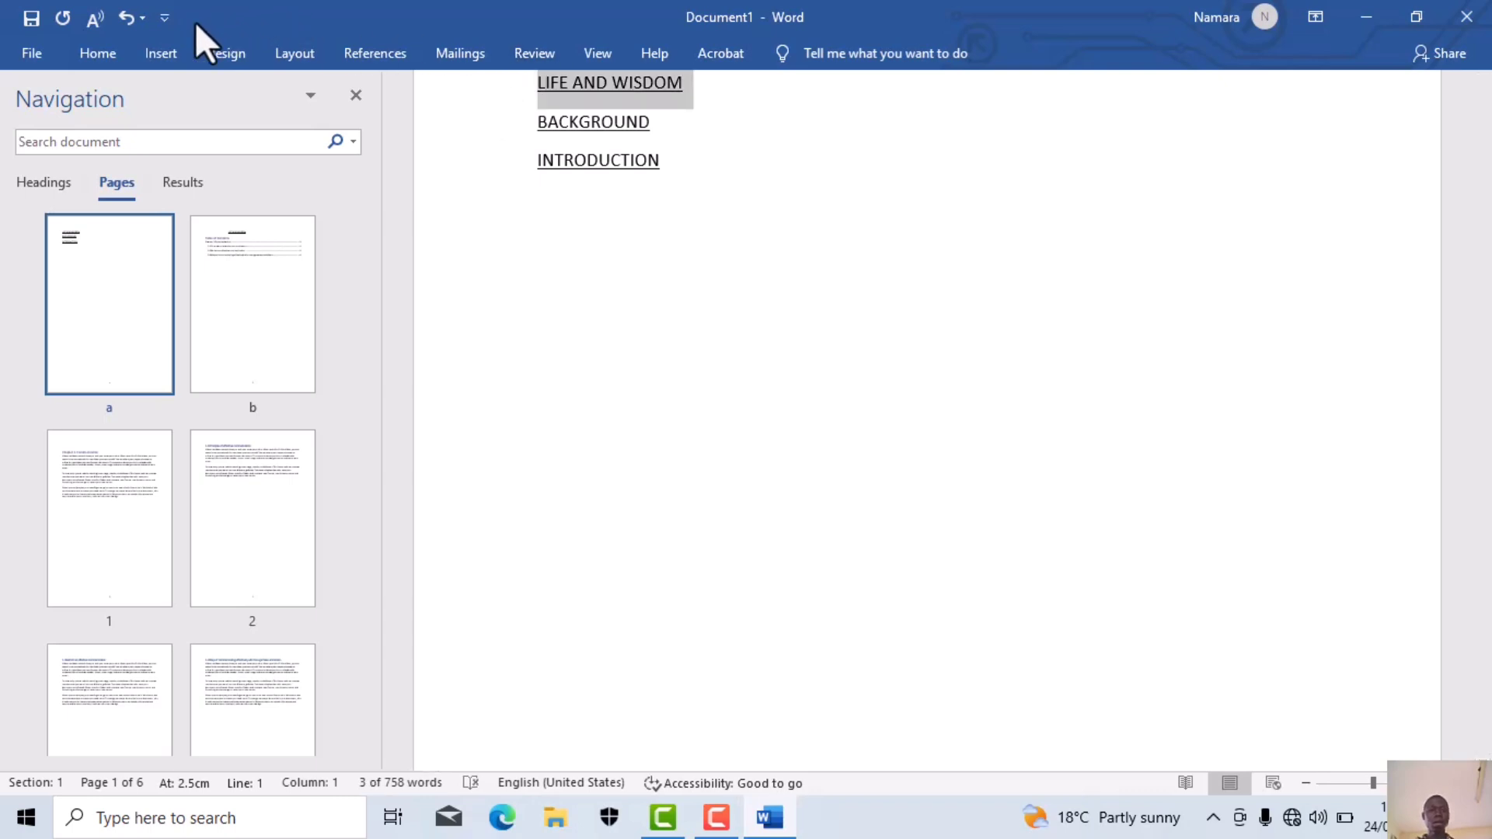
{"action": "left_click", "coordinate": [126, 52]}
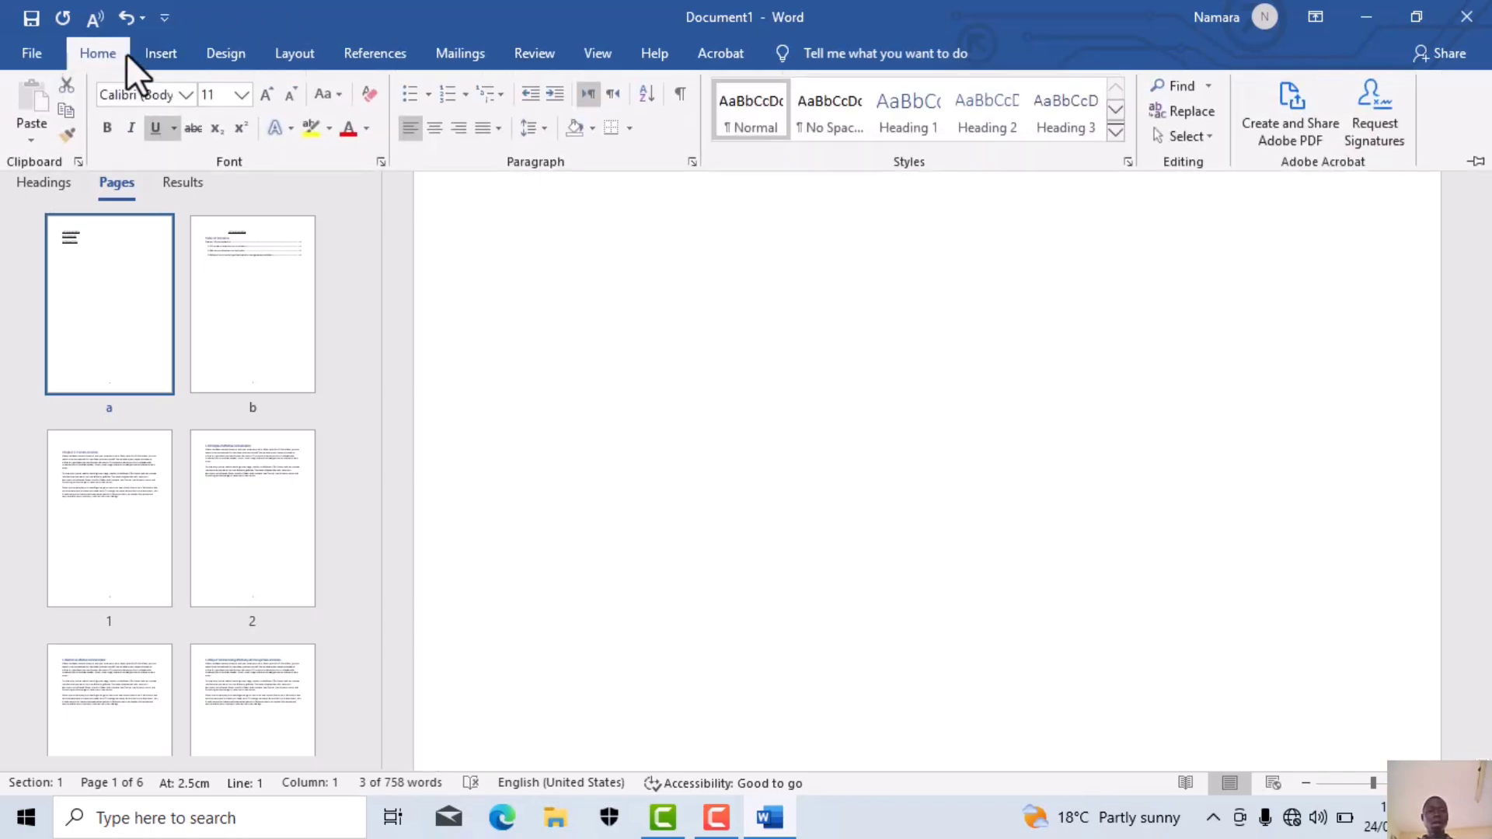
{"action": "left_click", "coordinate": [435, 128]}
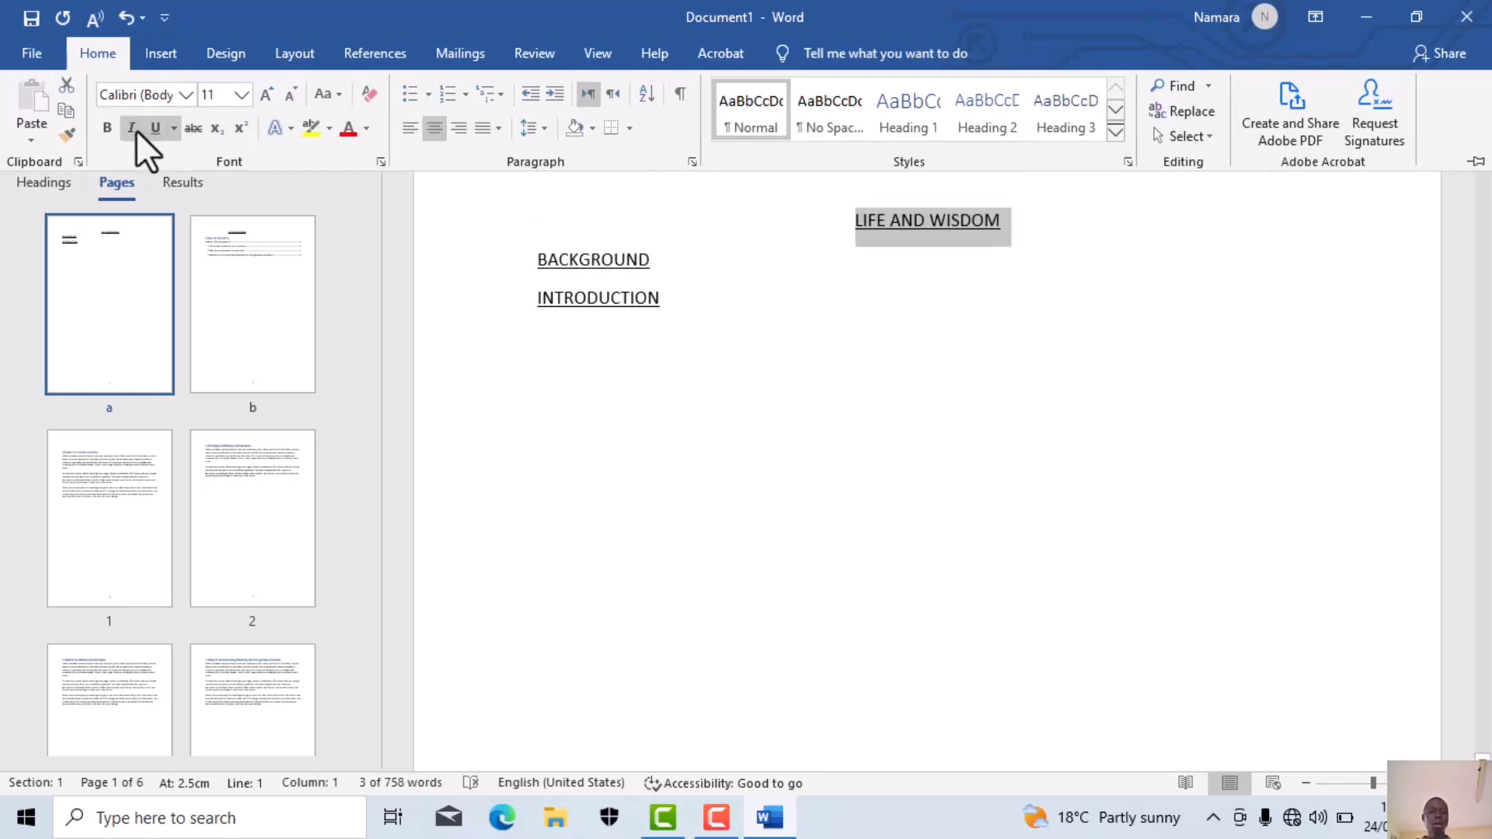
{"action": "left_click", "coordinate": [98, 132]}
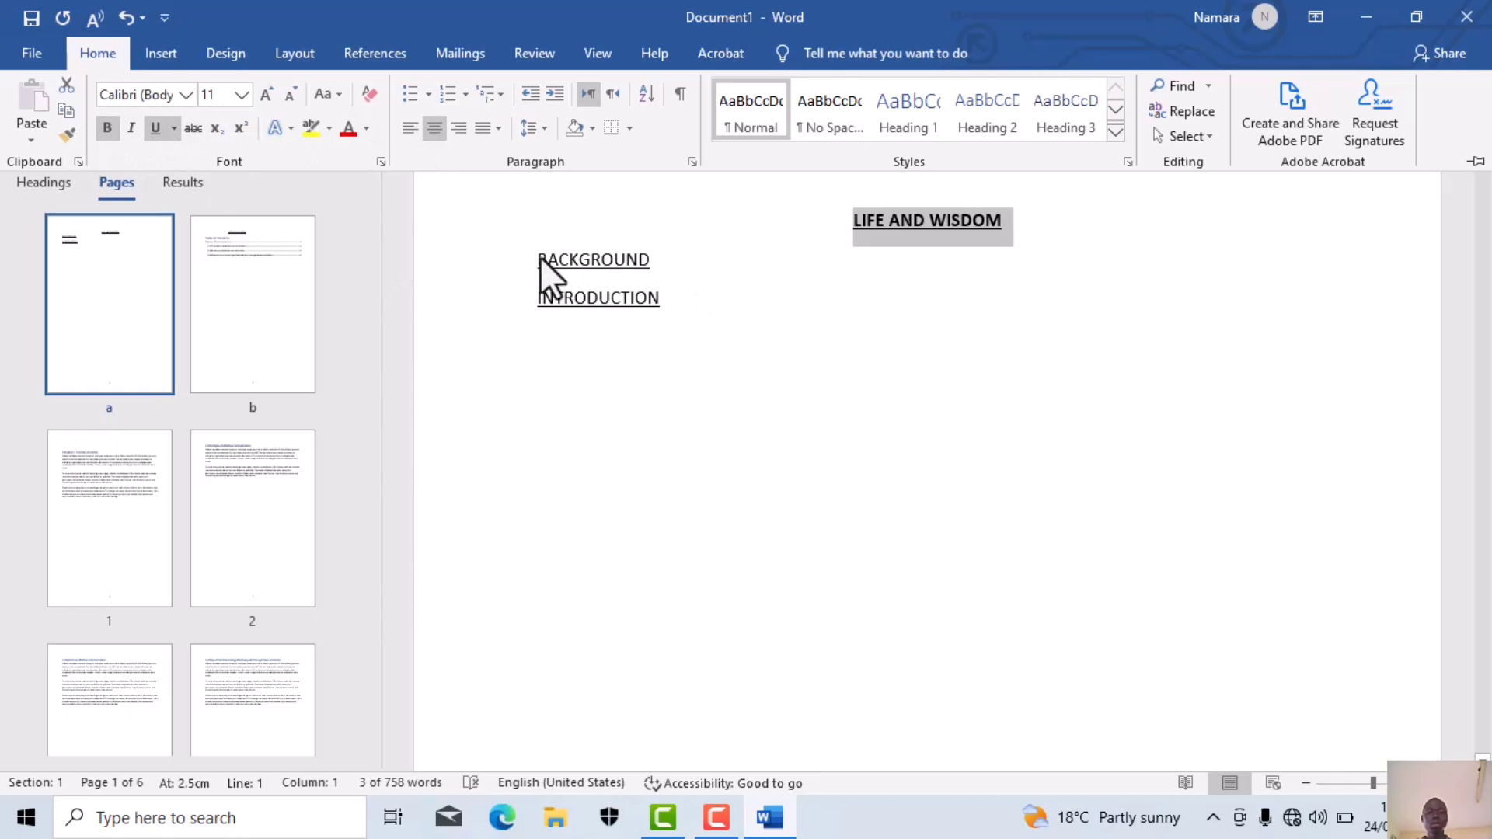
{"action": "key", "text": "Escape"}
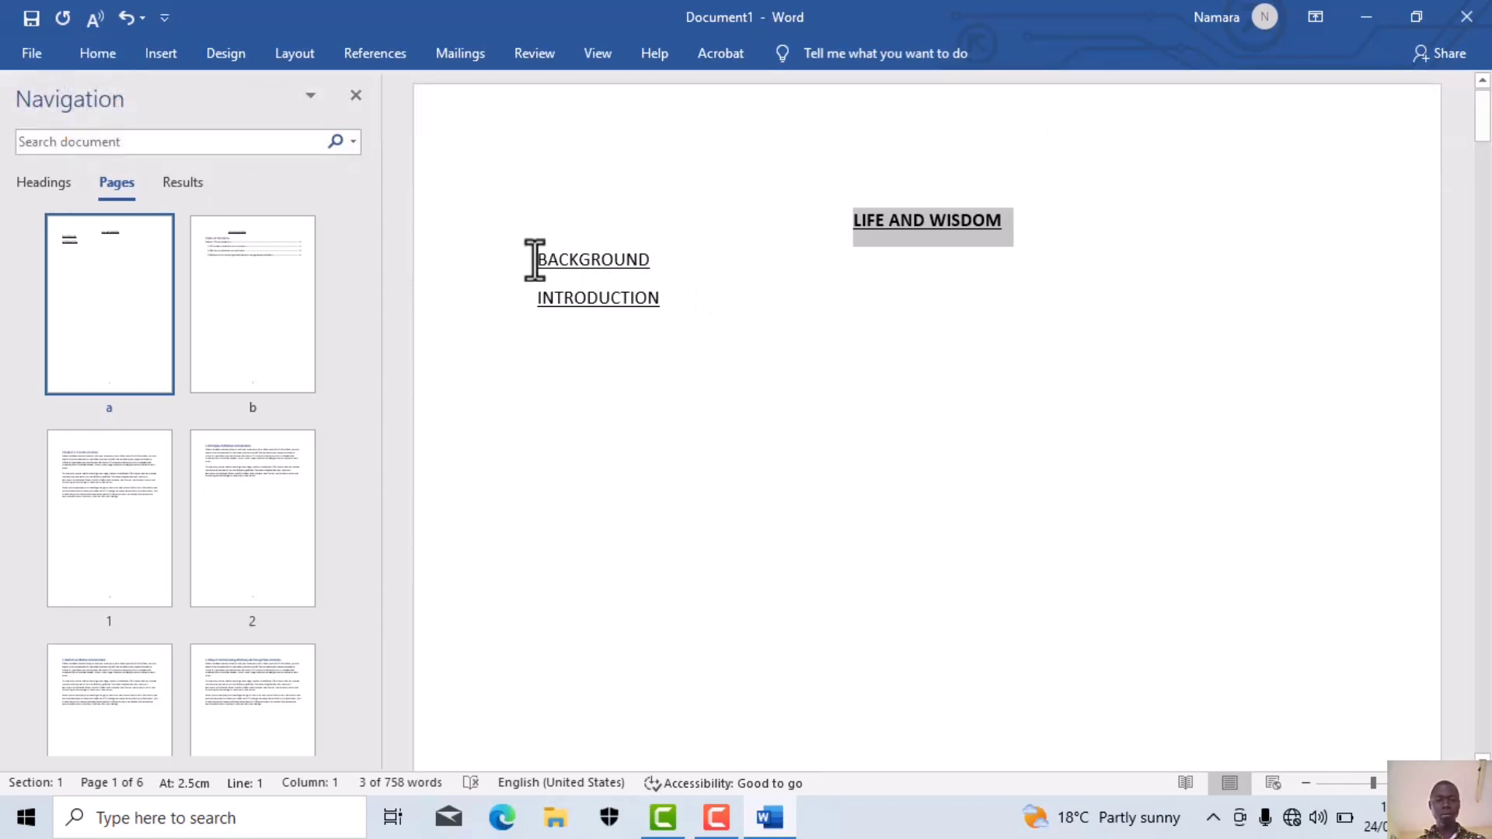
Prefix the "BACKGROUND" heading with "A." and the "INTRODUCTION" heading with "A.1"
{"action": "left_click", "coordinate": [534, 260]}
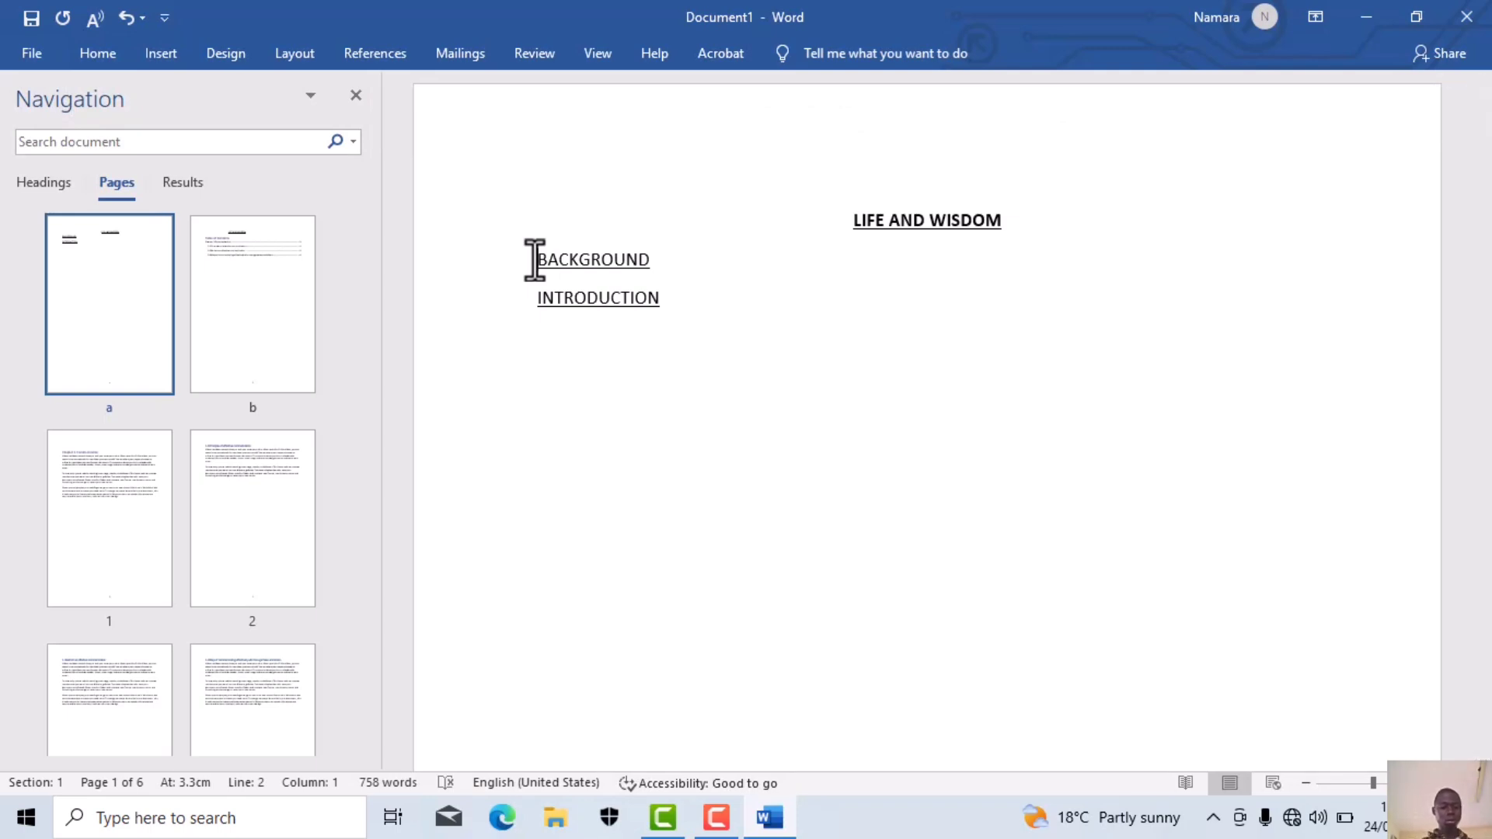
{"action": "type", "text": "A"}
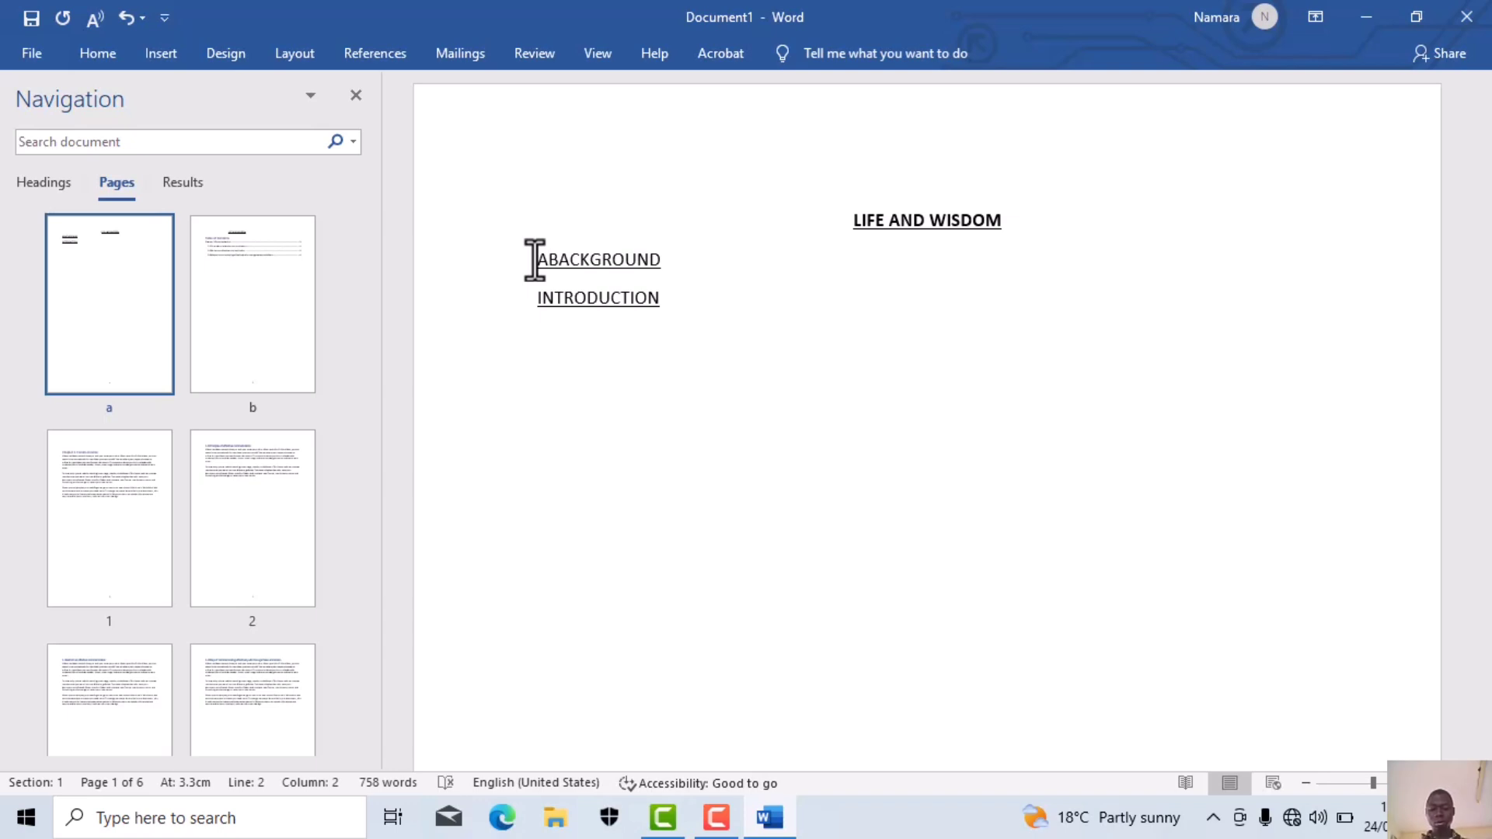
{"action": "type", "text": "."}
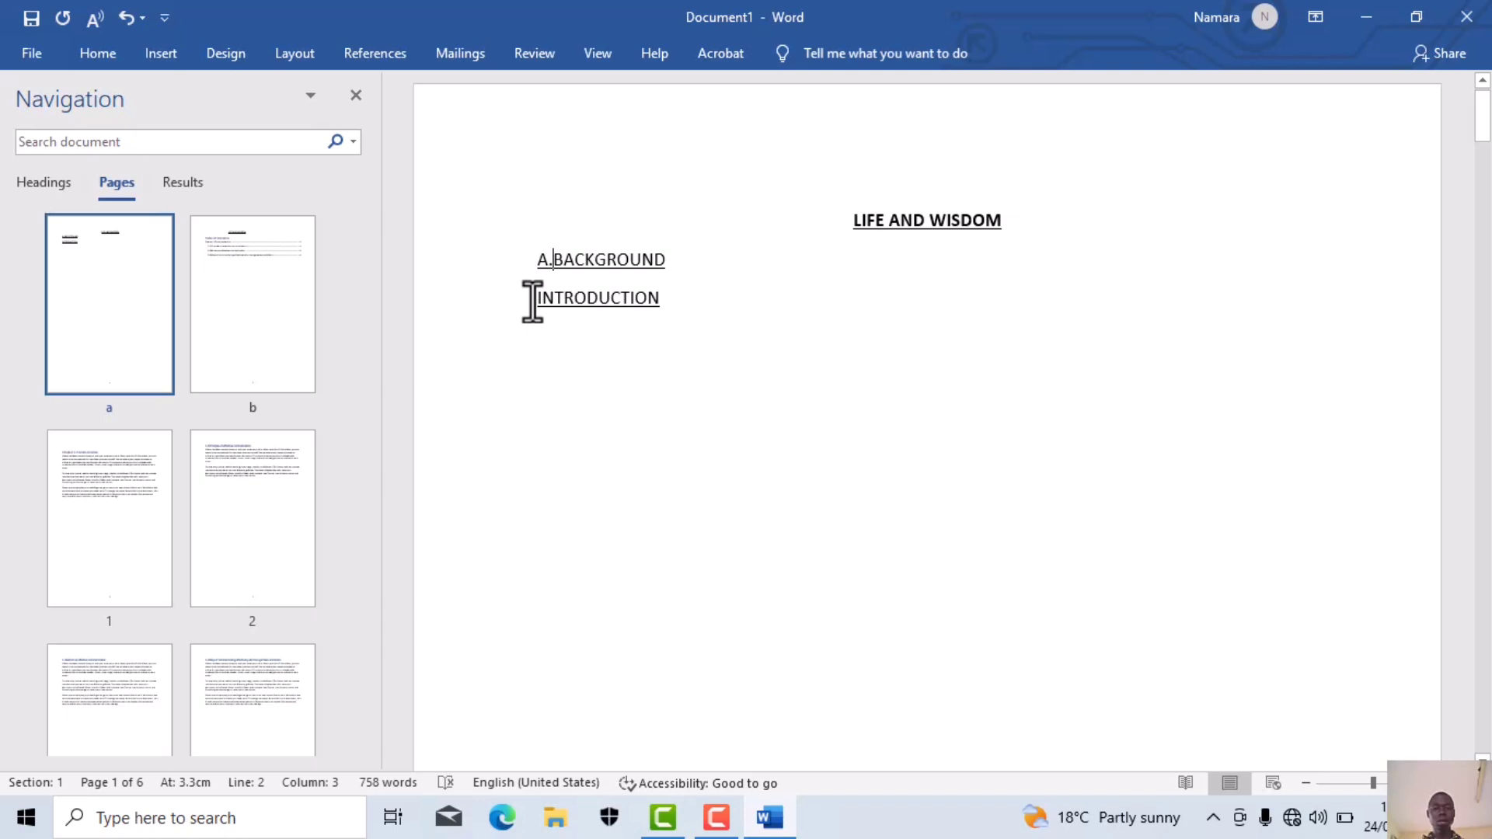
{"action": "double_click", "coordinate": [538, 299]}
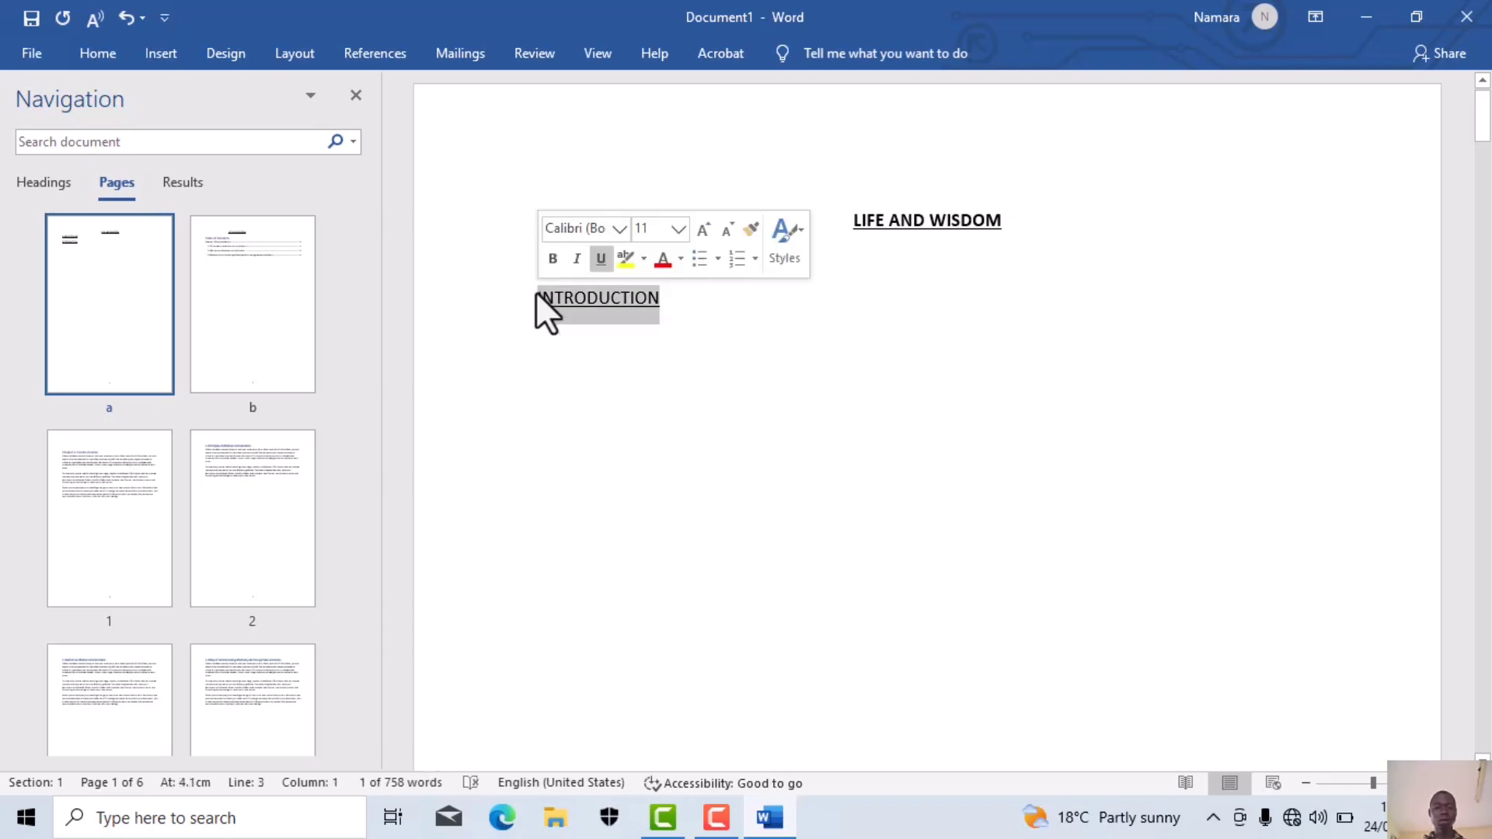
{"action": "left_click", "coordinate": [534, 291]}
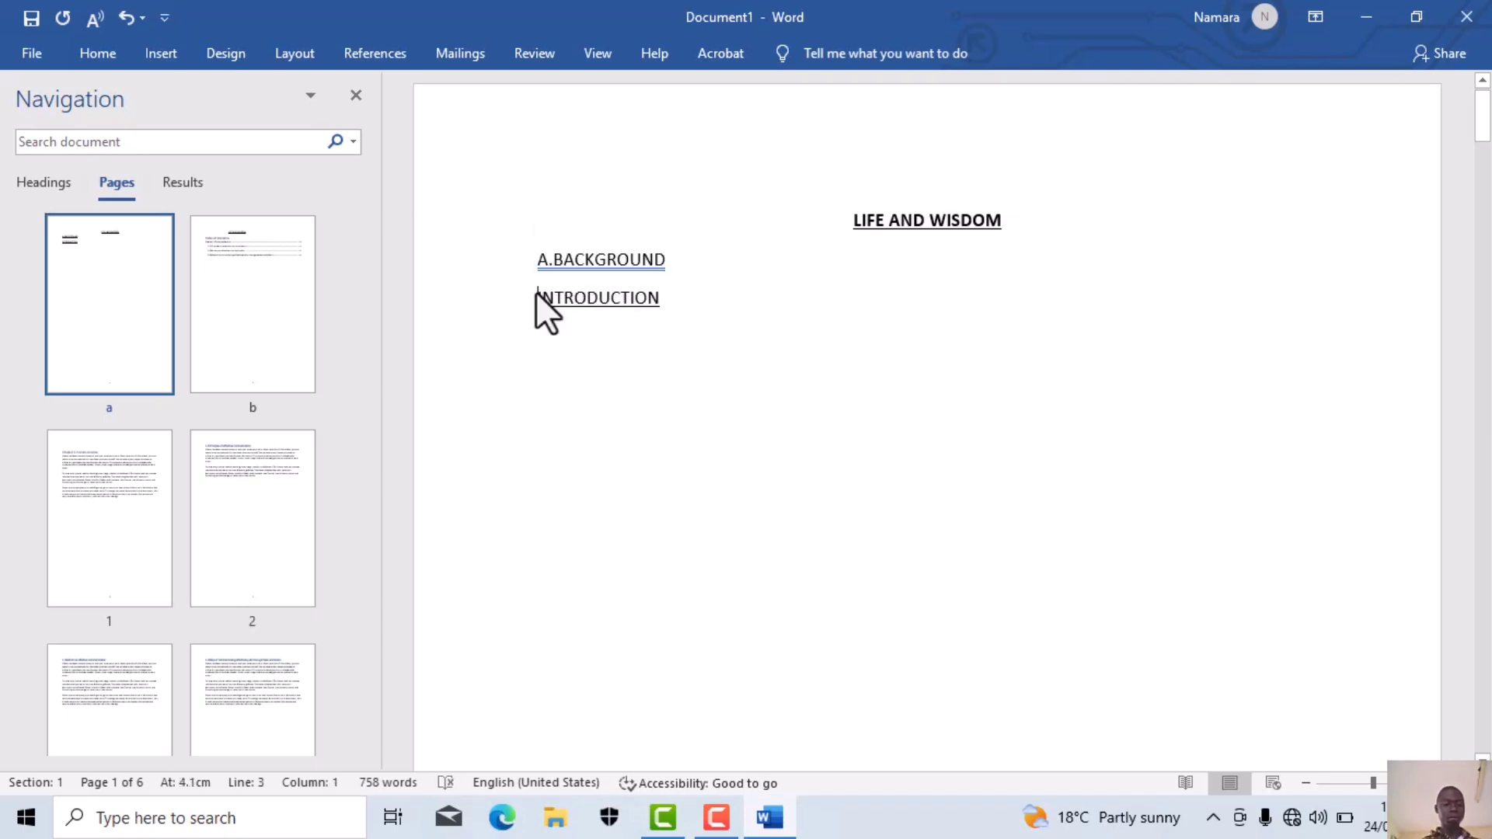
{"action": "type", "text": "B."}
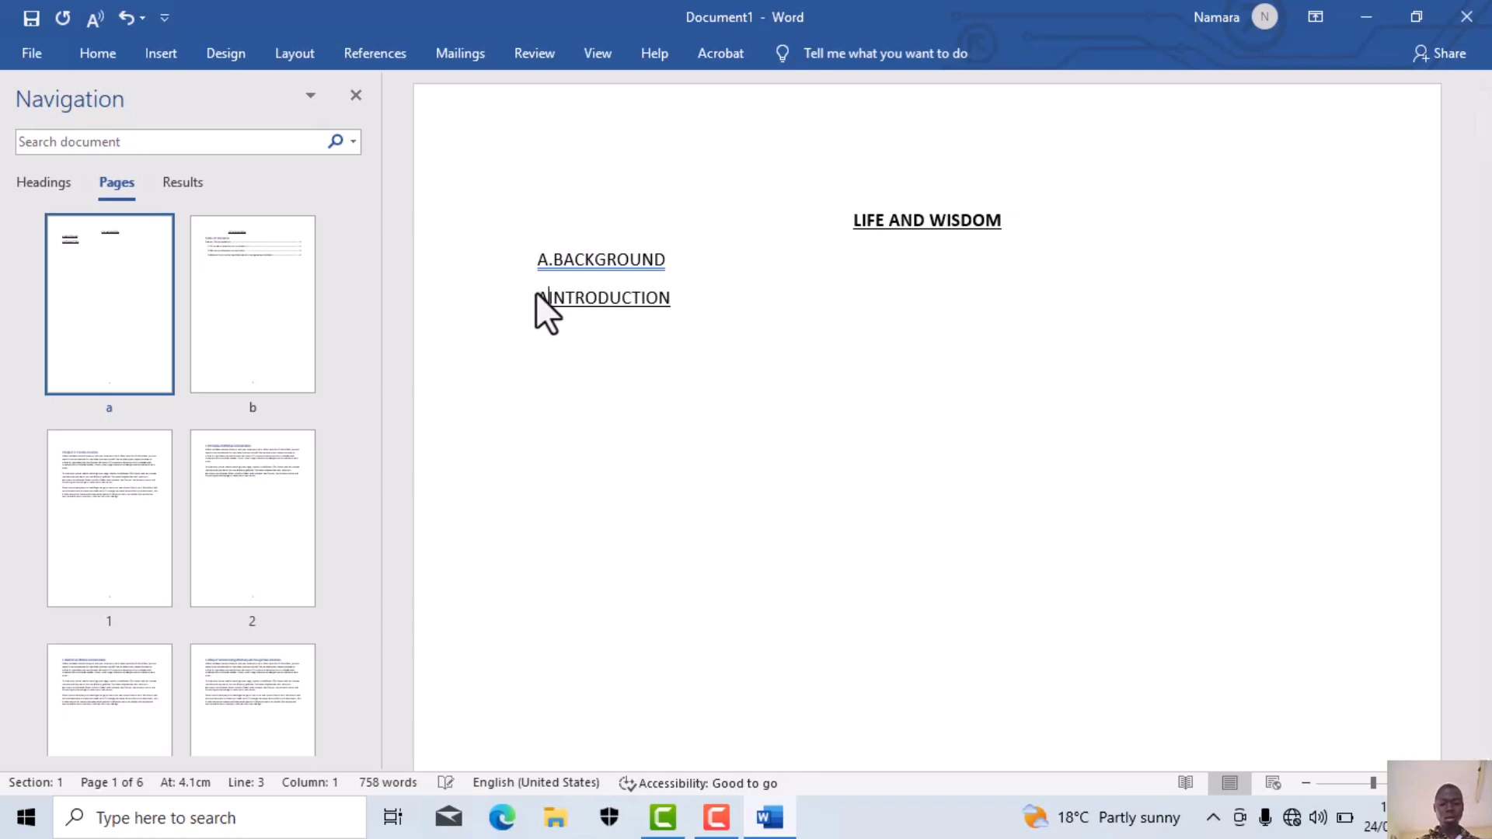
{"action": "type", "text": "1"}
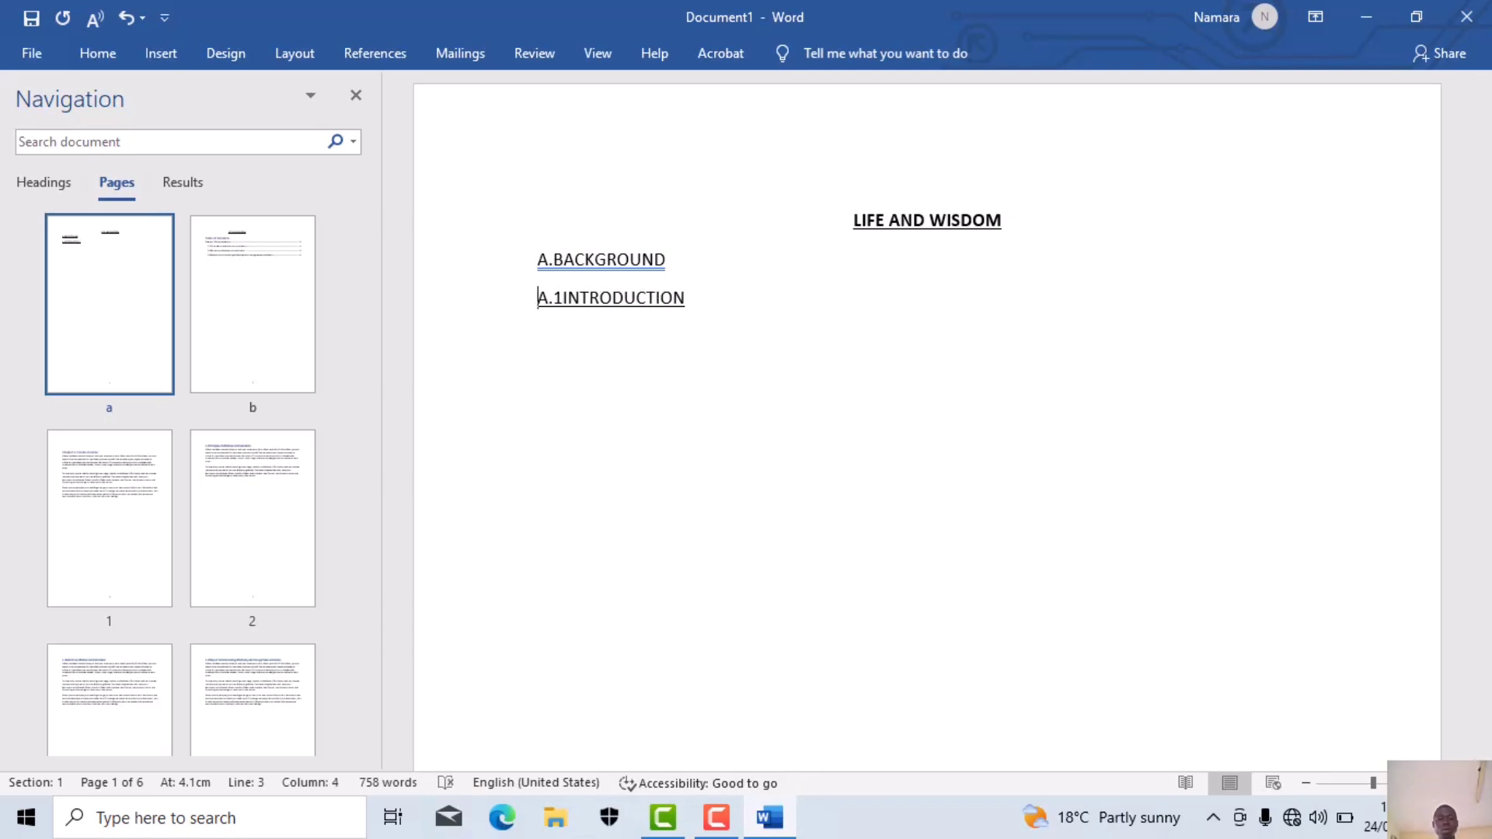
Undo the "A.1" prefix on "INTRODUCTION" and the "A." prefix on "BACKGROUND"
{"action": "left_click", "coordinate": [537, 298]}
{"action": "double_click", "coordinate": [602, 298]}
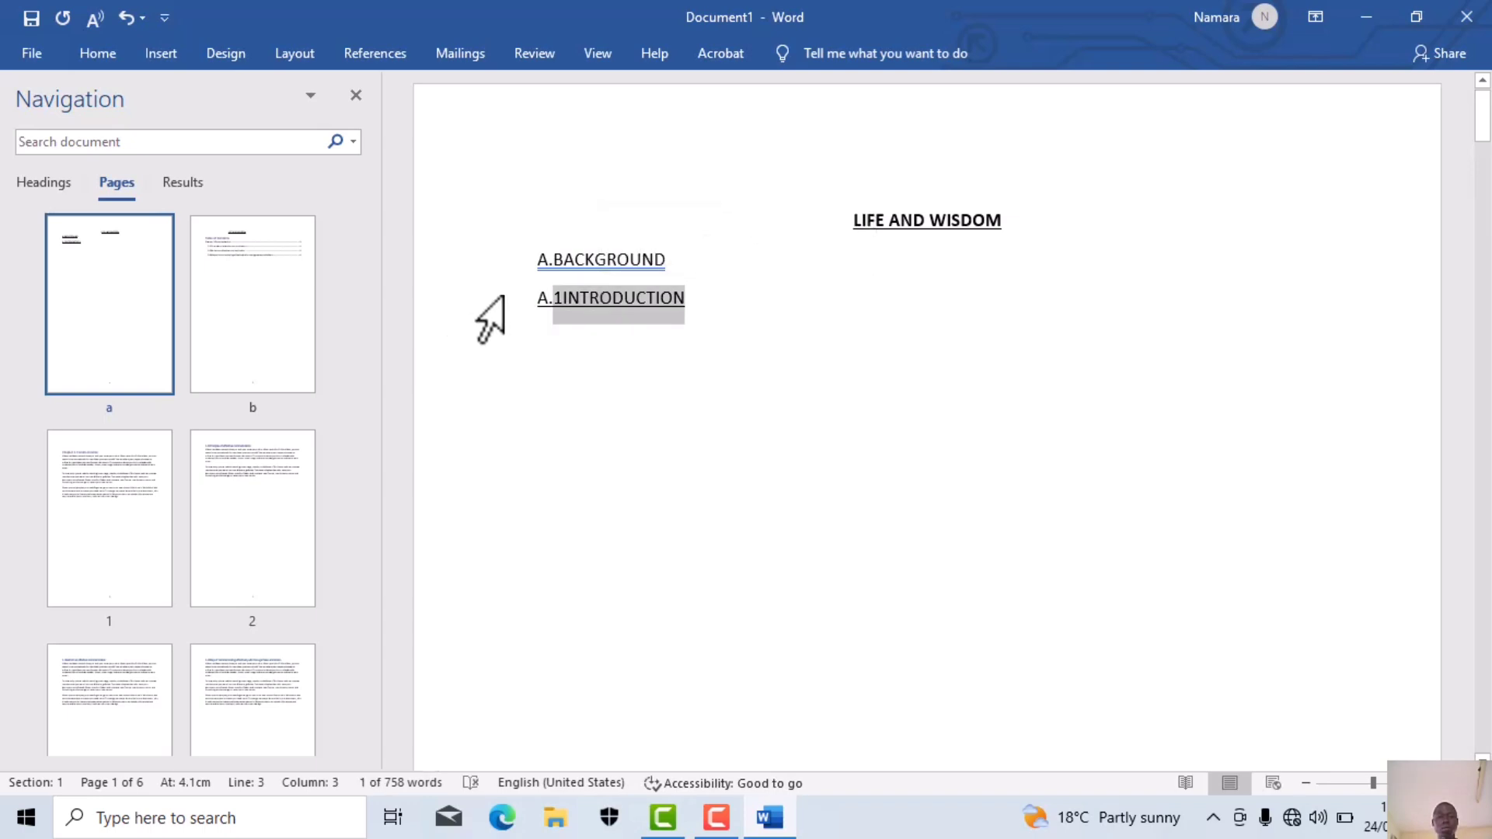
{"action": "key", "text": "Left"}
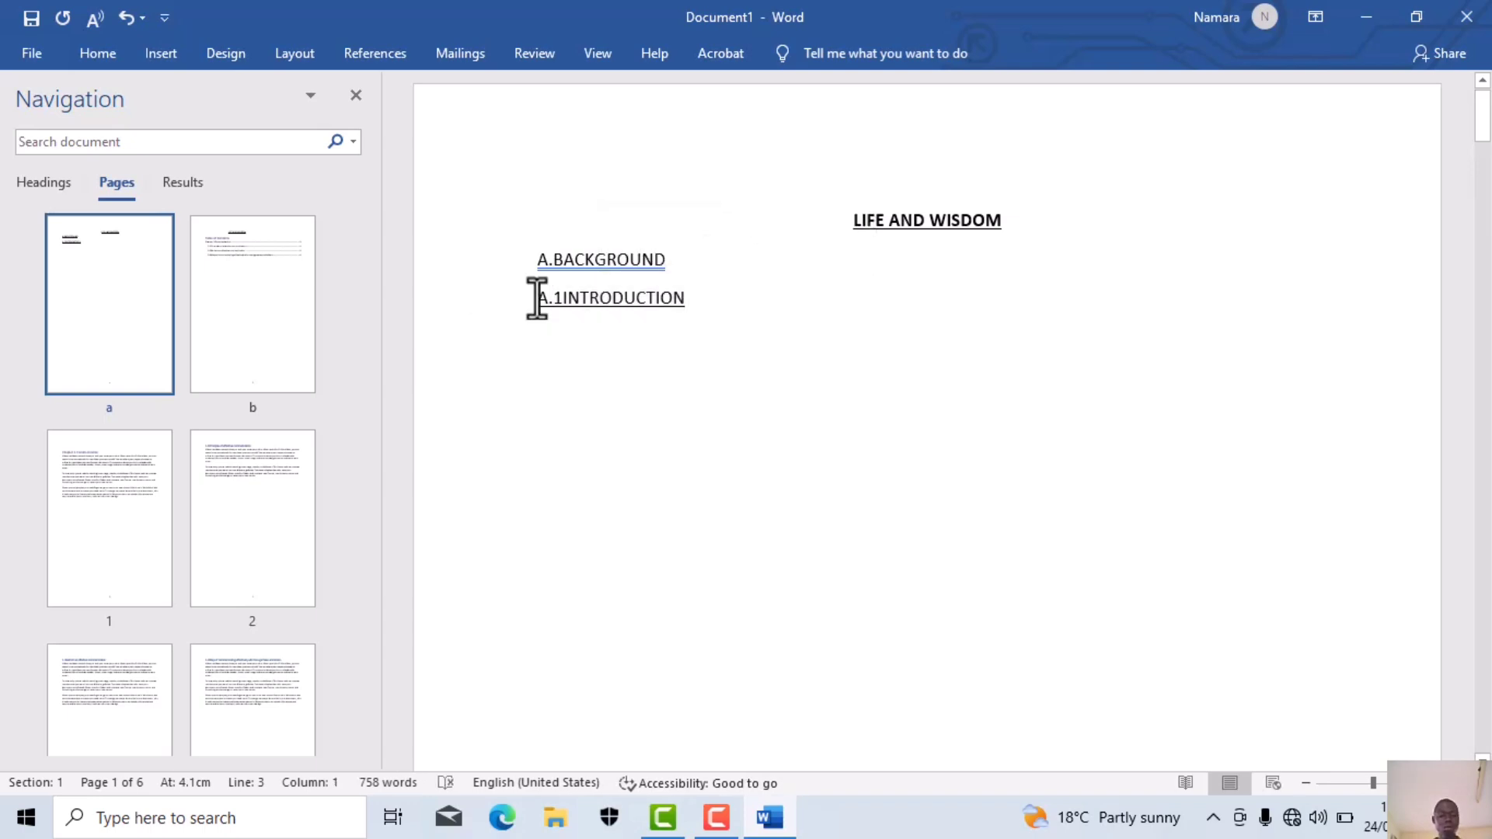
{"action": "scroll", "coordinate": [536, 298], "scroll_direction": "down", "scroll_amount": 10}
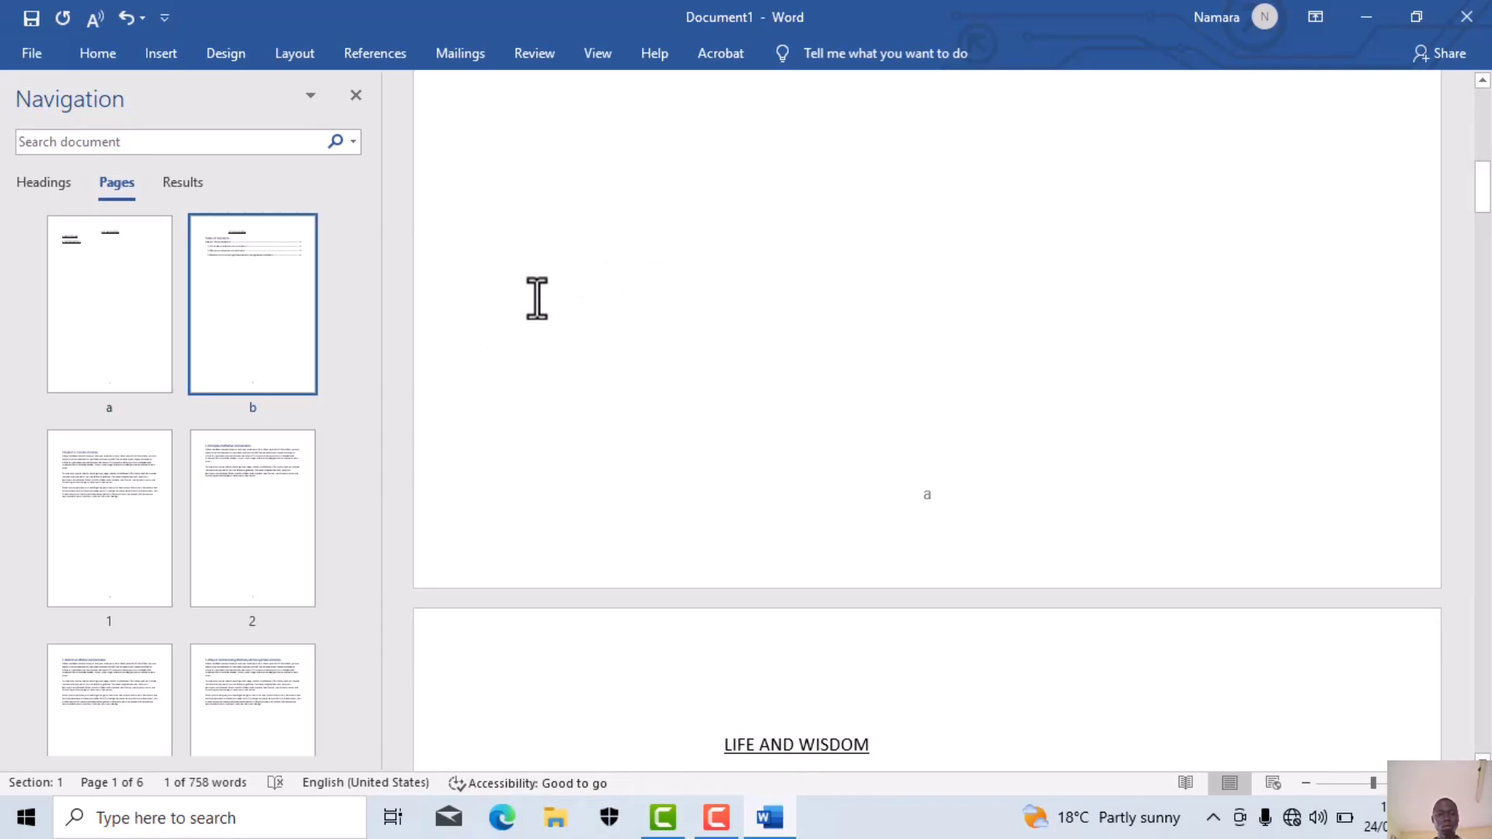
{"action": "left_click", "coordinate": [121, 23]}
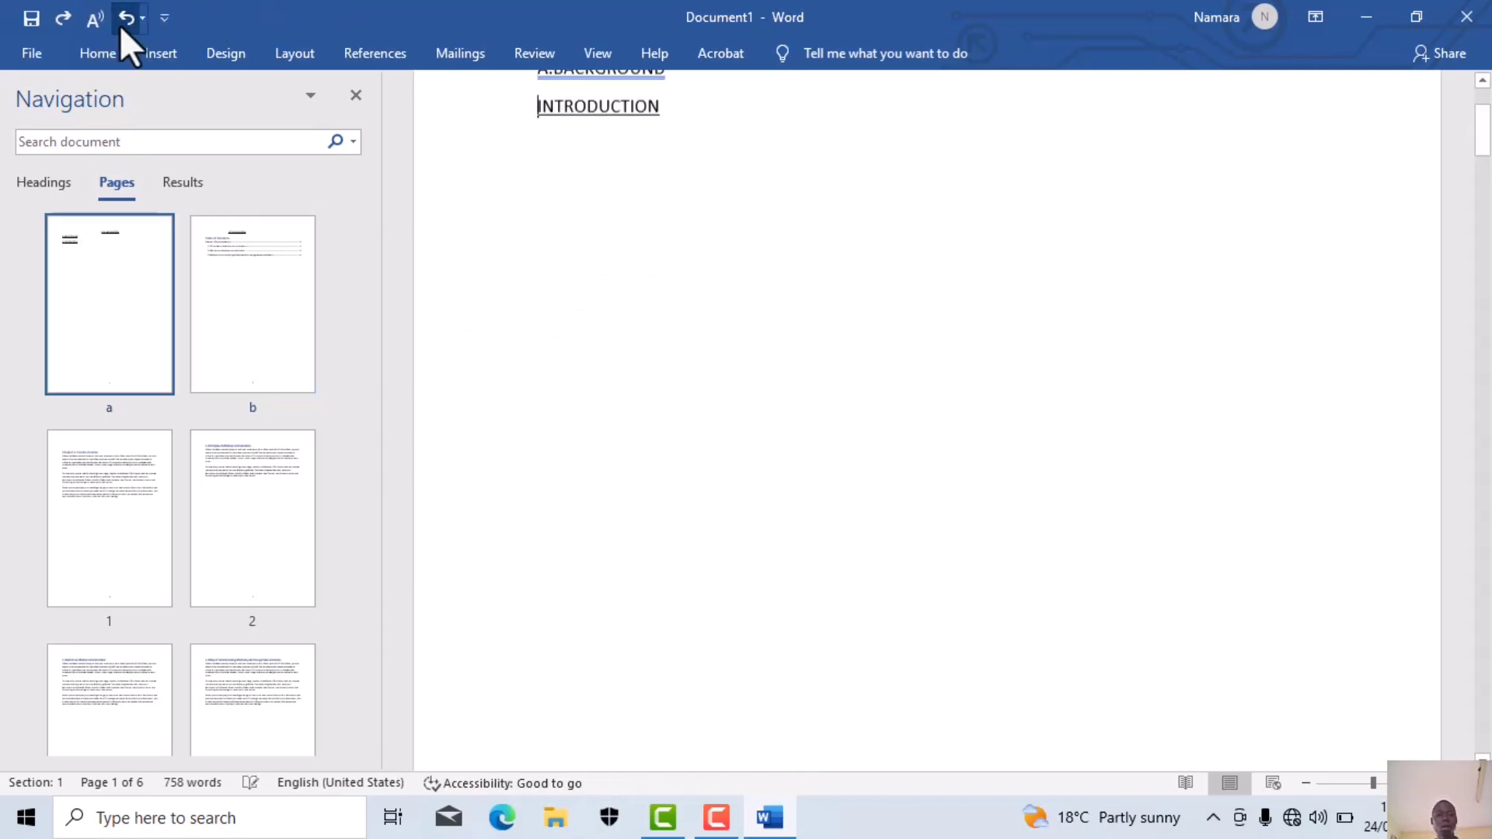
{"action": "left_click", "coordinate": [505, 139]}
{"action": "scroll", "coordinate": [505, 139], "scroll_direction": "down", "scroll_amount": 8}
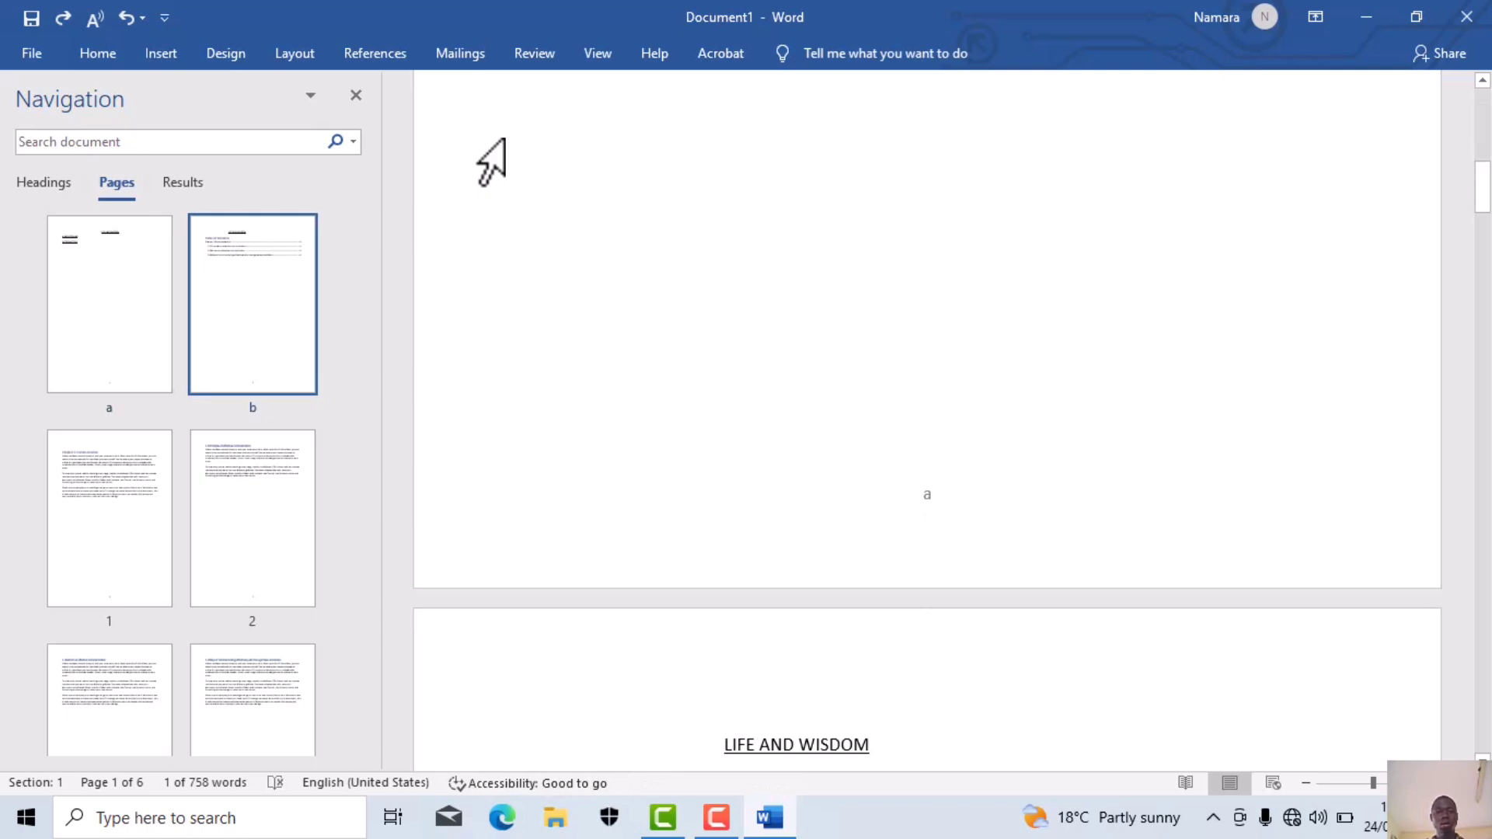
{"action": "left_click", "coordinate": [125, 19]}
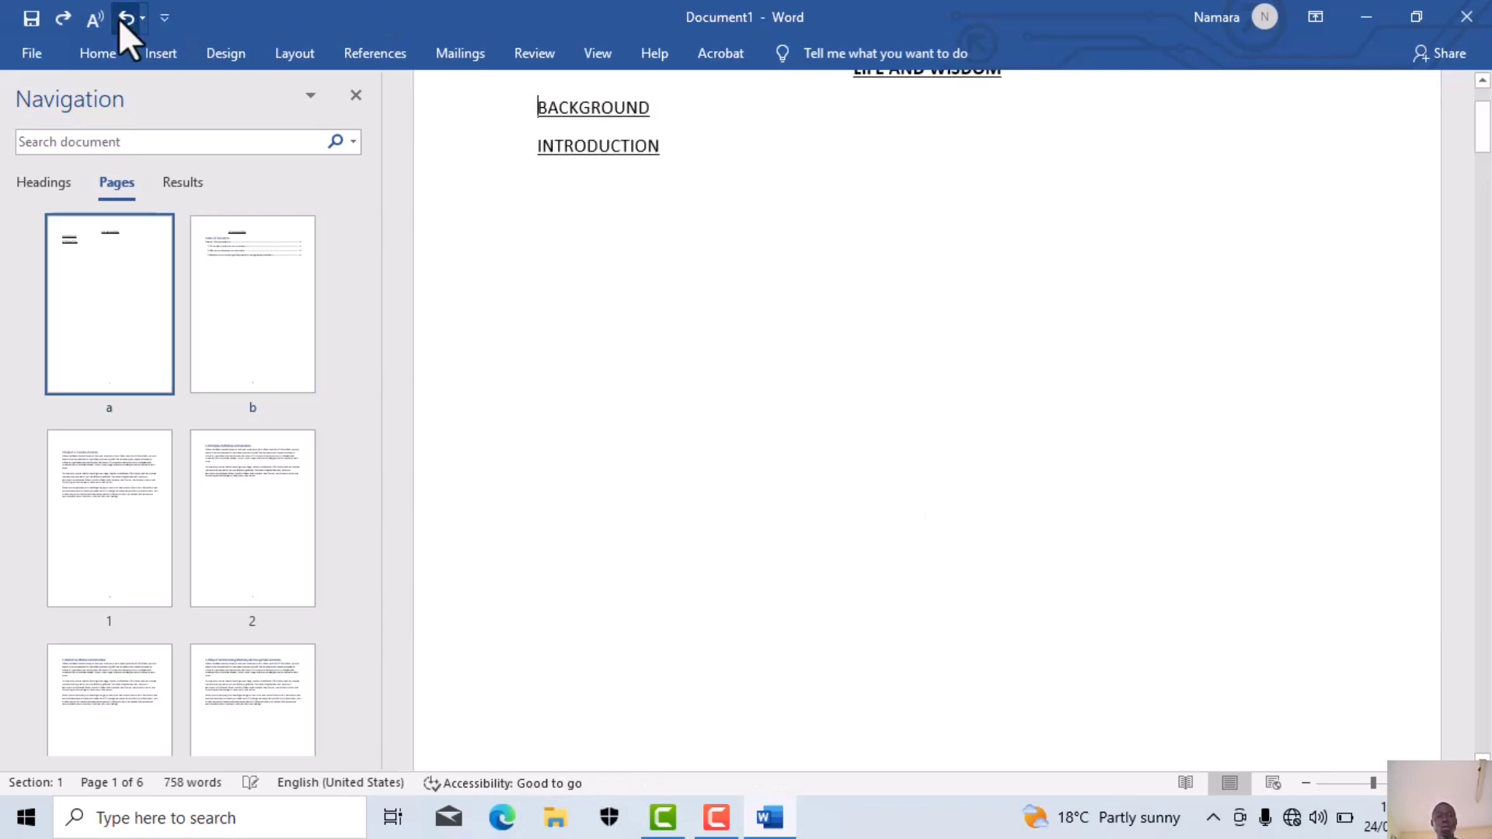
Redo the "A." and "A.1" prefixes on the two first-page headings
{"action": "left_click", "coordinate": [530, 148]}
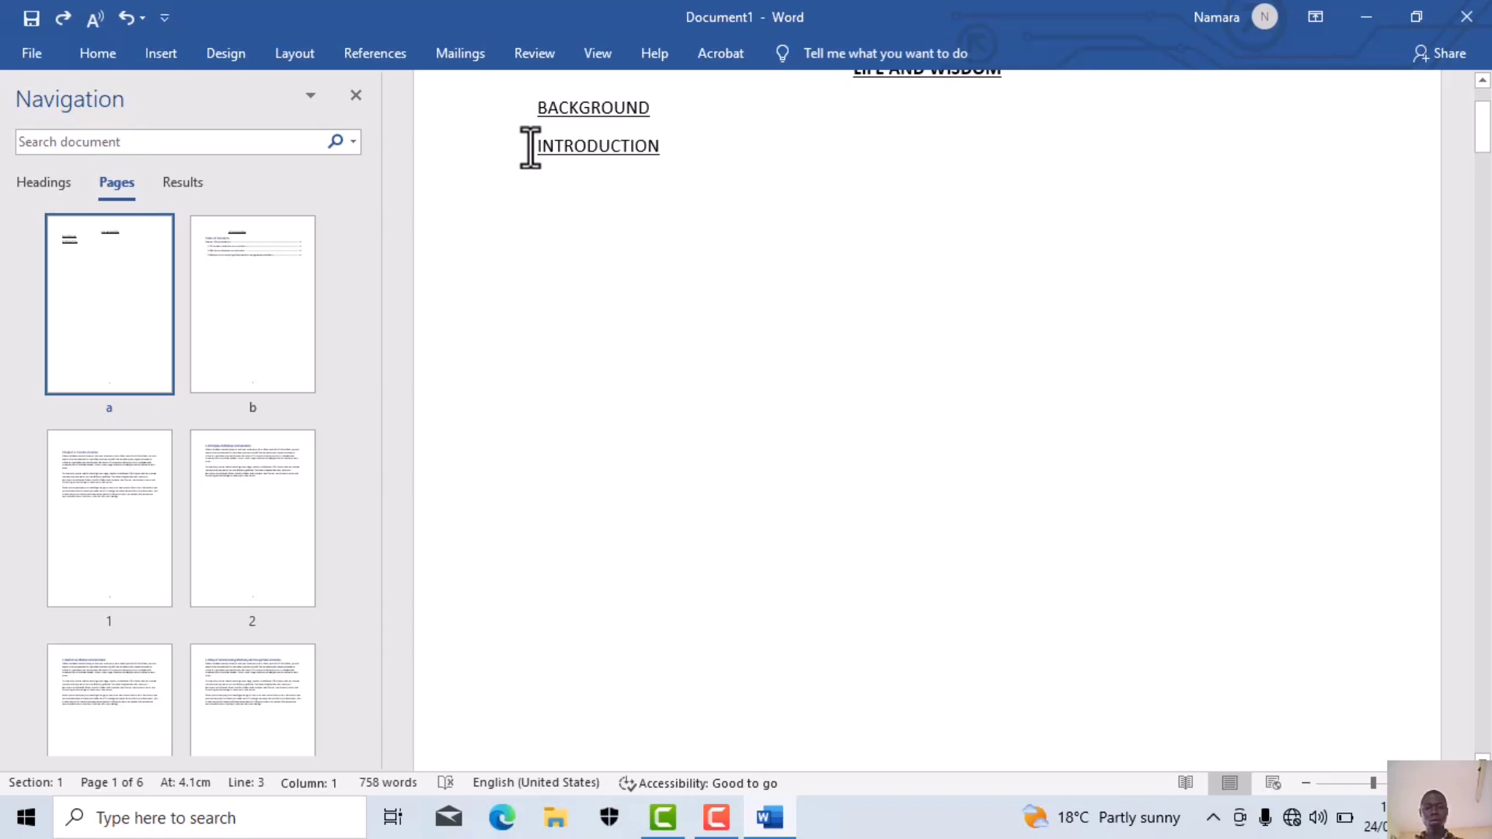
{"action": "left_click", "coordinate": [72, 16]}
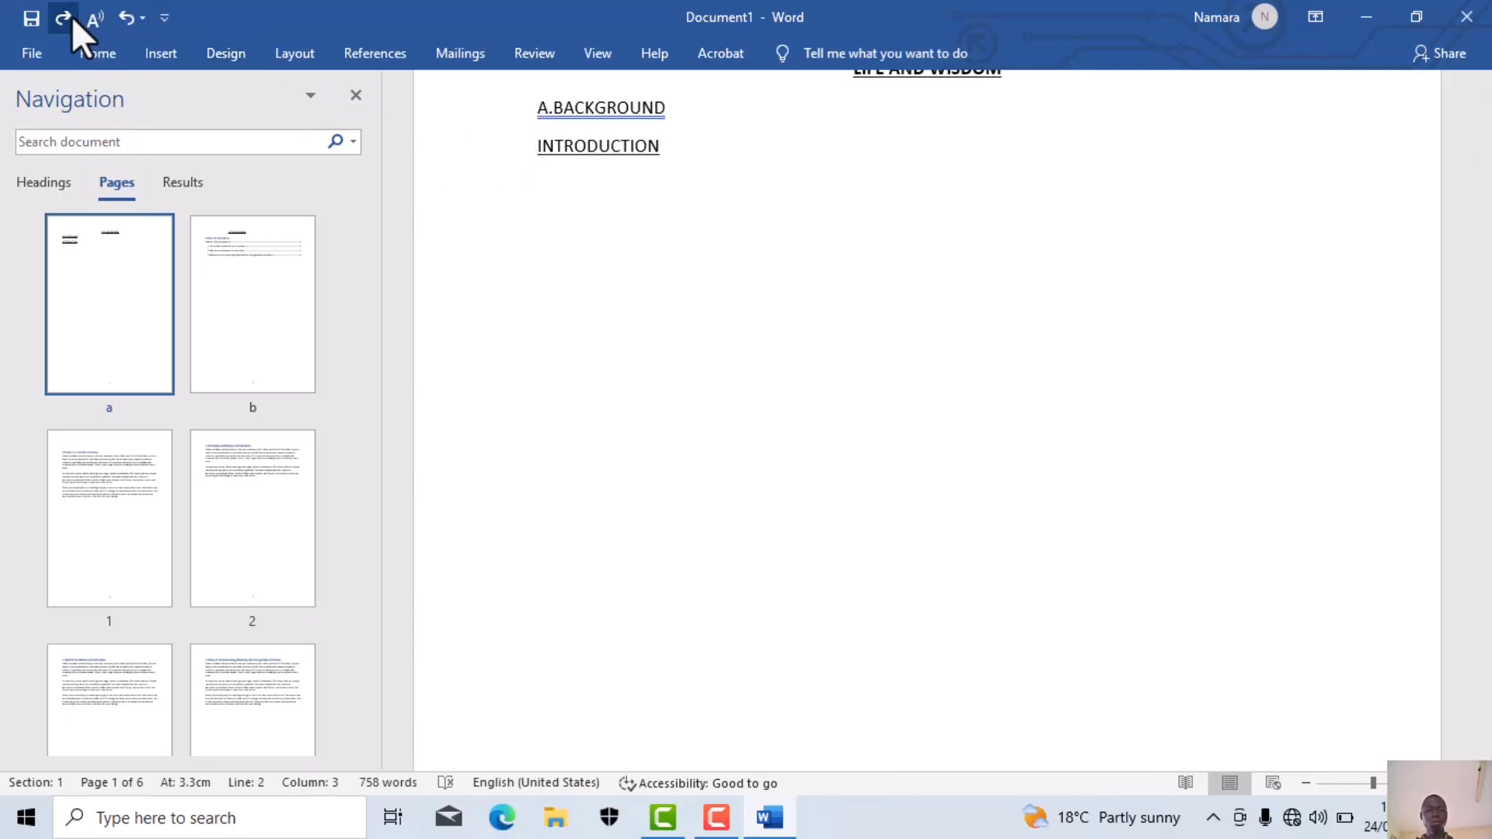
{"action": "left_click", "coordinate": [71, 16]}
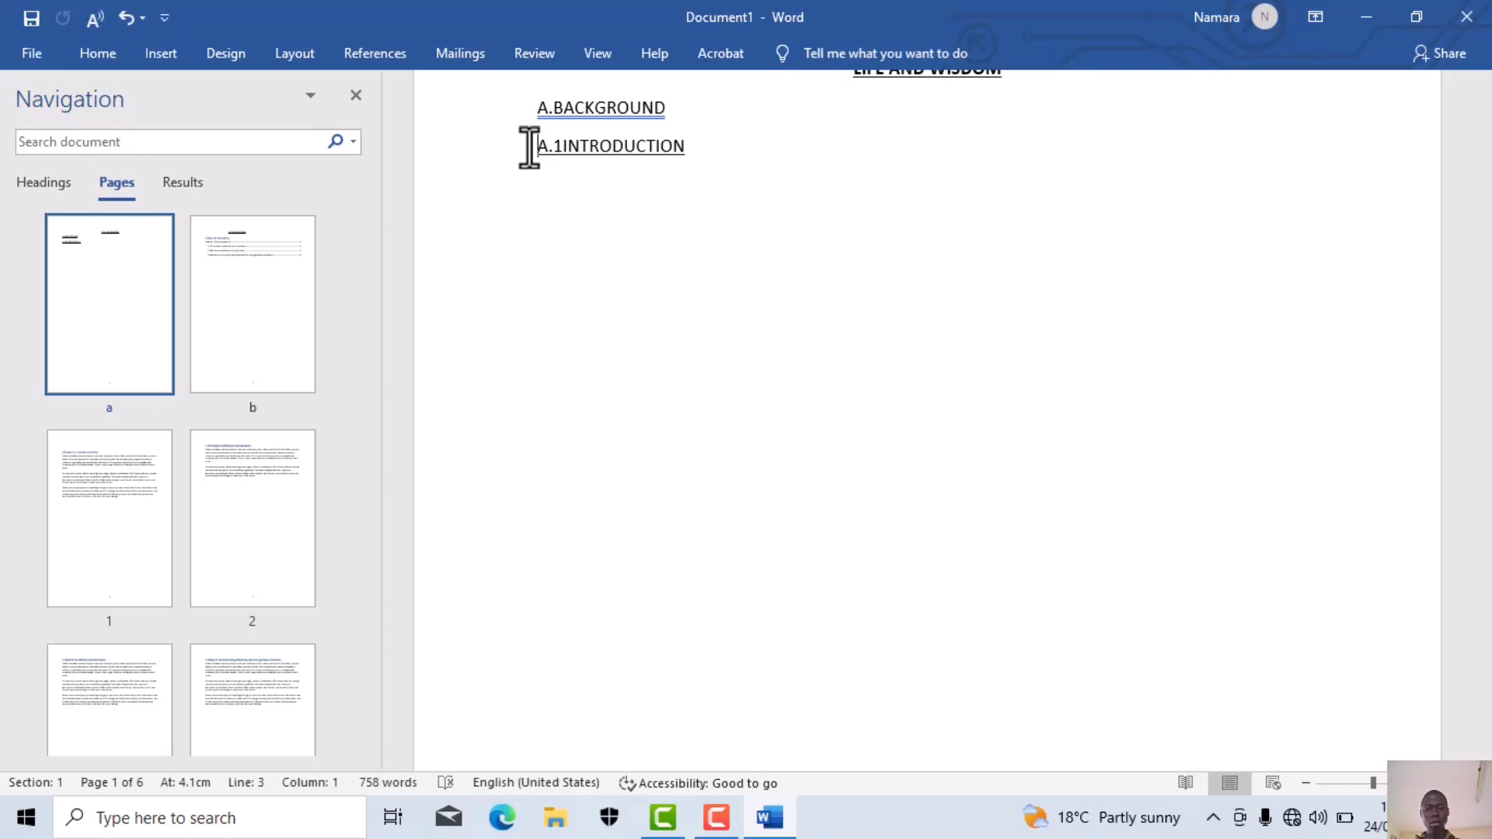
Apply the Heading 2 style to the whole "A.1INTRODUCTION" line
{"action": "key", "text": "shift+Right"}
{"action": "key", "text": "shift+Right"}
{"action": "key", "text": "shift+Right"}
{"action": "key", "text": "shift+Right"}
{"action": "key", "text": "shift+Right"}
{"action": "key", "text": "shift+Right"}
{"action": "key", "text": "shift+Right"}
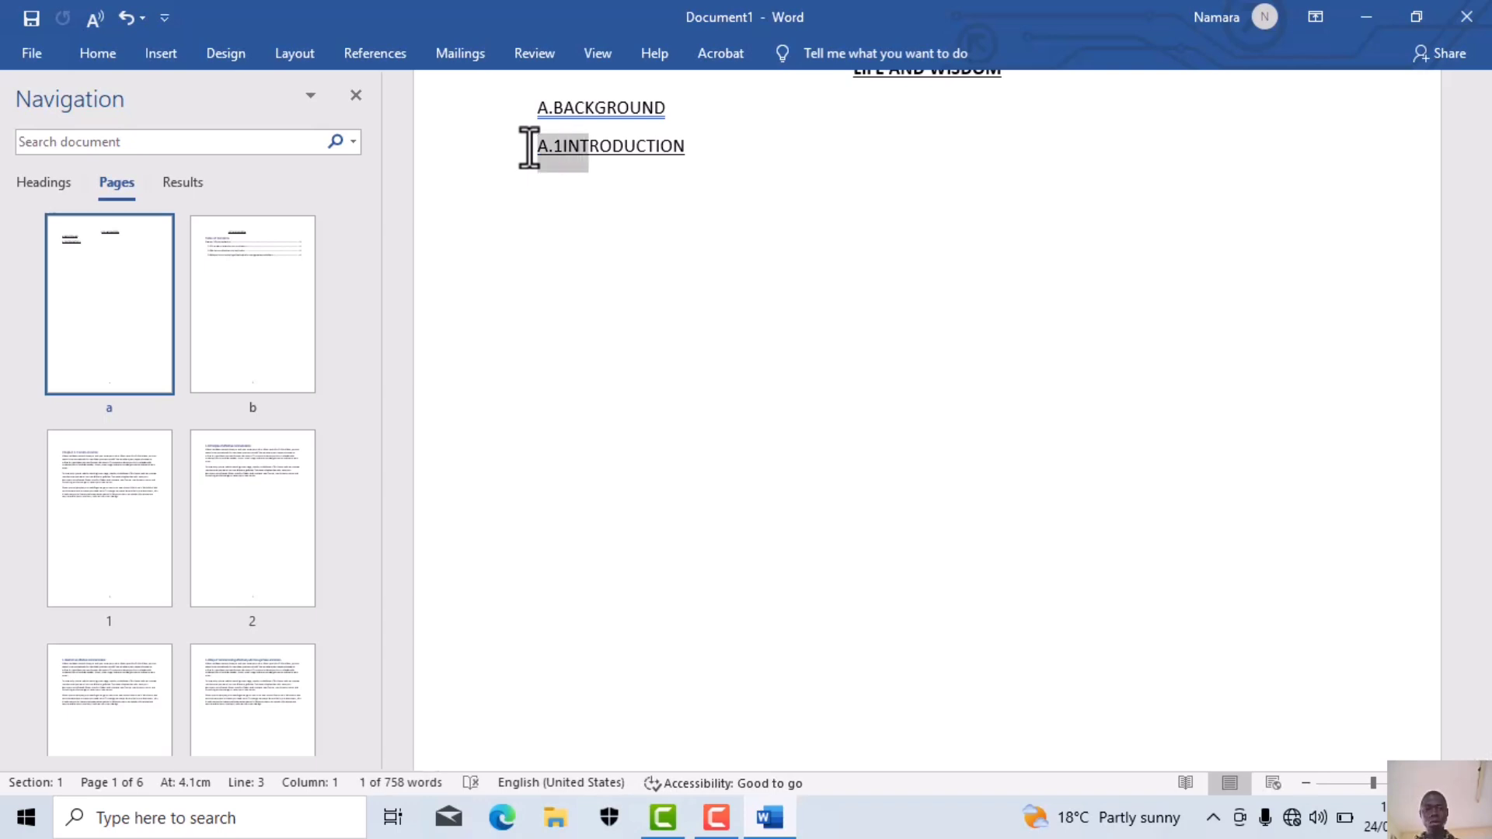
{"action": "key", "text": "shift+End"}
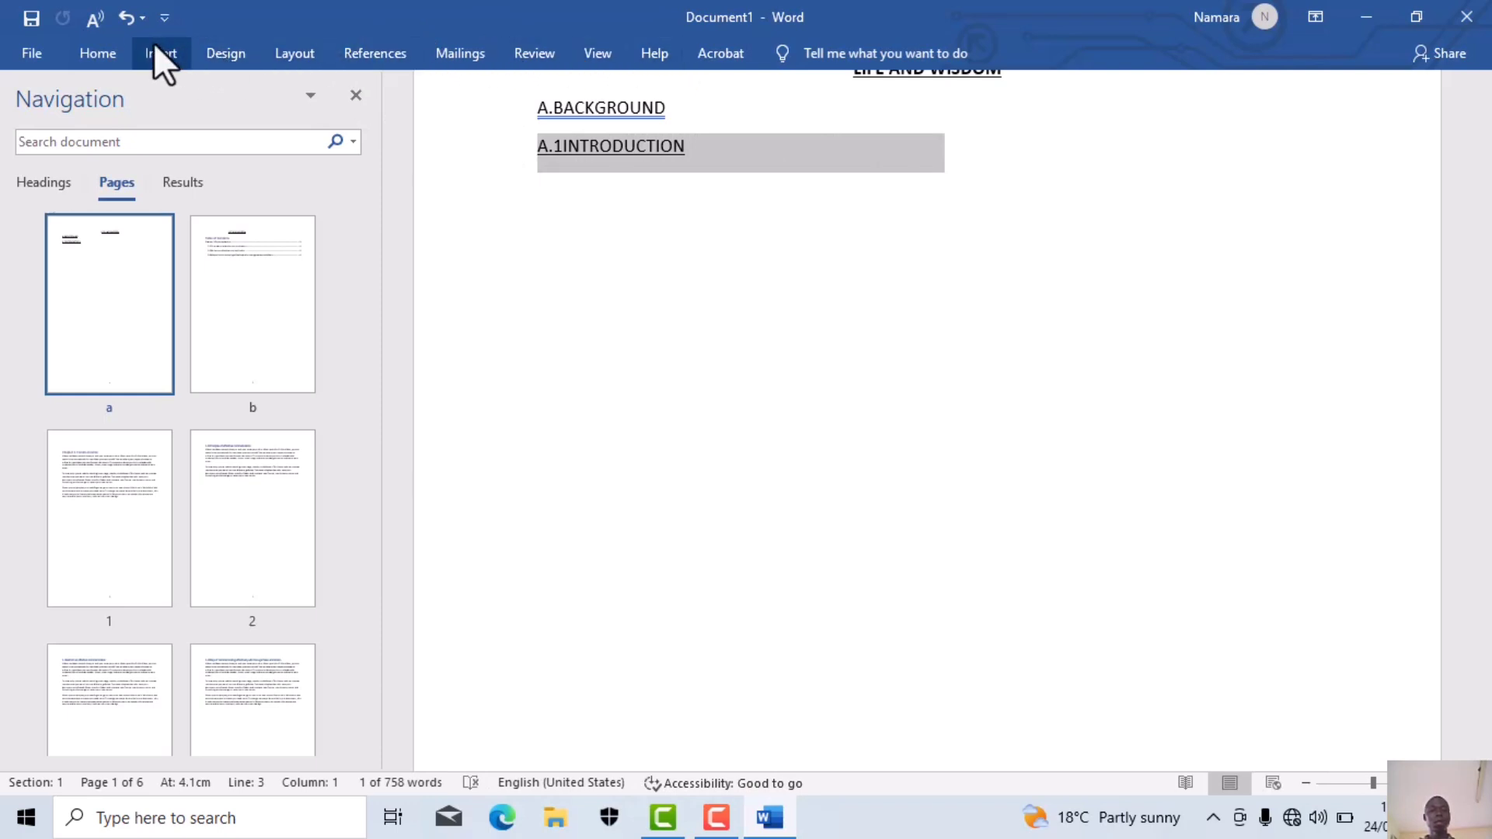
{"action": "left_click", "coordinate": [114, 46]}
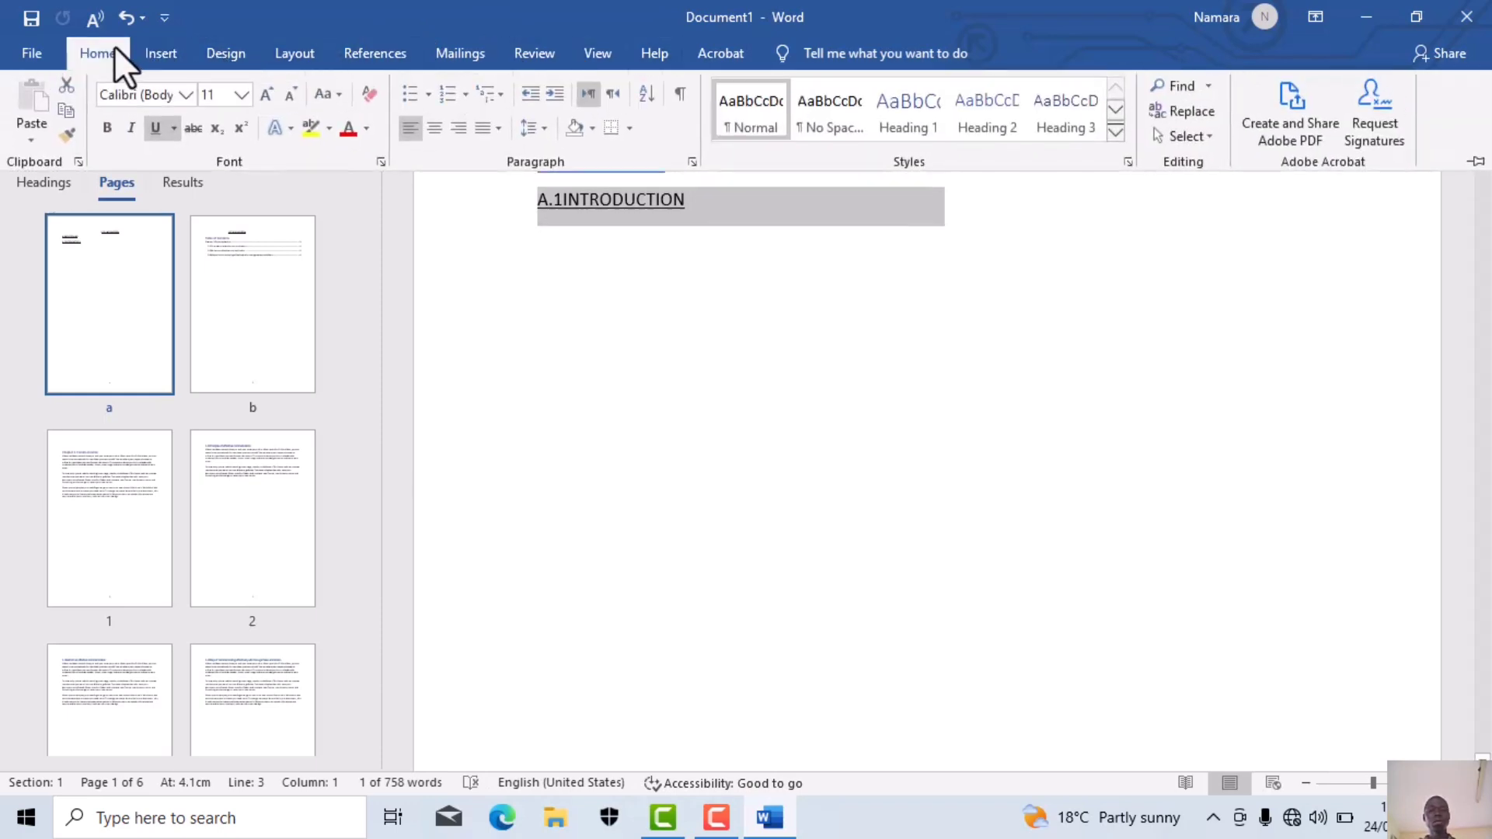
{"action": "left_click", "coordinate": [961, 124]}
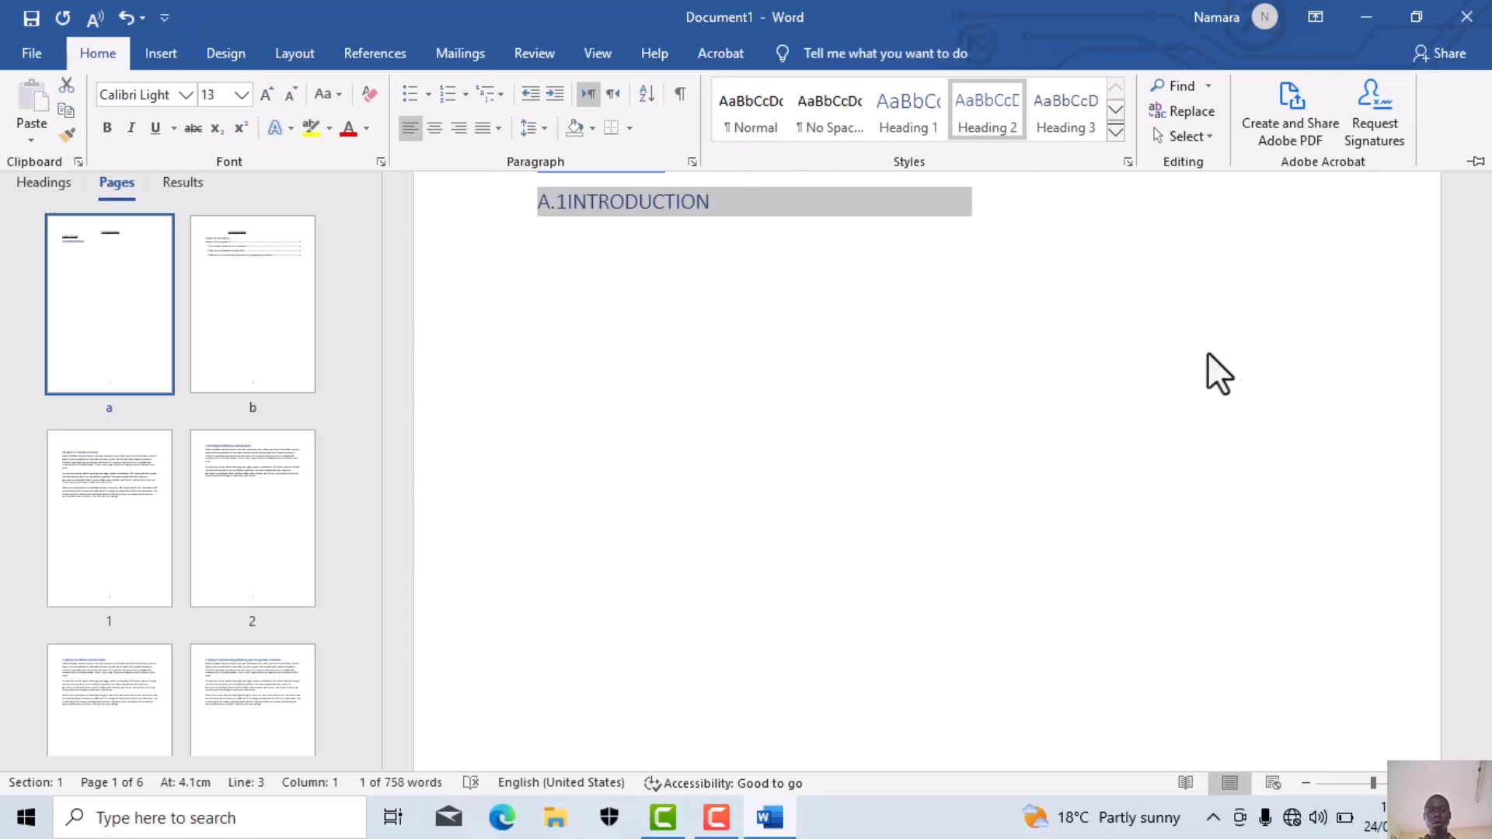
Apply the Heading 1 style to the "A.BACKGROUND" line on the first page
{"action": "key", "text": "ctrl+F1"}
{"action": "left_click_drag", "start_coordinate": [1076, 356], "coordinate": [555, 164]}
{"action": "left_click", "coordinate": [556, 160]}
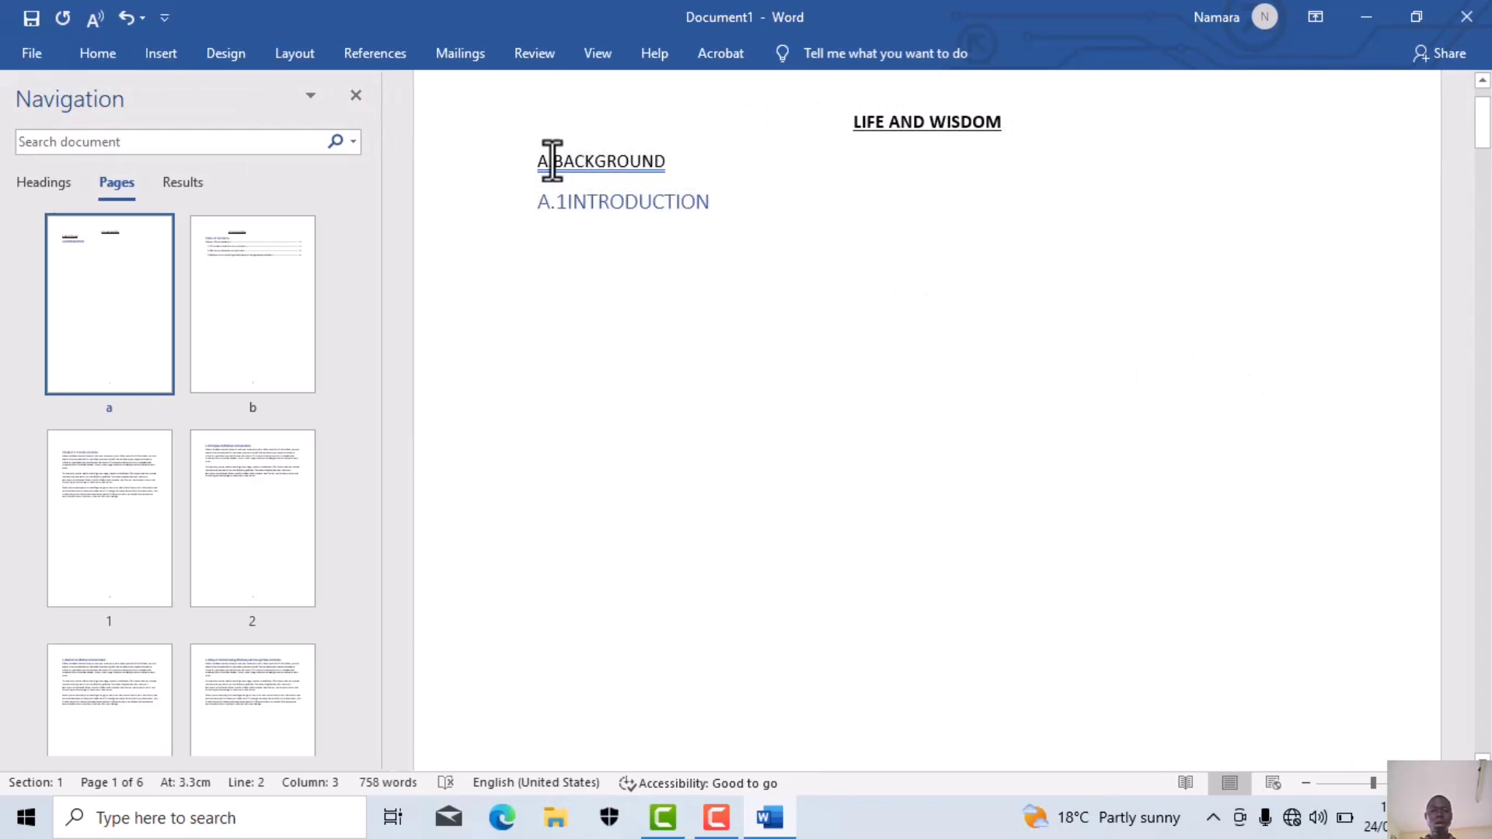
{"action": "left_click", "coordinate": [523, 167]}
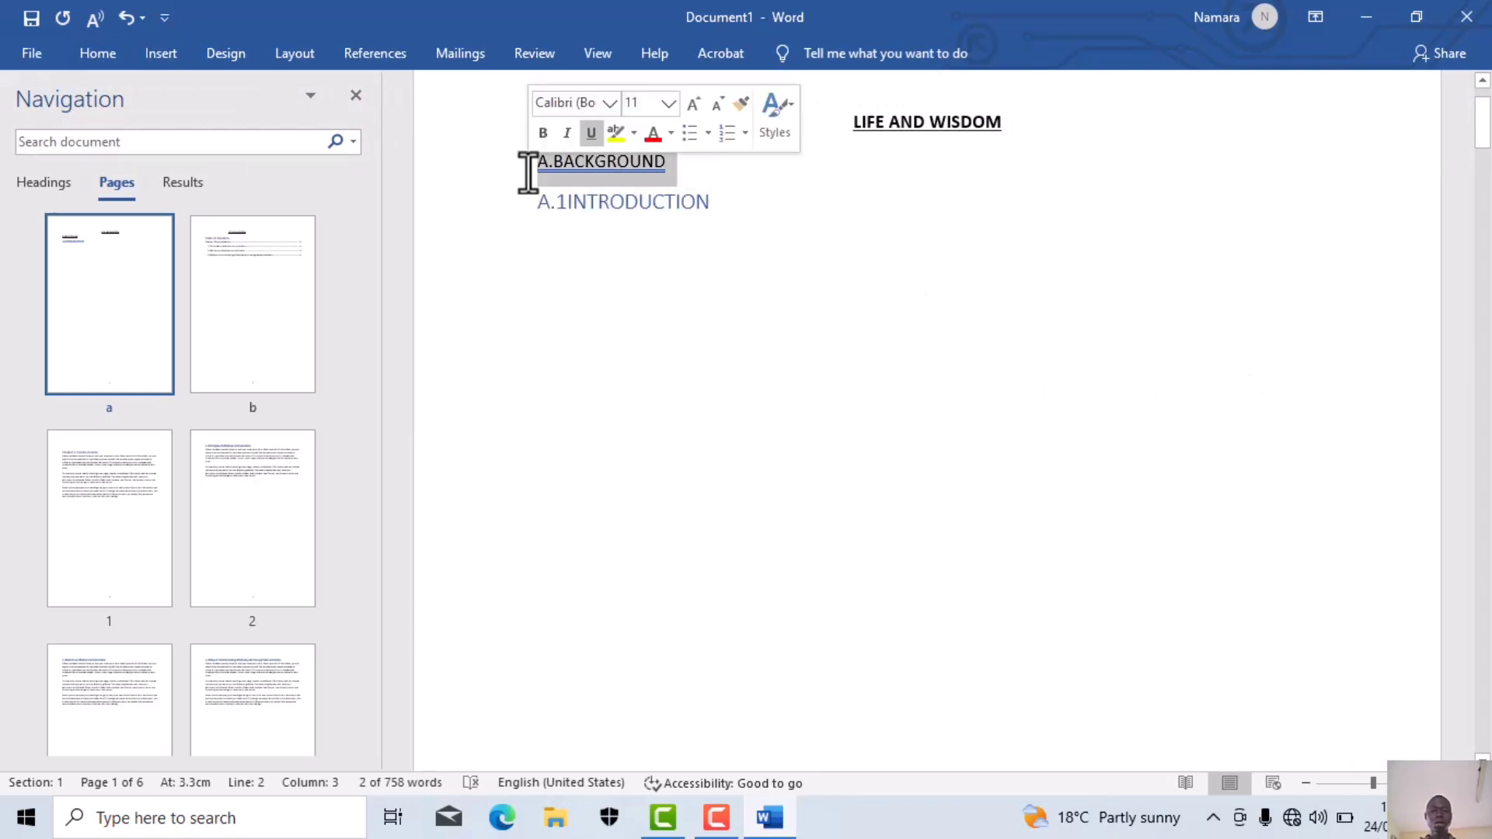
{"action": "left_click", "coordinate": [99, 53]}
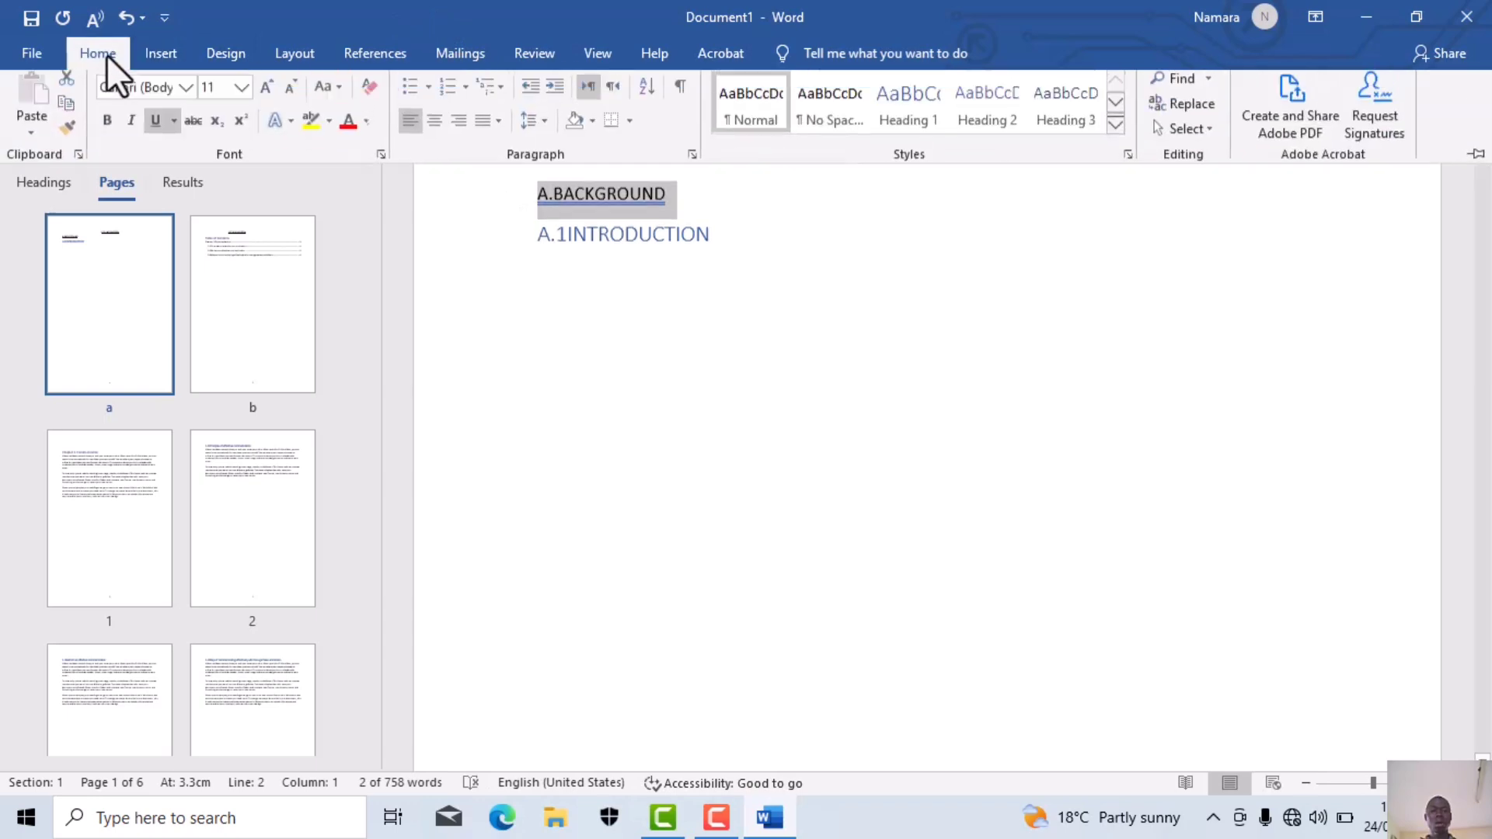
{"action": "left_click", "coordinate": [890, 127]}
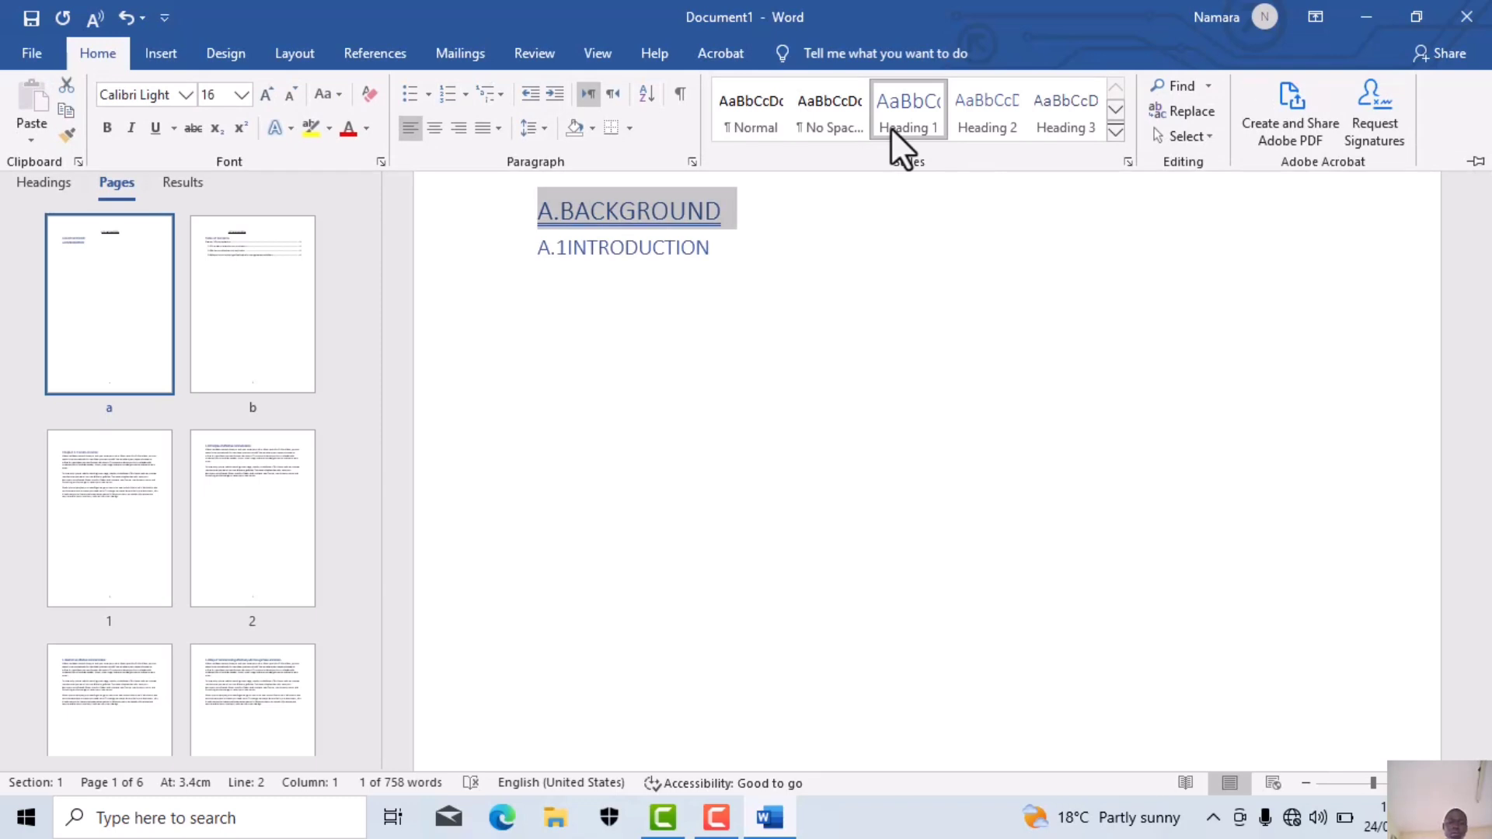
Go to the table of contents page and try to select the contents entries
{"action": "left_click", "coordinate": [251, 300]}
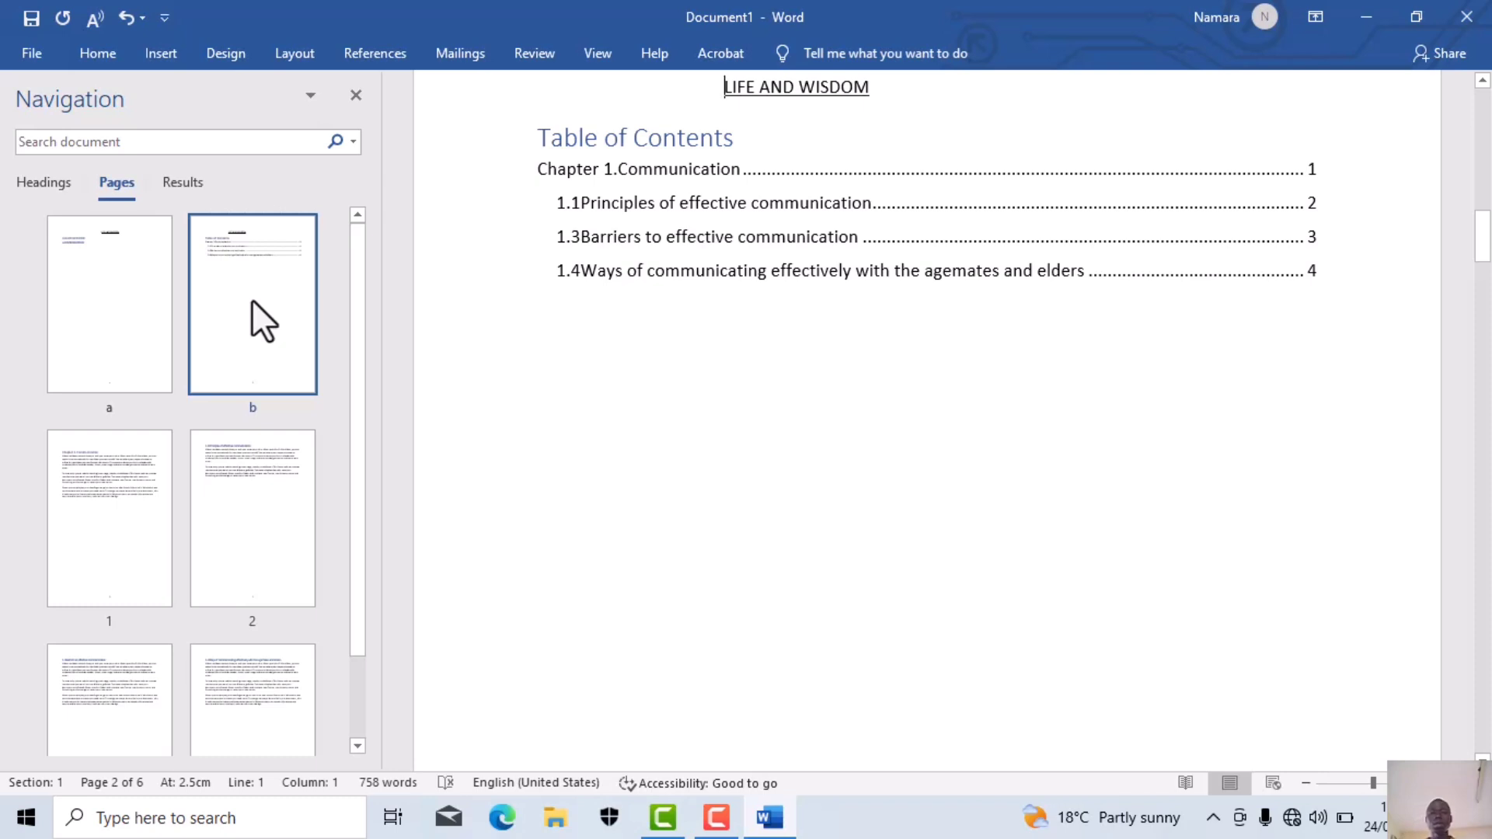
{"action": "mouse_move", "coordinate": [603, 155]}
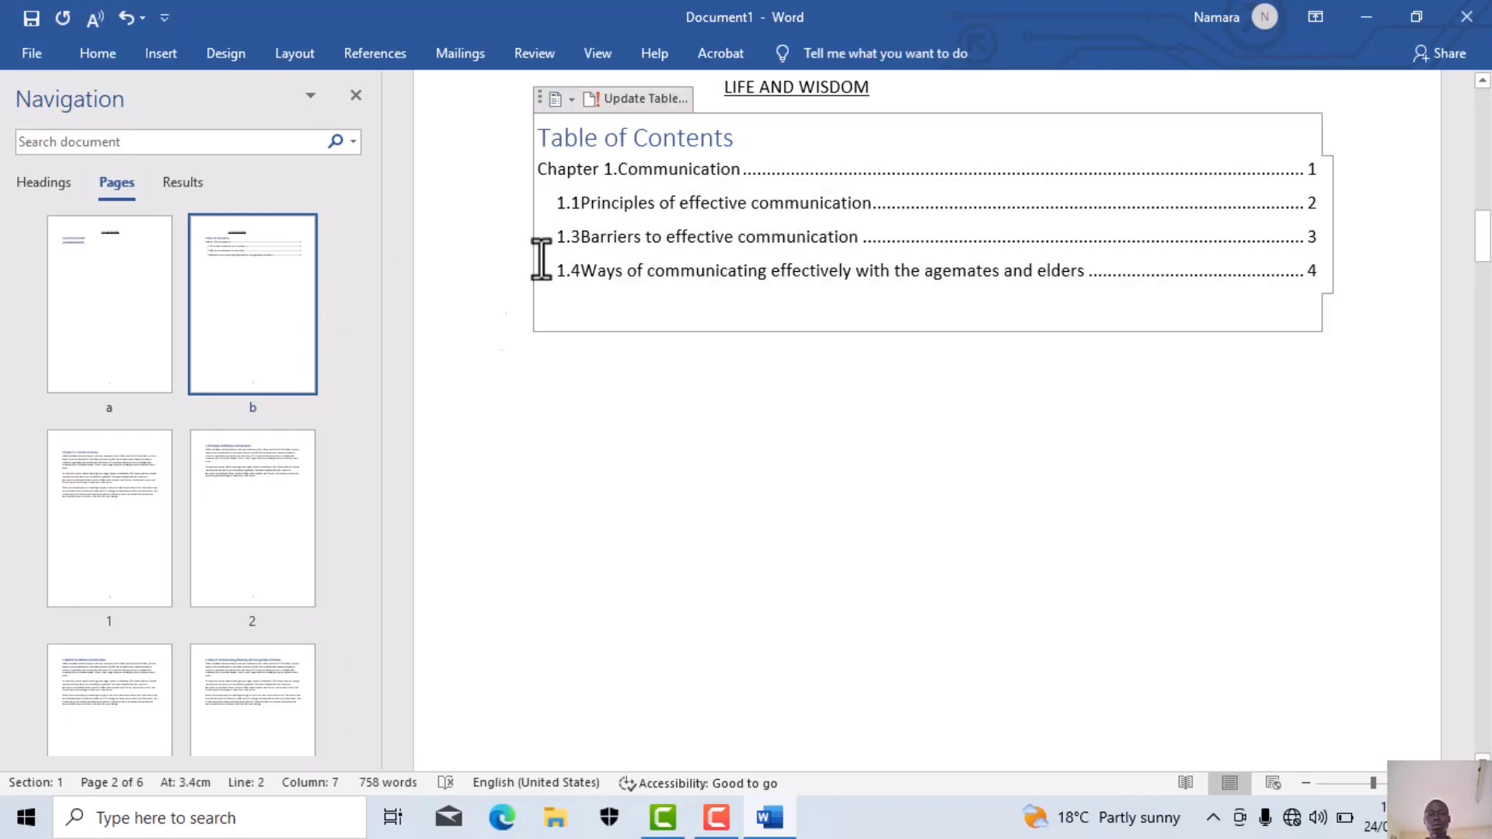
{"action": "left_click_drag", "start_coordinate": [476, 360], "coordinate": [593, 282]}
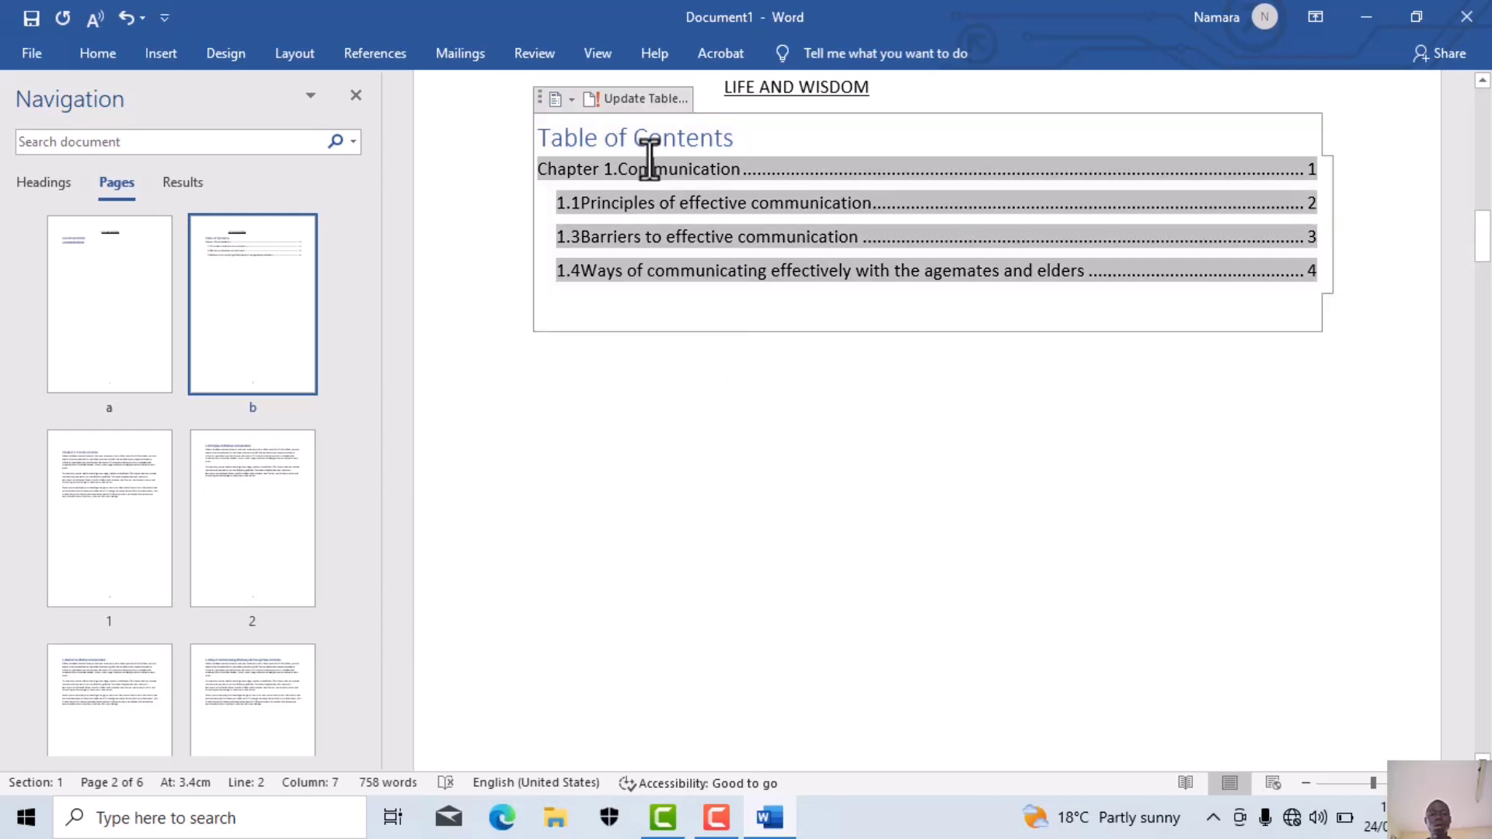
{"action": "left_click", "coordinate": [510, 394]}
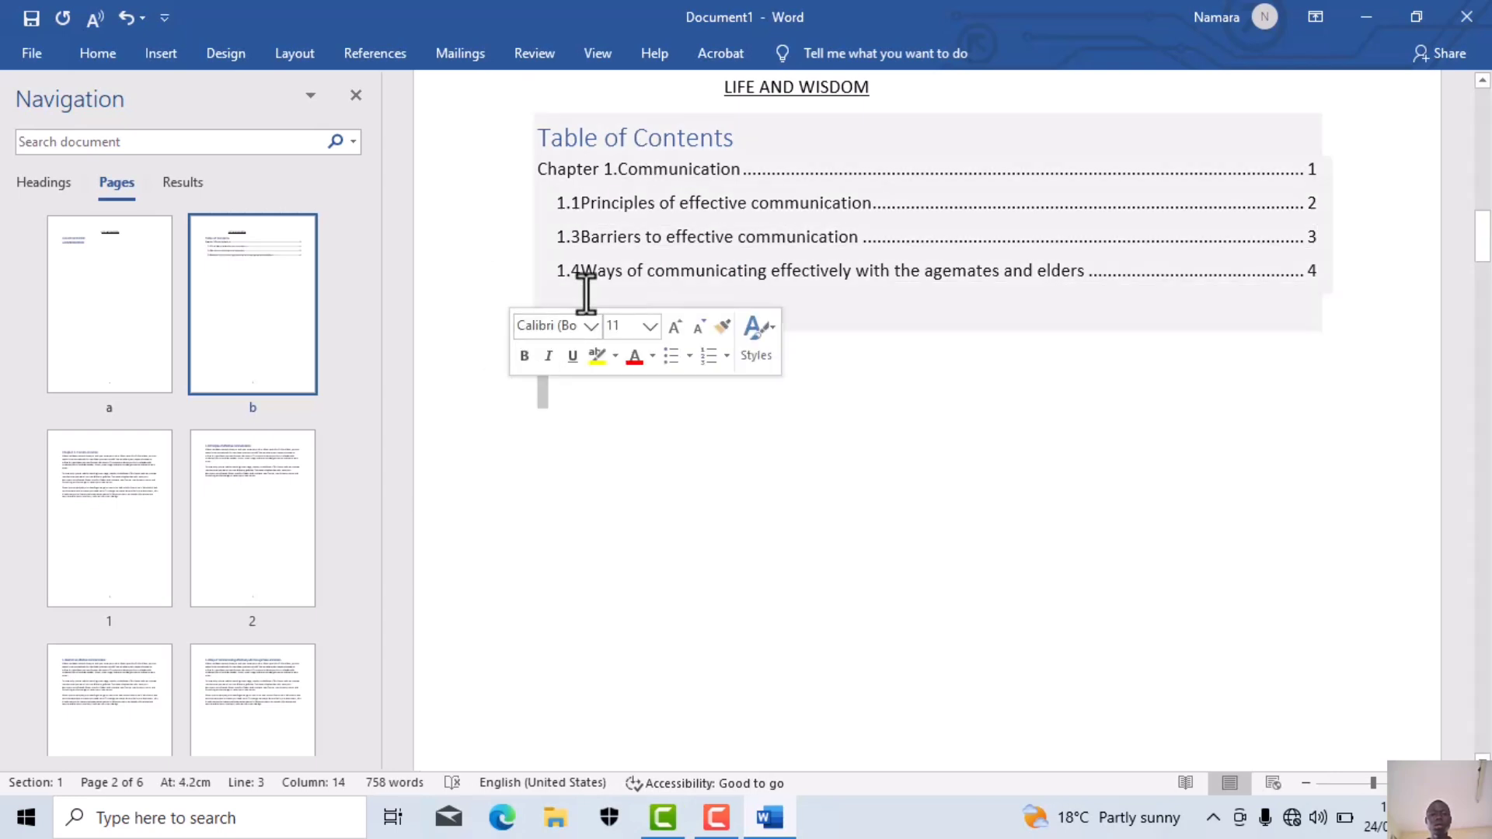
{"action": "left_click", "coordinate": [586, 274]}
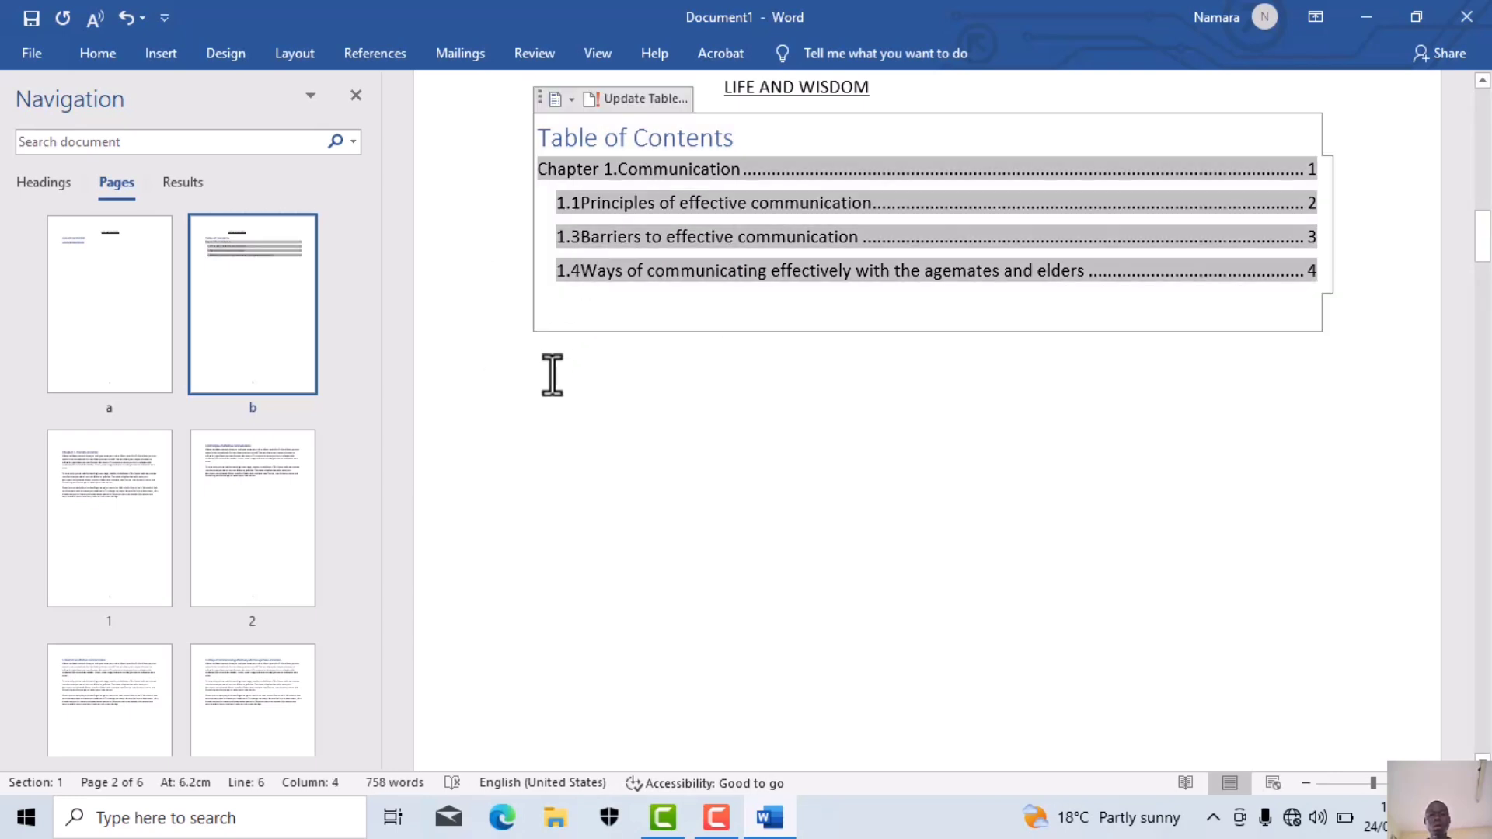
Delete the section break below the table of contents and join "Chapter 1.Communication" to the blank line there
{"action": "left_click", "coordinate": [543, 372]}
{"action": "left_click", "coordinate": [596, 273]}
{"action": "left_click", "coordinate": [543, 413]}
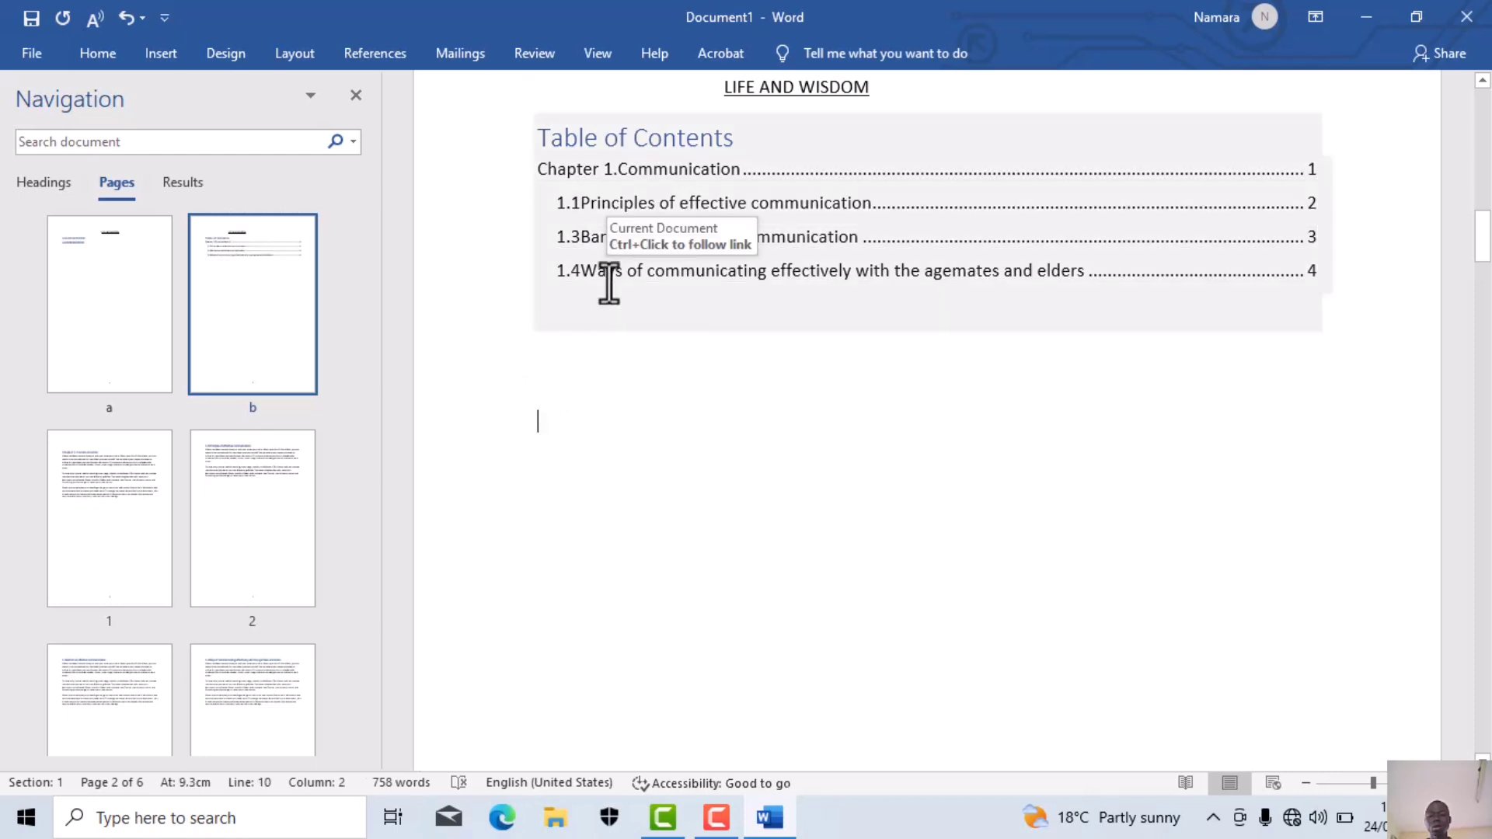
{"action": "key", "text": "Delete"}
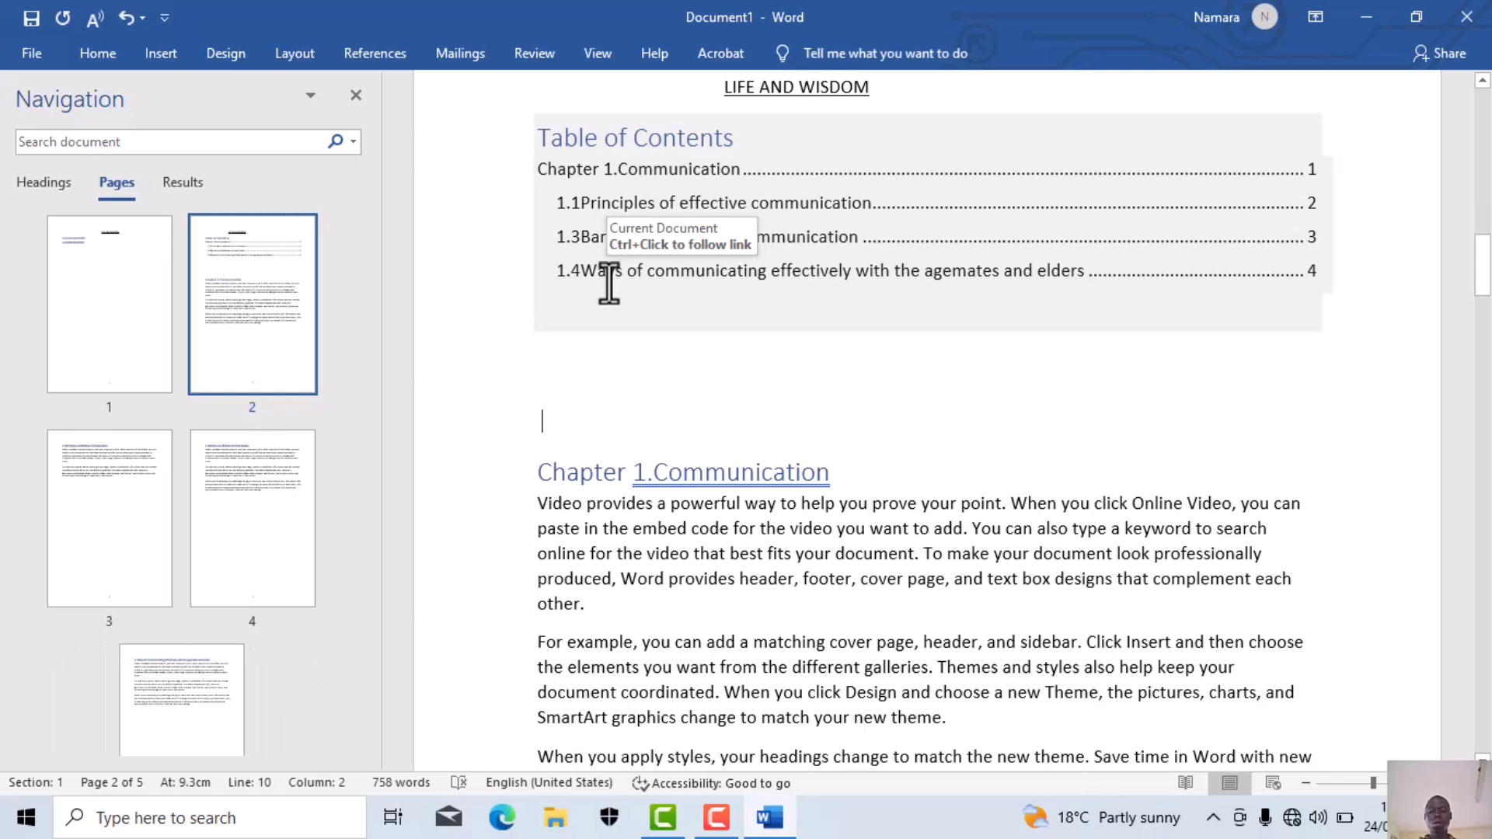
{"action": "key", "text": "Delete"}
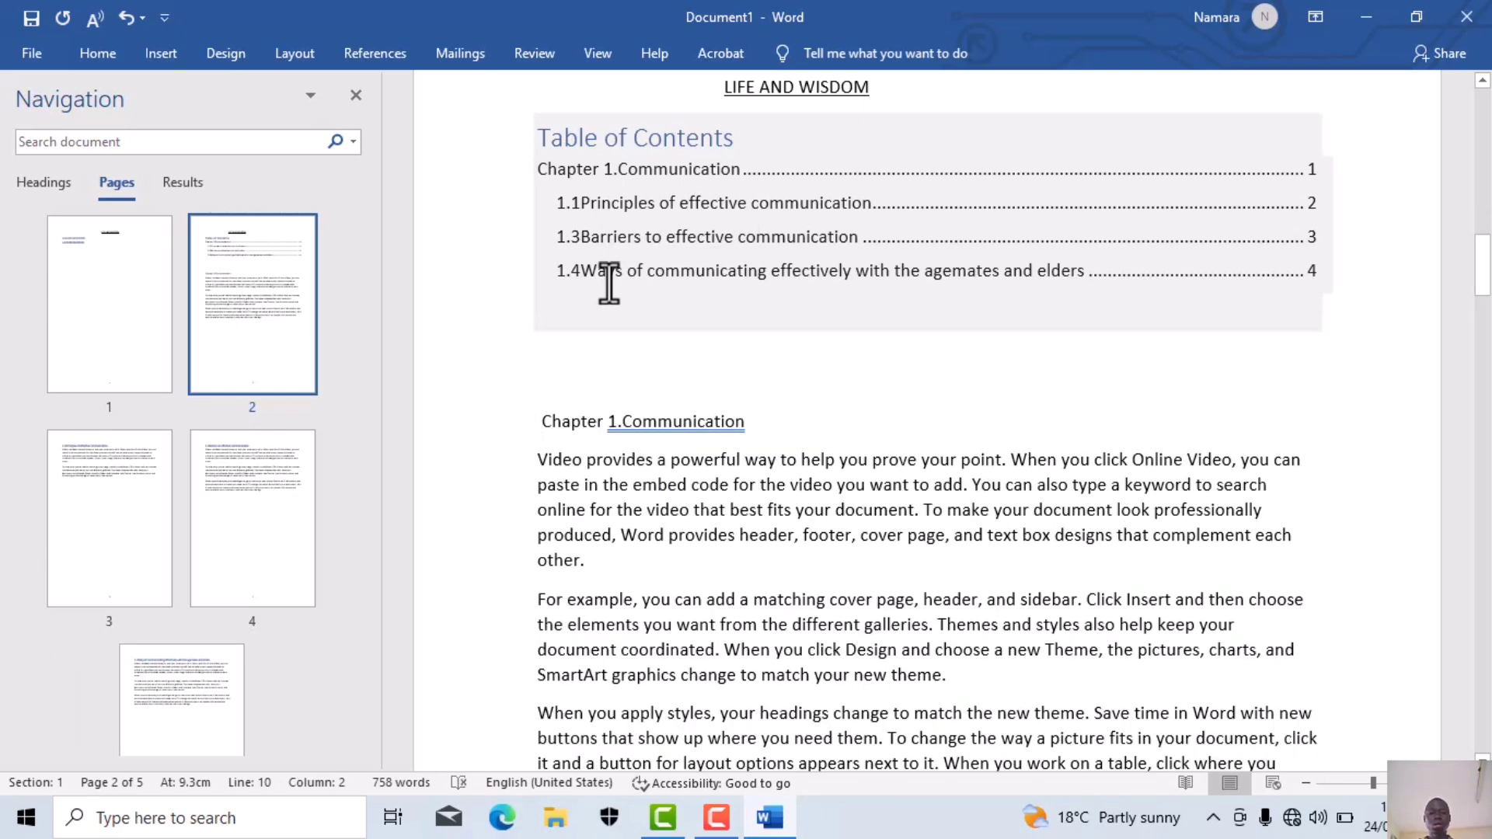
Delete the "1.4Ways of communicating effectively with the agemates and elders" entry from the table of contents and undo the deletion
{"action": "left_click", "coordinate": [650, 156]}
{"action": "left_click", "coordinate": [488, 292]}
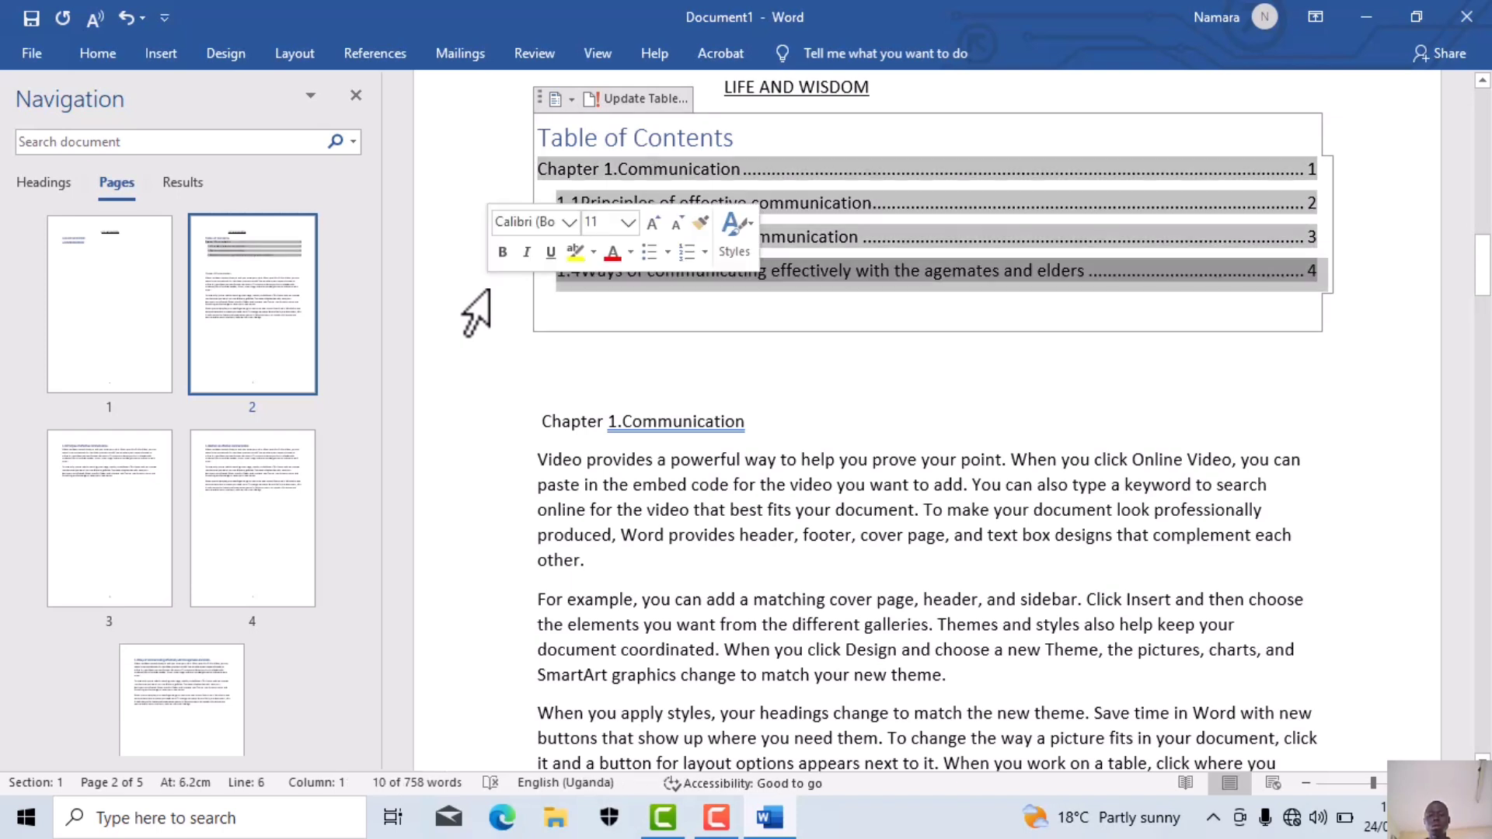
{"action": "key", "text": "Delete"}
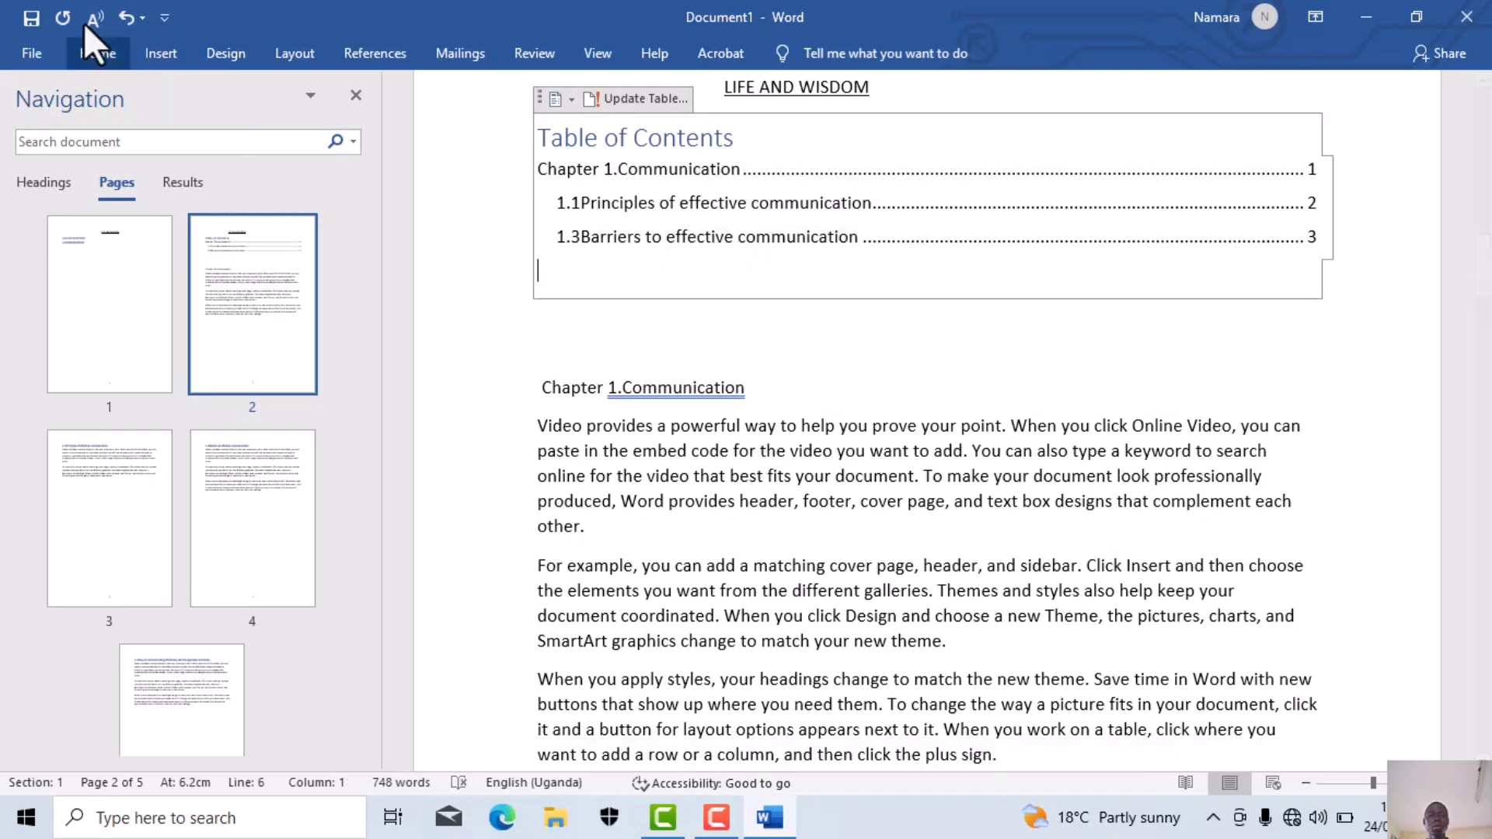
{"action": "left_click", "coordinate": [114, 18]}
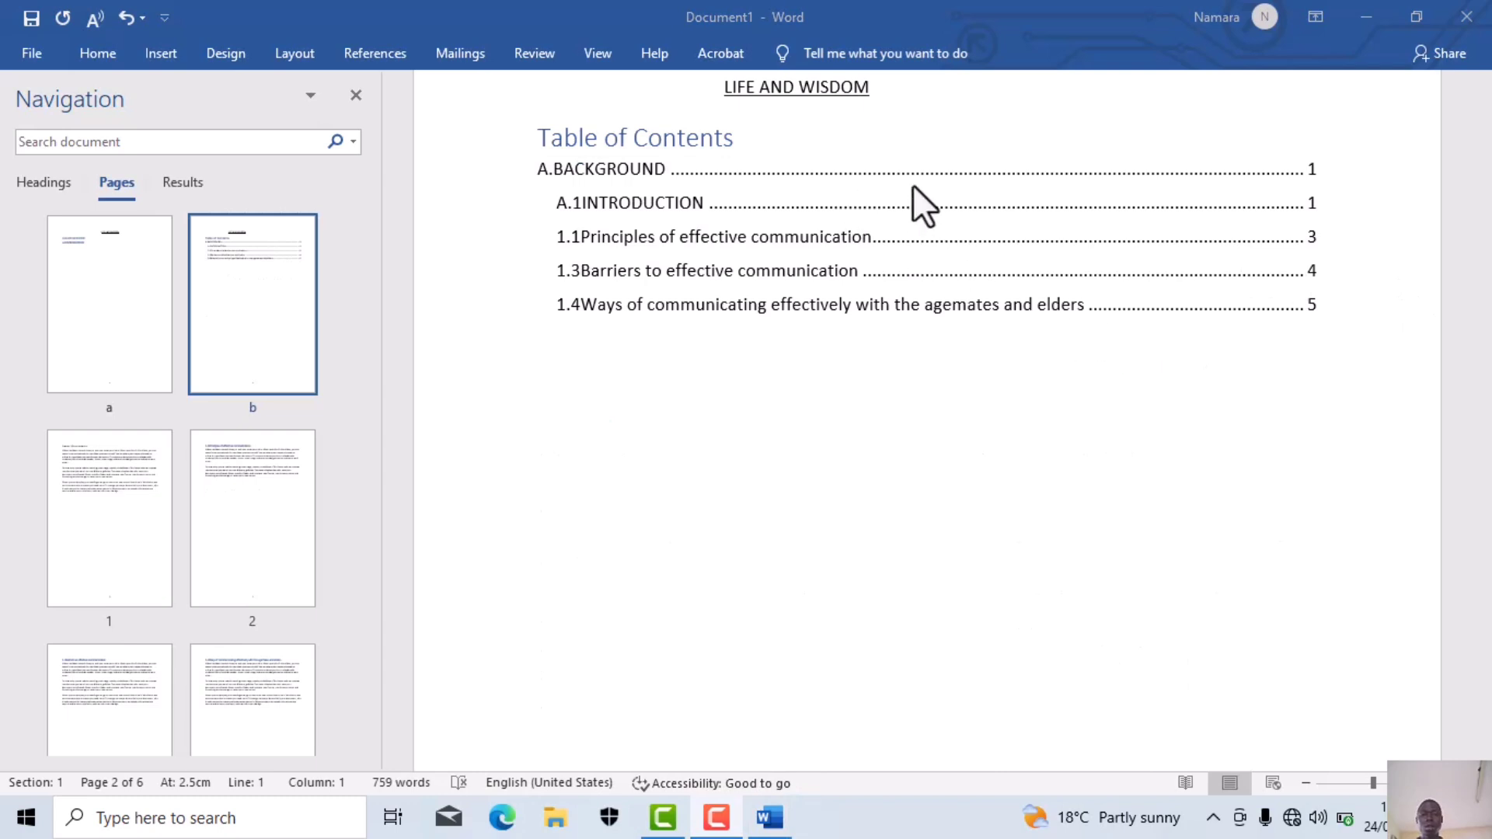
Update the entire table of contents, including its entries and page numbers, and minimize the document window
{"action": "left_click", "coordinate": [853, 237]}
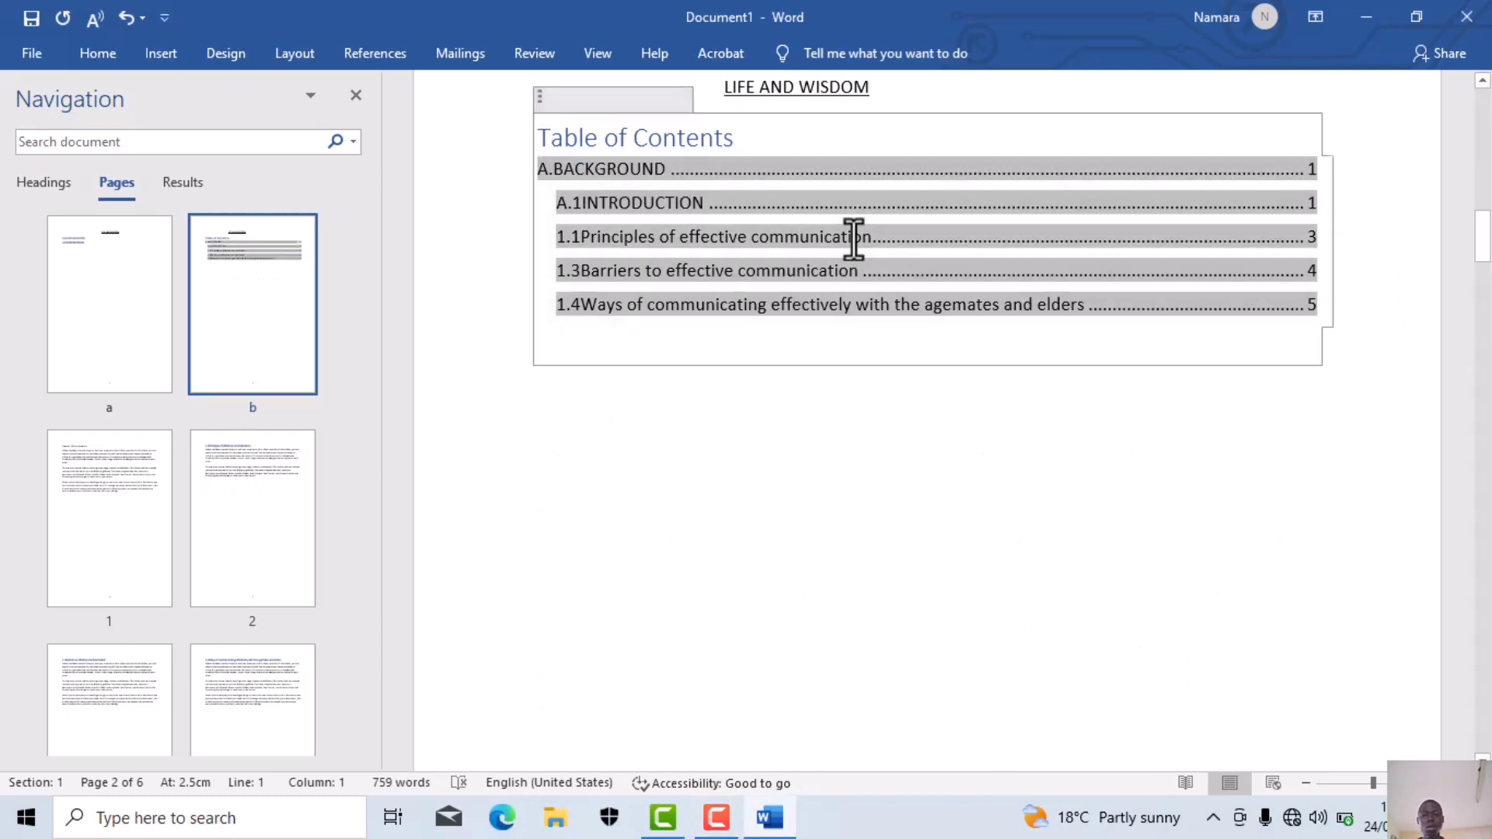
{"action": "left_click", "coordinate": [624, 98]}
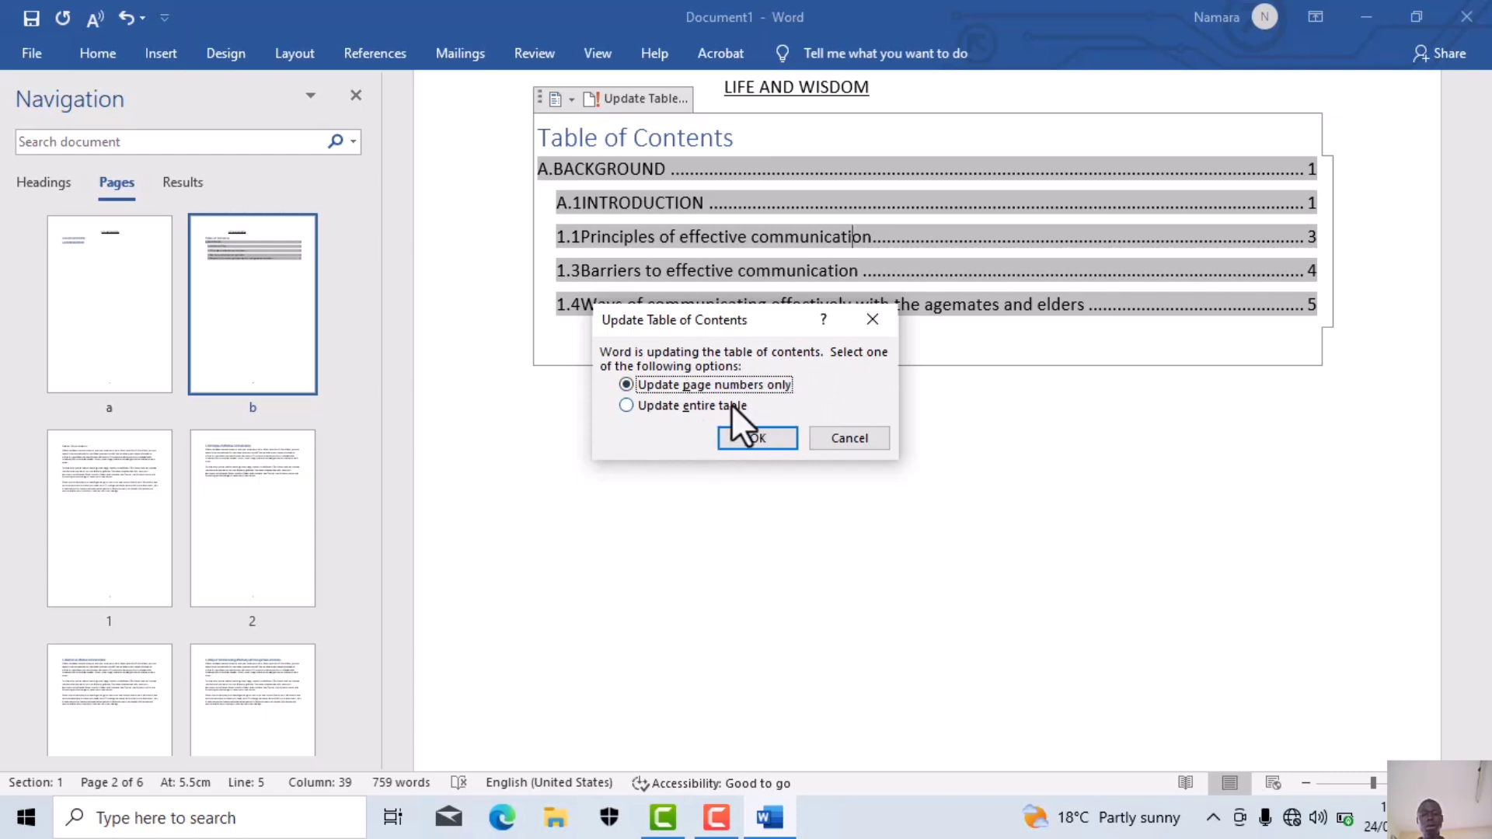
{"action": "left_click", "coordinate": [627, 404]}
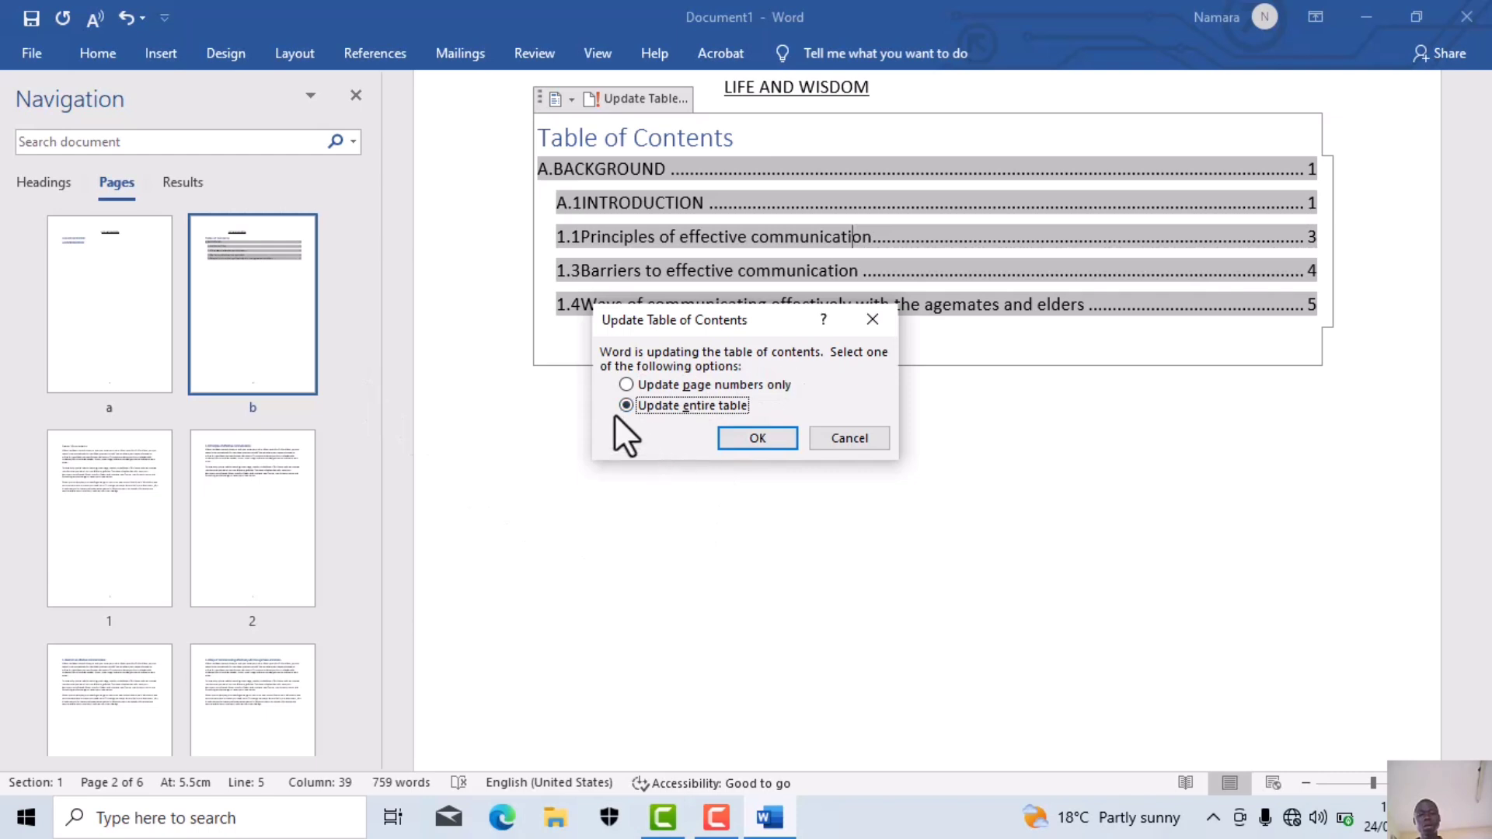
{"action": "left_click", "coordinate": [740, 445]}
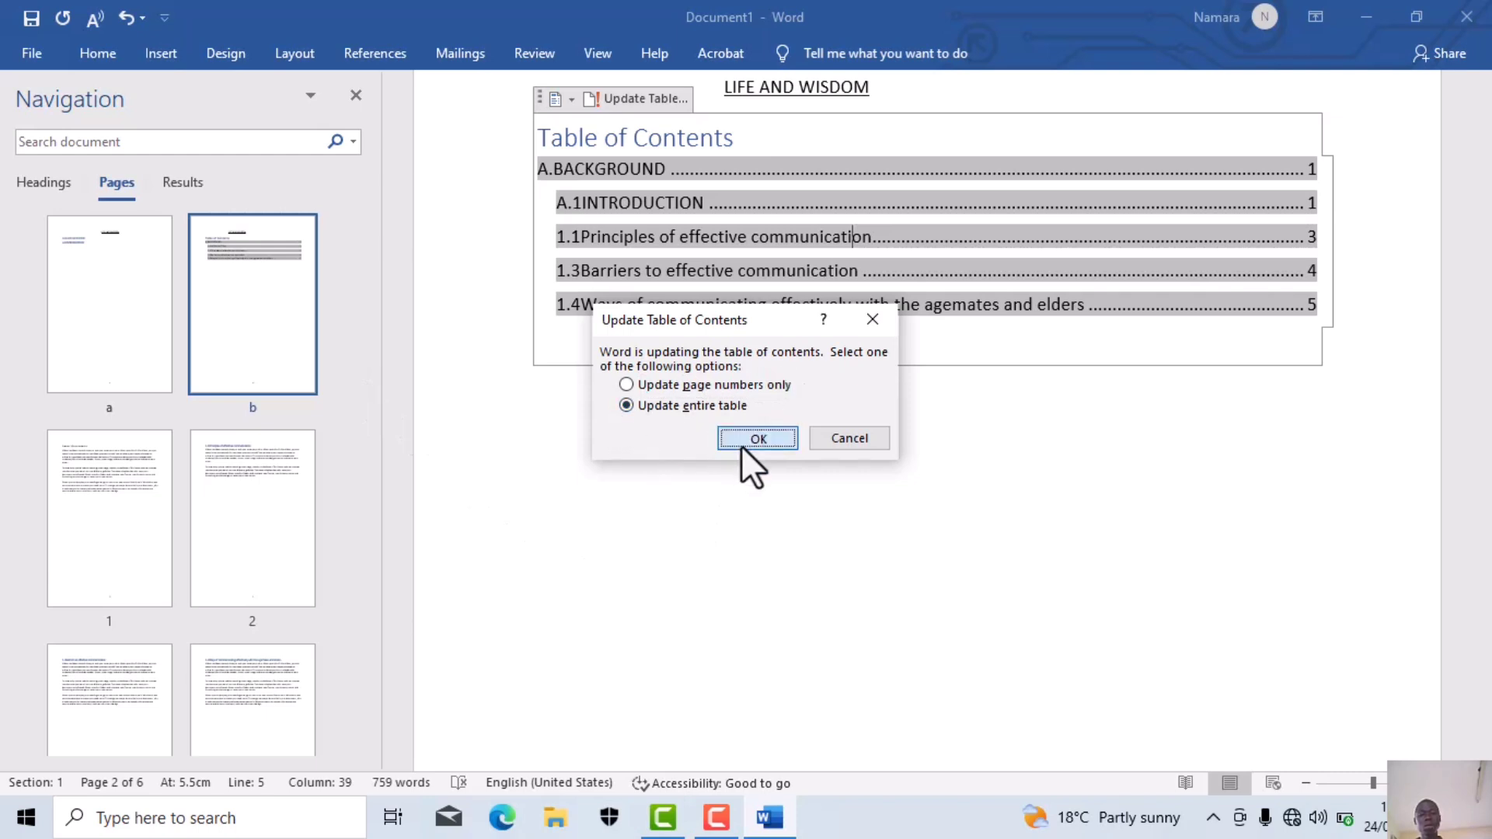
{"action": "left_click", "coordinate": [936, 414]}
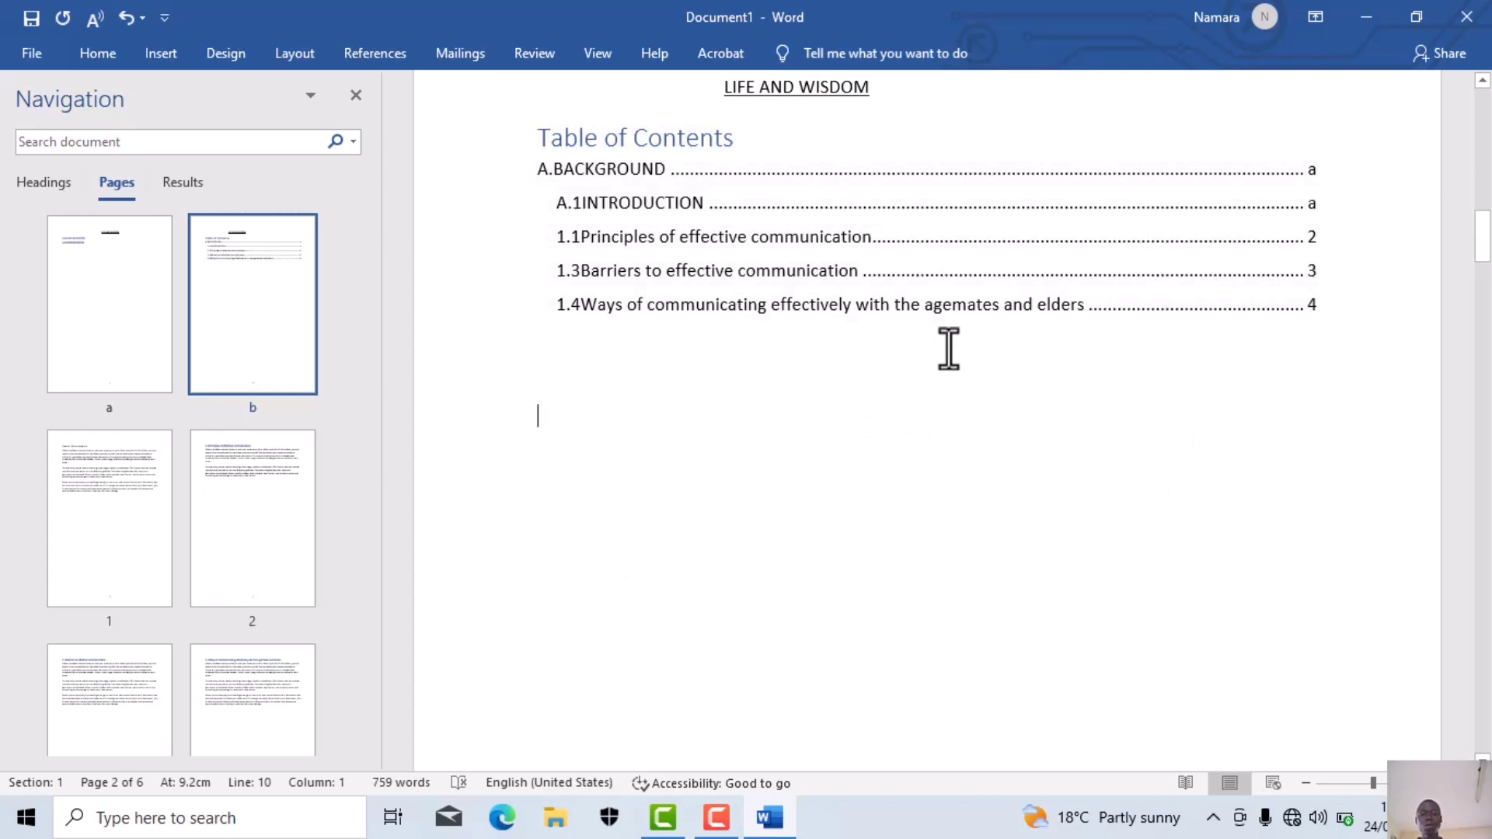
{"action": "left_click", "coordinate": [1377, 19]}
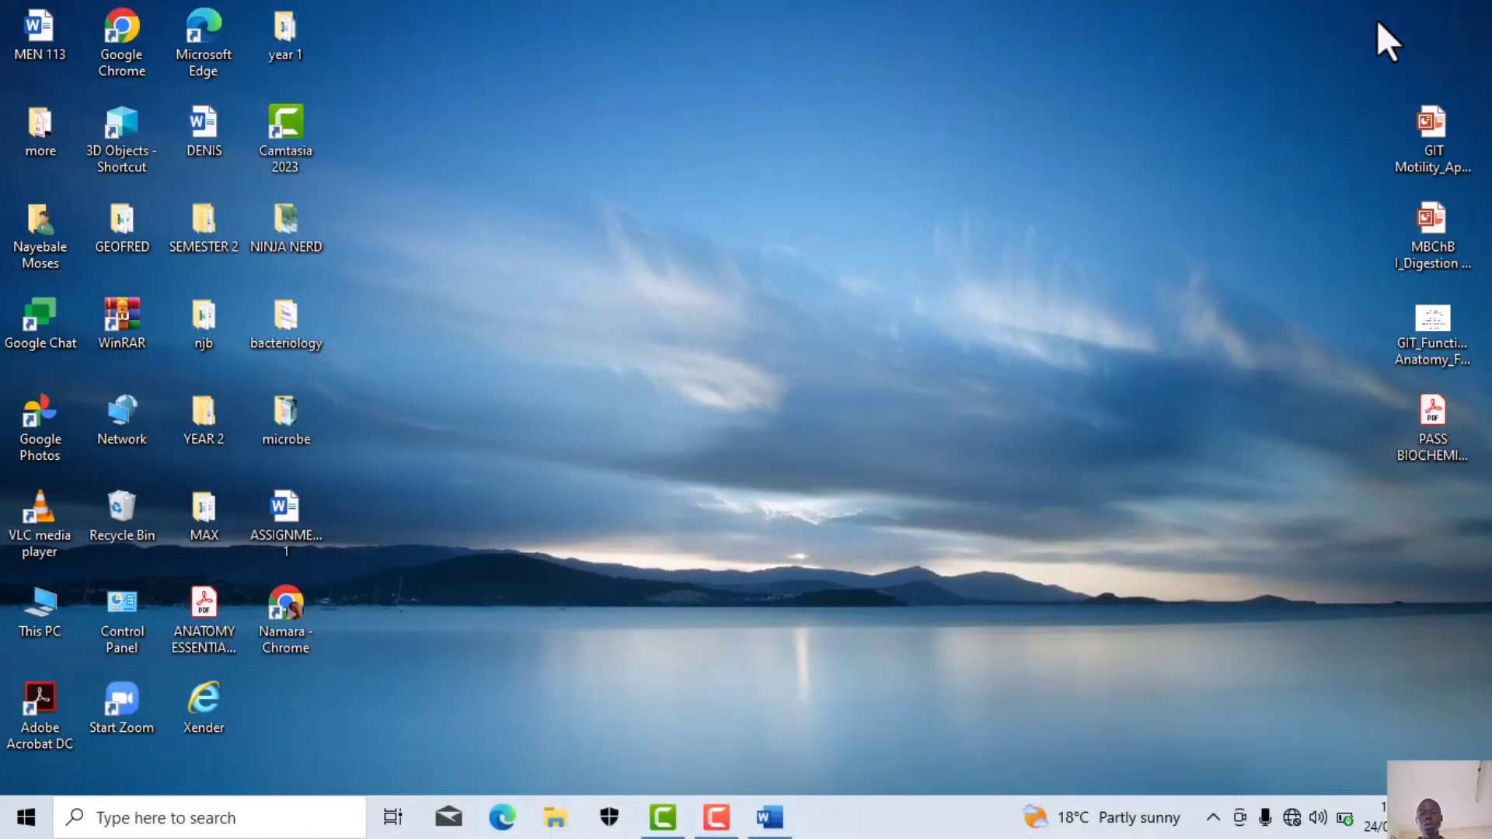